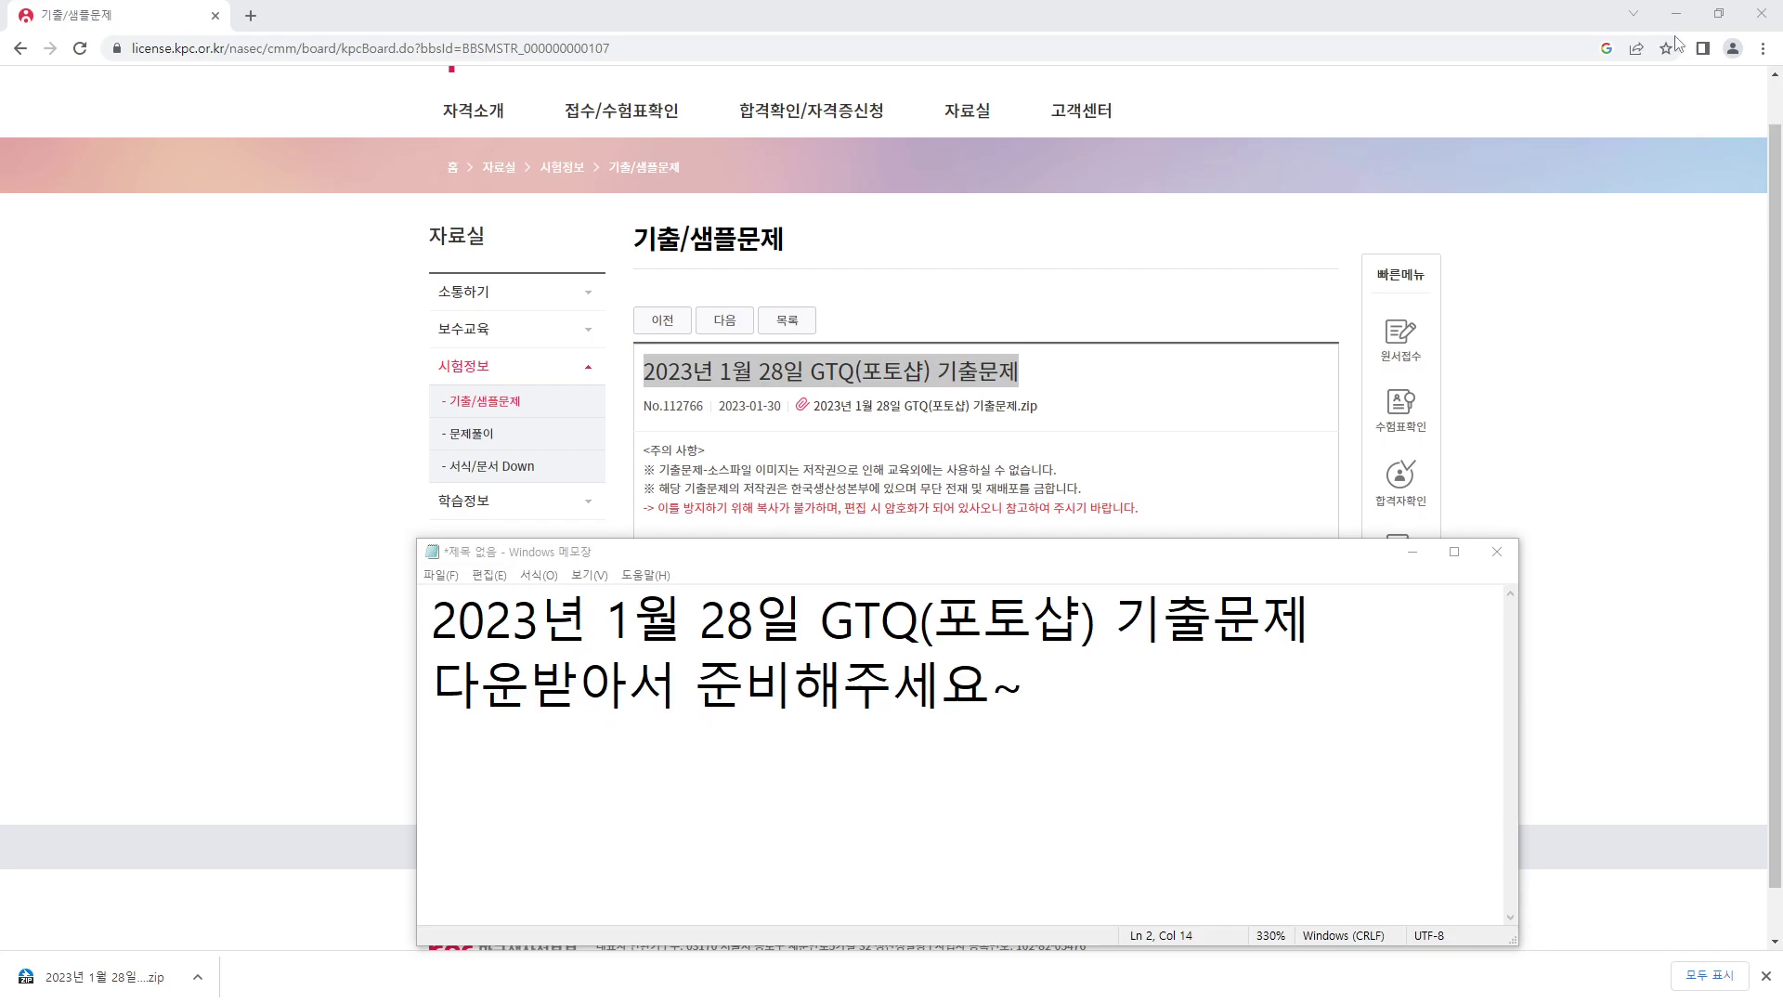
Minimize Notepad and Chrome so the empty Photoshop workspace shows.
{"action": "left_click", "coordinate": [1412, 552]}
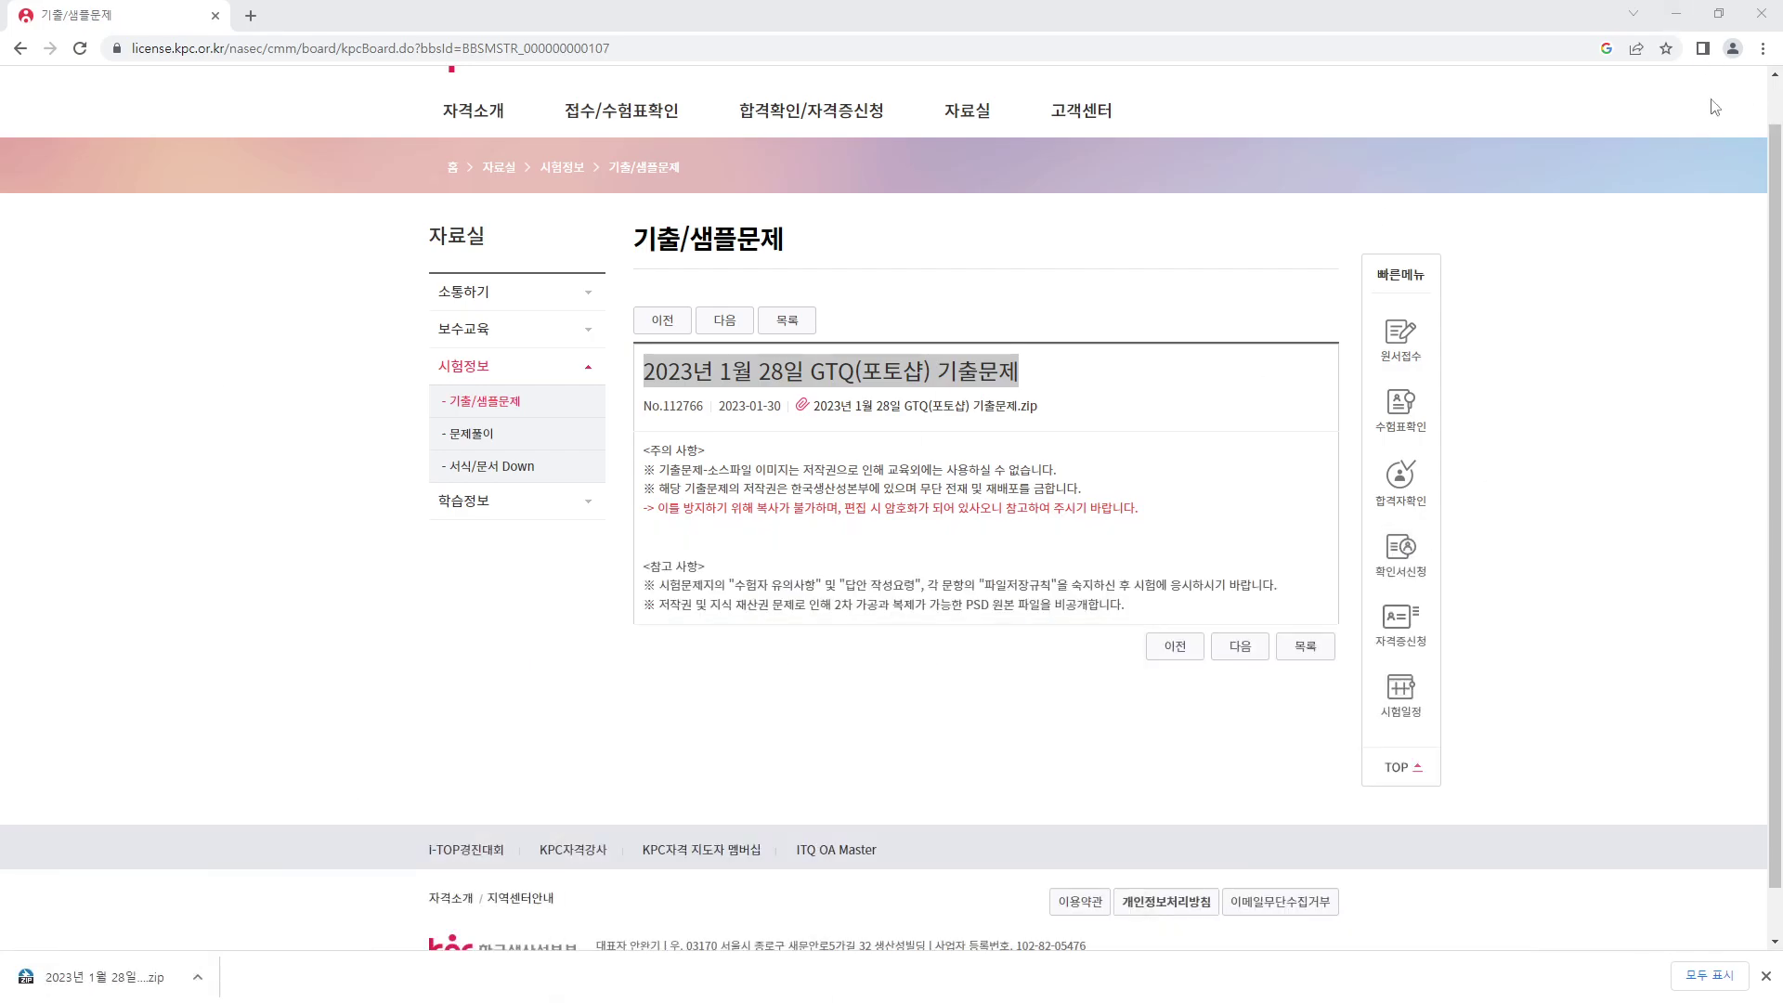
{"action": "left_click", "coordinate": [1676, 13]}
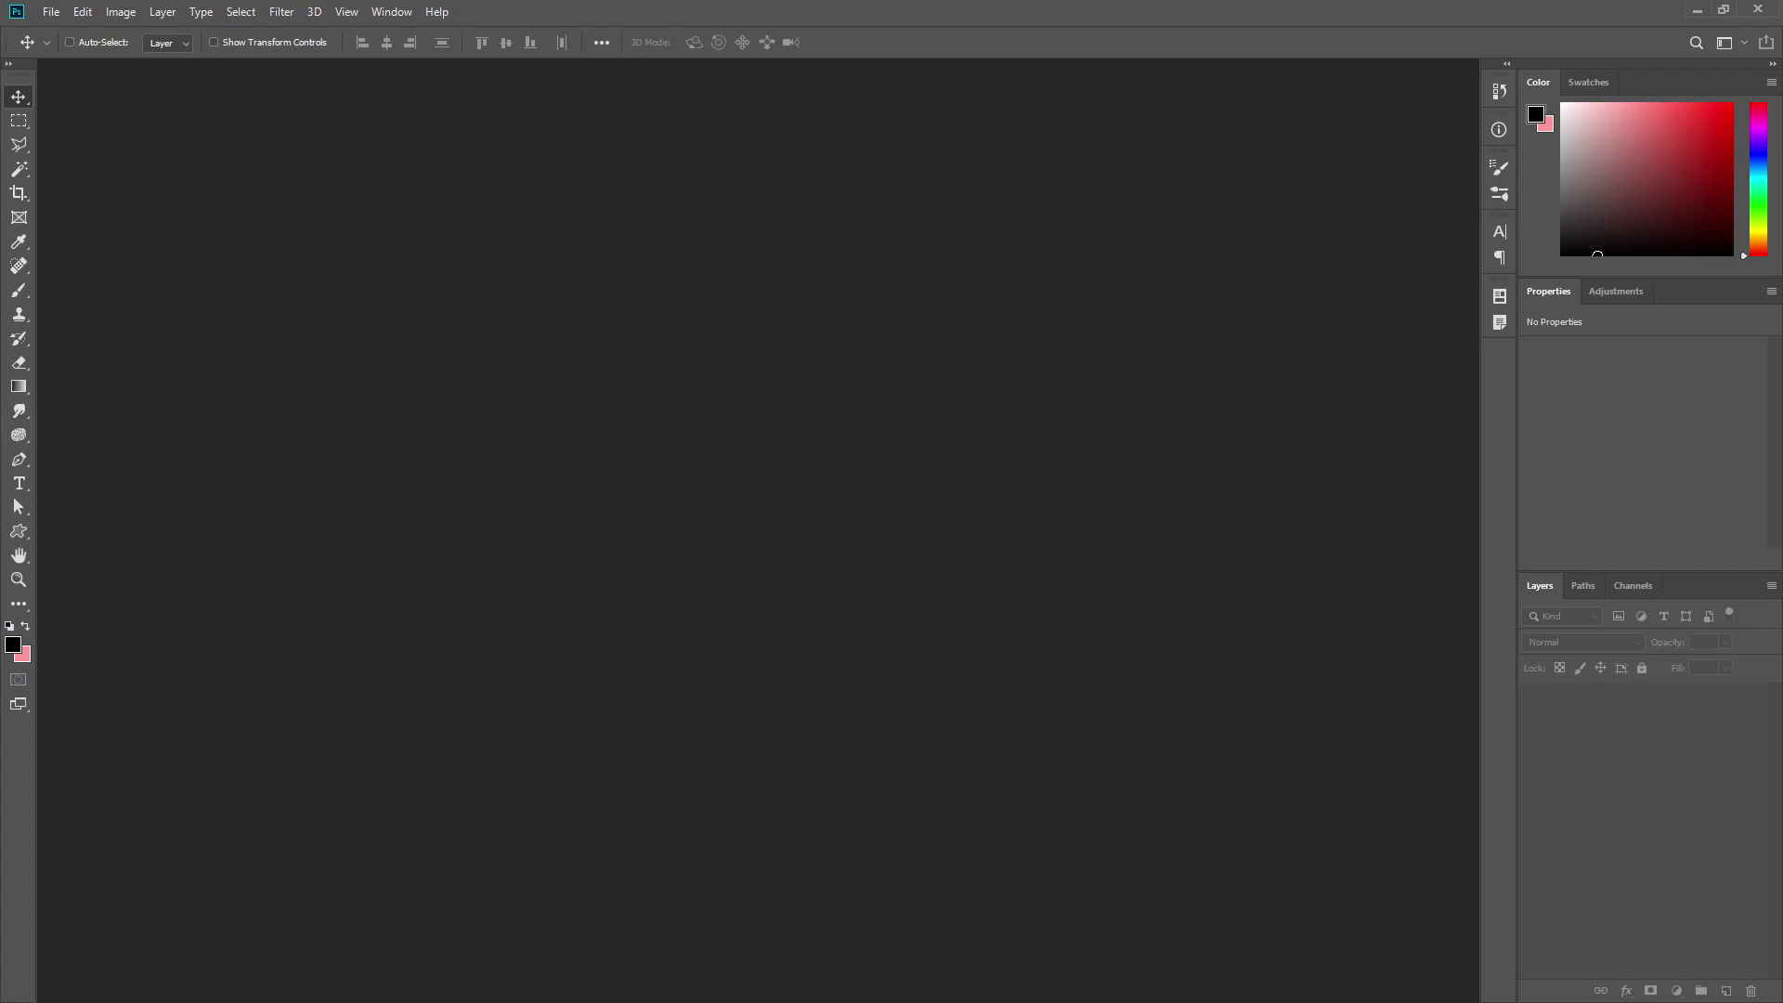
Shrink Photoshop and place the GP01-1A.pdf exam sheet on the left beside it, scrolled to problem 1.
{"action": "left_click", "coordinate": [1725, 11]}
{"action": "key", "text": "alt+Tab"}
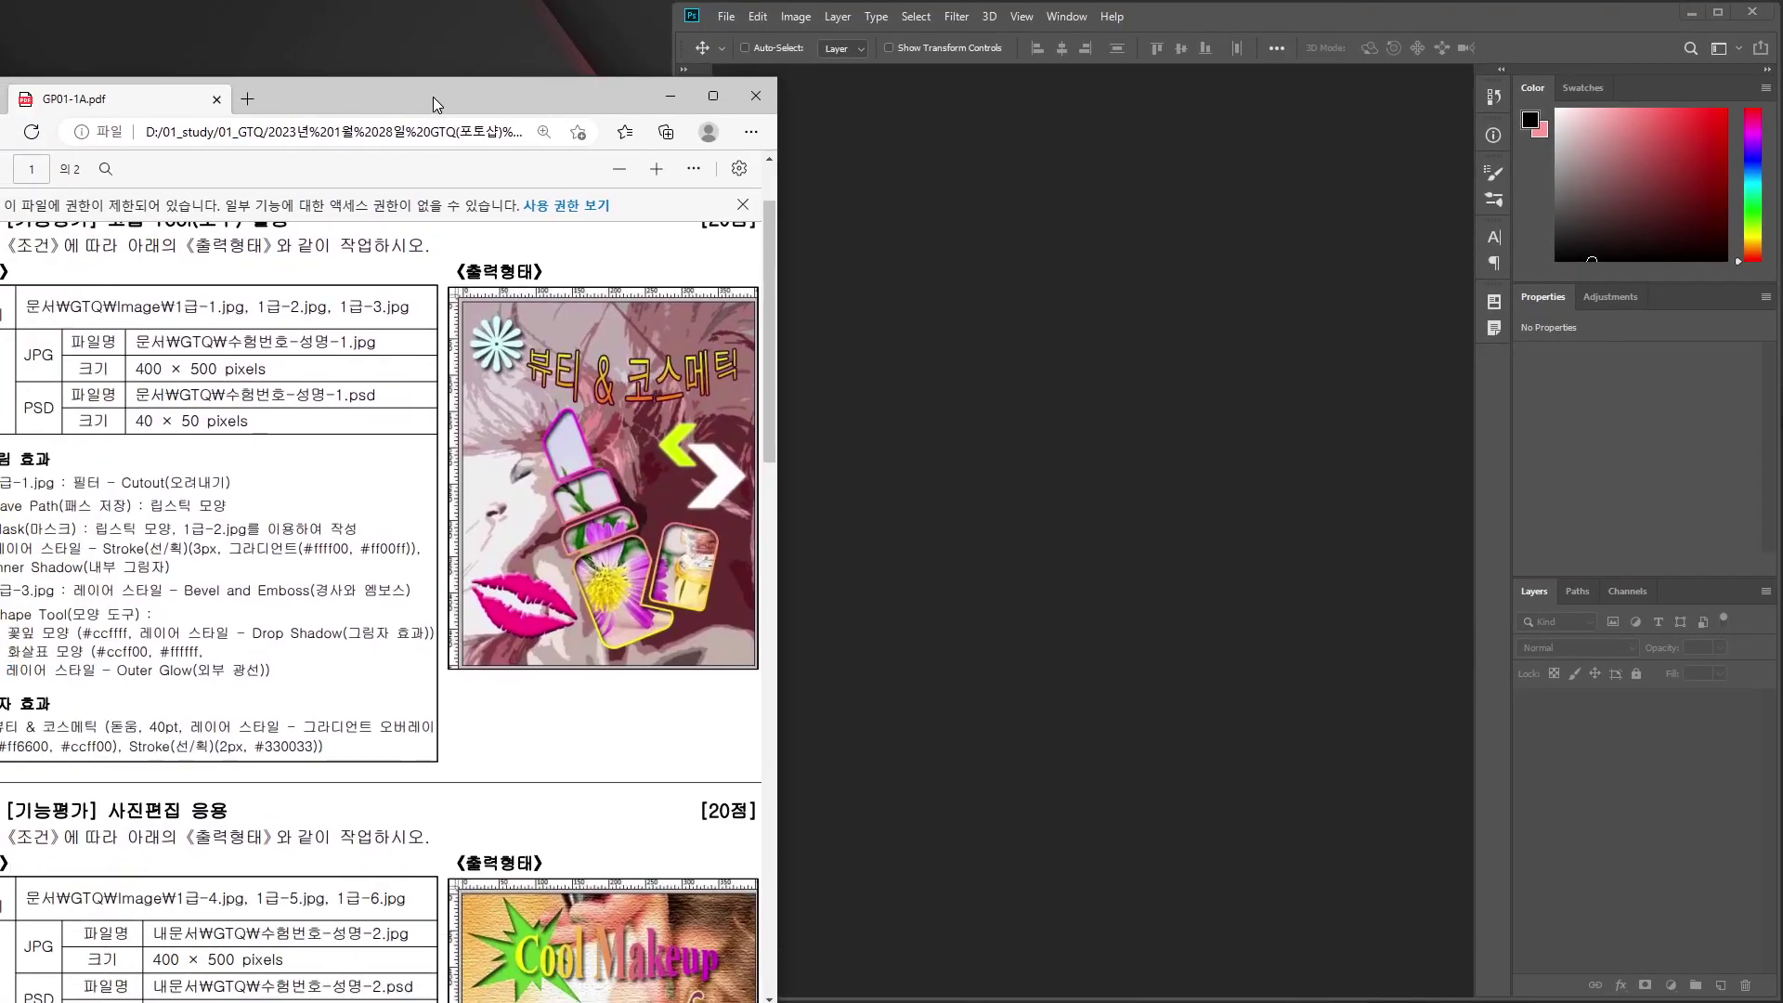
{"action": "left_click_drag", "start_coordinate": [433, 96], "coordinate": [476, 31]}
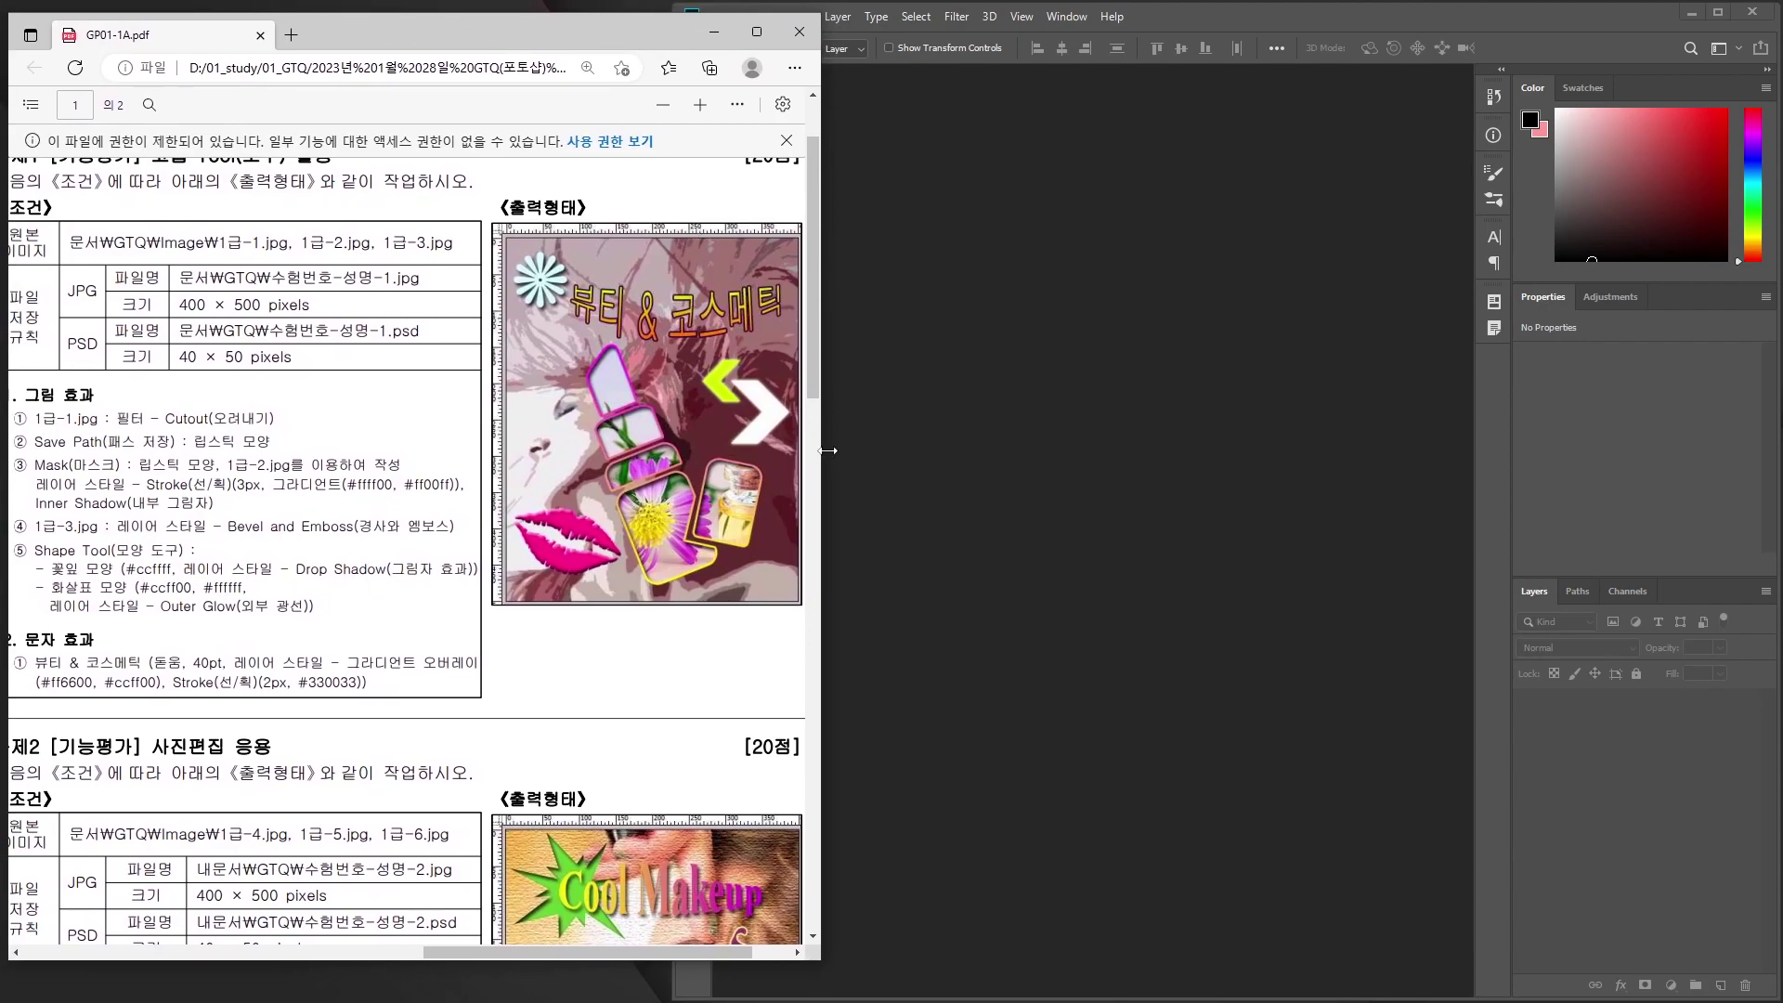
{"action": "left_click_drag", "start_coordinate": [827, 450], "coordinate": [668, 452]}
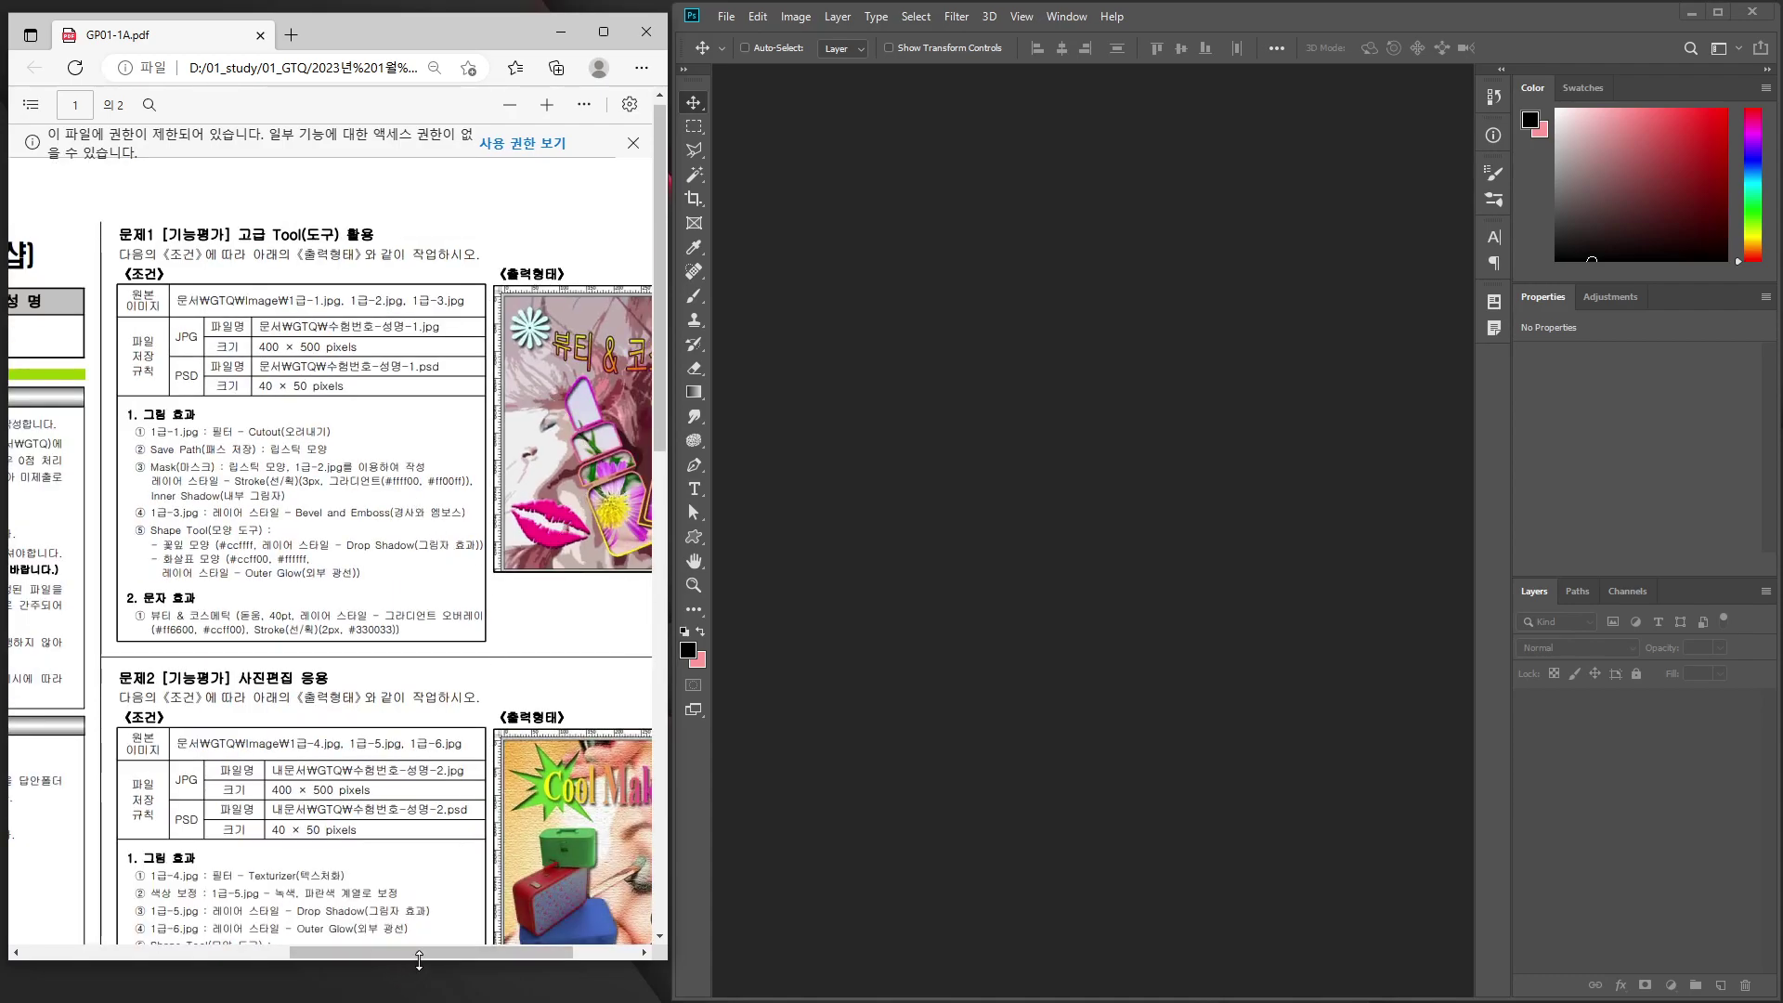
{"action": "left_click_drag", "start_coordinate": [419, 953], "coordinate": [471, 954]}
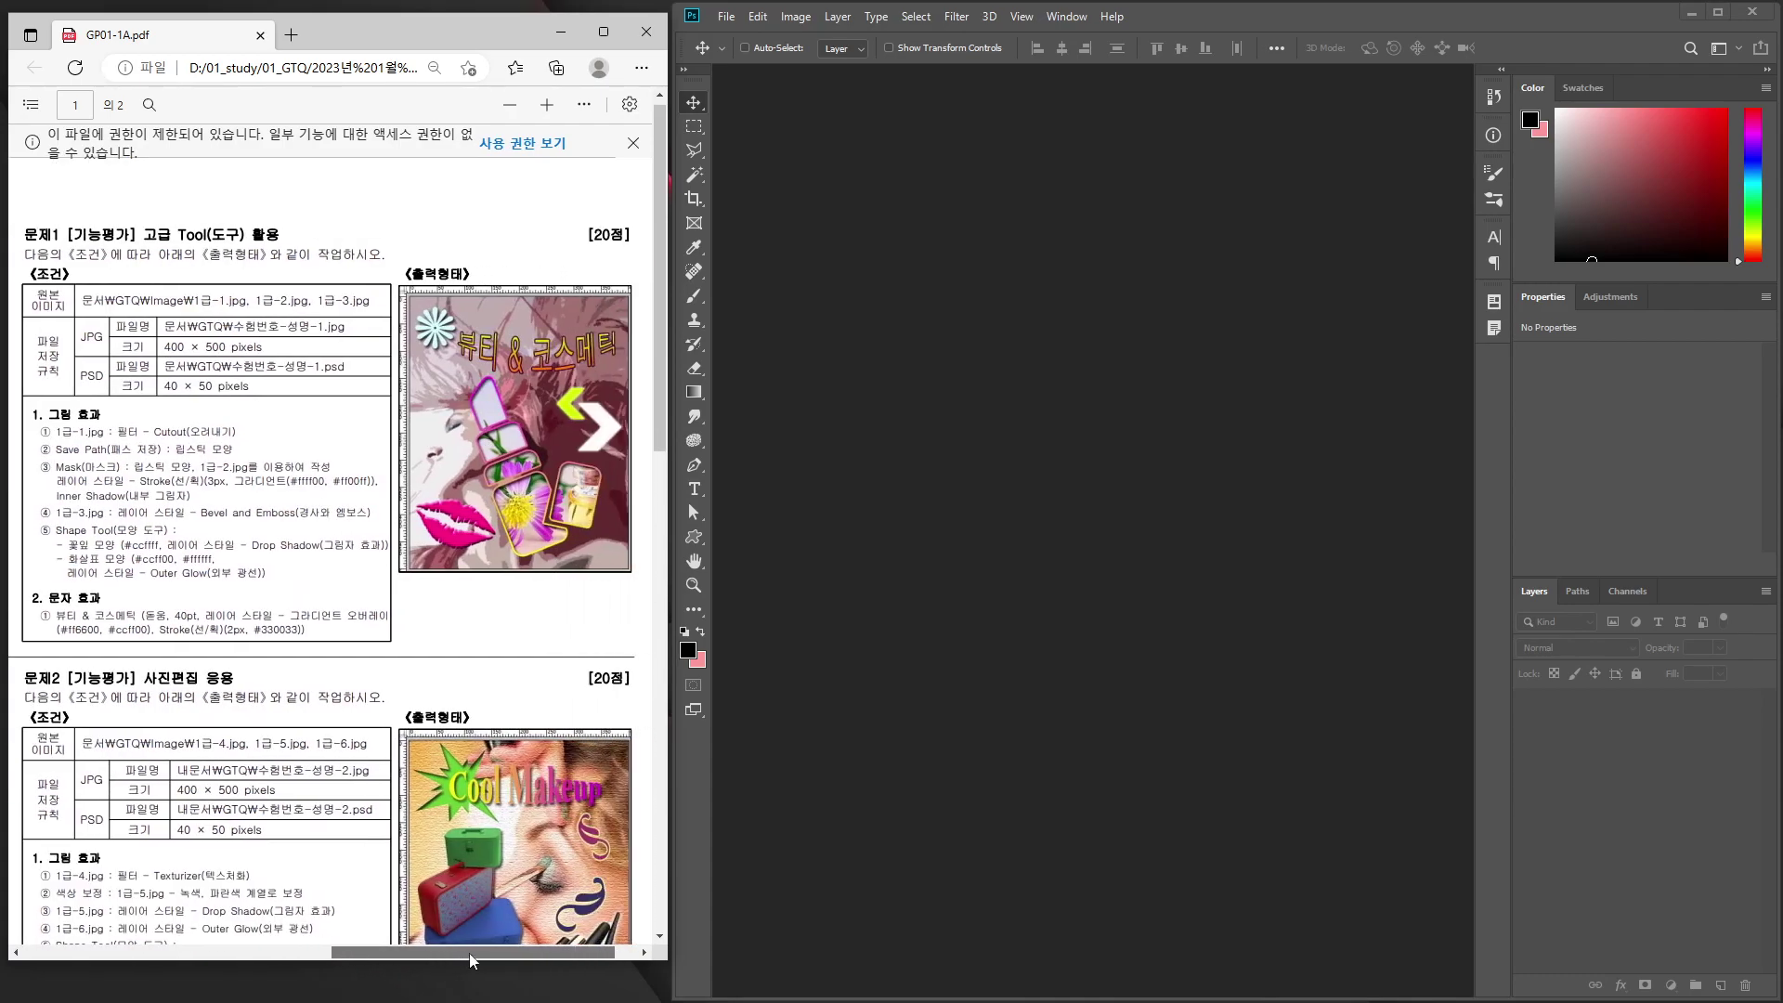
{"action": "double_click", "coordinate": [959, 454]}
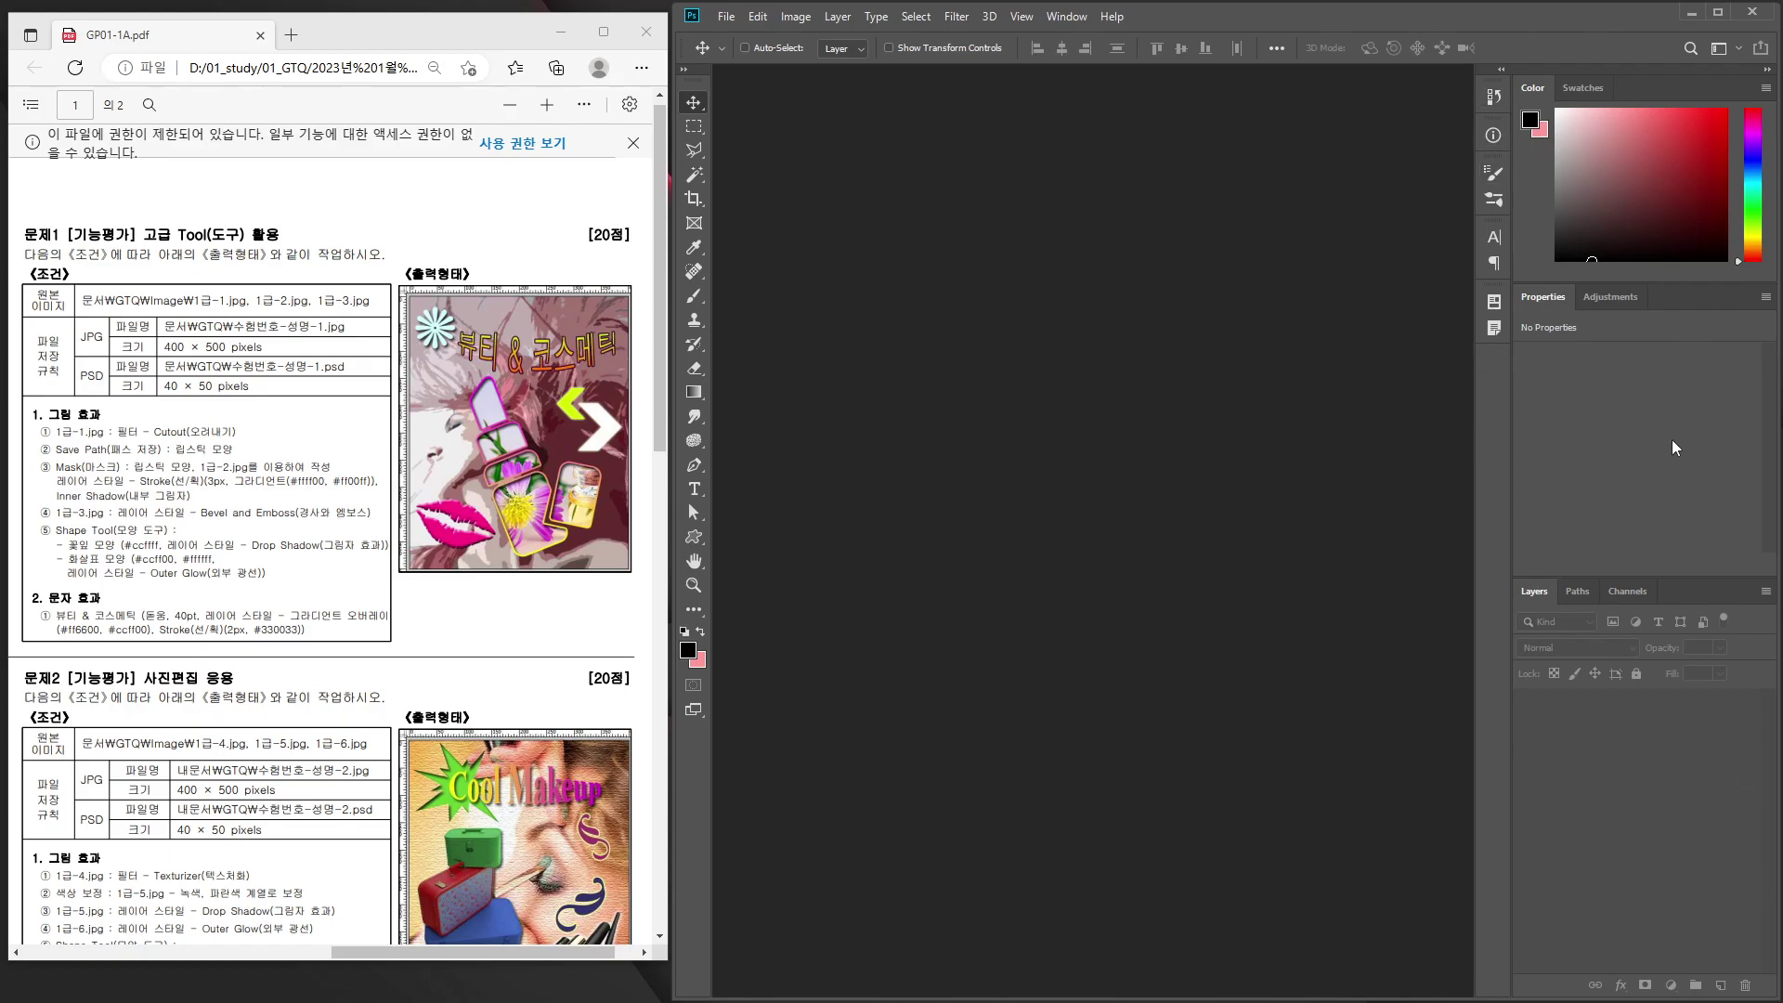
Check the Paths and Layers panels, then bring up the new-document settings.
{"action": "left_click", "coordinate": [1573, 594]}
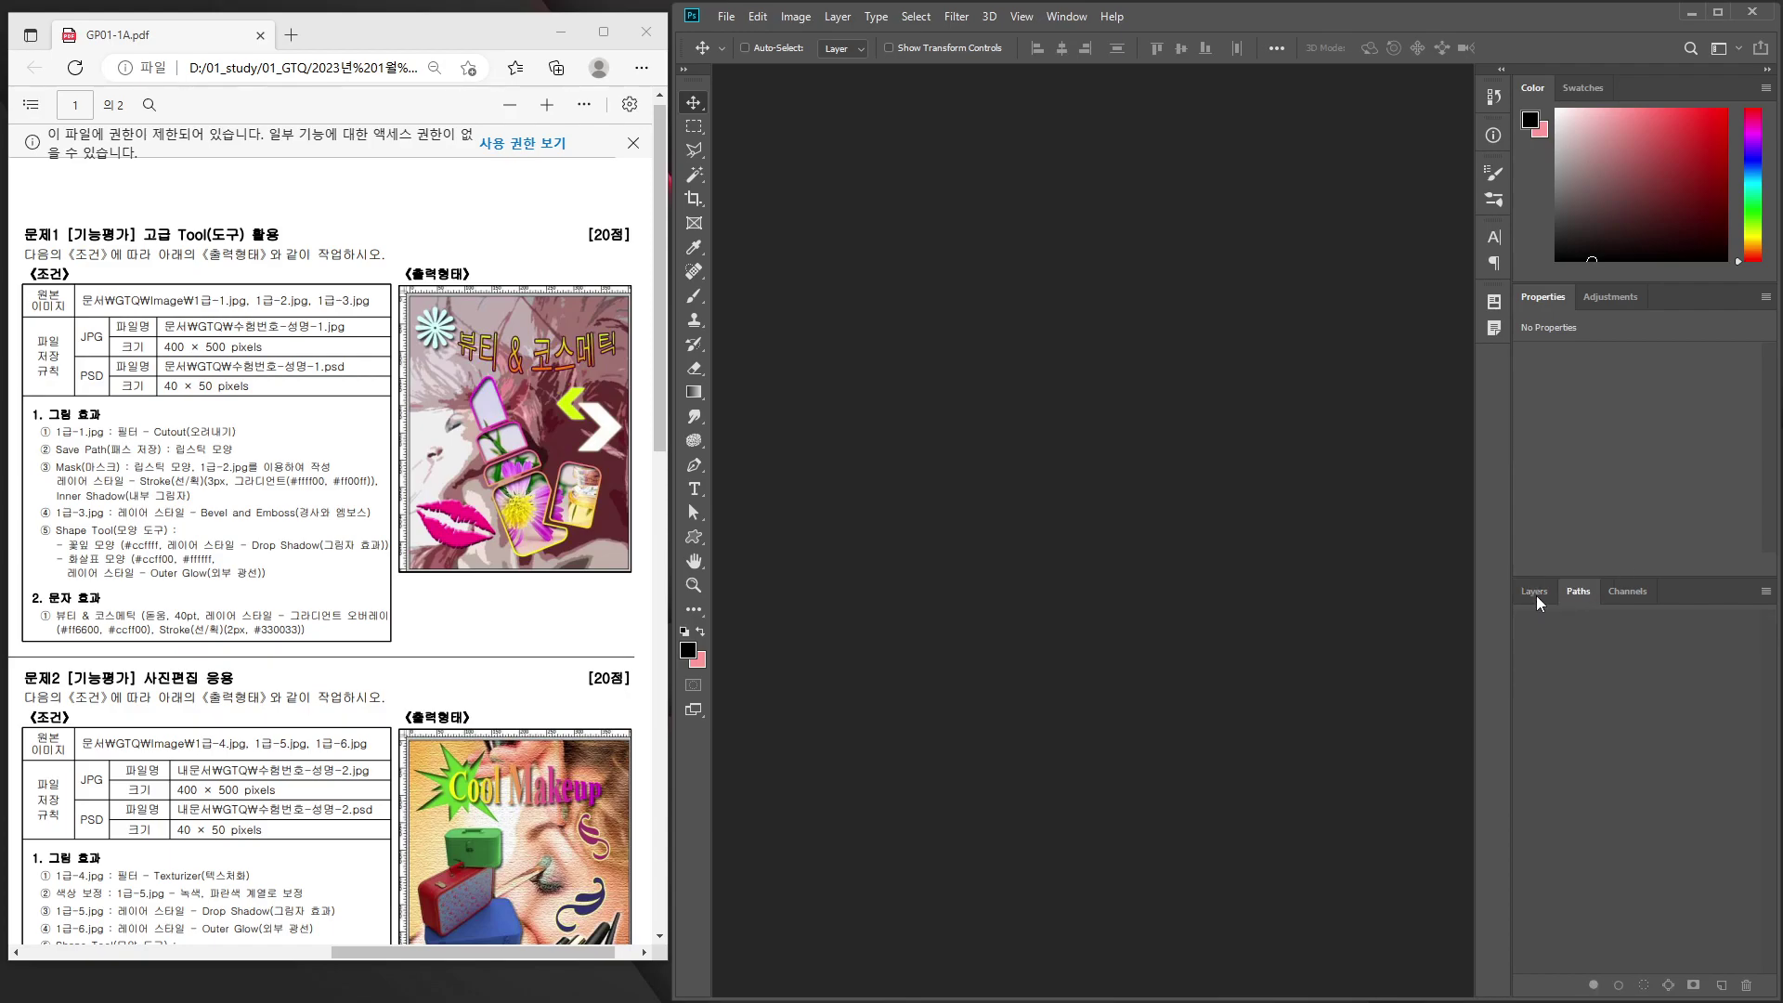
{"action": "left_click", "coordinate": [1564, 592]}
{"action": "left_click", "coordinate": [1576, 593]}
{"action": "left_click", "coordinate": [1578, 594]}
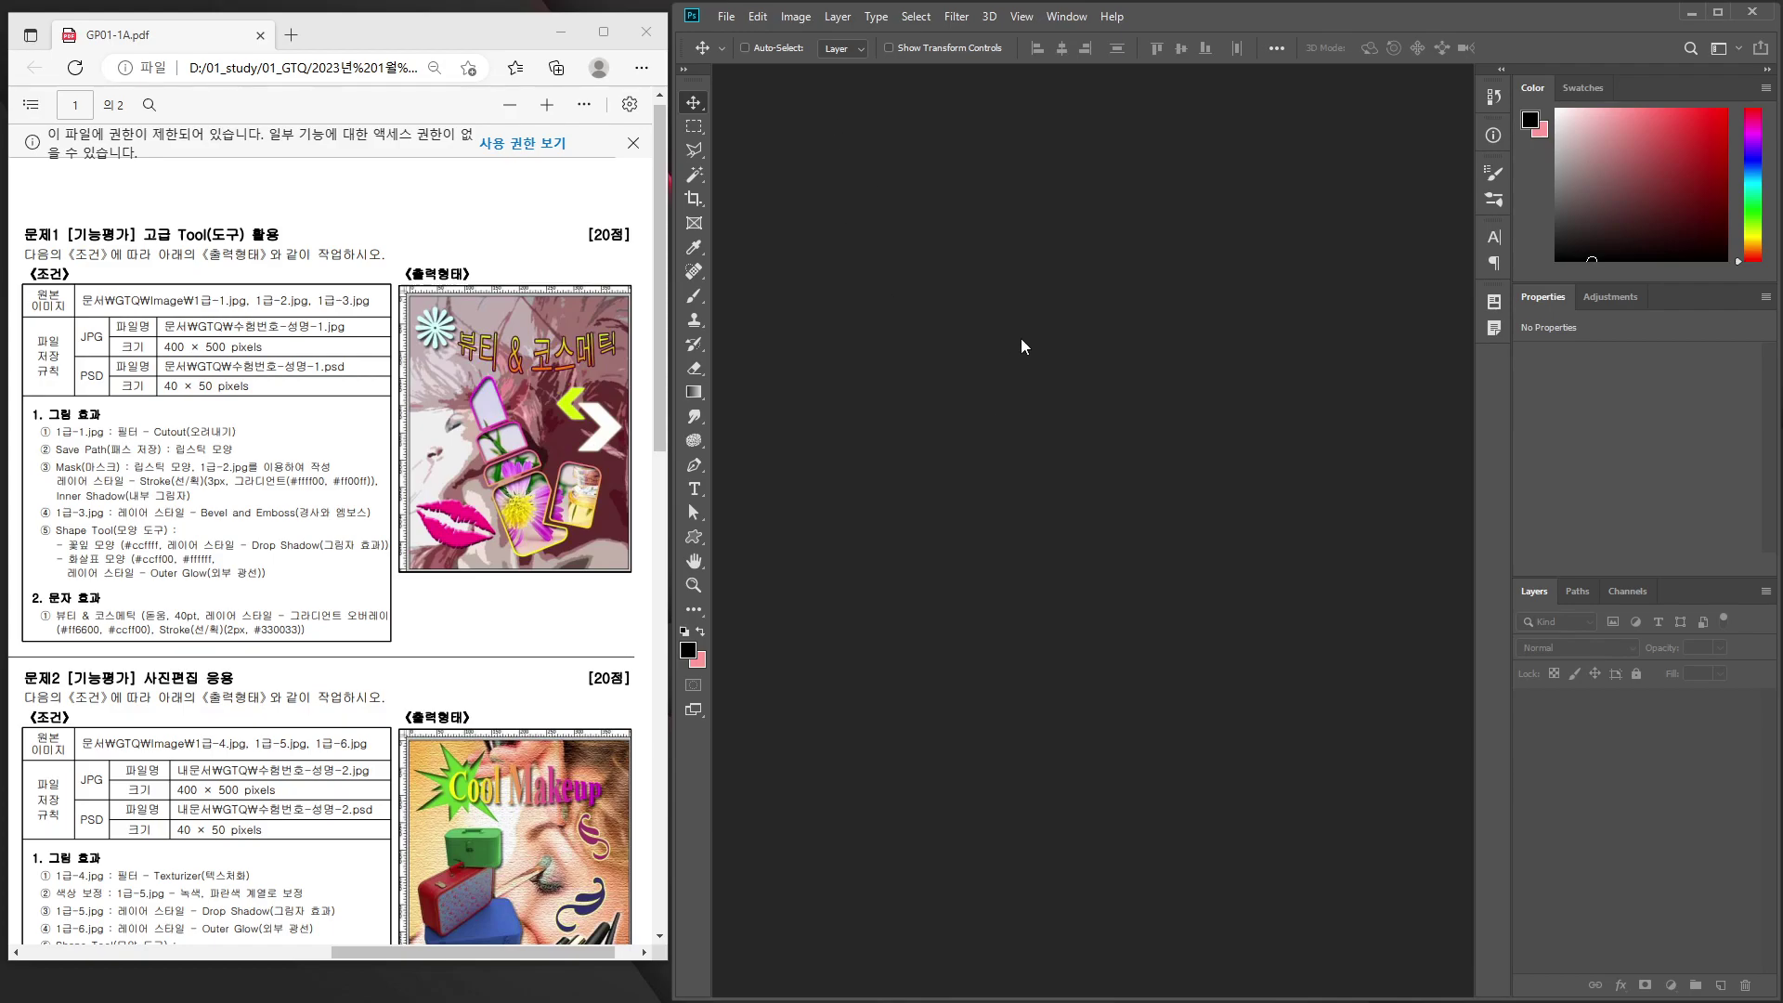
{"action": "key", "text": "ctrl+o"}
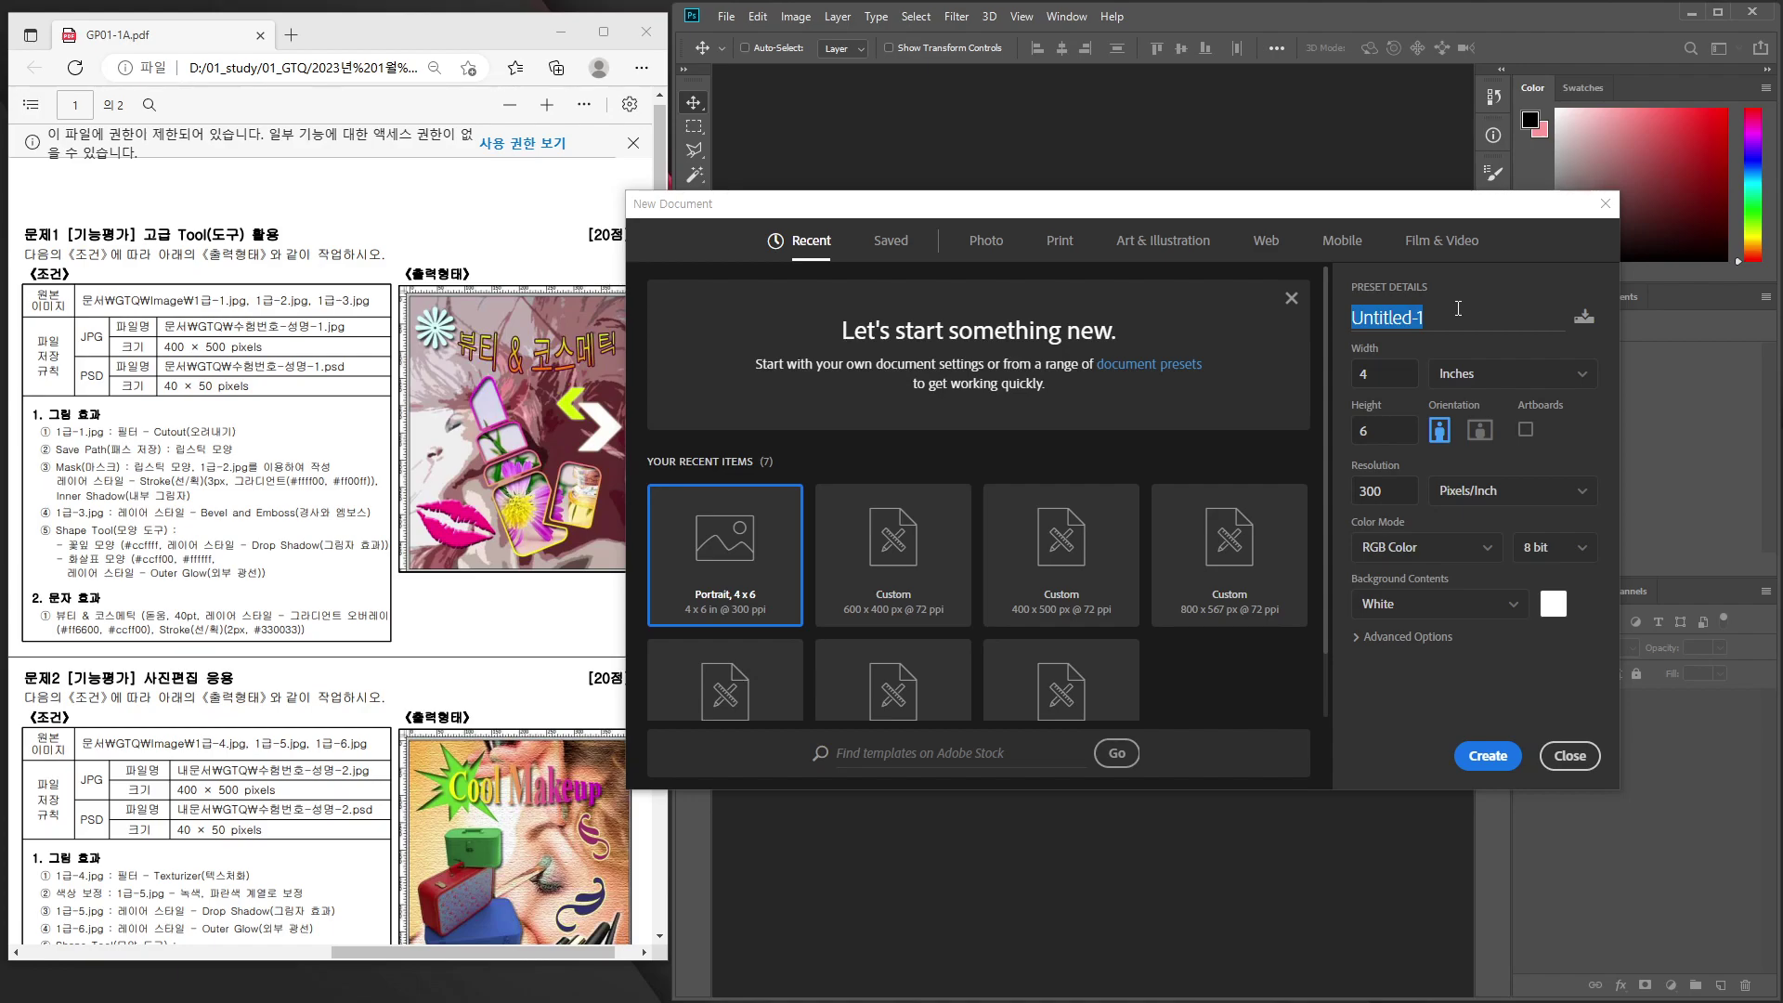
Name the document 20230211-cigies-1, set Pixels, width 400, height 500, resolution 72, and create it.
{"action": "type", "text": "202"}
{"action": "type", "text": "30211"}
{"action": "type", "text": "-"}
{"action": "type", "text": "cigies"}
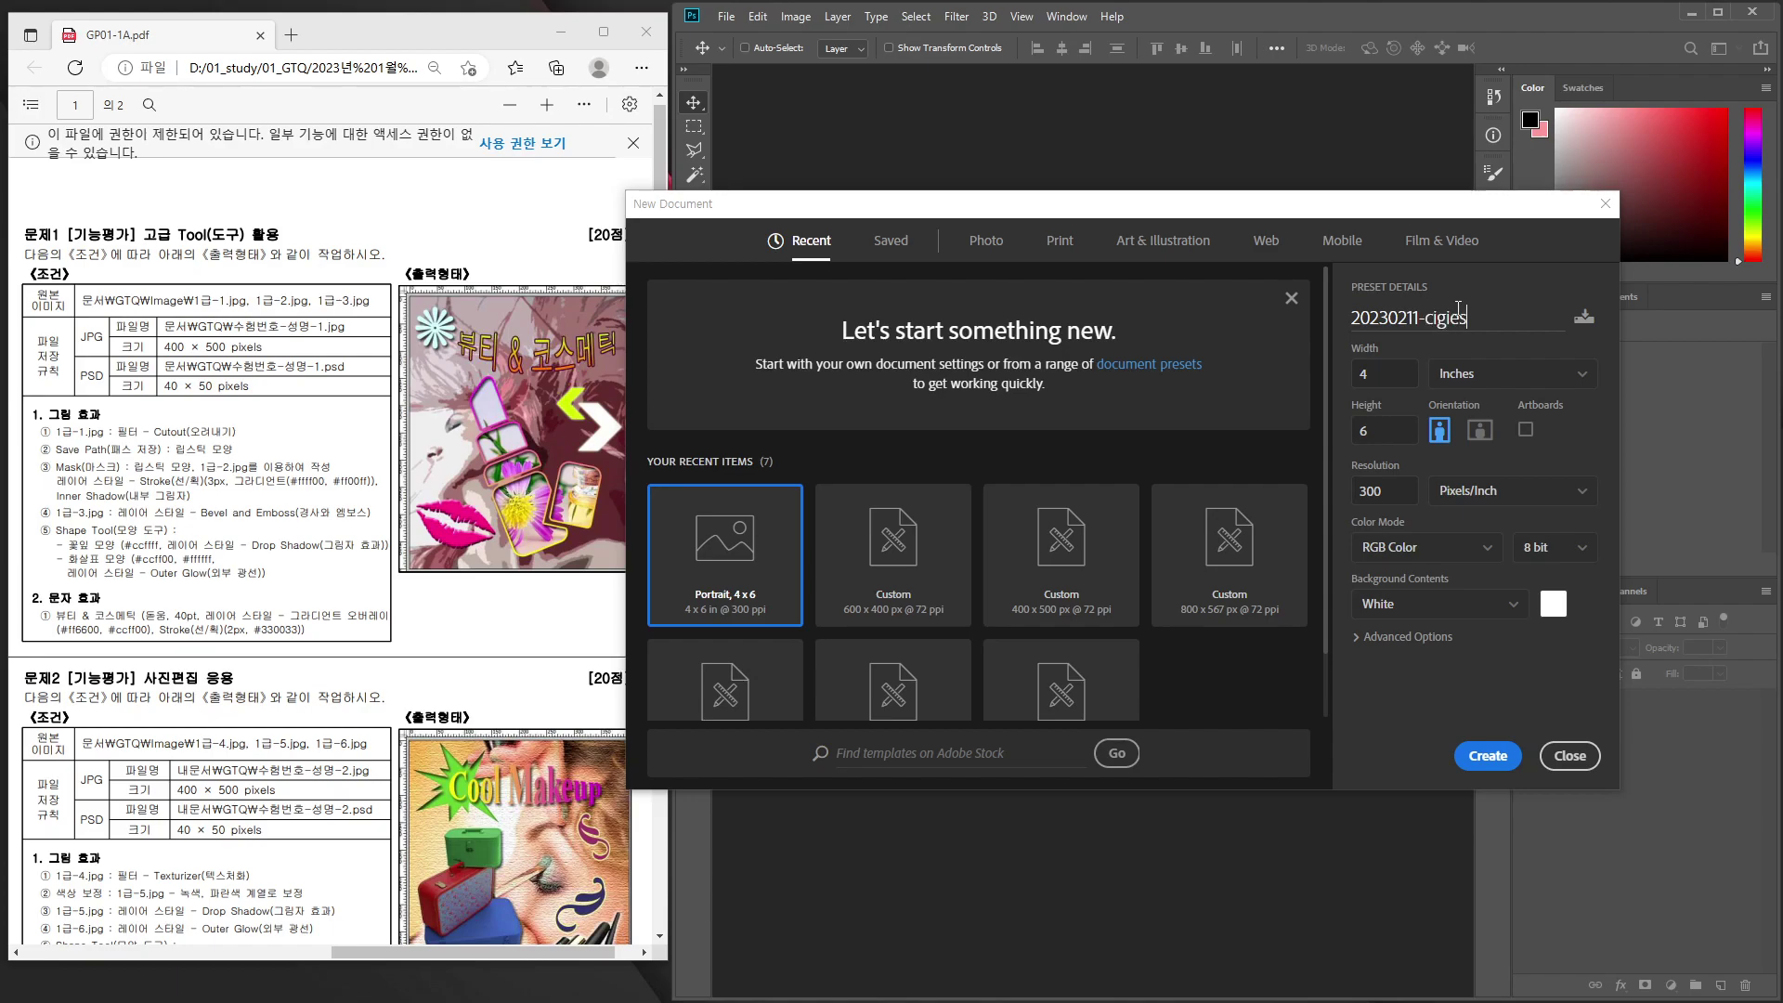
{"action": "type", "text": "-1"}
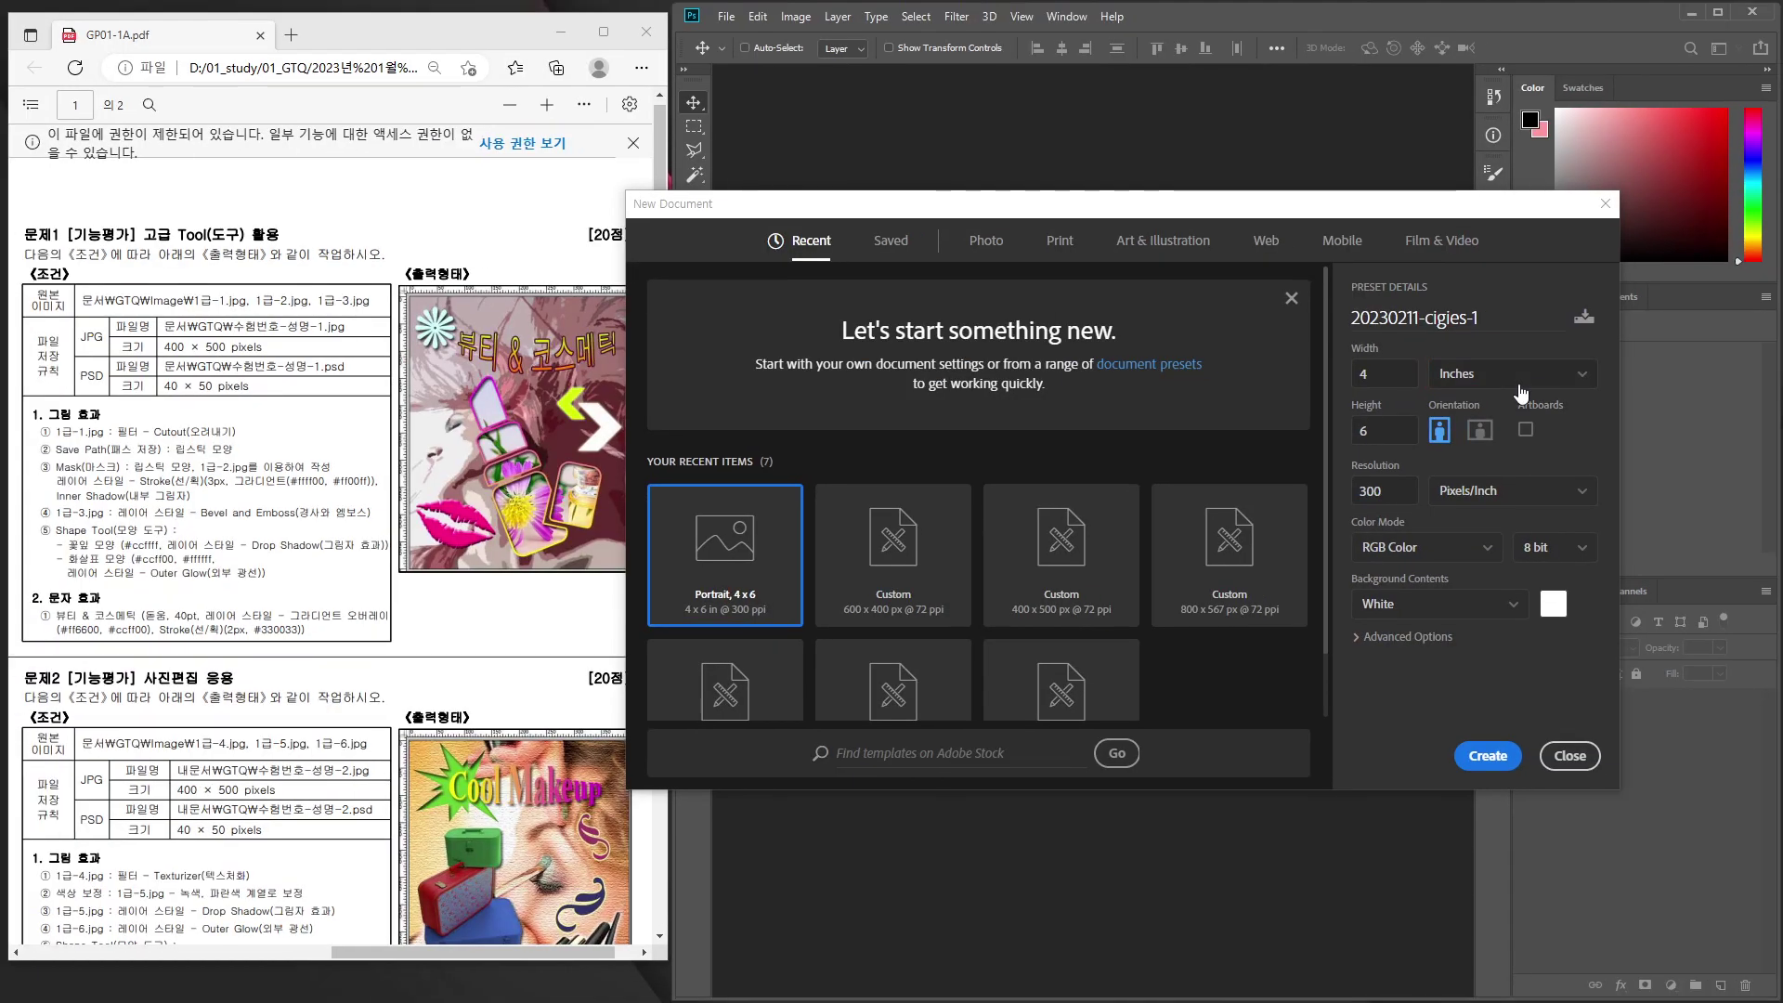
{"action": "left_click", "coordinate": [1507, 374]}
{"action": "left_click", "coordinate": [1508, 405]}
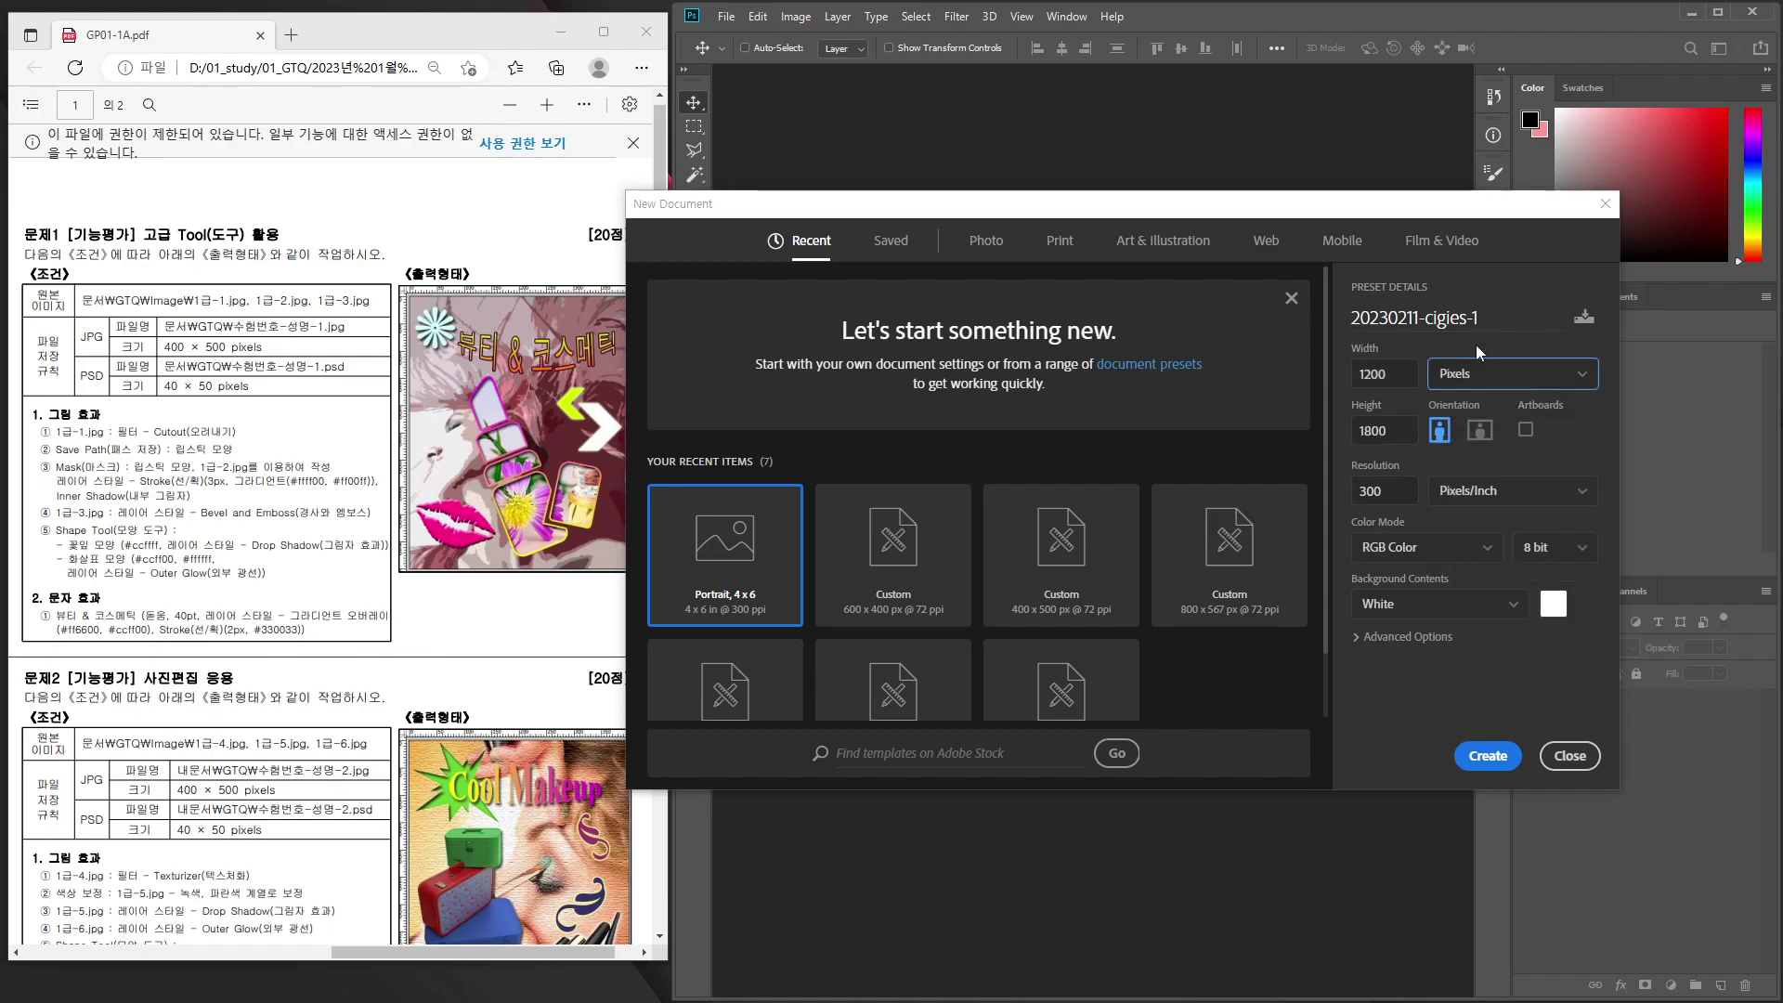
{"action": "double_click", "coordinate": [1383, 373]}
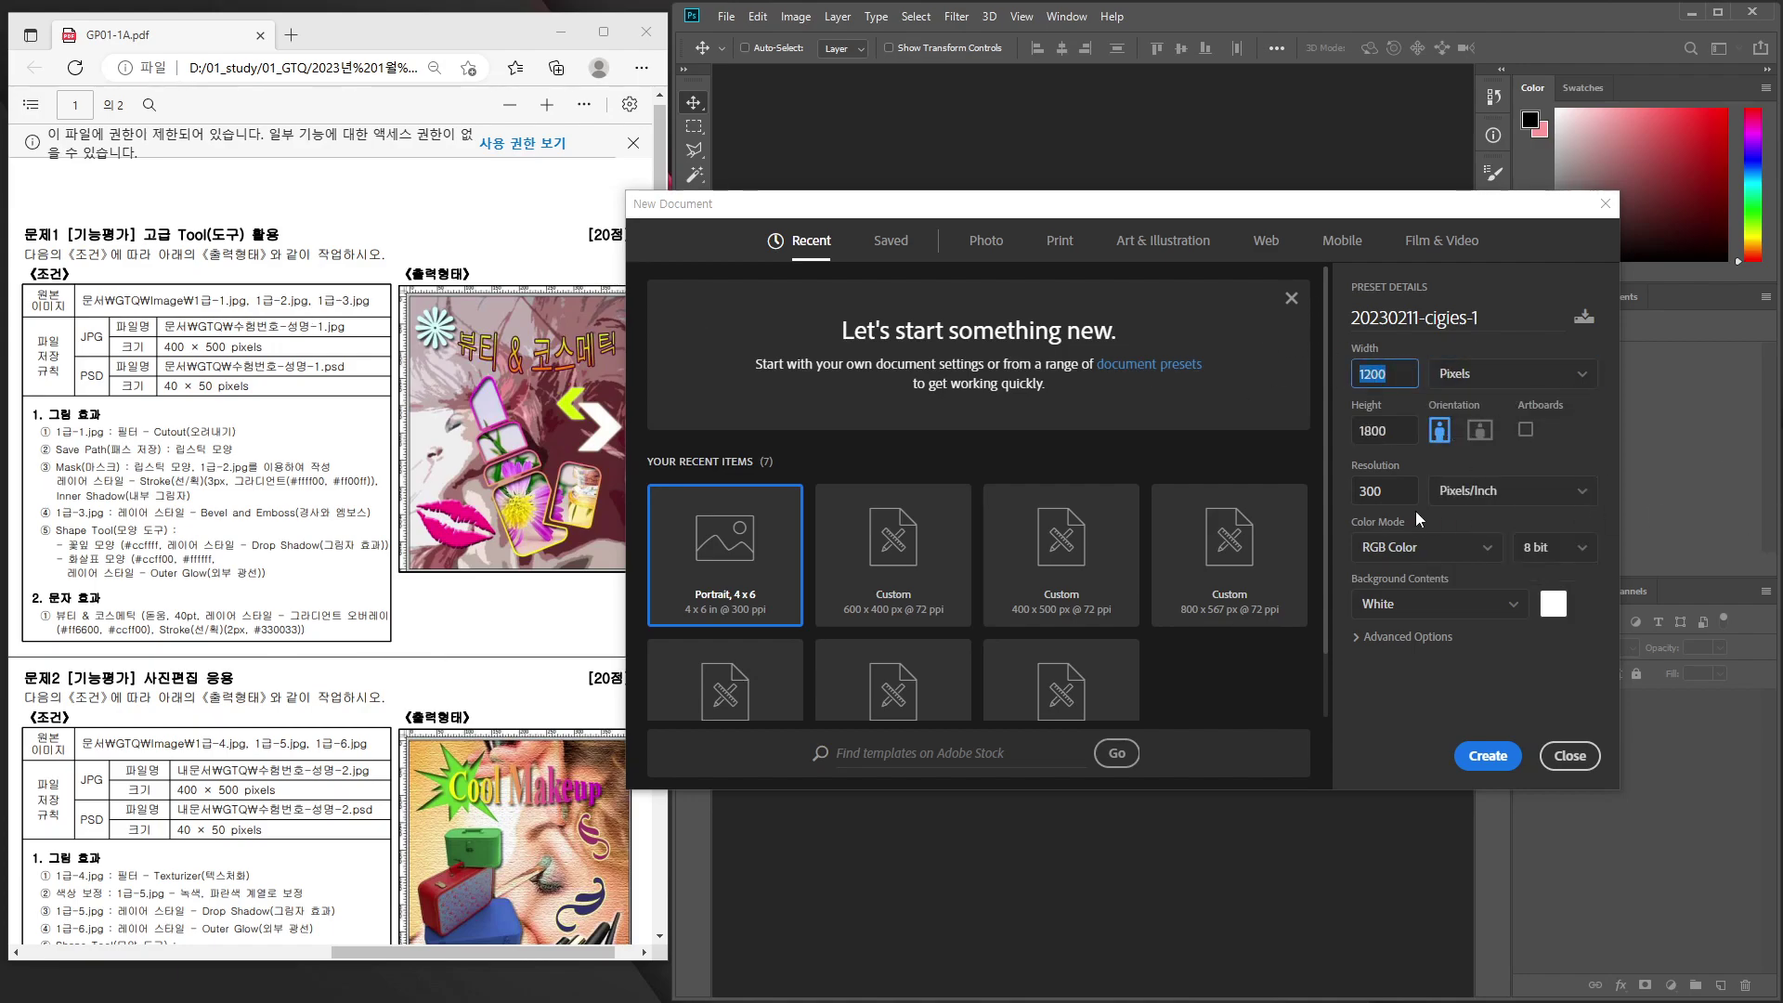
{"action": "type", "text": "40"}
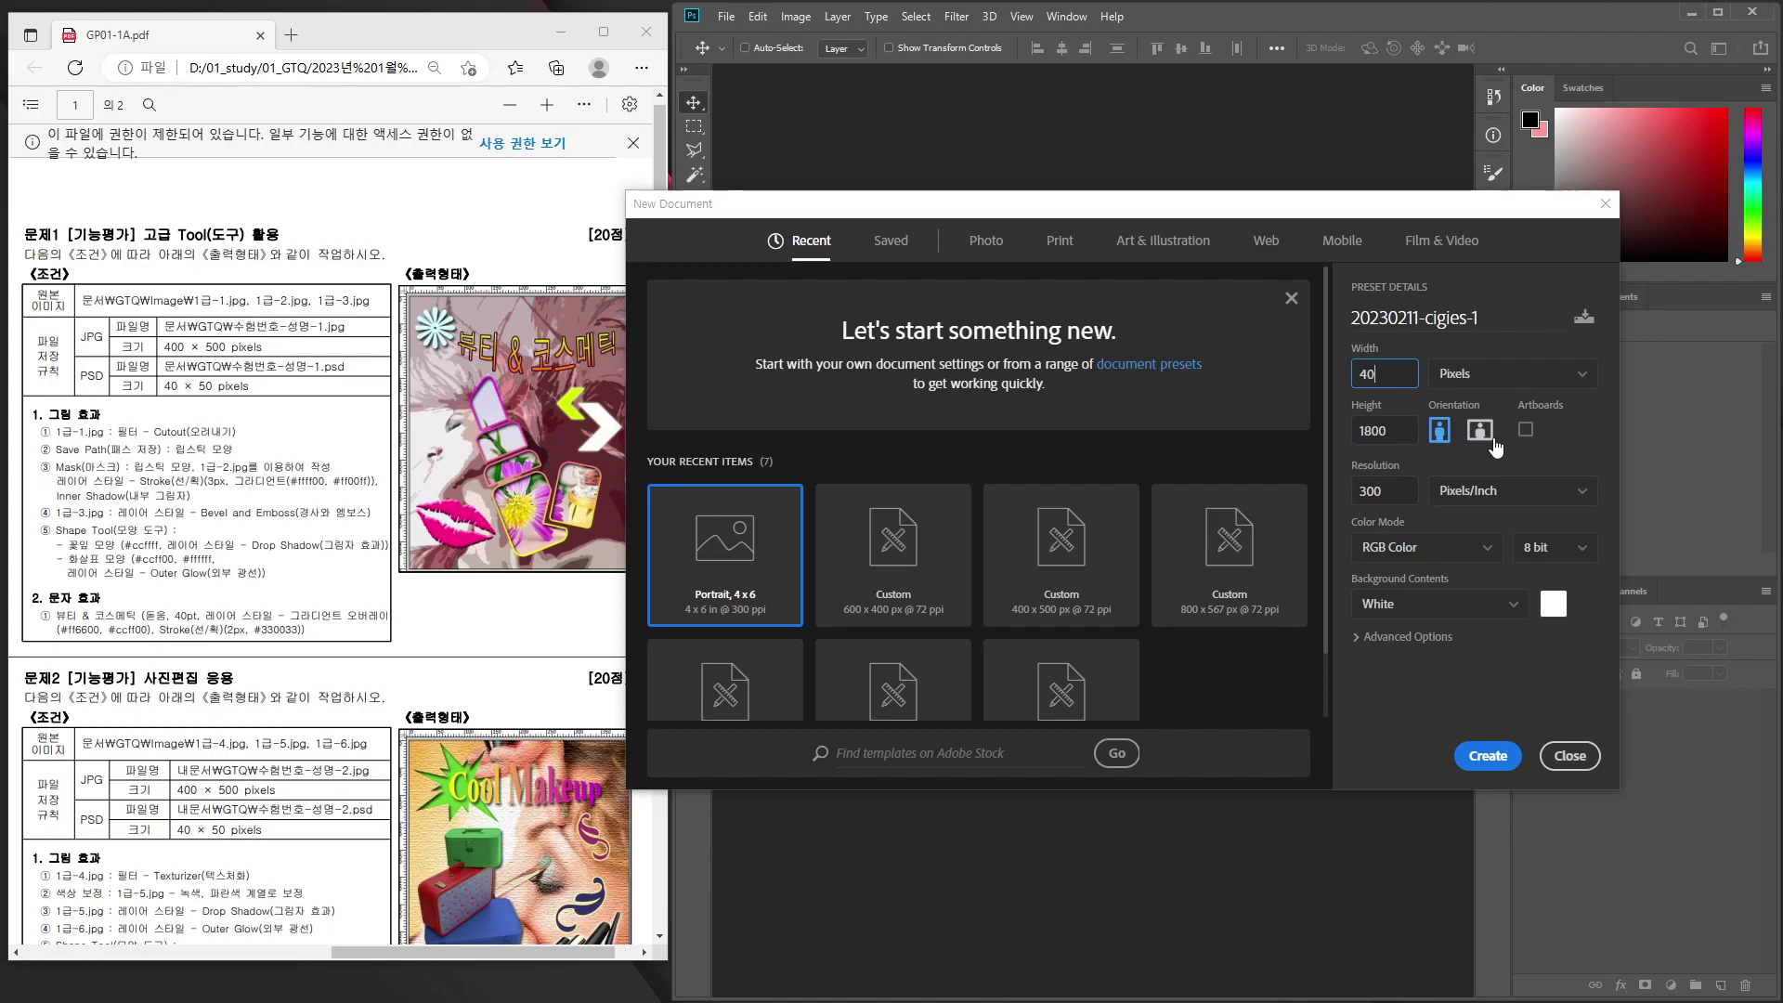
{"action": "type", "text": "0"}
{"action": "key", "text": "Tab"}
{"action": "type", "text": "5"}
{"action": "type", "text": "00"}
{"action": "double_click", "coordinate": [1406, 490]}
{"action": "type", "text": "7"}
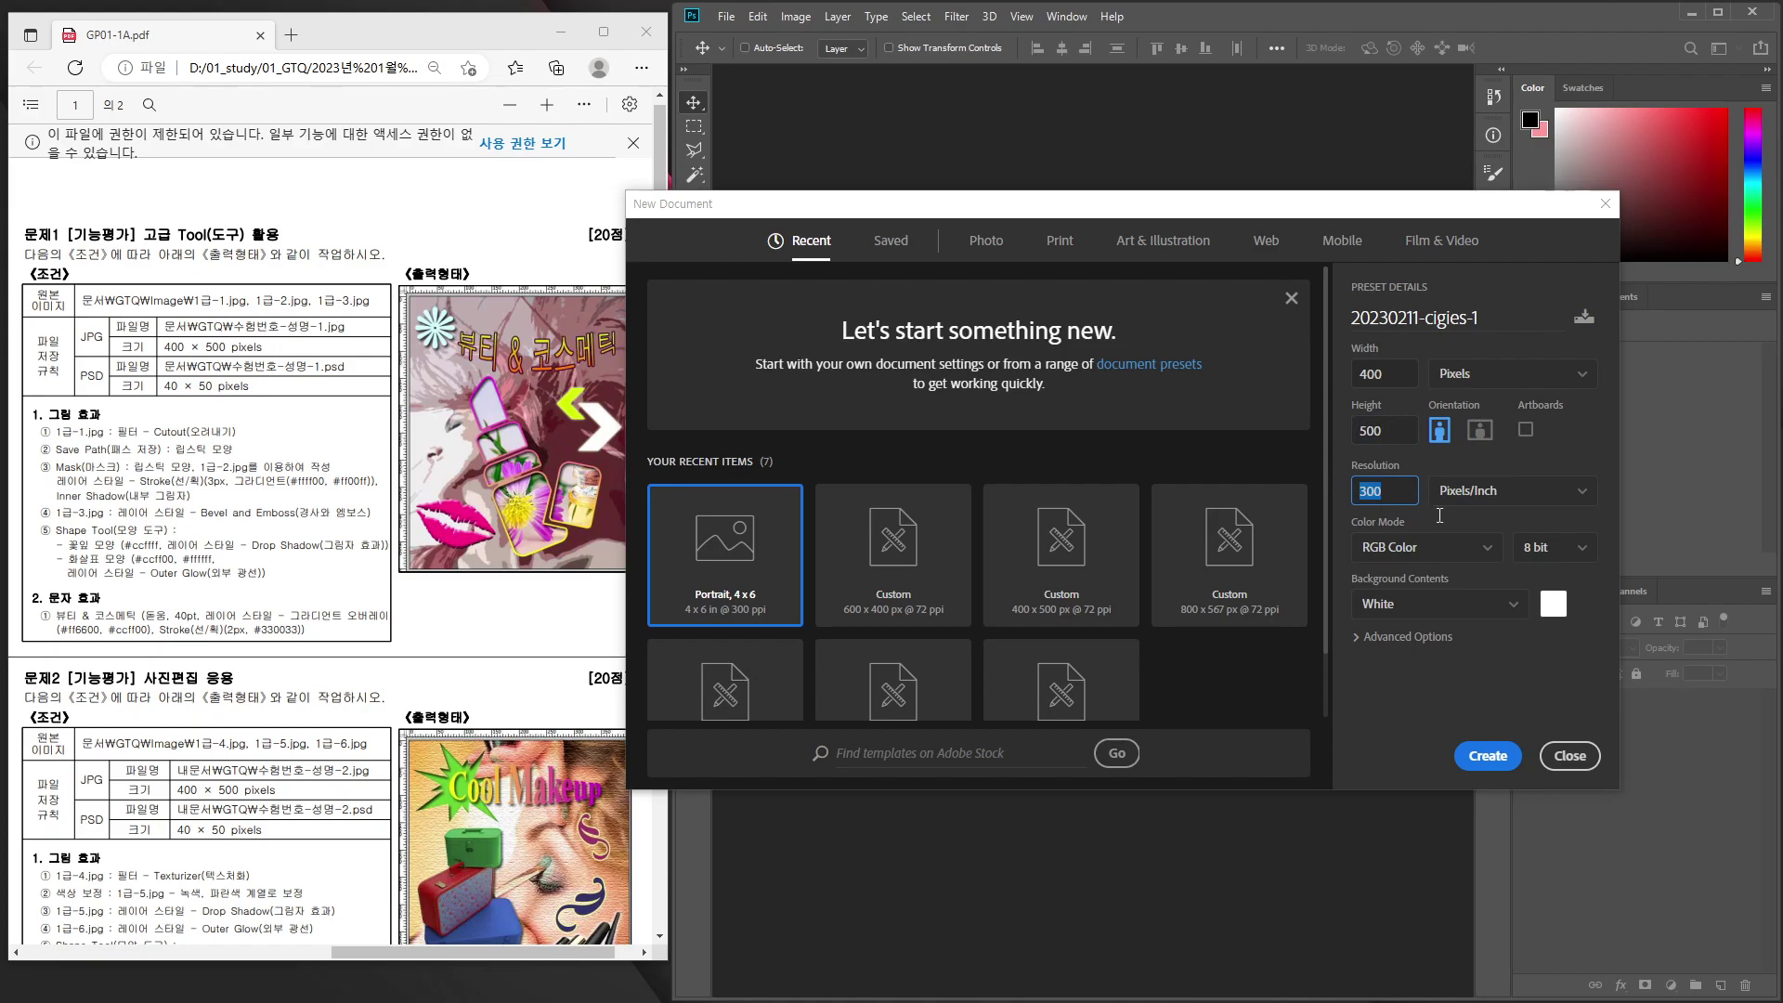
{"action": "type", "text": "2"}
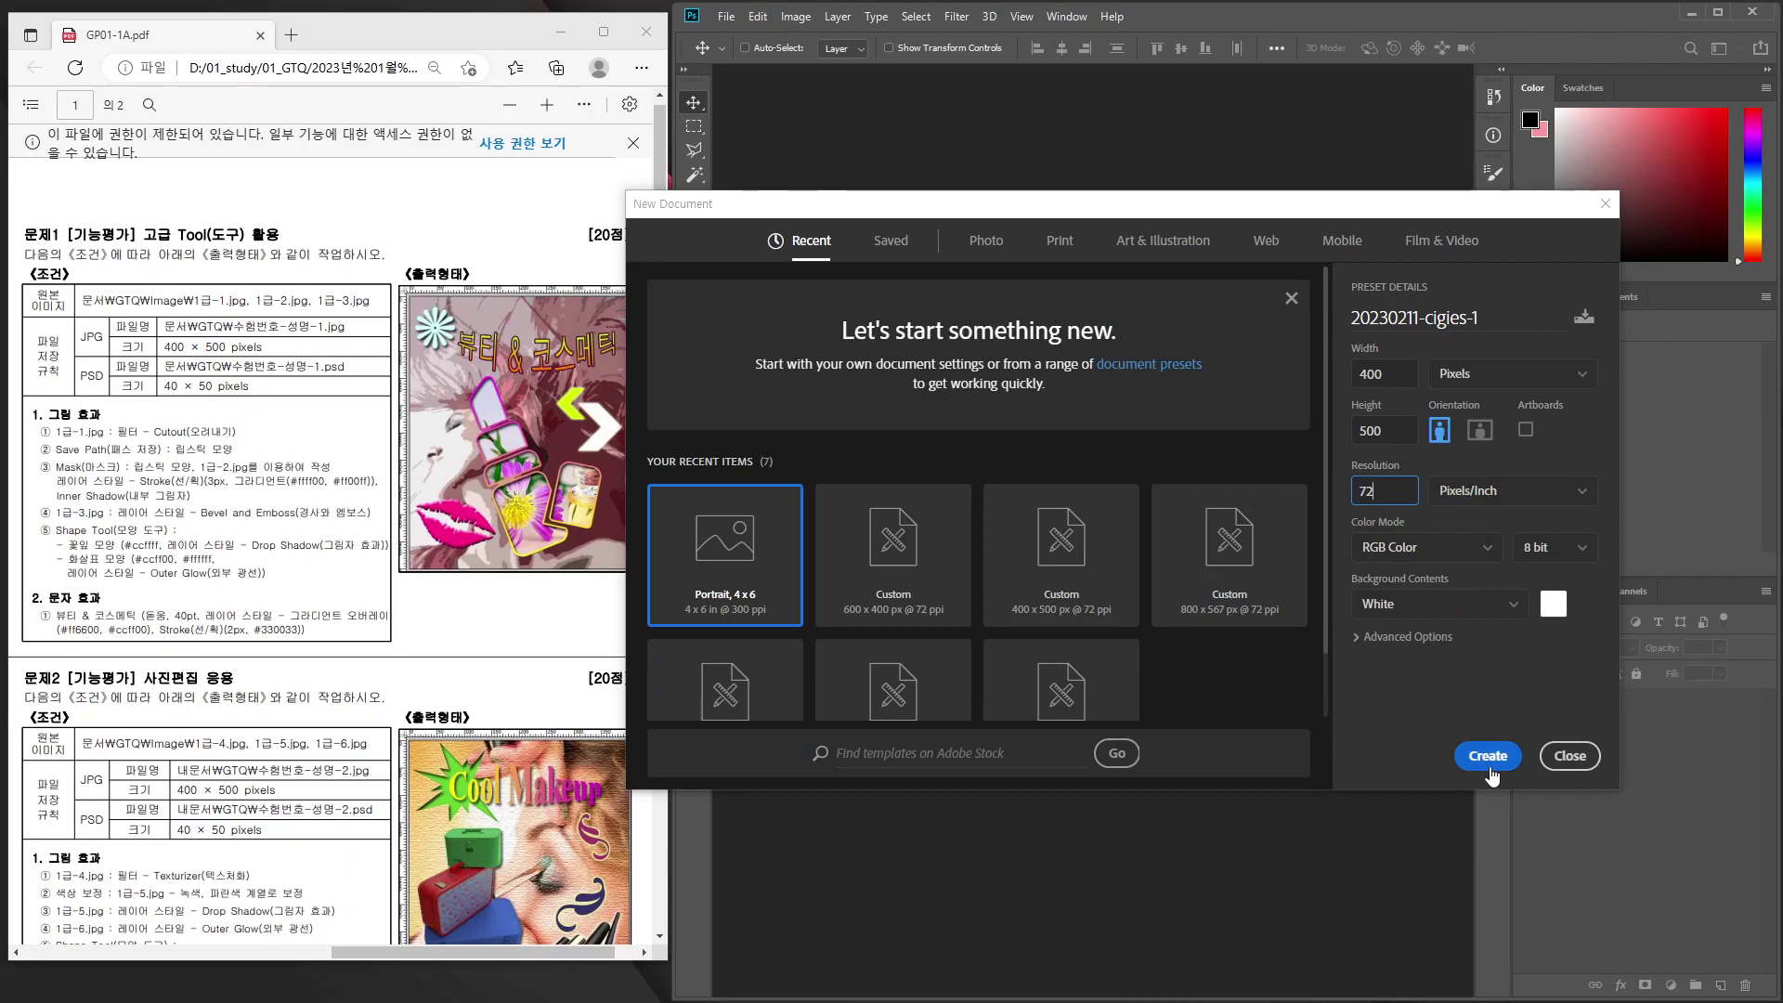
{"action": "left_click", "coordinate": [1489, 770]}
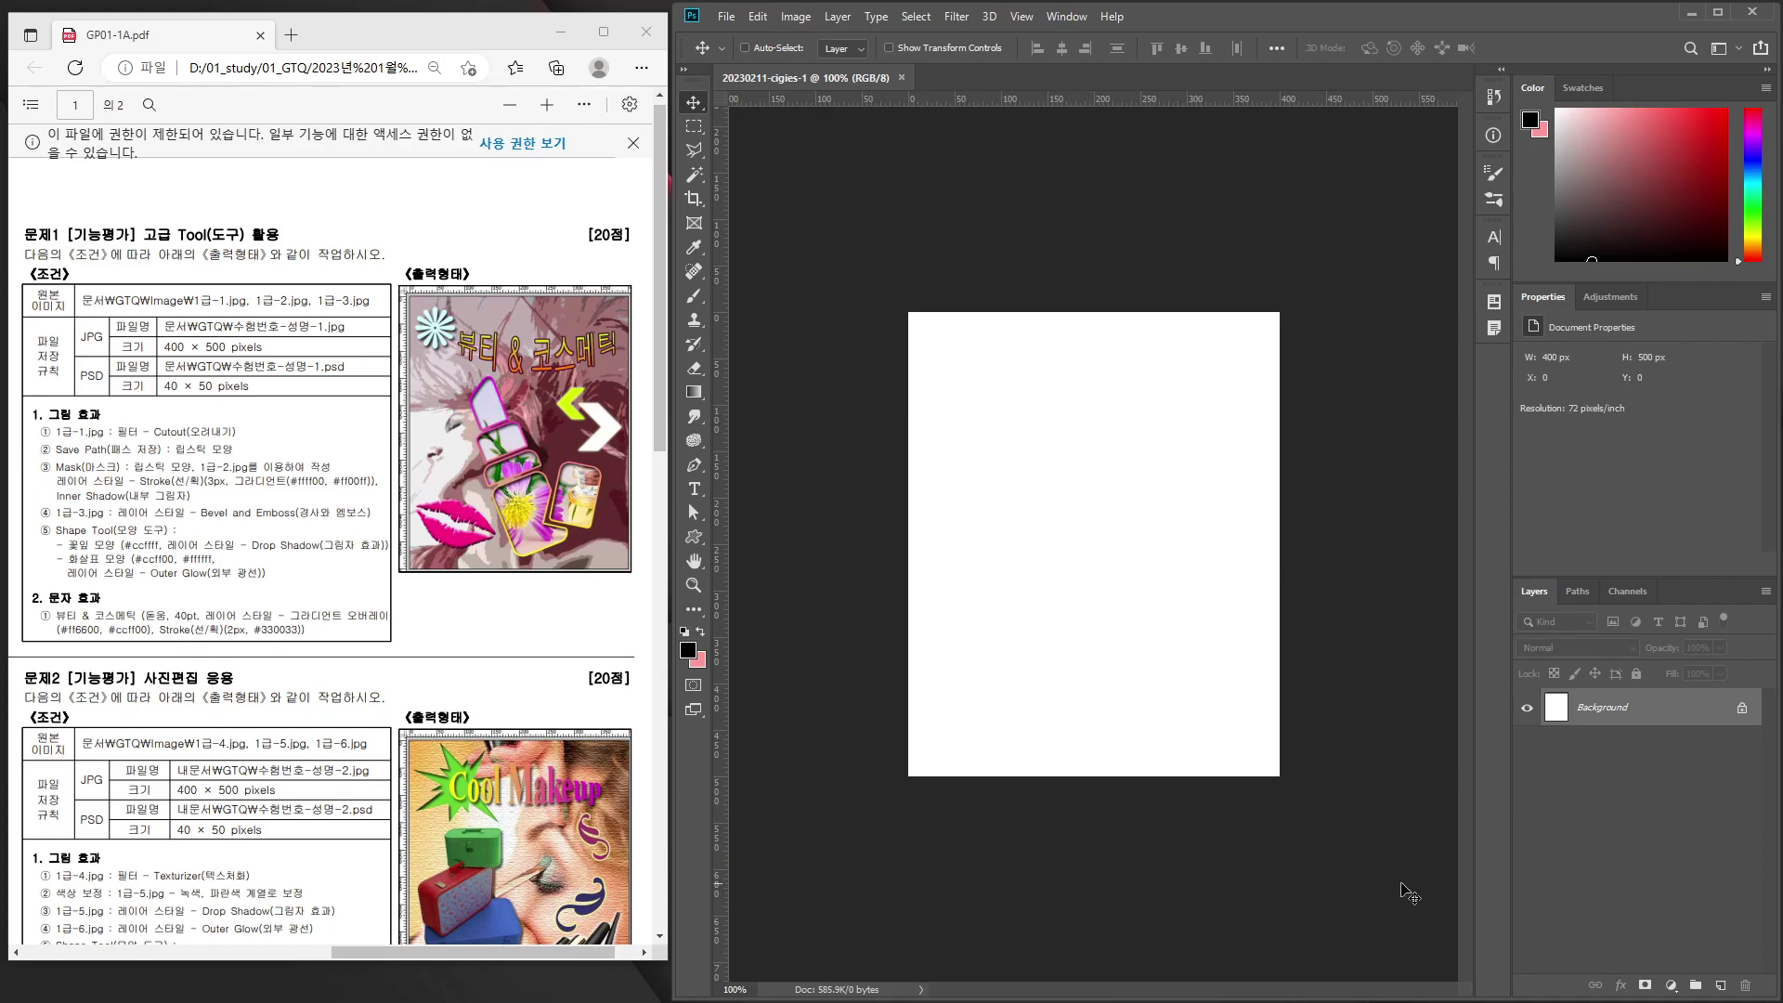
Float the blank document in its own enlarged window and zoom in on the canvas.
{"action": "left_click_drag", "start_coordinate": [806, 78], "coordinate": [881, 115]}
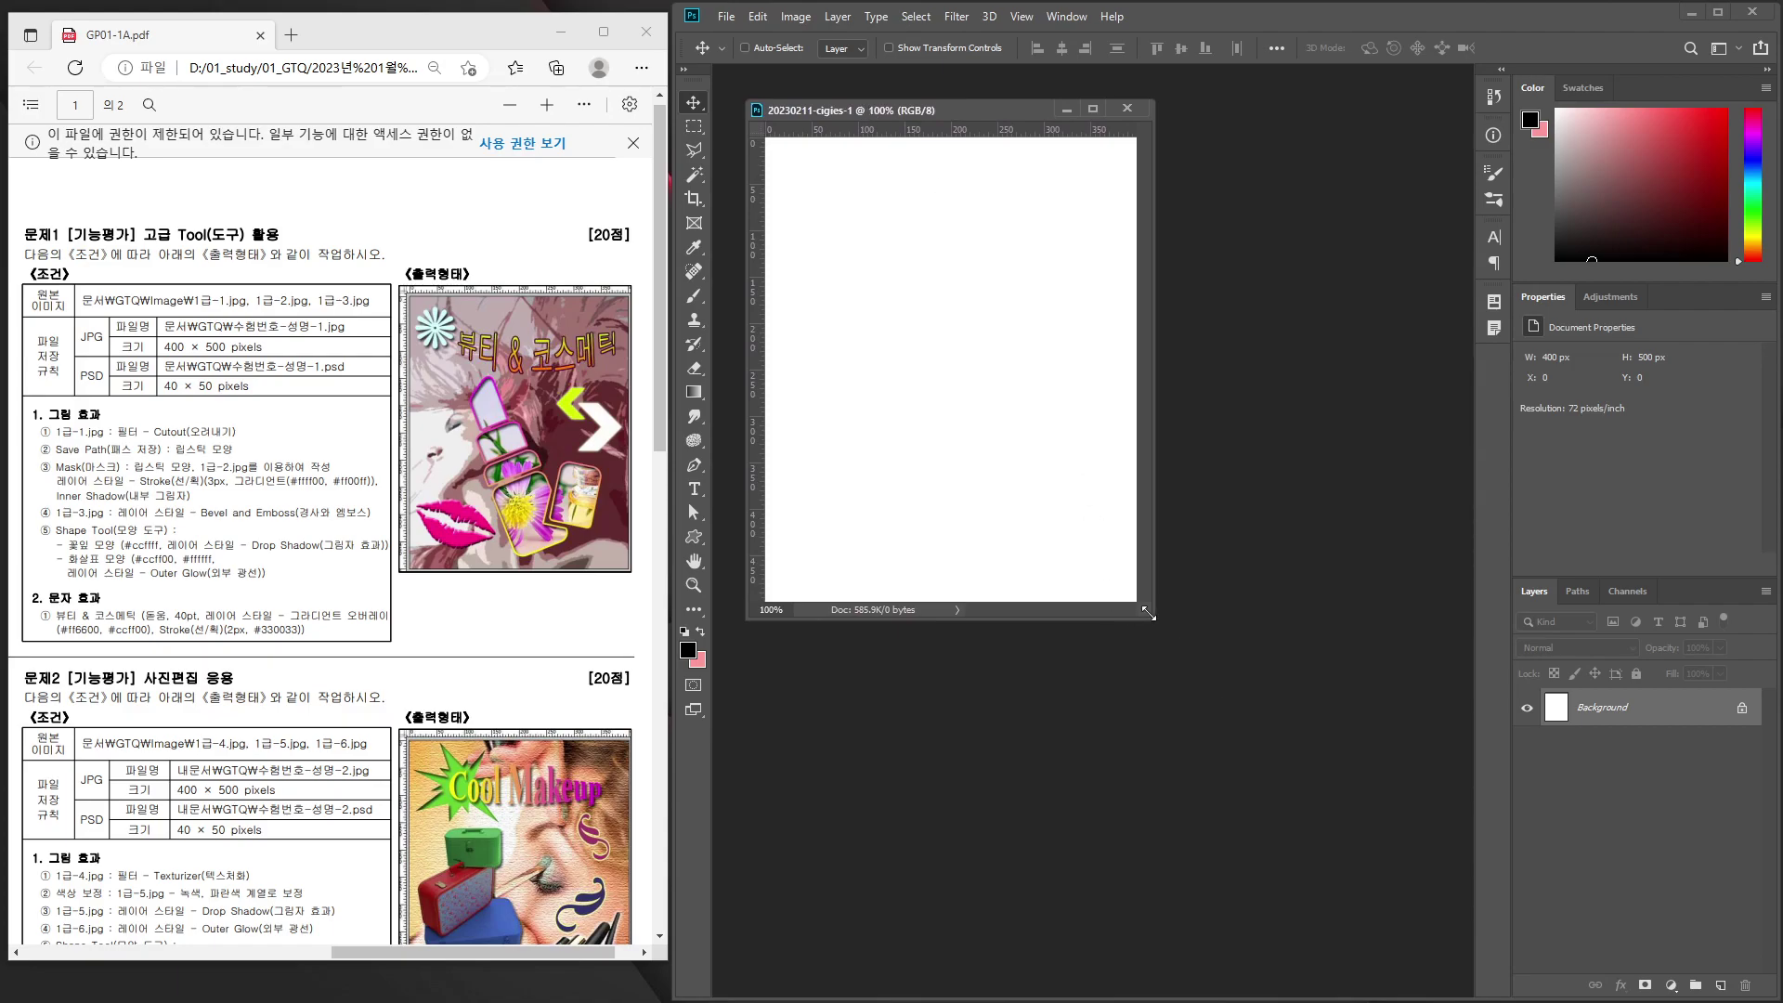
{"action": "left_click_drag", "start_coordinate": [1156, 620], "coordinate": [1361, 853]}
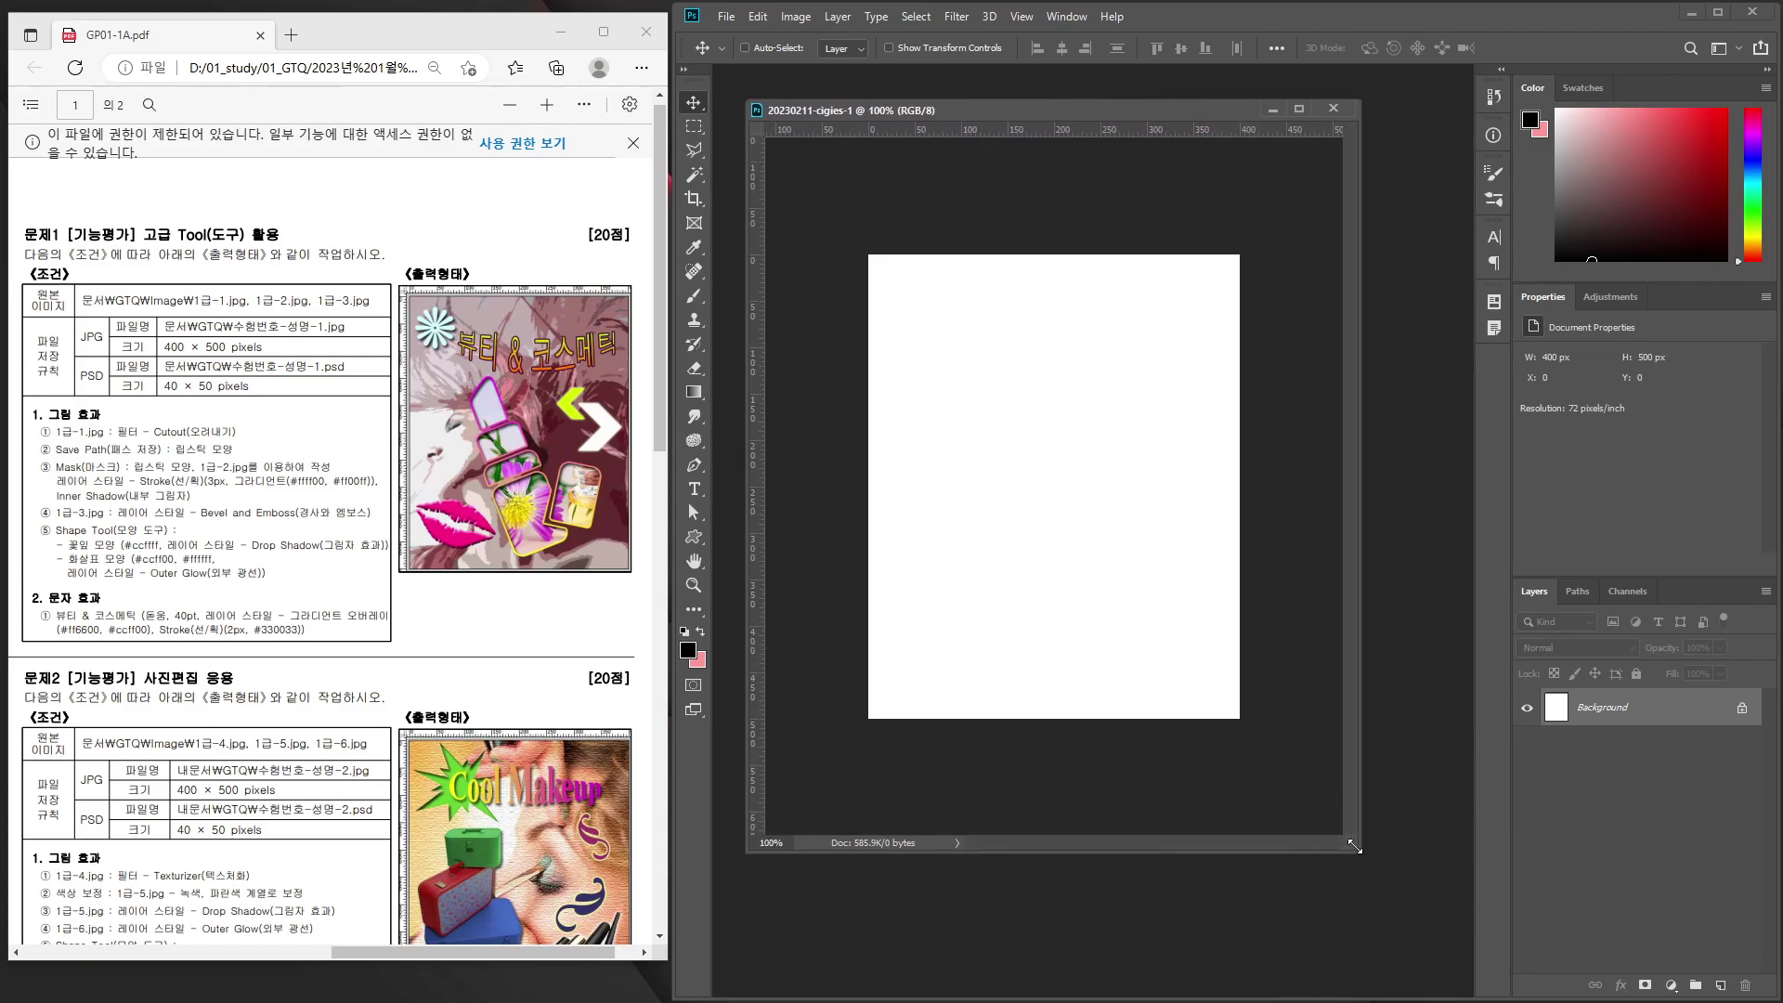
{"action": "left_click", "coordinate": [695, 585]}
{"action": "left_click_drag", "start_coordinate": [1004, 515], "coordinate": [1036, 519]}
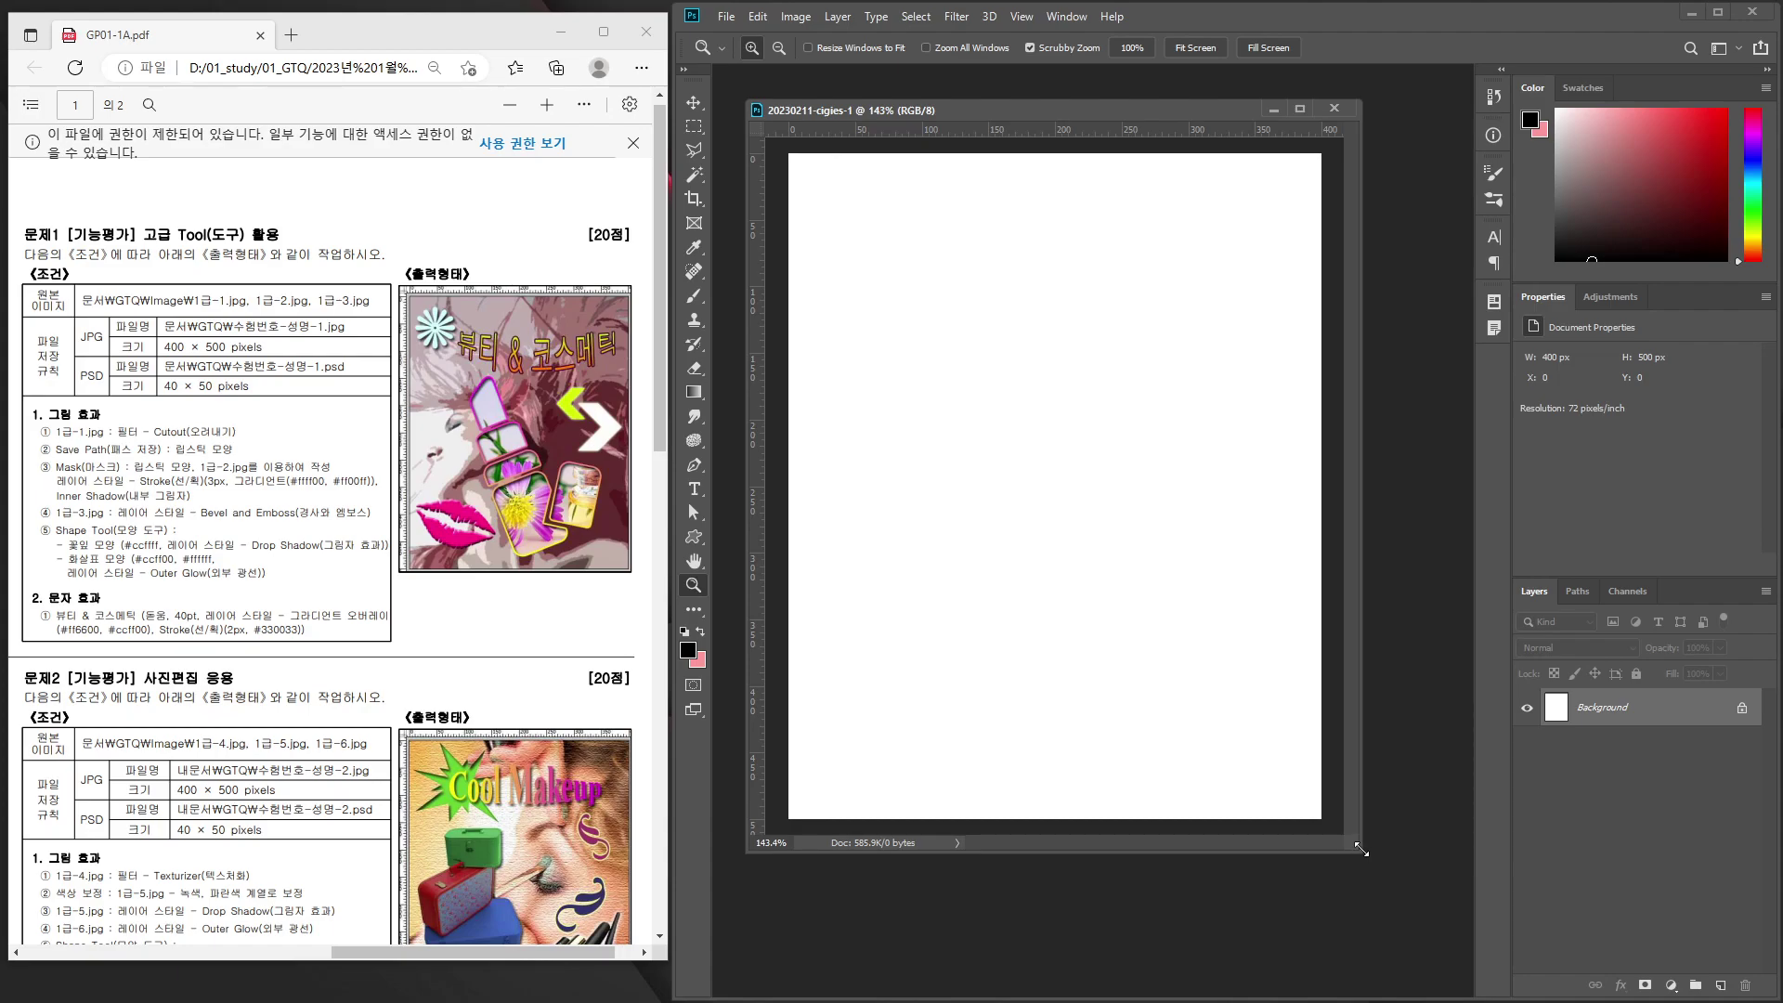
{"action": "left_click_drag", "start_coordinate": [1361, 851], "coordinate": [1380, 860]}
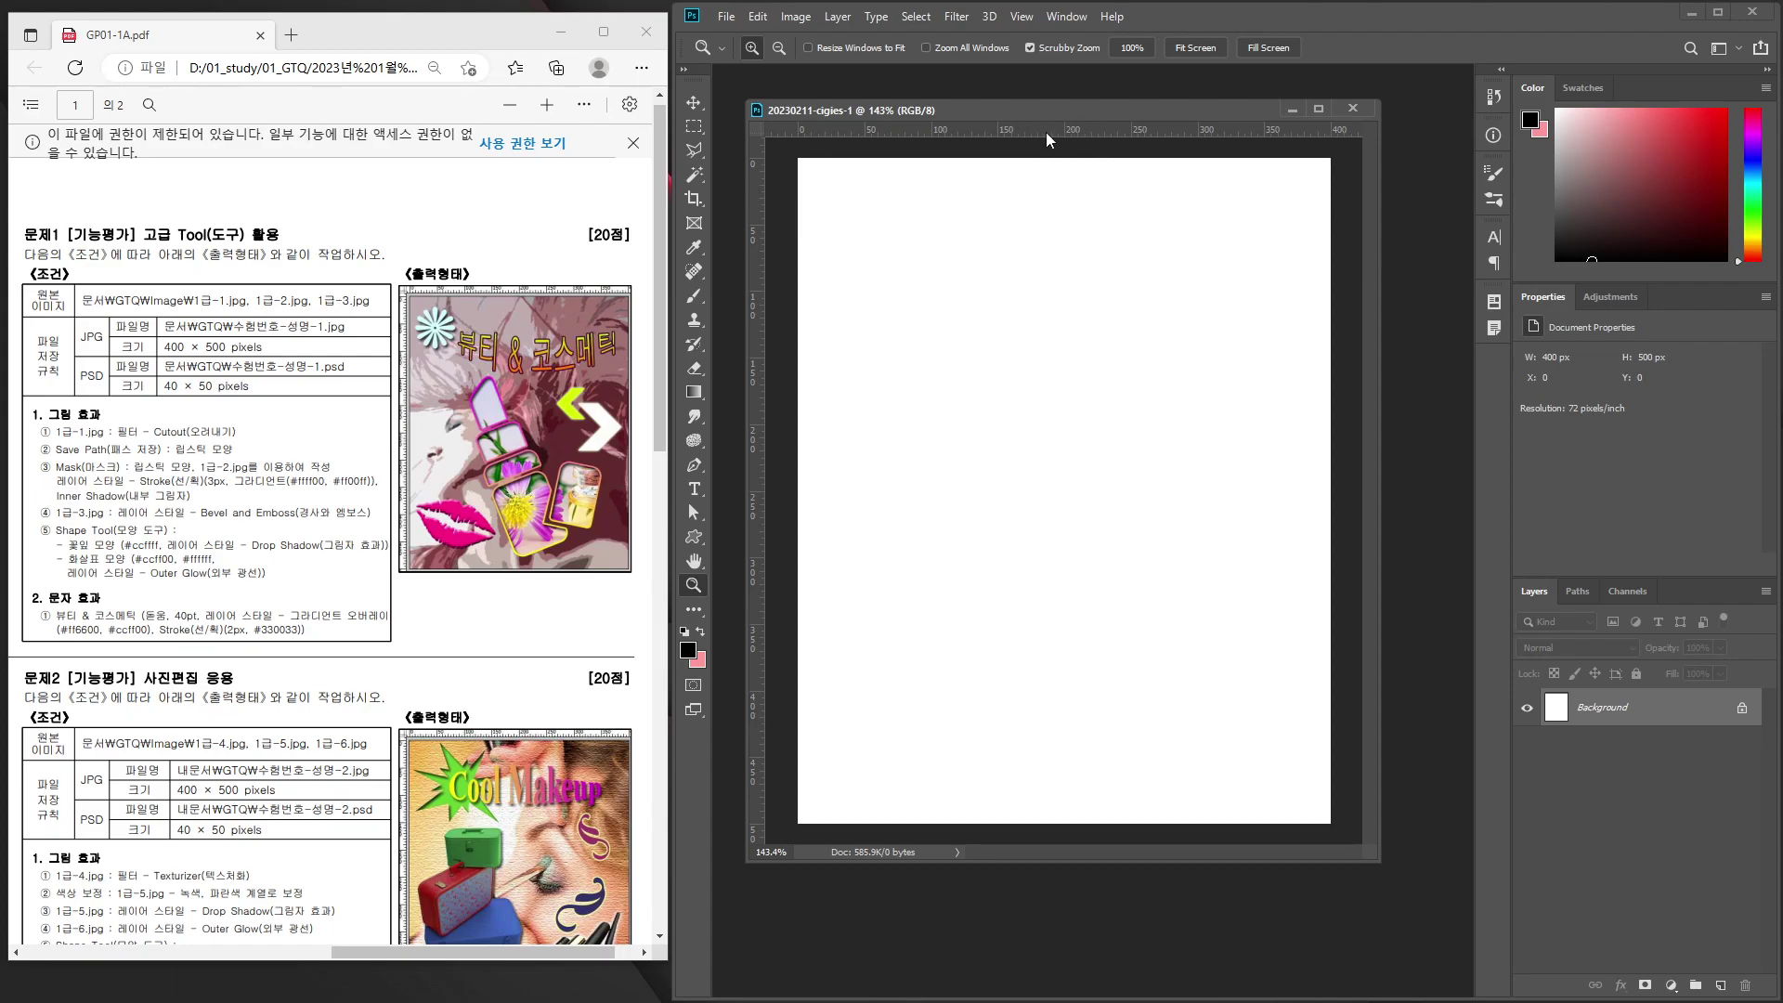
Set the ruler units to pixels.
{"action": "left_click", "coordinate": [1021, 16]}
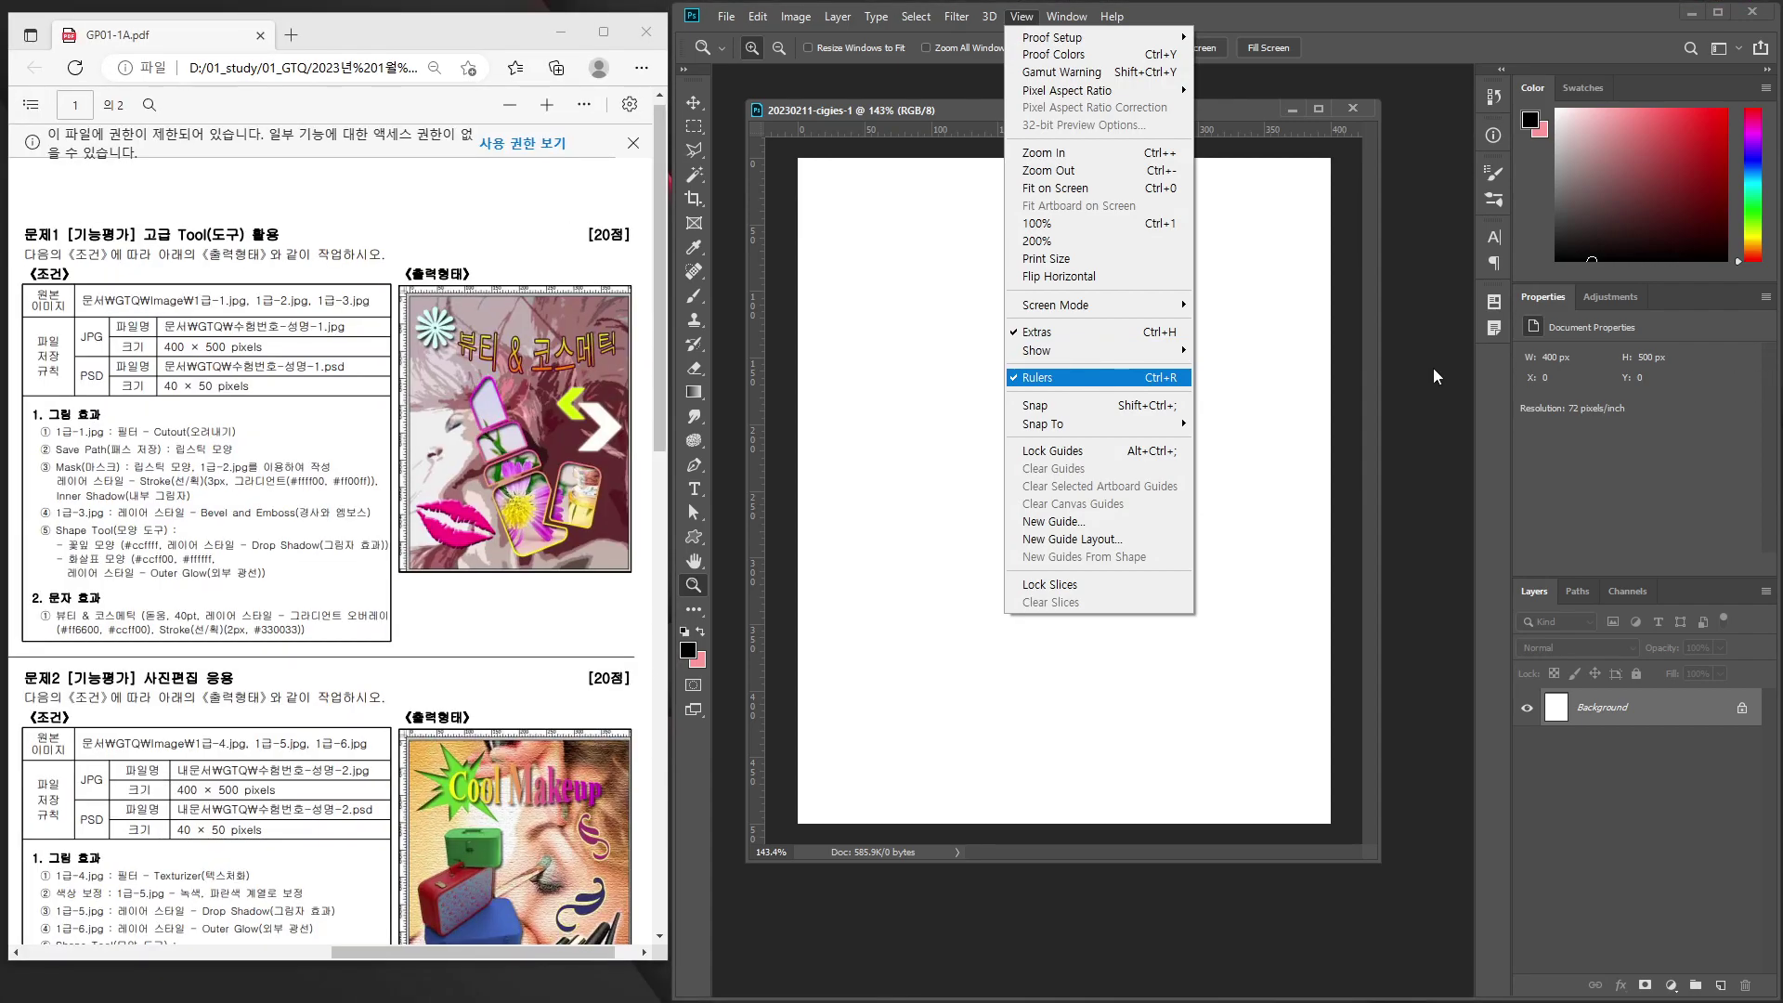
{"action": "left_click", "coordinate": [965, 109]}
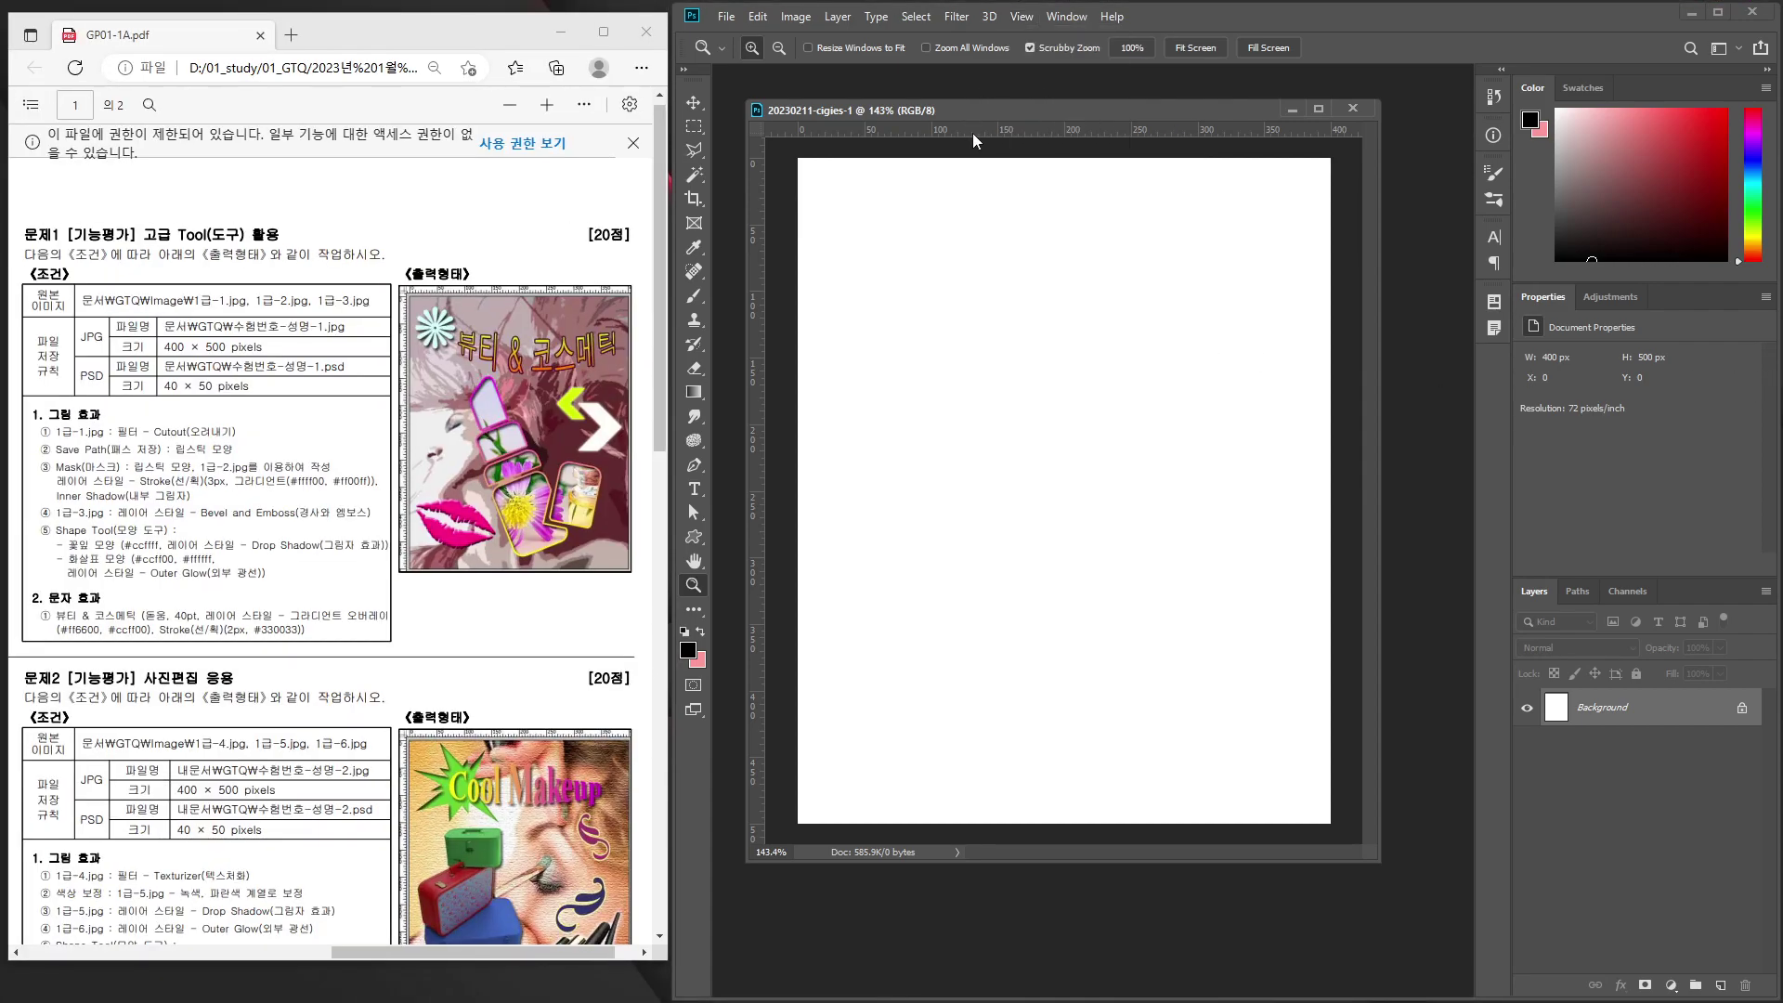
{"action": "right_click", "coordinate": [972, 126]}
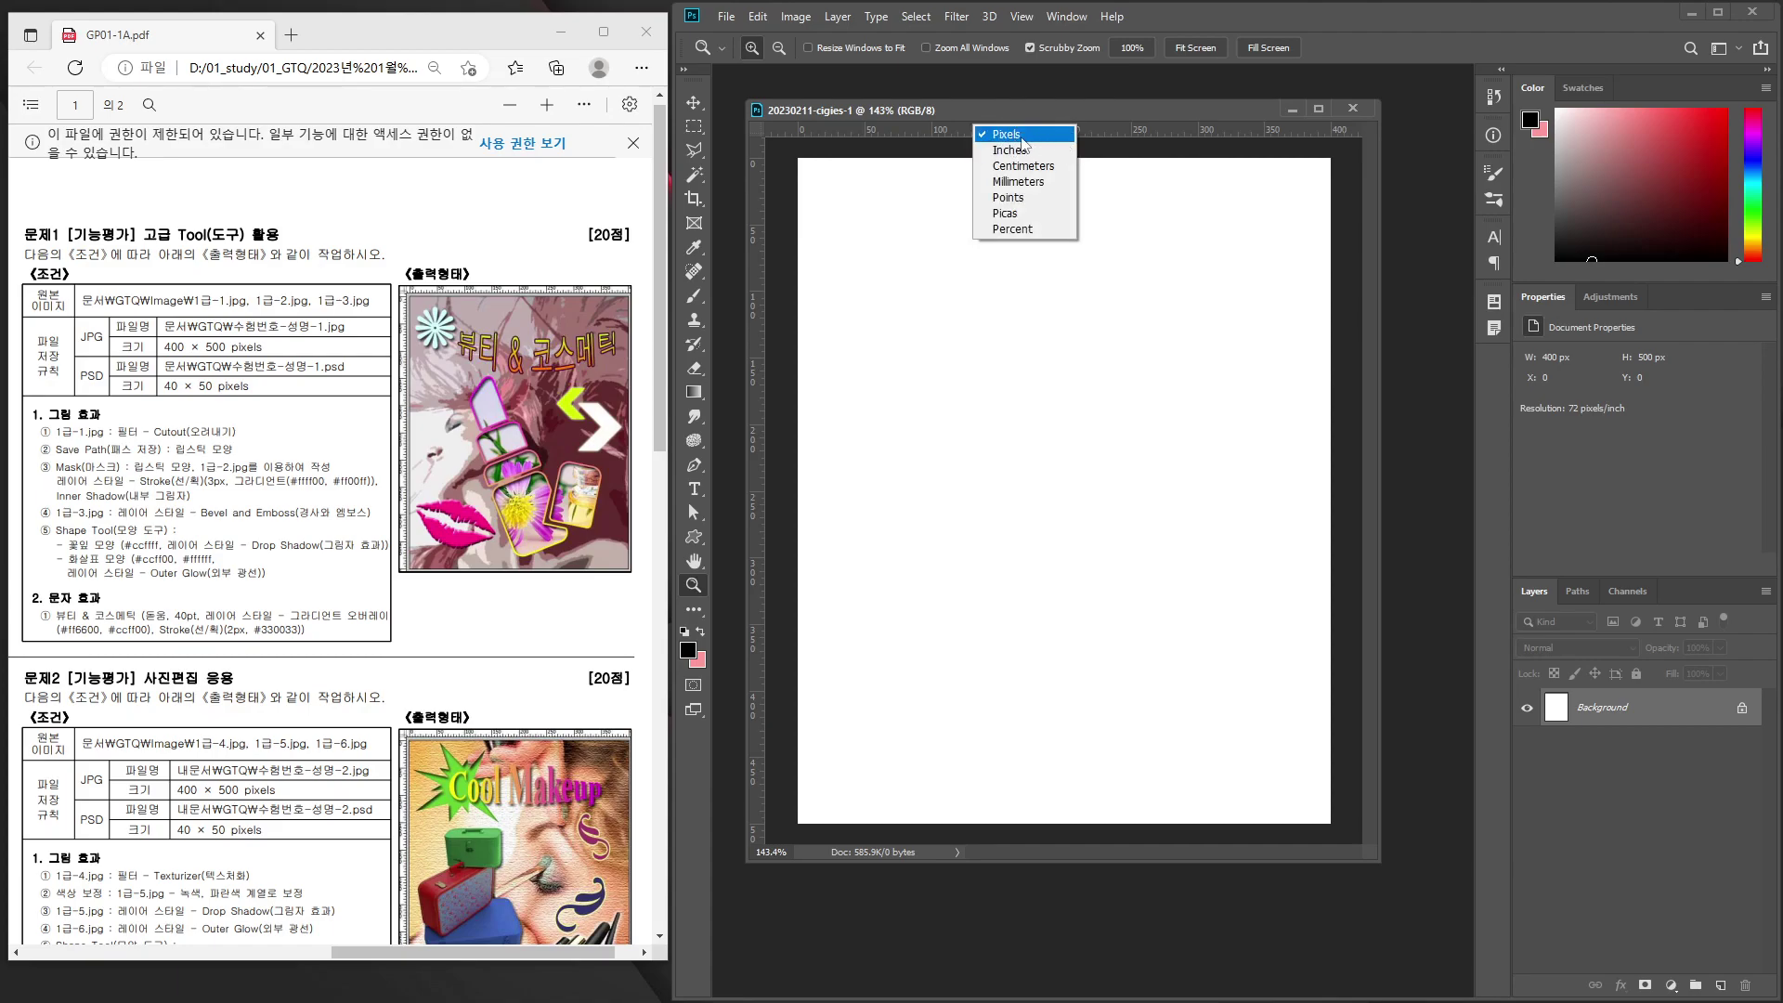
{"action": "left_click", "coordinate": [1050, 140]}
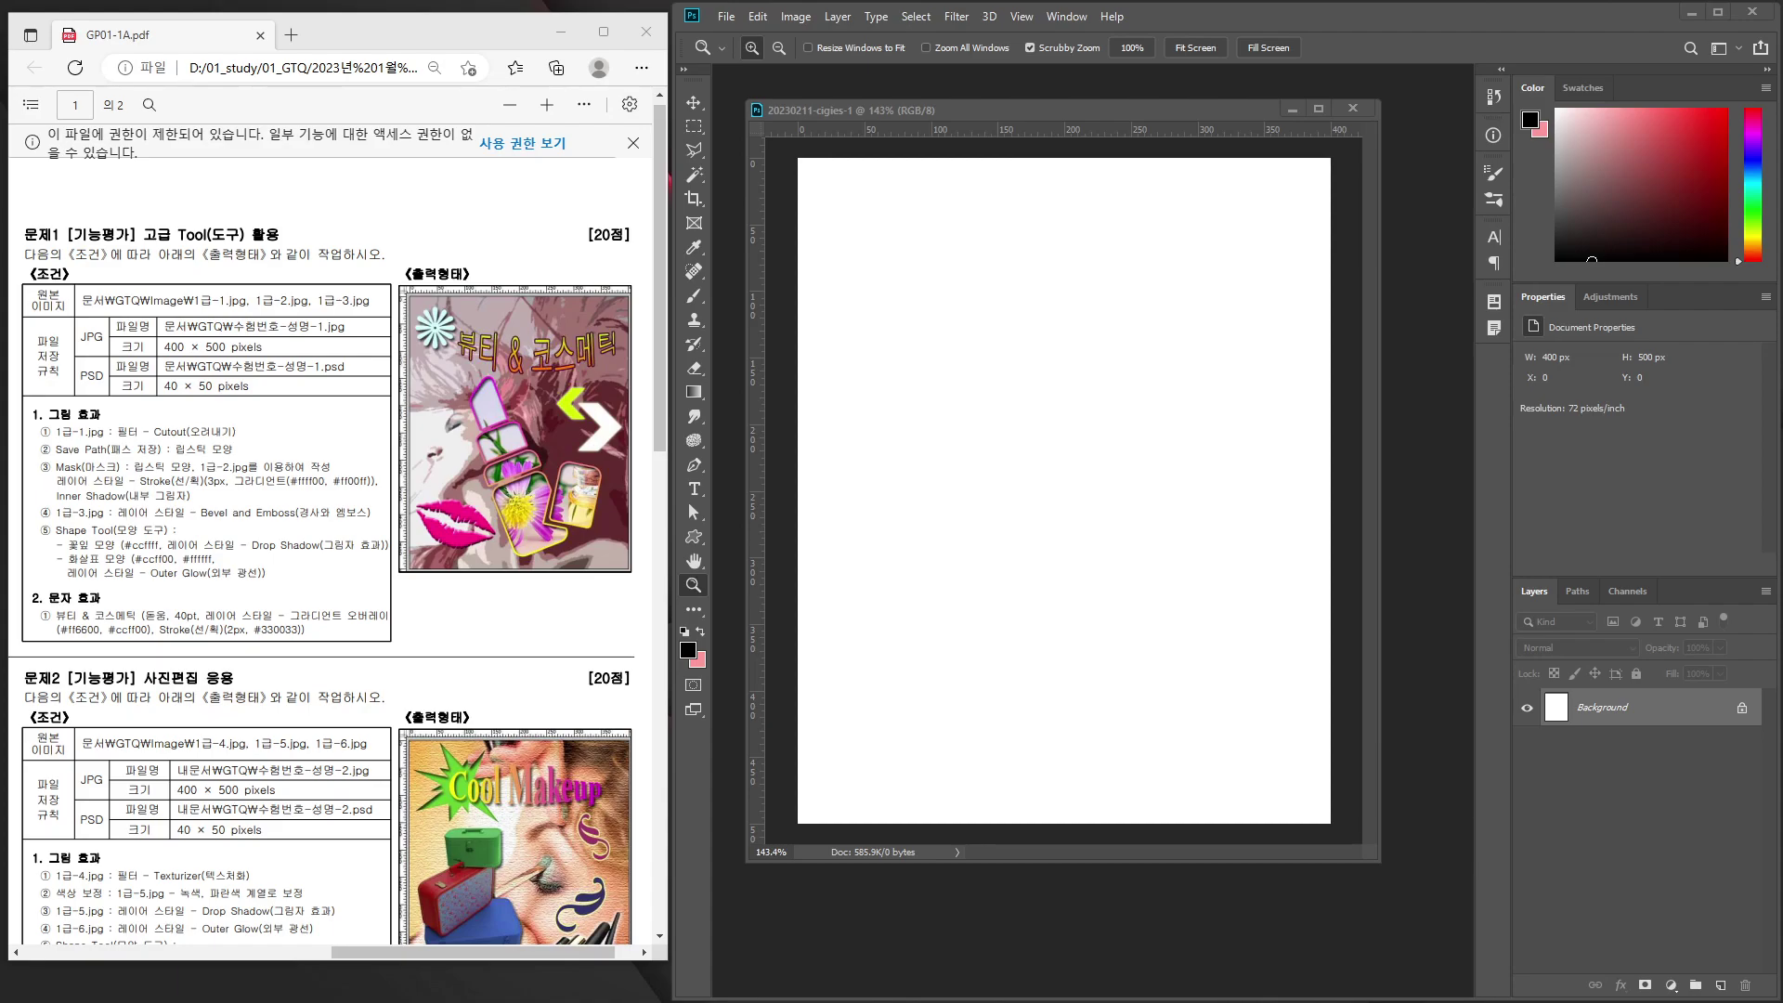
Place 1급-1.jpg, scale it to cover the canvas, and flip it horizontally.
{"action": "left_click_drag", "start_coordinate": [663, 450], "coordinate": [980, 444]}
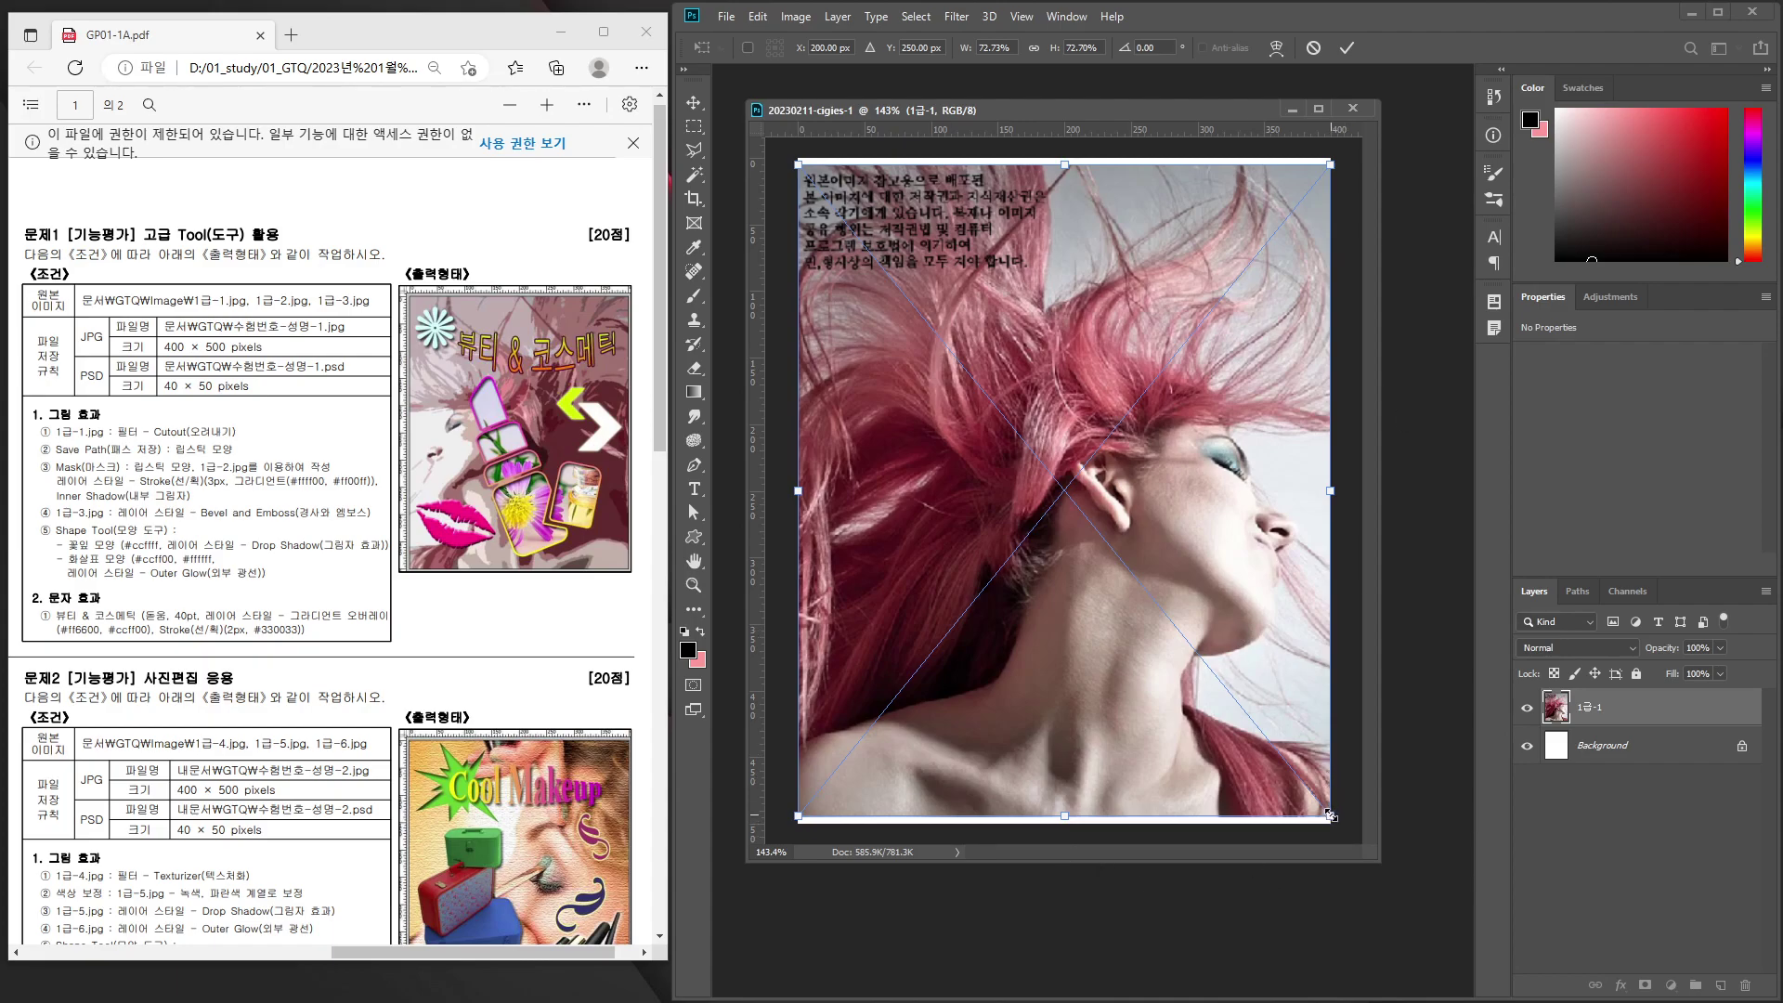
{"action": "mouse_move", "coordinate": [1329, 815]}
{"action": "left_mouse_down"}
{"action": "mouse_move", "coordinate": [1309, 817]}
{"action": "mouse_move", "coordinate": [1331, 825]}
{"action": "left_mouse_up"}
{"action": "left_click_drag", "start_coordinate": [1330, 829], "coordinate": [1268, 885]}
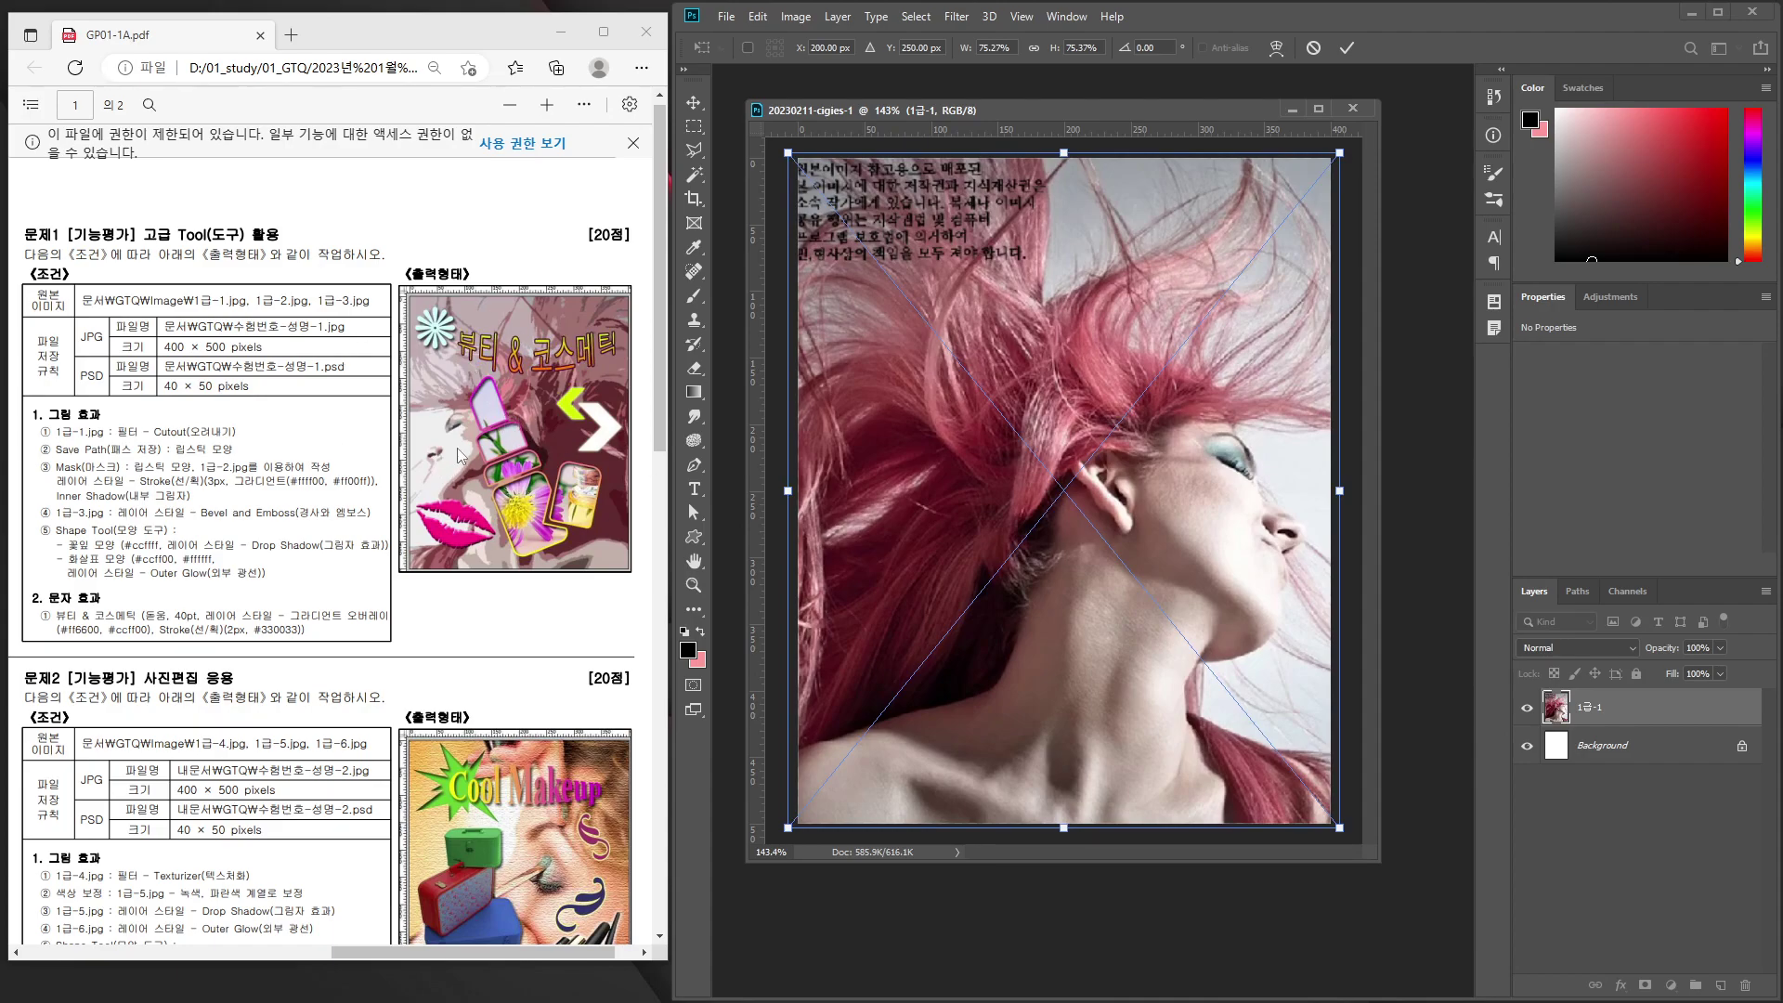
{"action": "right_click", "coordinate": [1126, 517]}
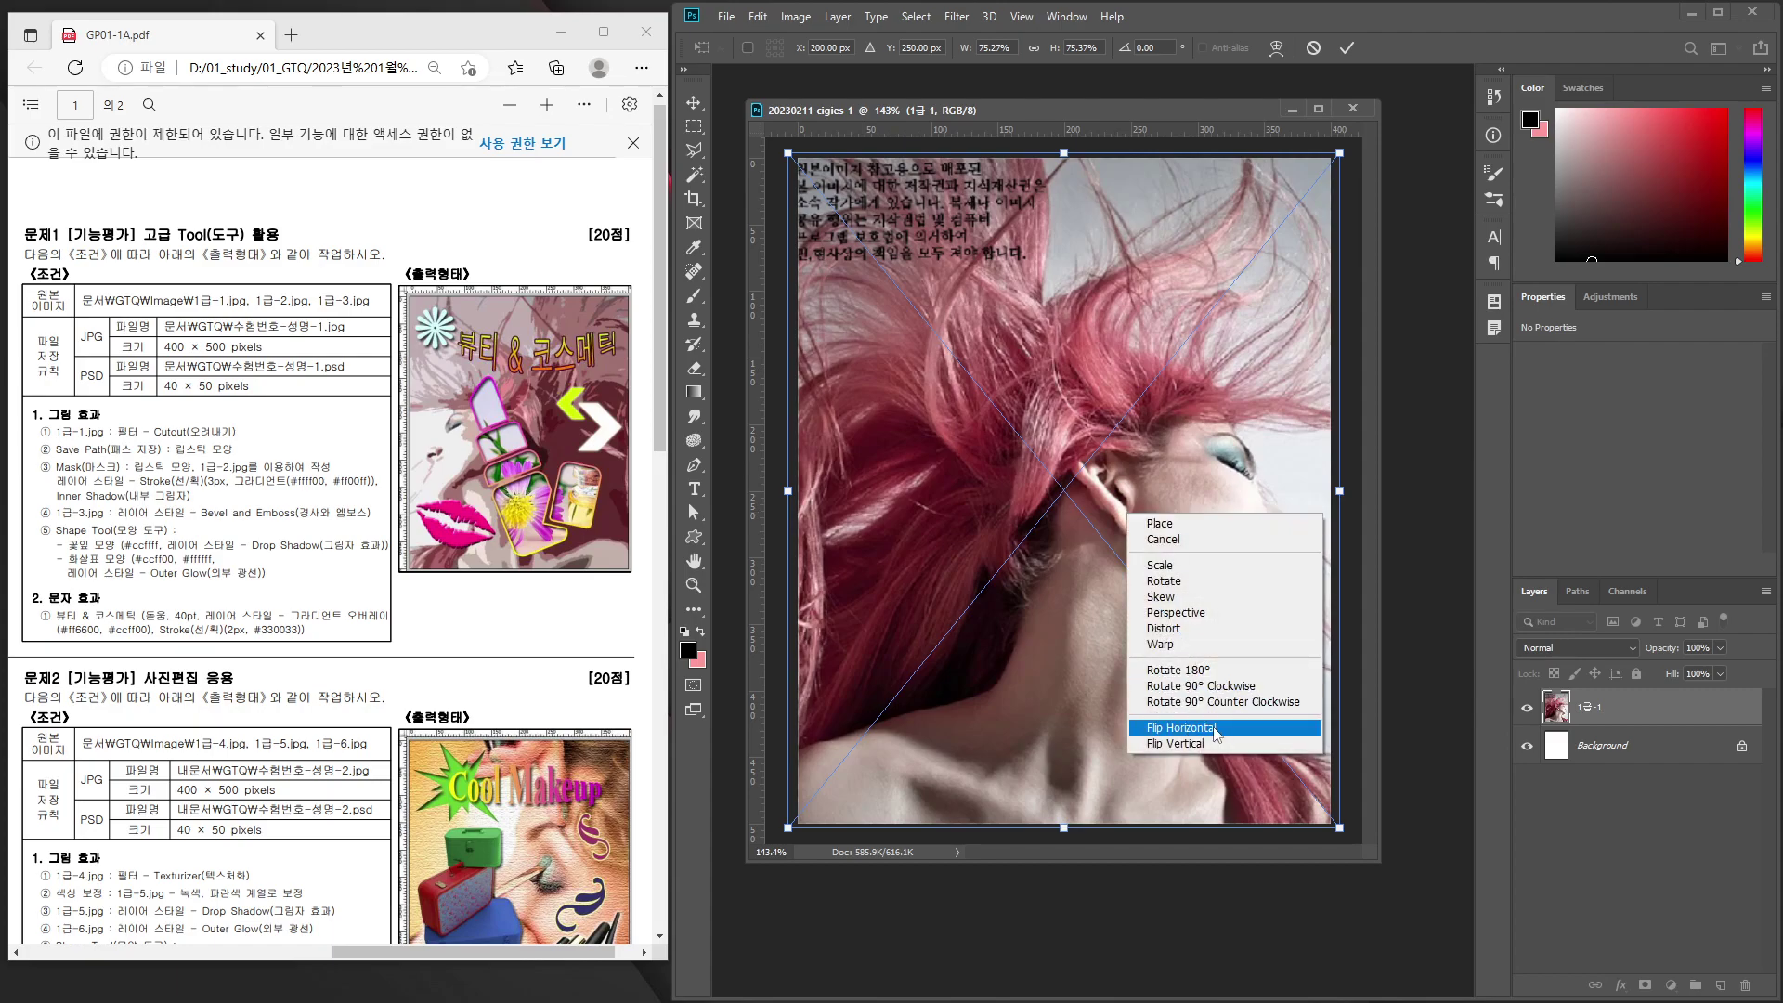
{"action": "left_click", "coordinate": [1182, 729]}
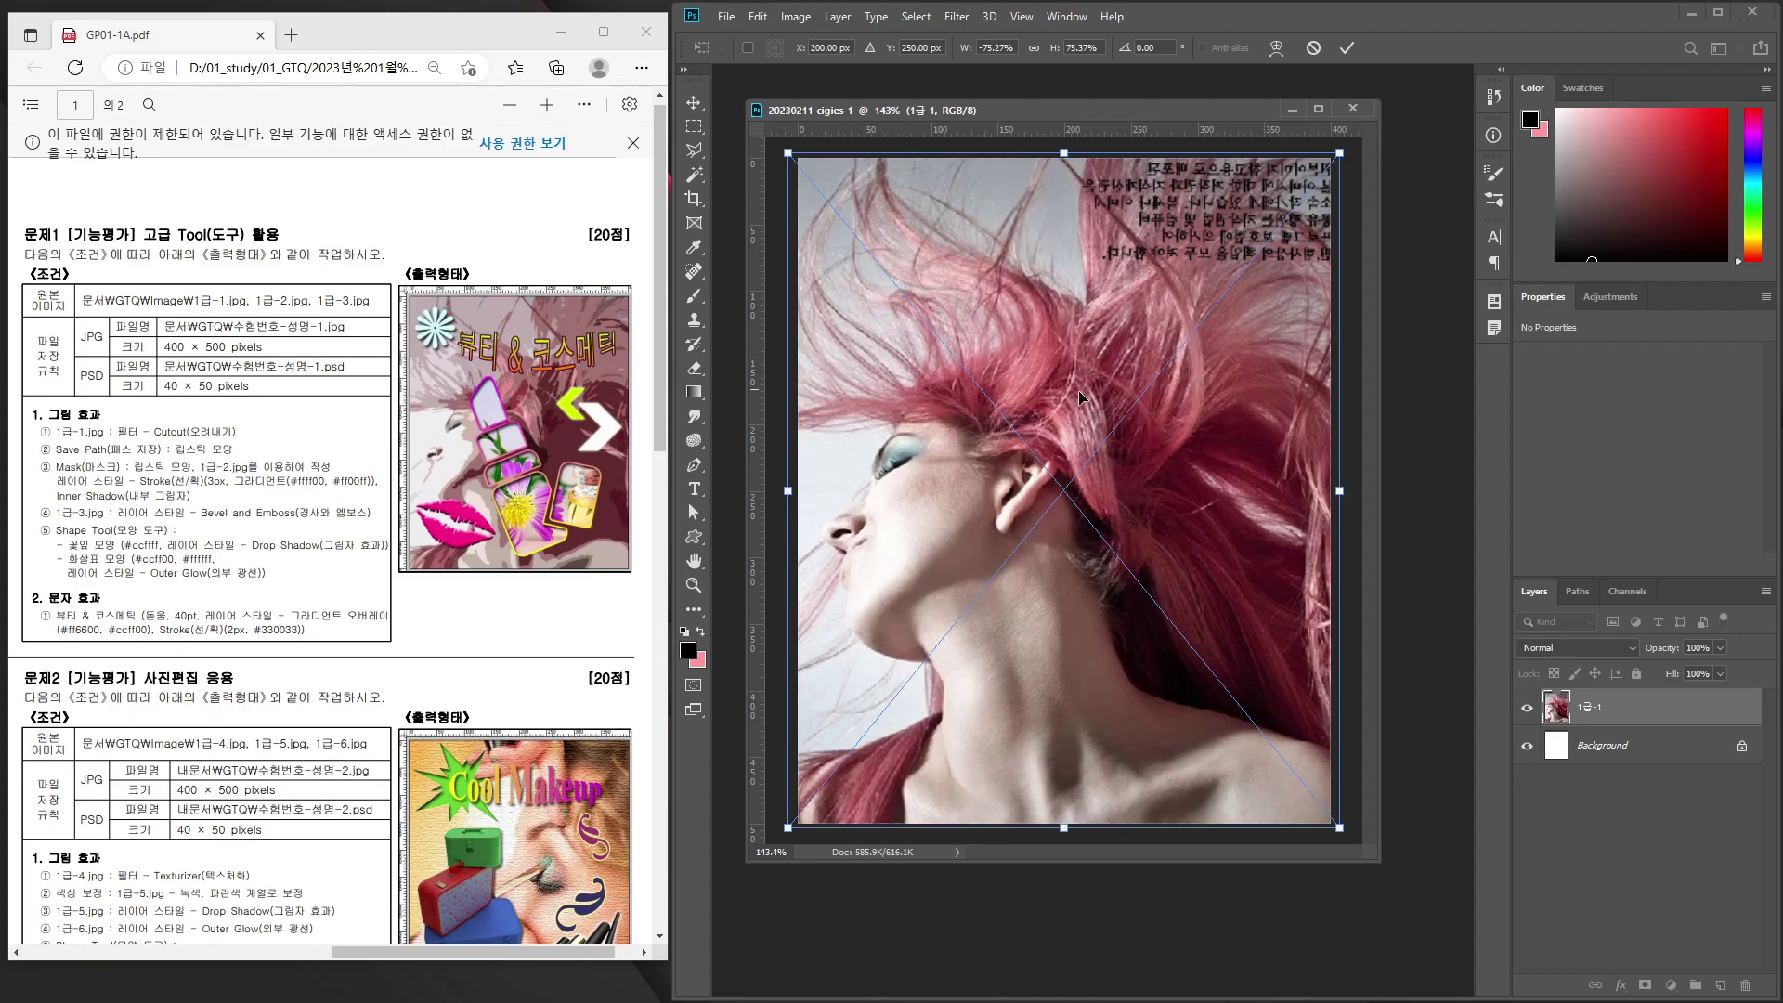
{"action": "key", "text": "Return"}
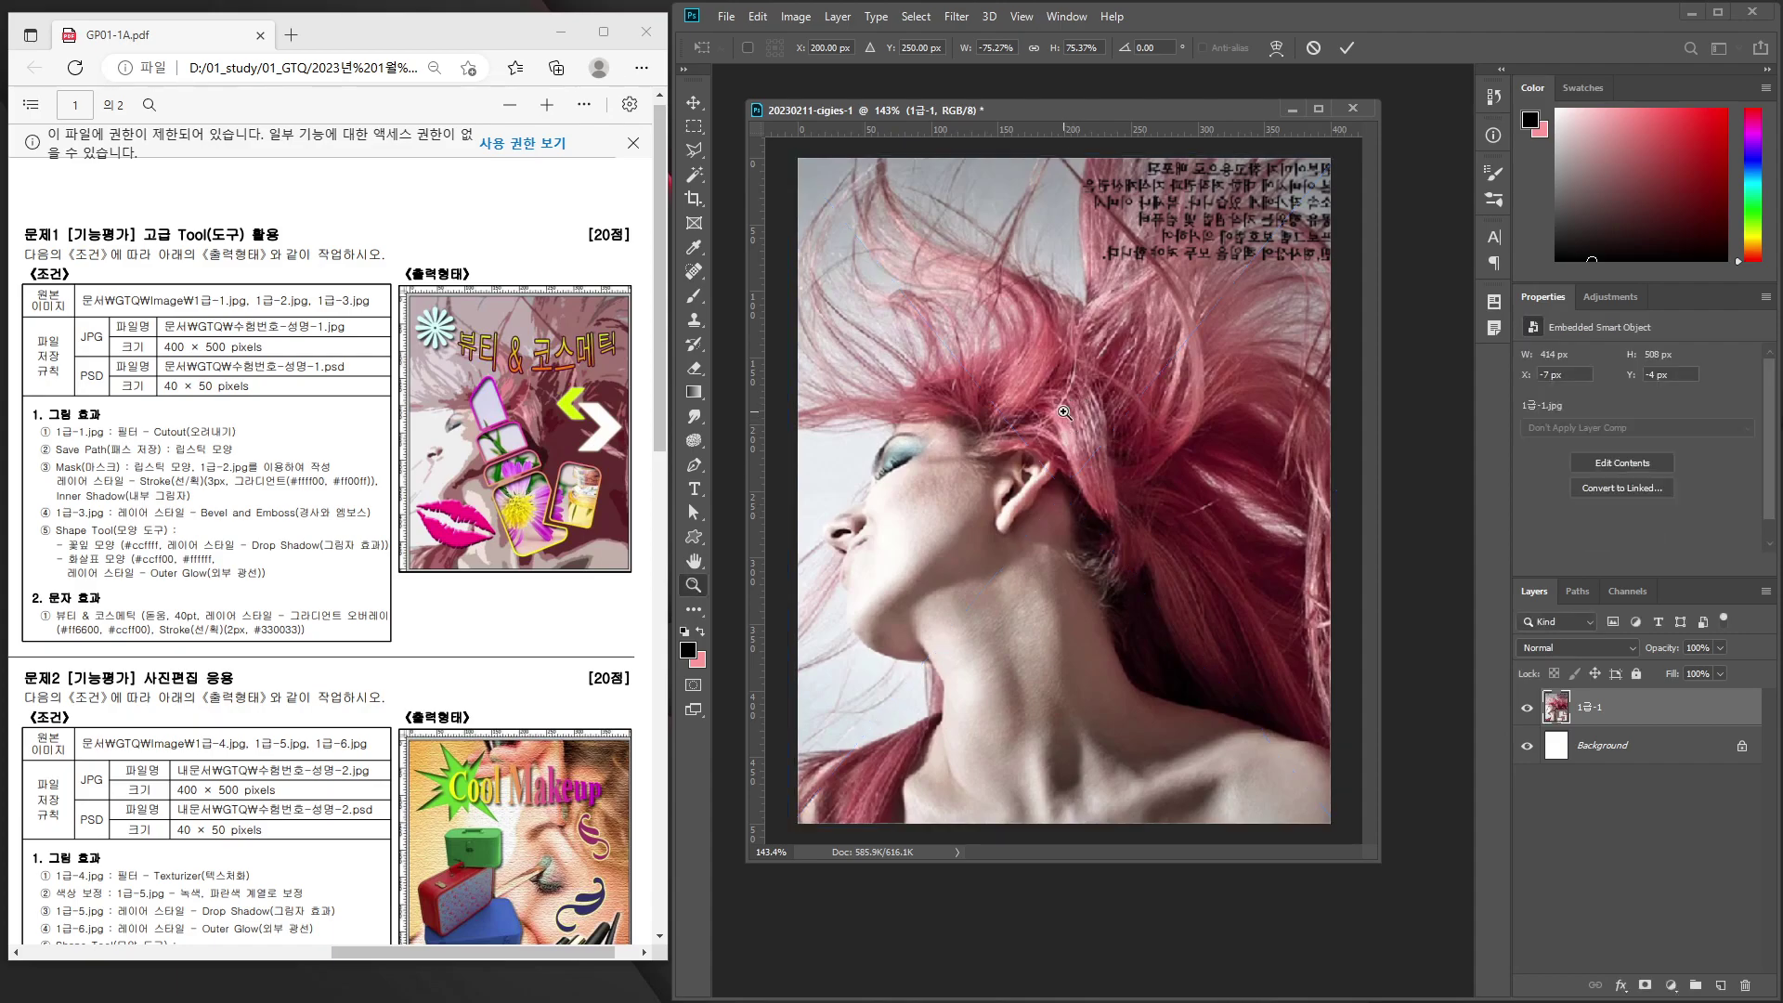
{"action": "key", "text": "z"}
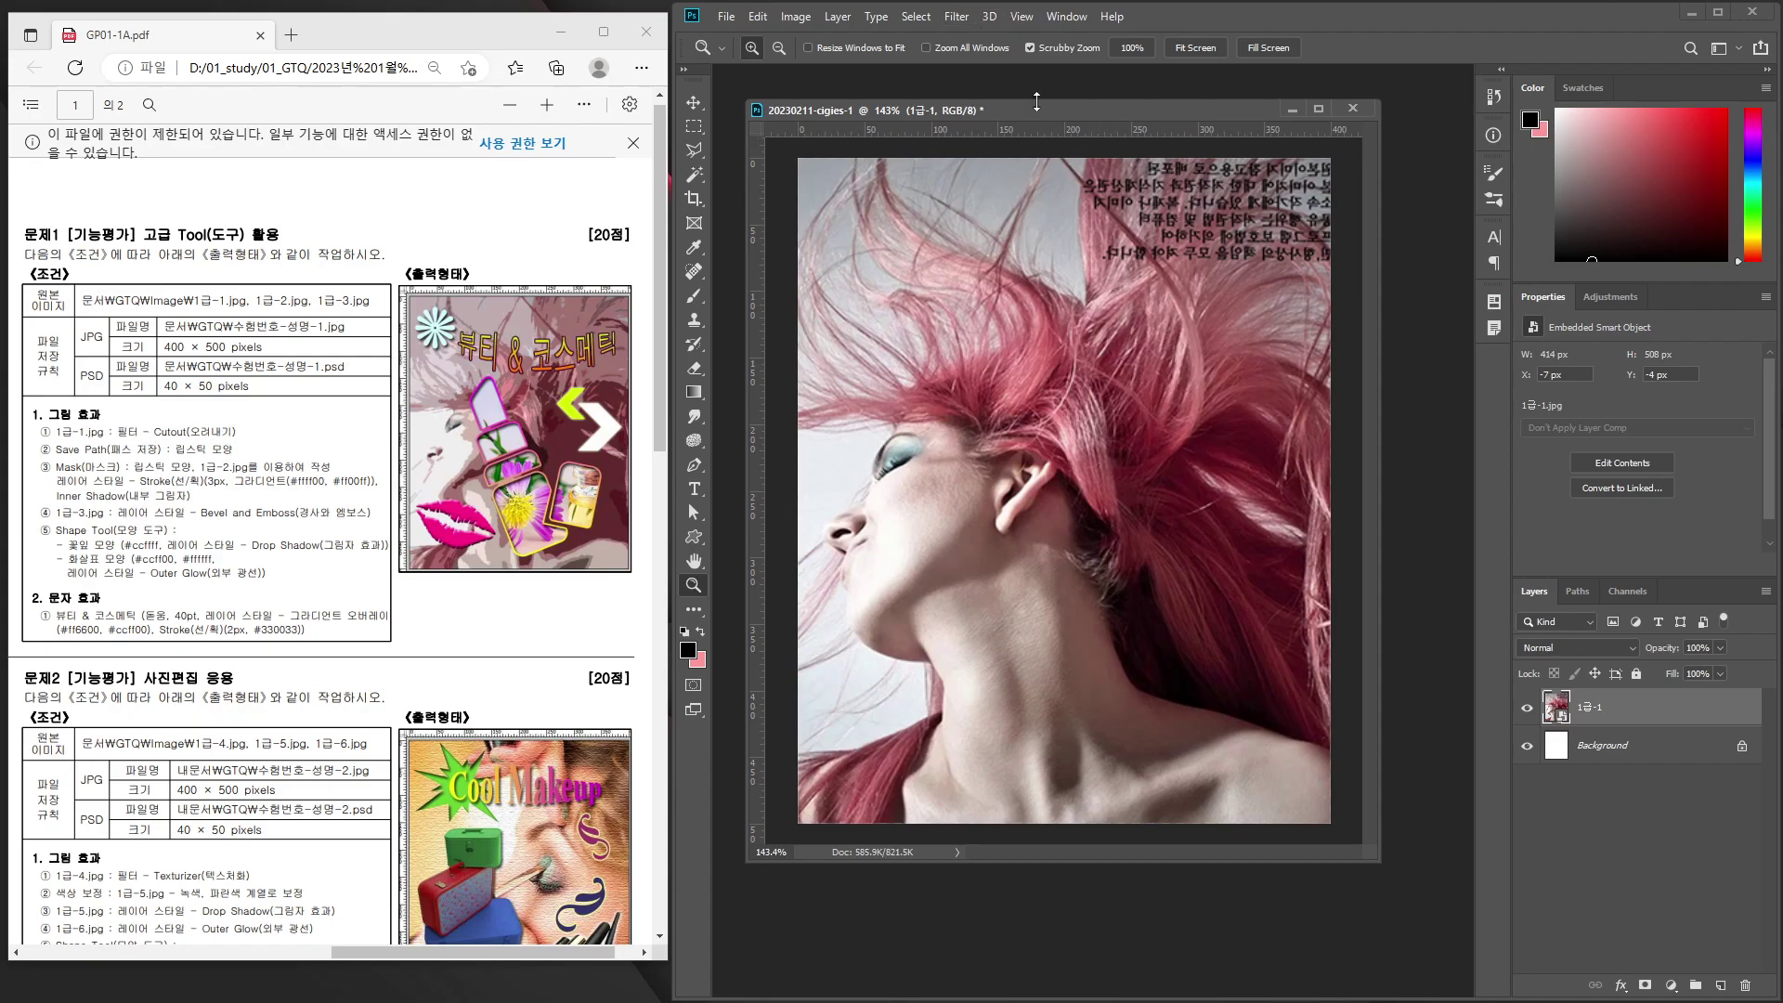
Apply the Filter Gallery's Cutout filter to the 1급-1 photo layer.
{"action": "left_click", "coordinate": [960, 18]}
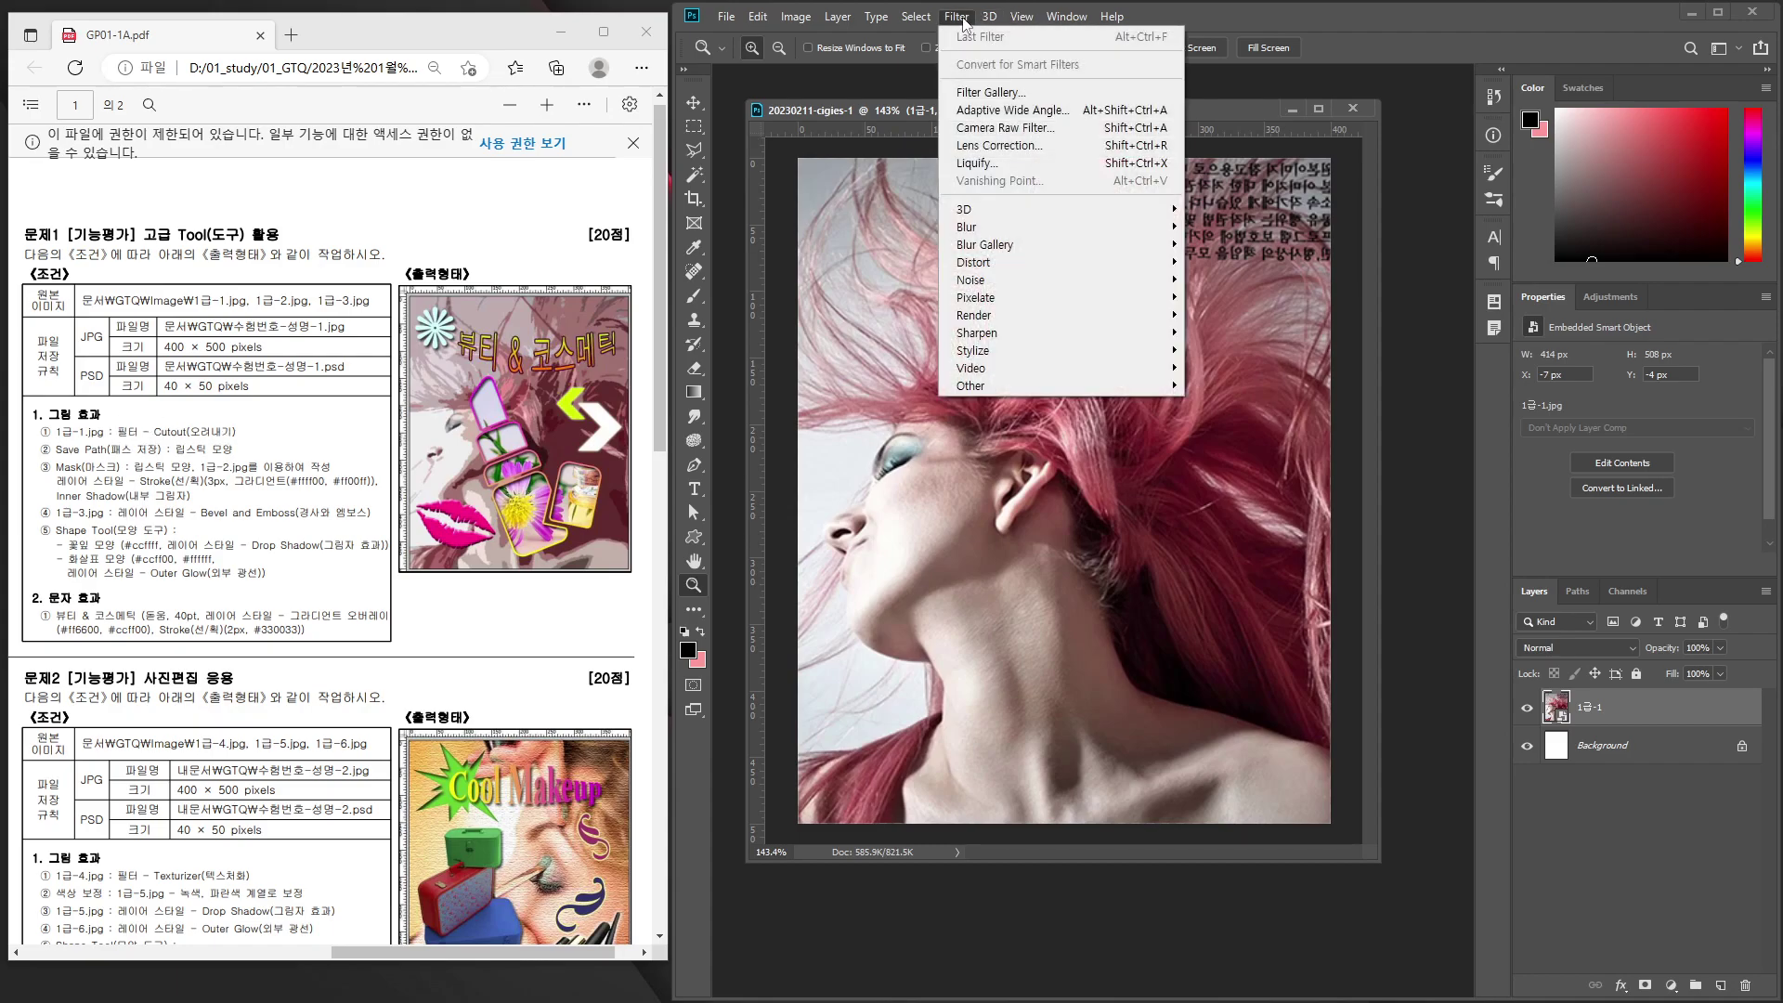
{"action": "left_click", "coordinate": [1015, 94]}
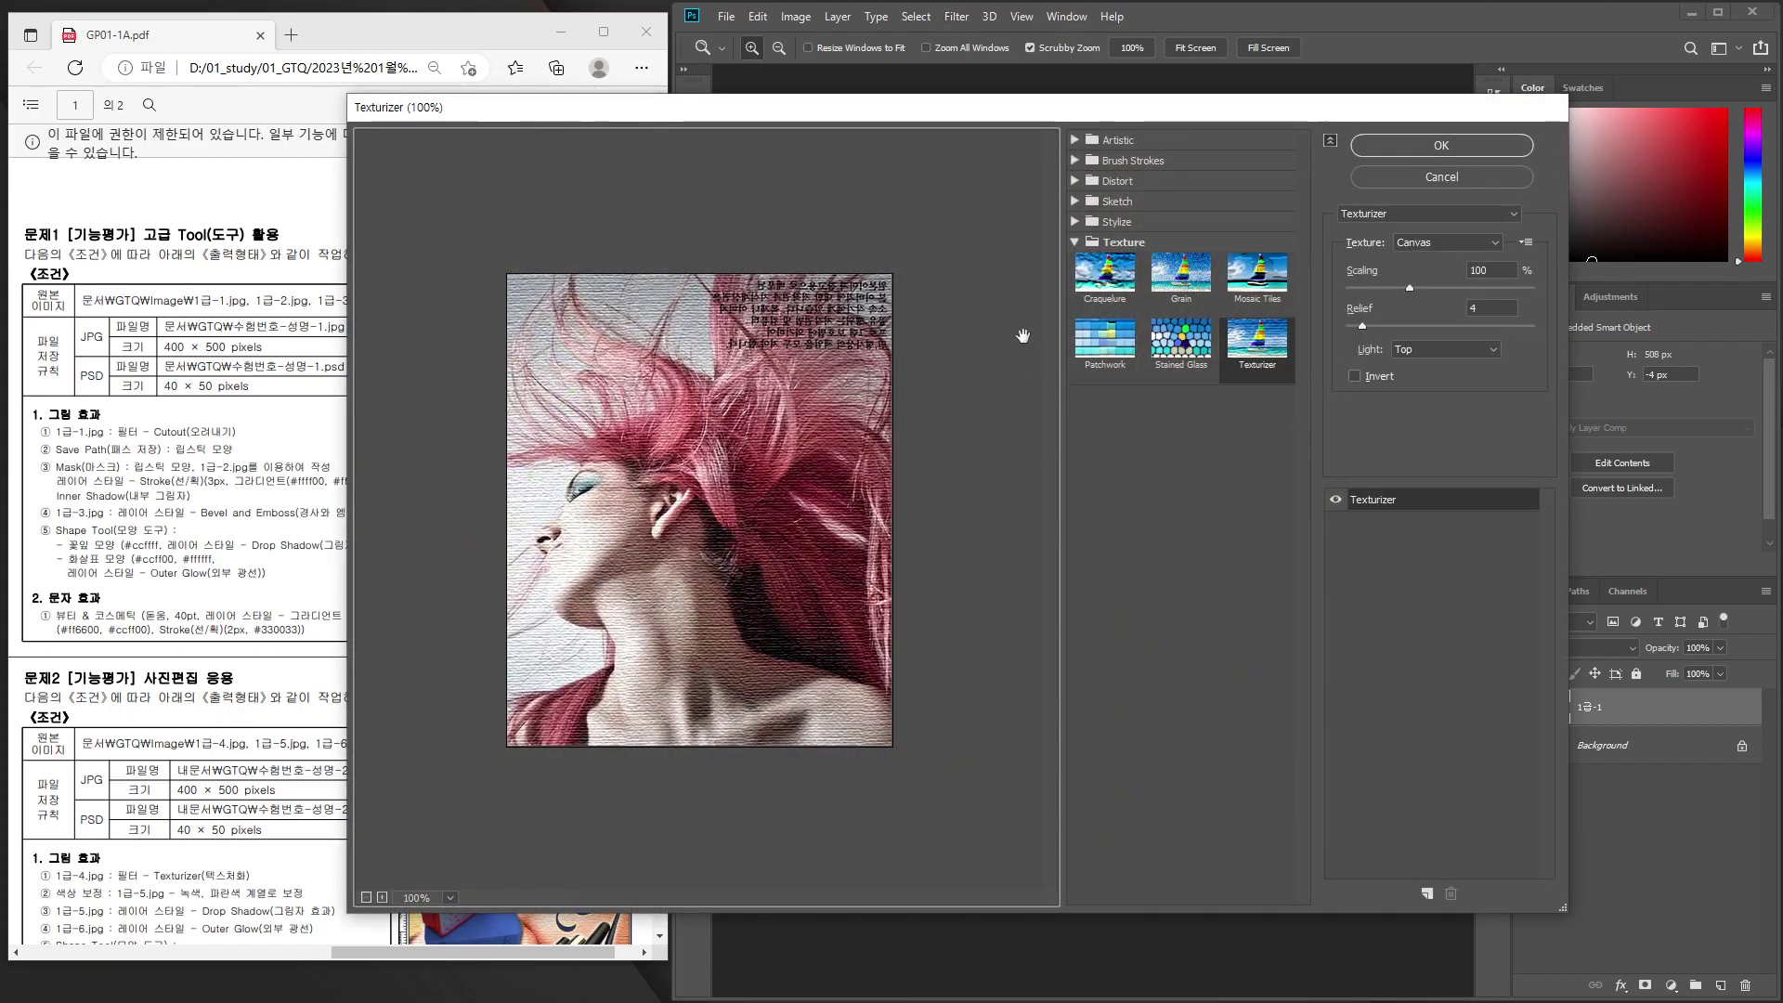
{"action": "left_click", "coordinate": [1449, 217]}
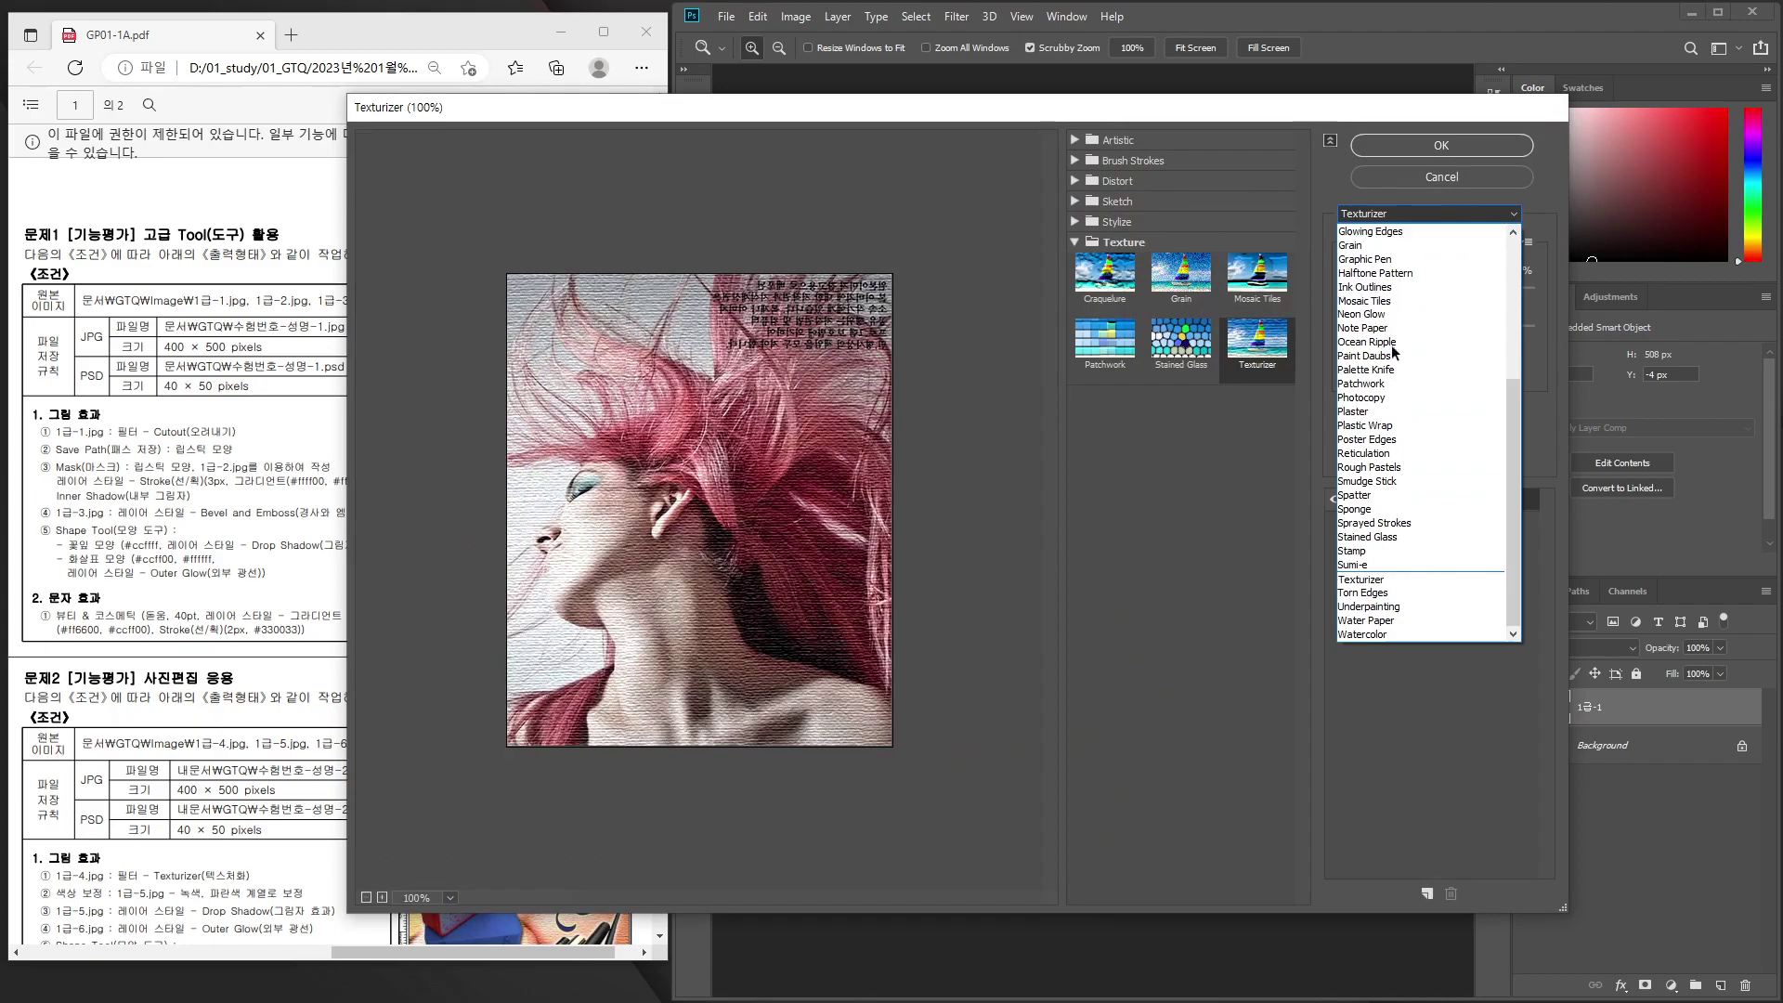
{"action": "scroll", "coordinate": [1412, 396], "scroll_direction": "up", "scroll_amount": 4}
{"action": "scroll", "coordinate": [1412, 395], "scroll_direction": "up", "scroll_amount": 2}
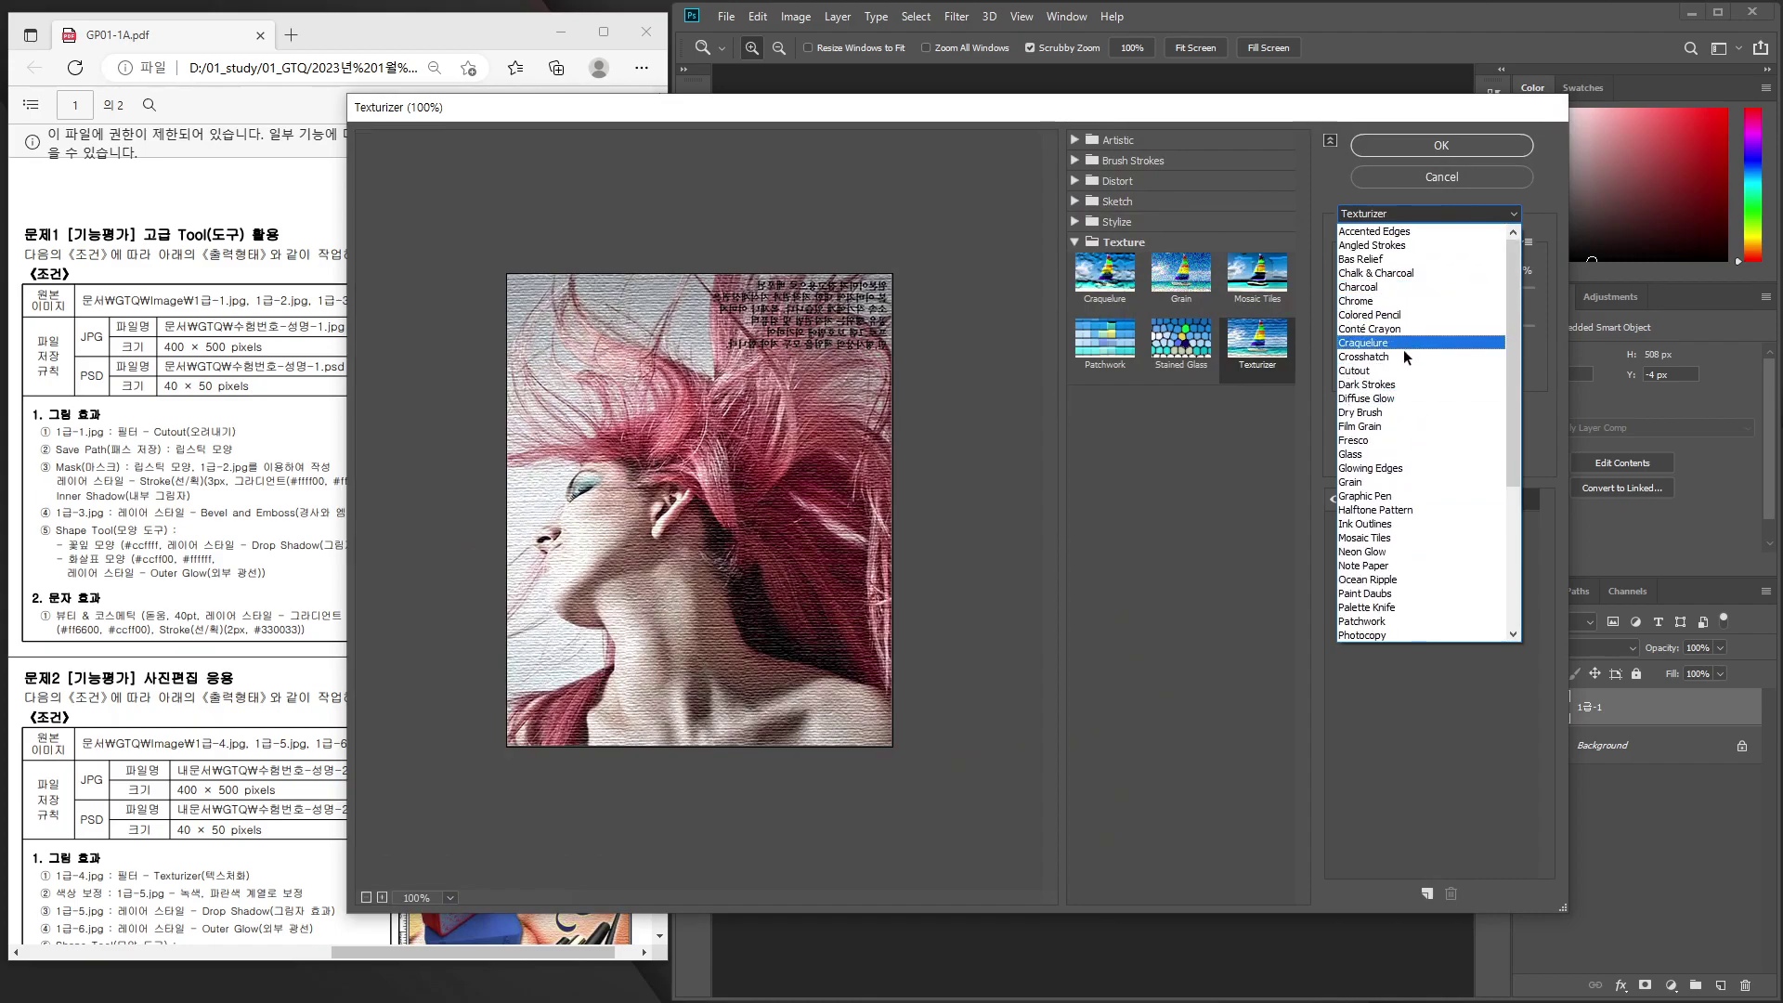
{"action": "left_click", "coordinate": [1396, 369]}
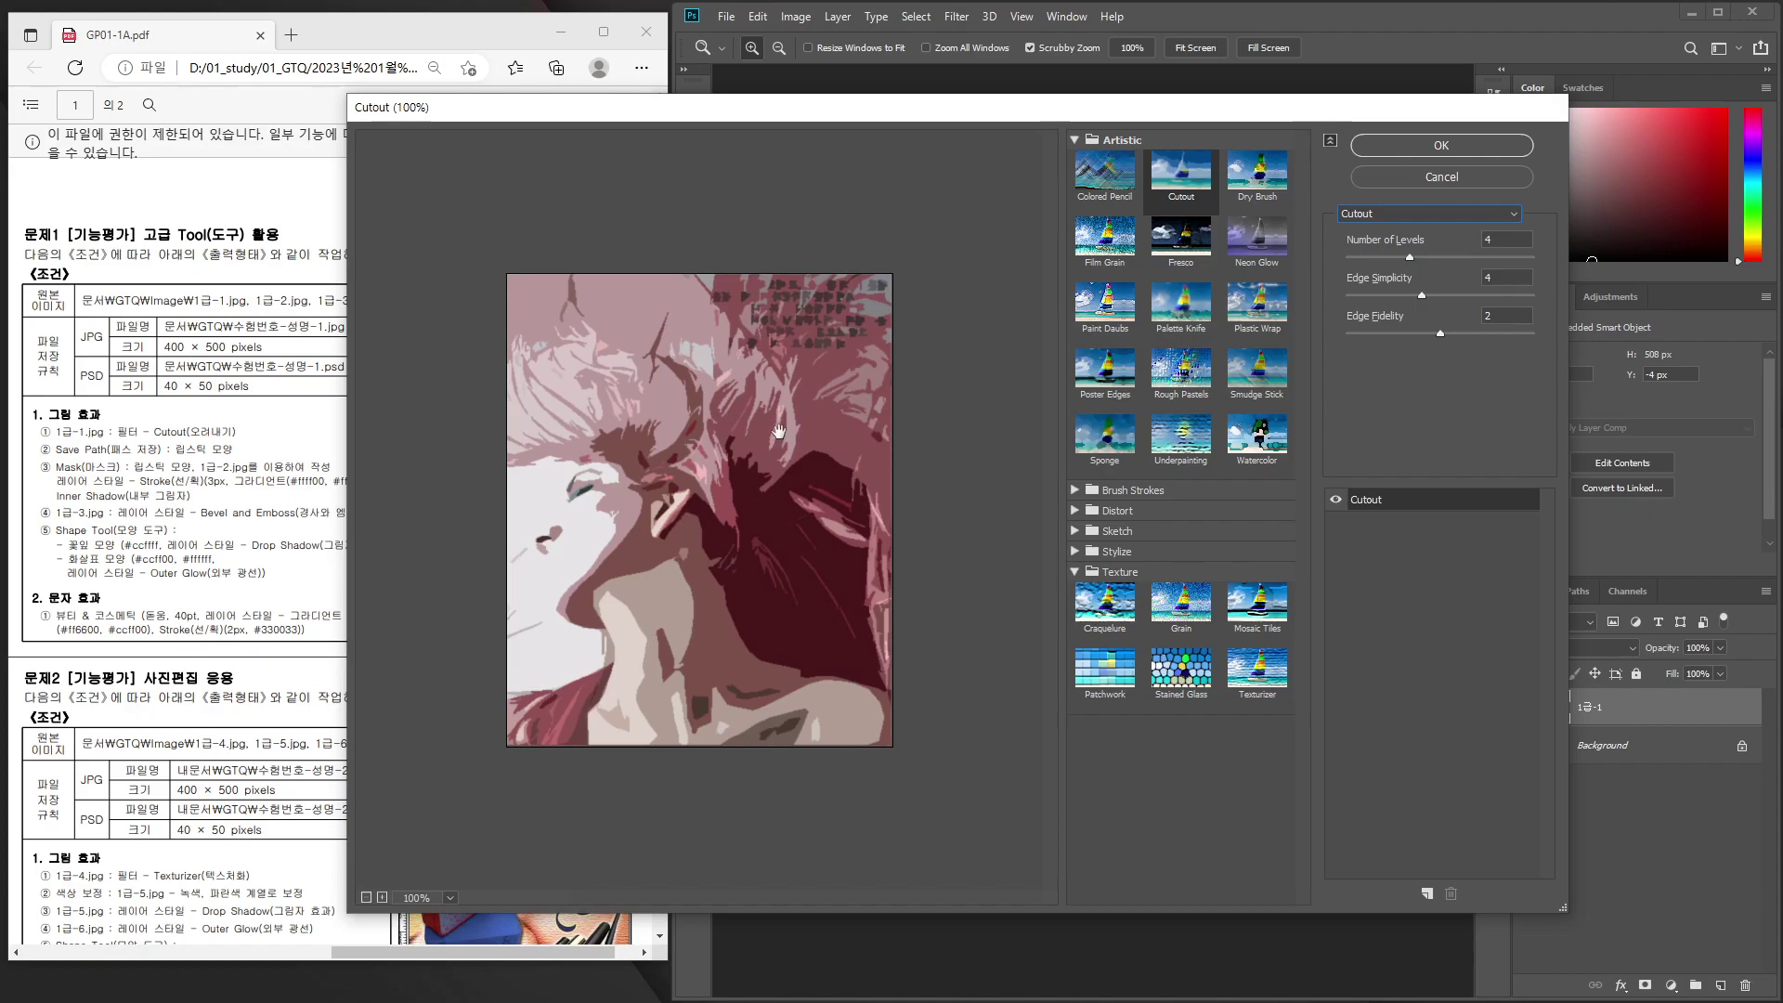
{"action": "left_click", "coordinate": [1438, 149]}
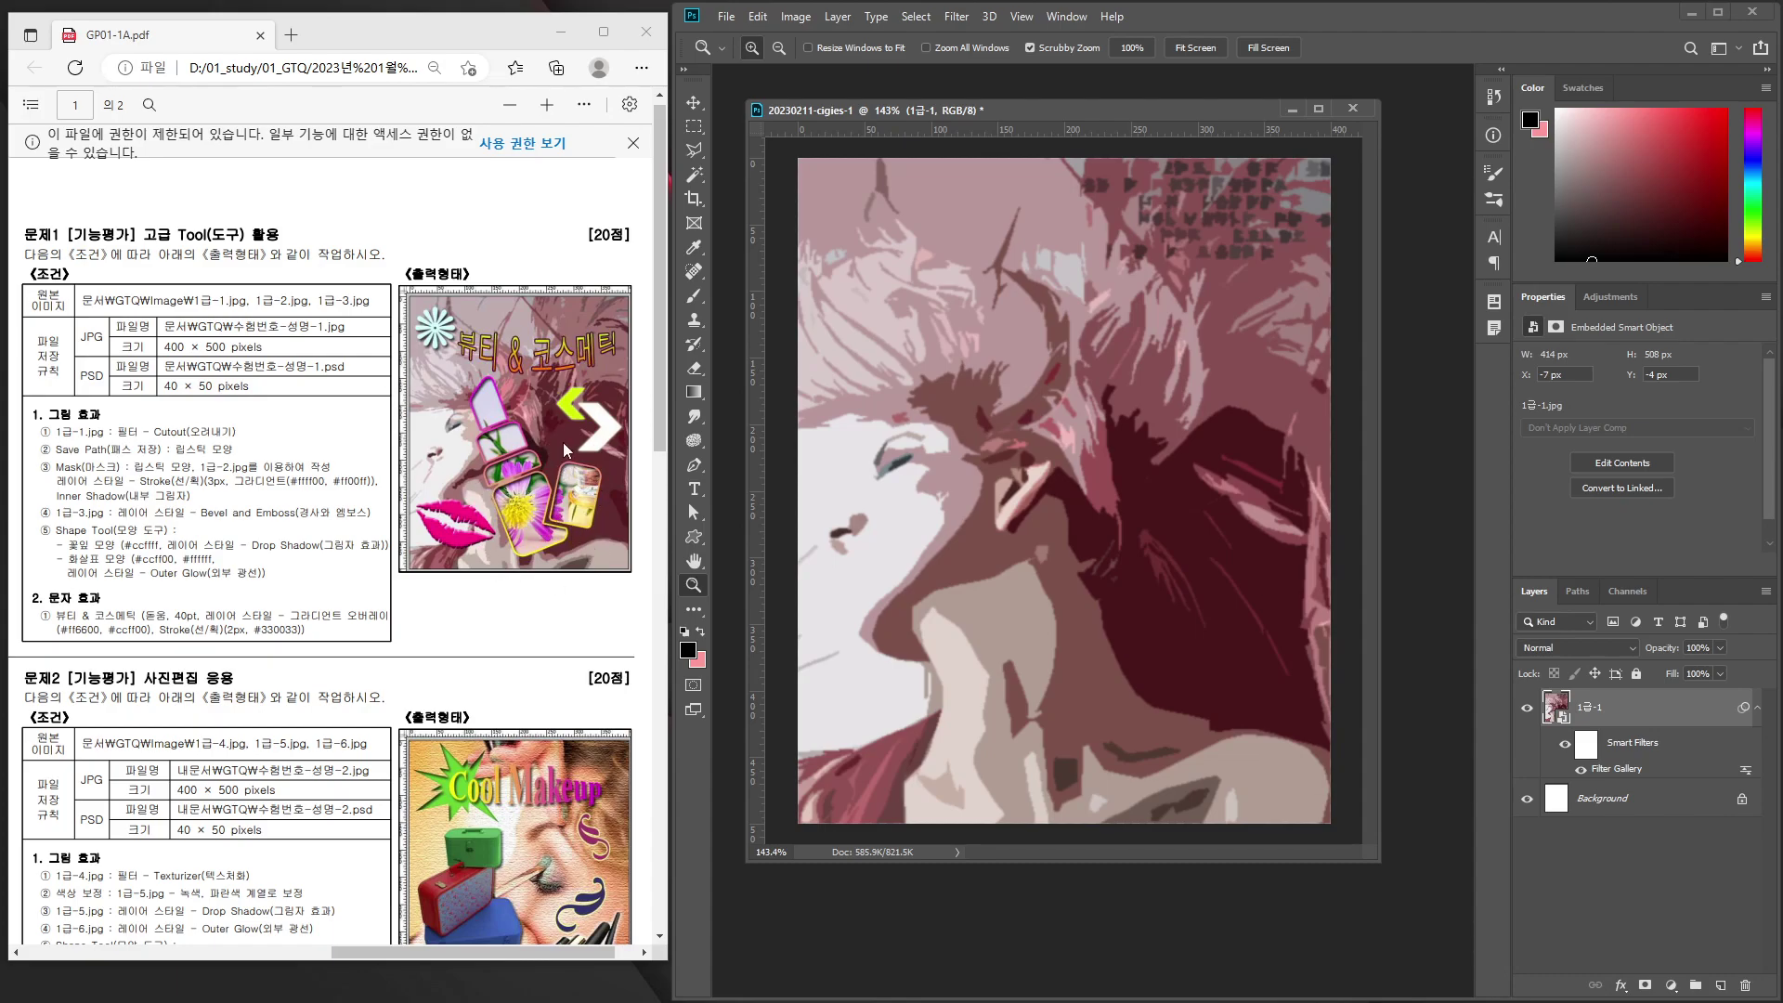
Zoom and scroll the PDF onto the 출력형태 sample poster, then return to Photoshop.
{"action": "scroll", "coordinate": [560, 455], "scroll_direction": "up", "scroll_amount": 3, "text": "ctrl"}
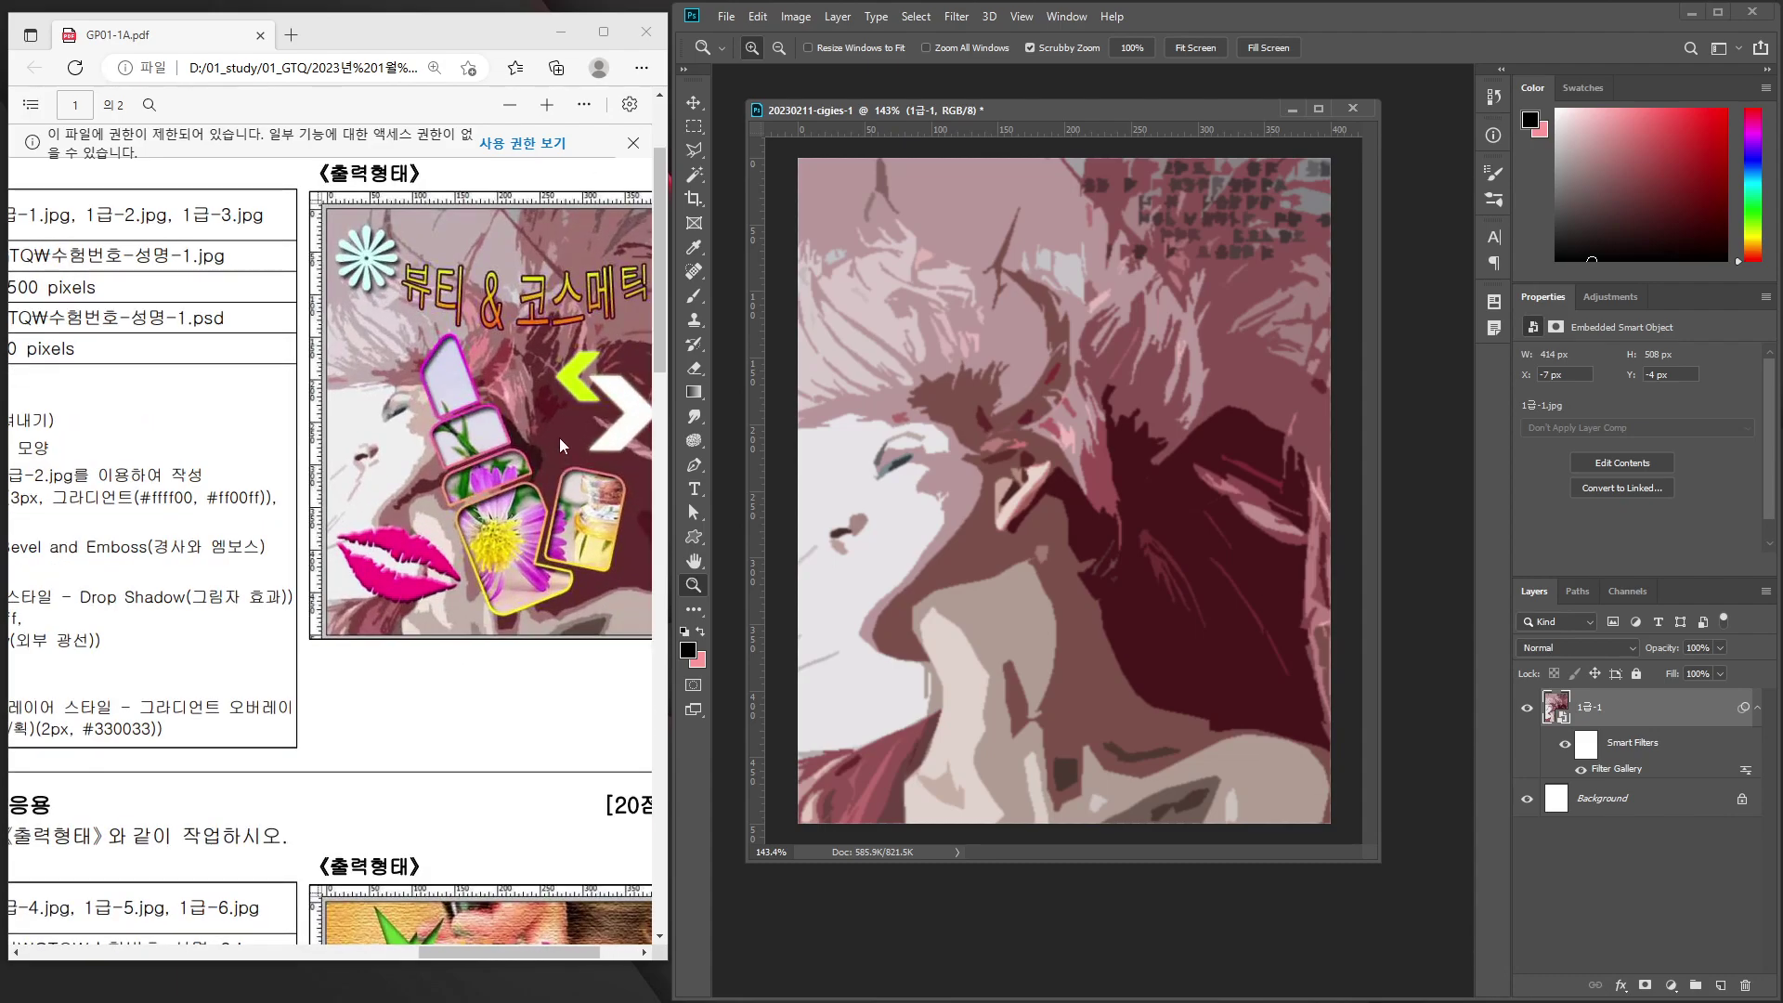
{"action": "middle_click", "coordinate": [561, 434]}
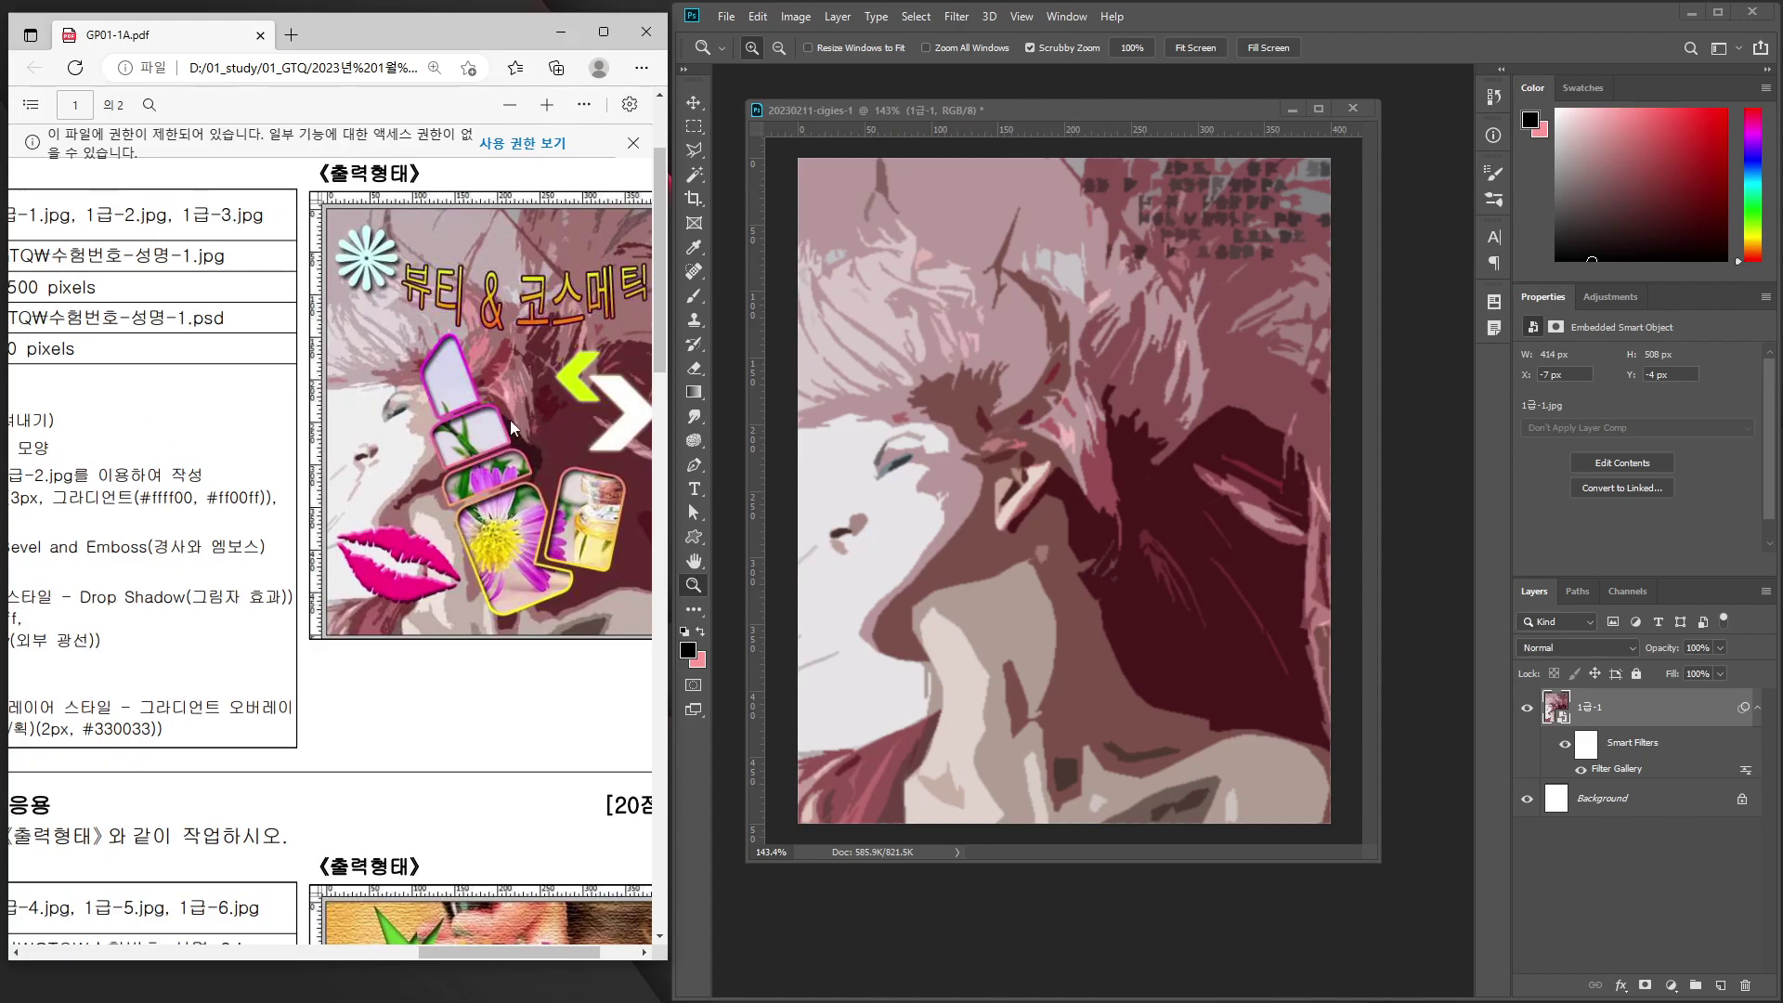
{"action": "scroll", "coordinate": [520, 420], "scroll_direction": "down", "scroll_amount": 5}
{"action": "scroll", "coordinate": [520, 419], "scroll_direction": "right", "scroll_amount": 1}
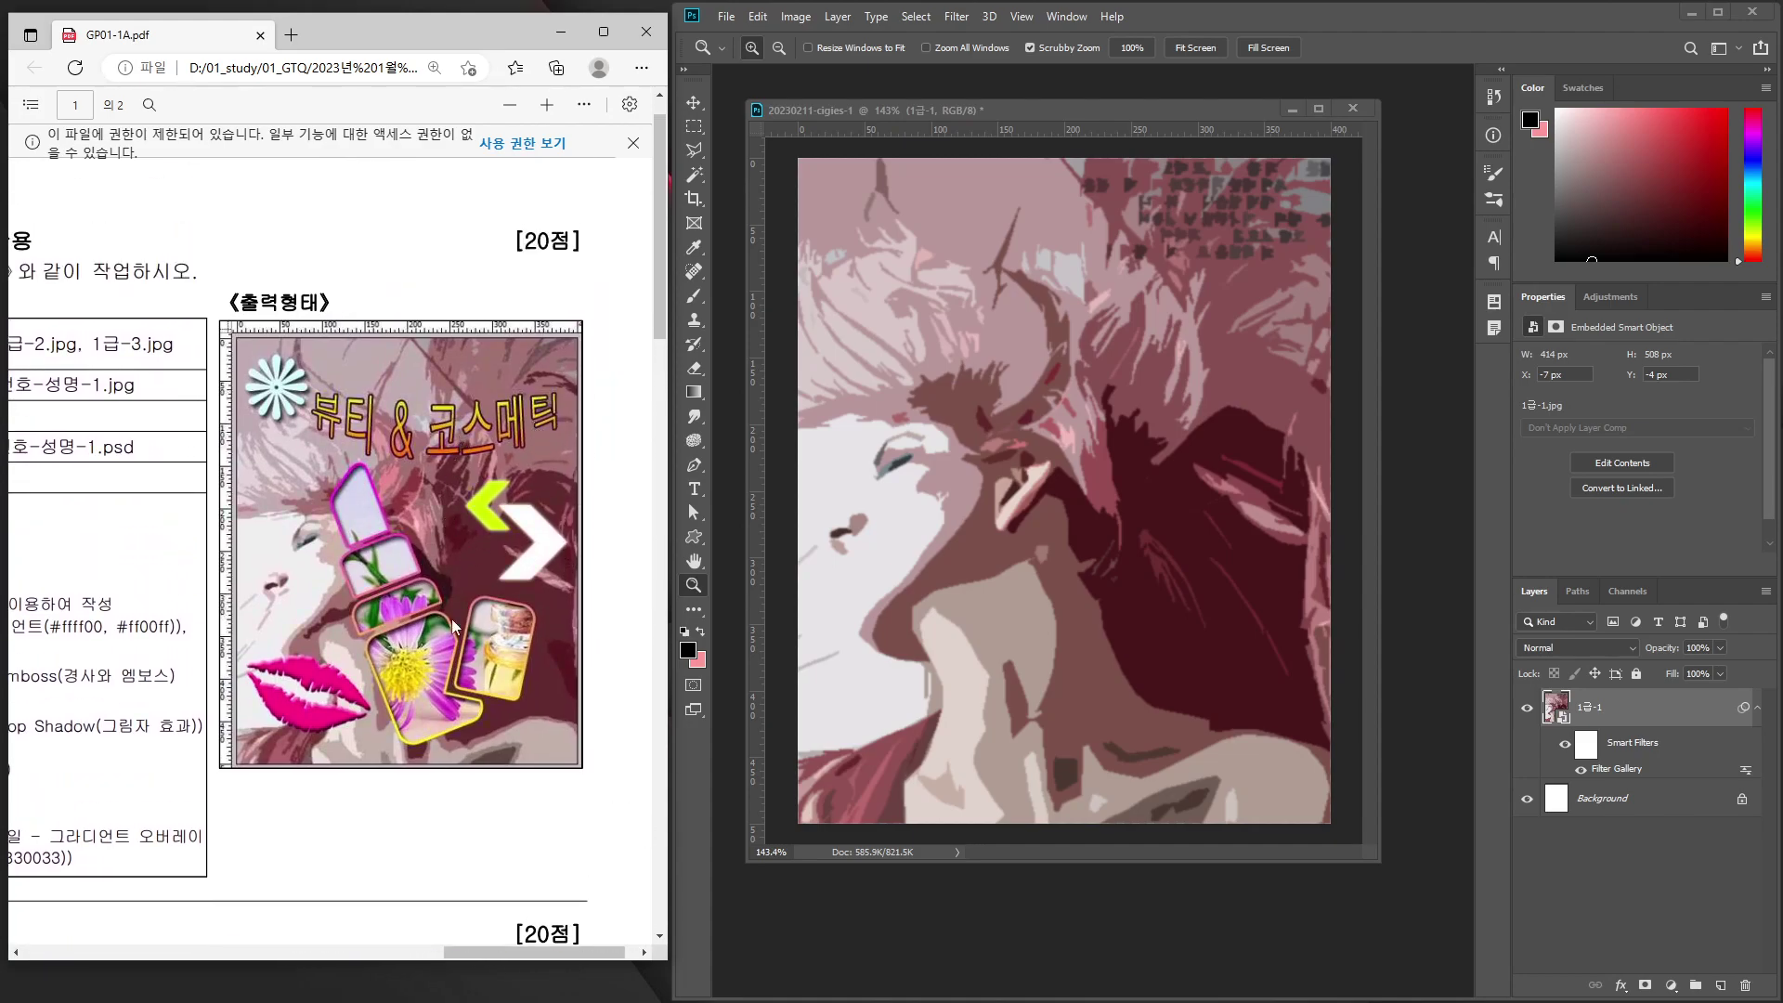
{"action": "left_click_drag", "start_coordinate": [483, 958], "coordinate": [469, 956]}
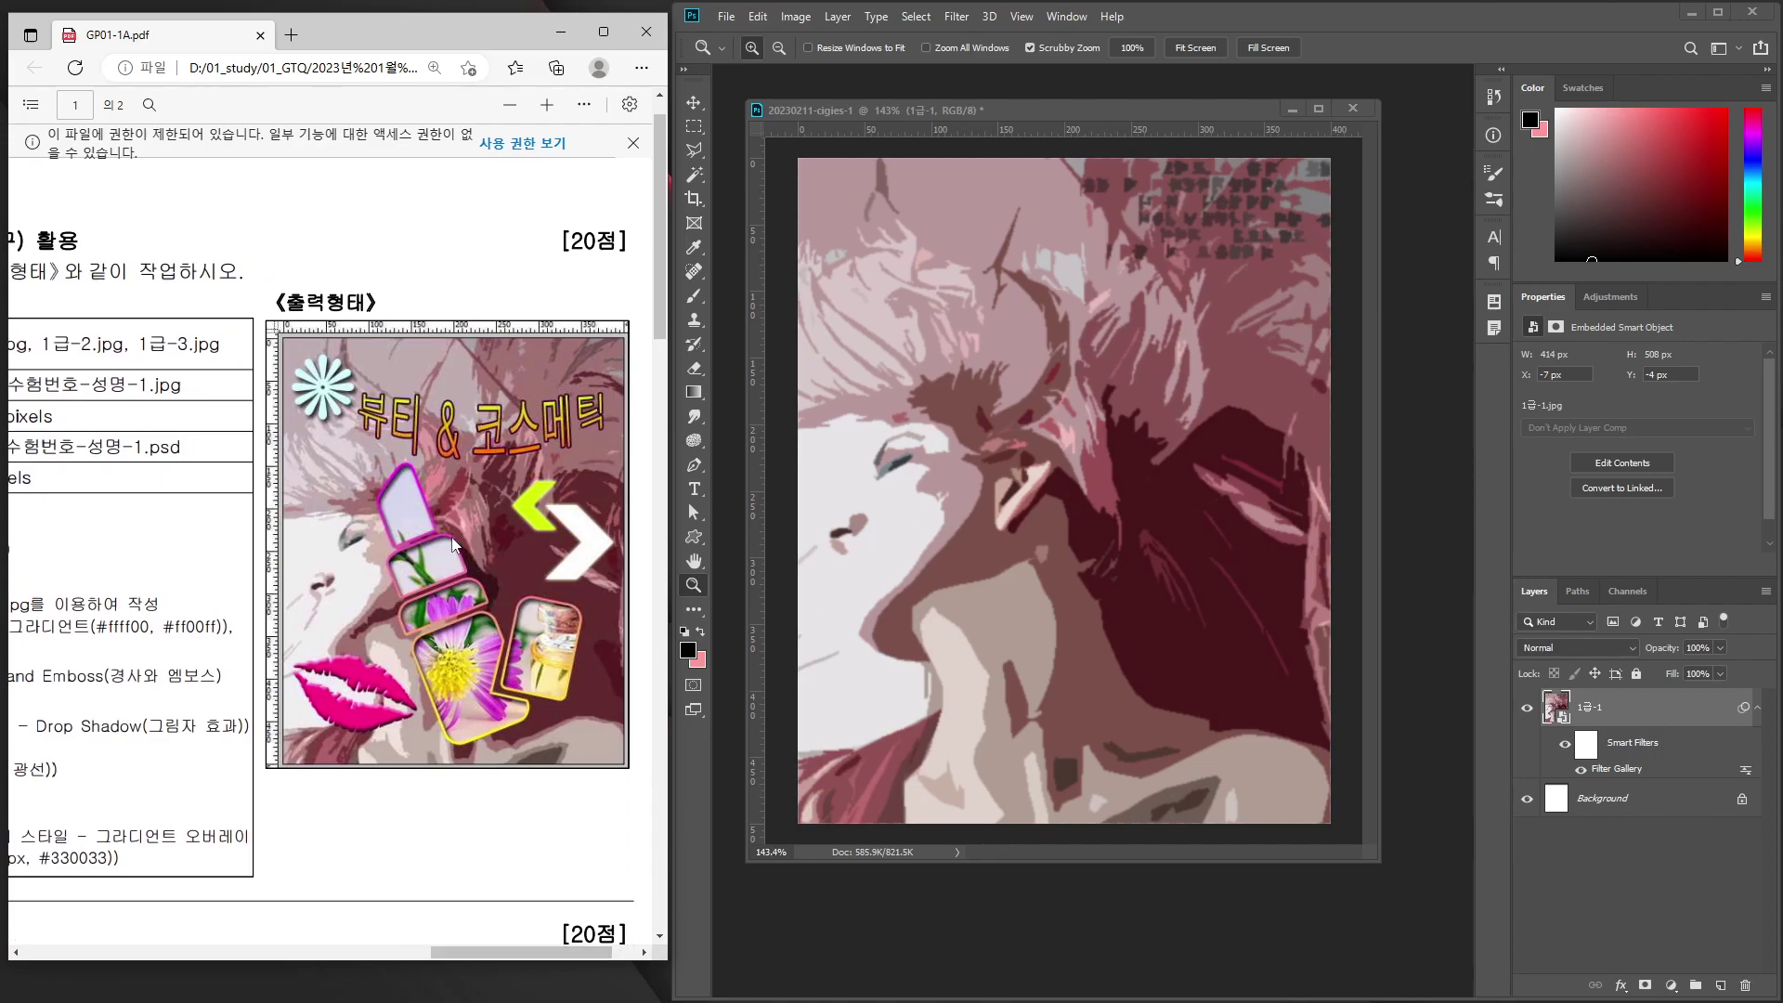
{"action": "scroll", "coordinate": [471, 542], "scroll_direction": "up", "scroll_amount": 1}
{"action": "scroll", "coordinate": [471, 543], "scroll_direction": "up", "scroll_amount": 1}
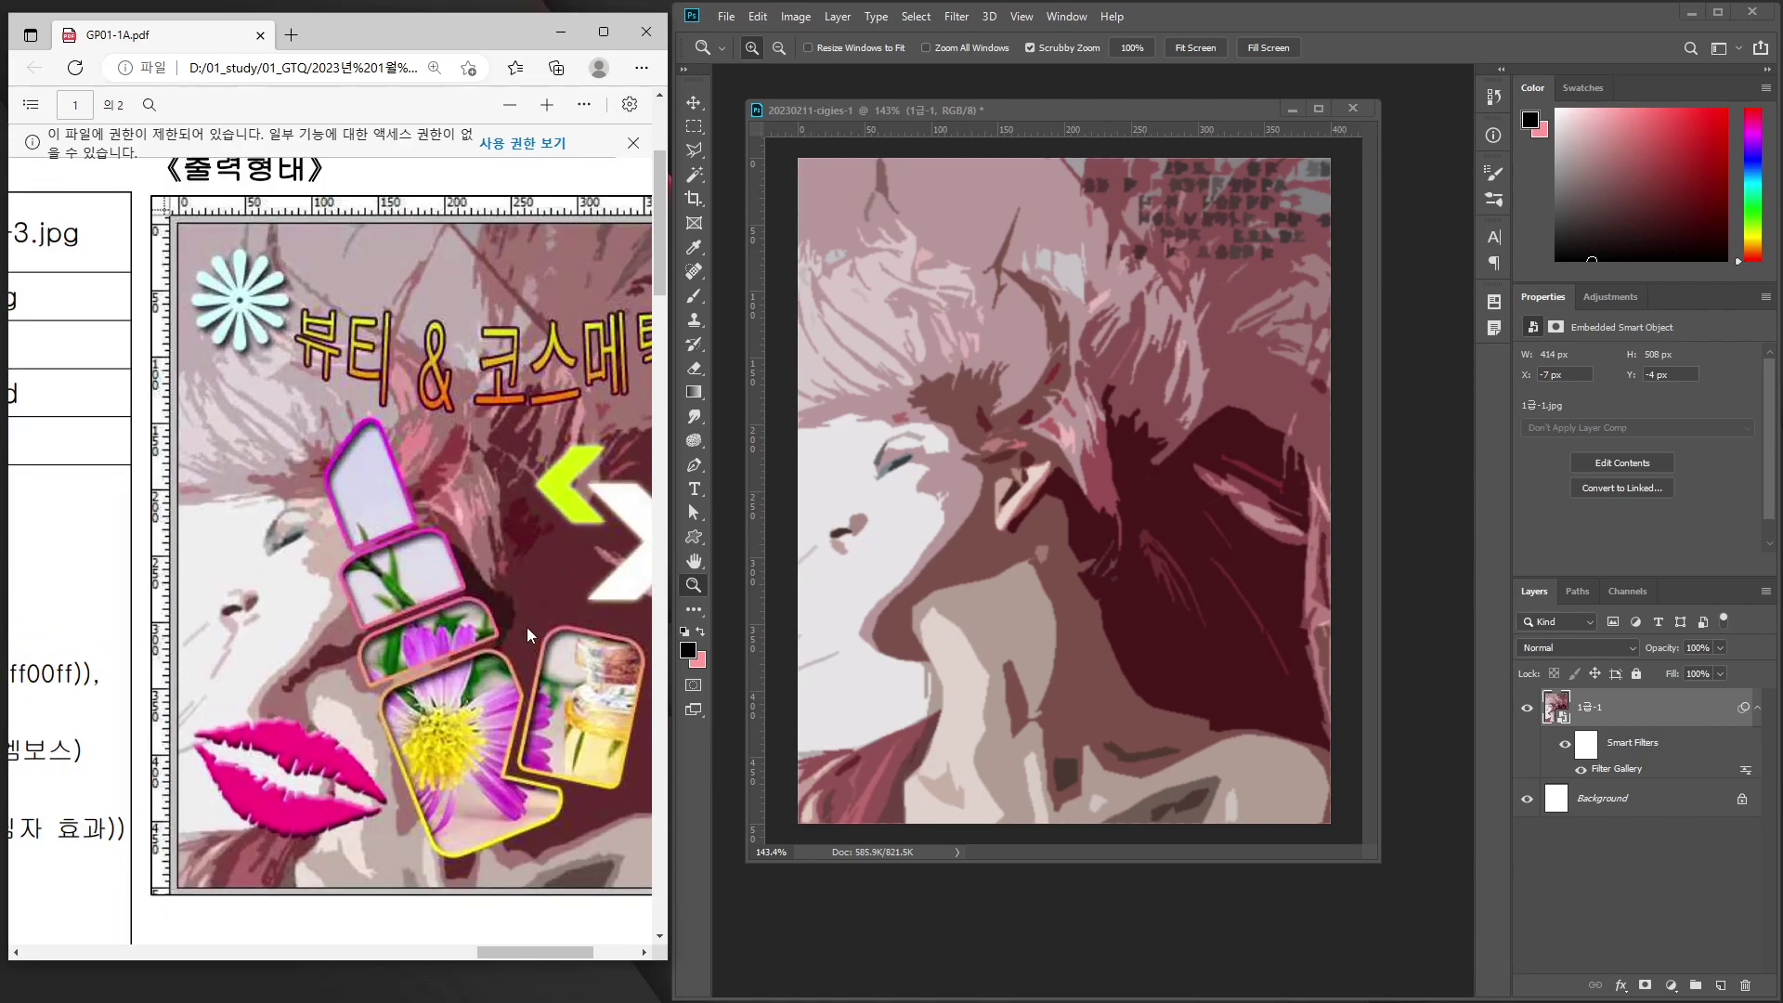
{"action": "left_click_drag", "start_coordinate": [548, 952], "coordinate": [557, 950]}
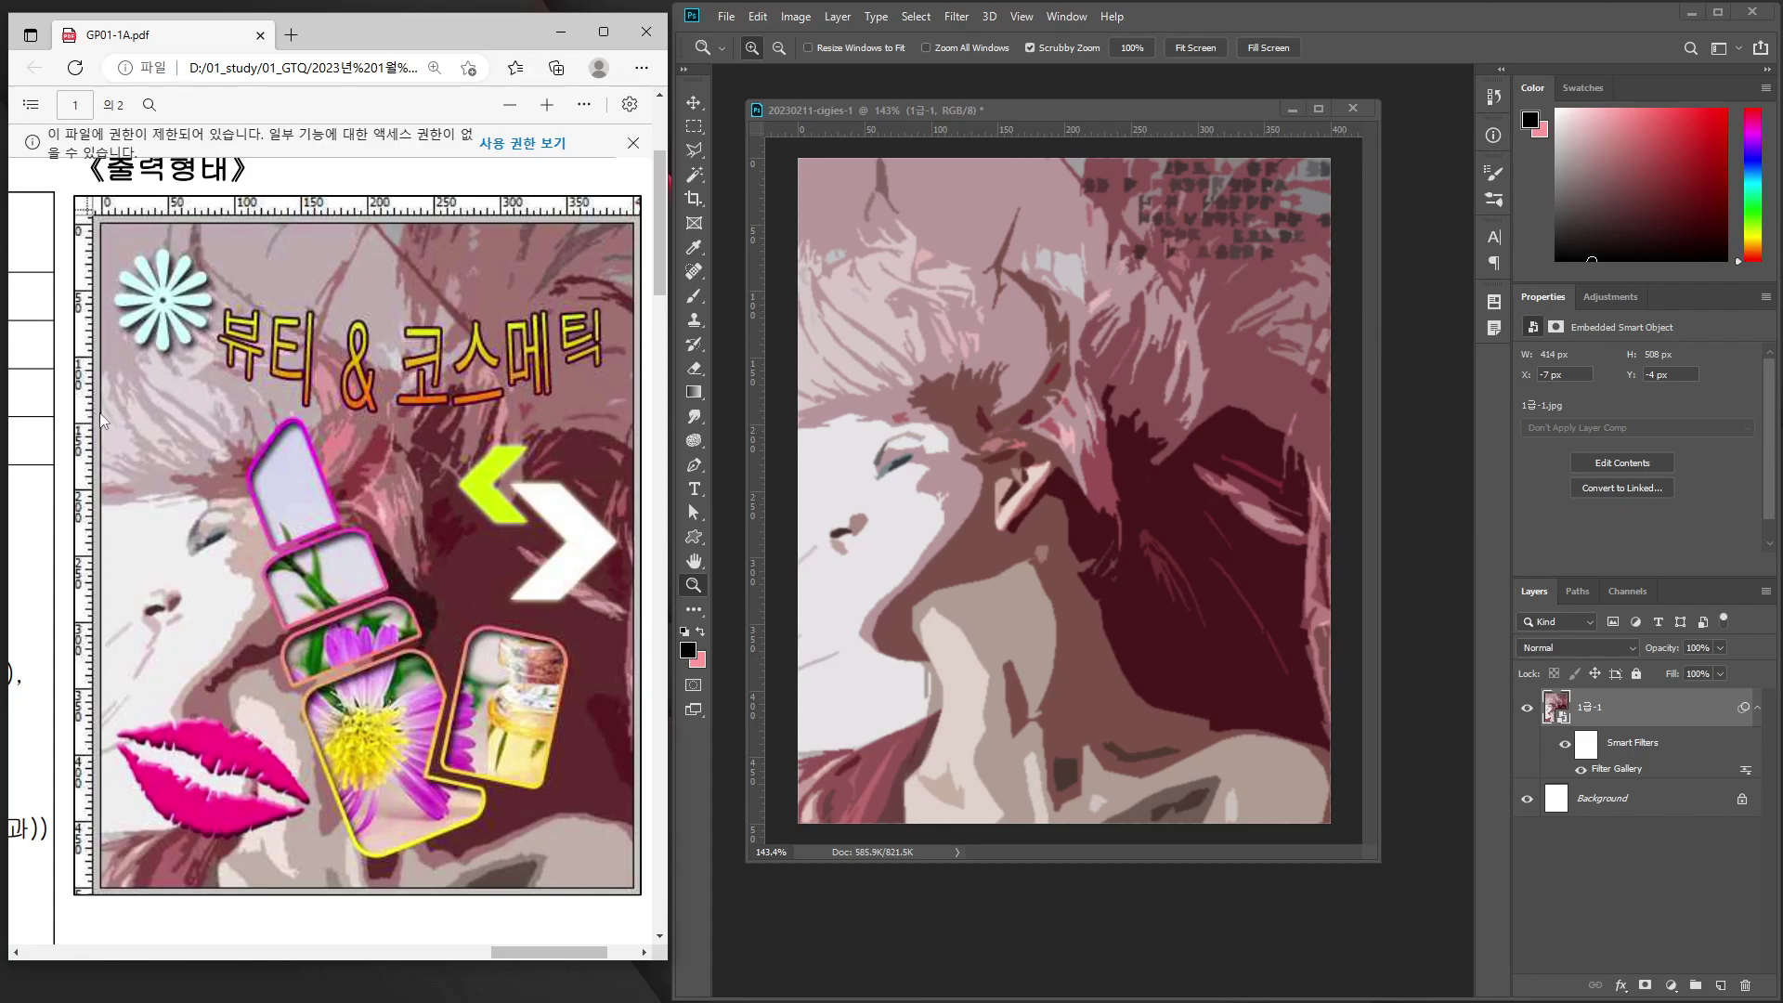
{"action": "left_click", "coordinate": [1079, 133]}
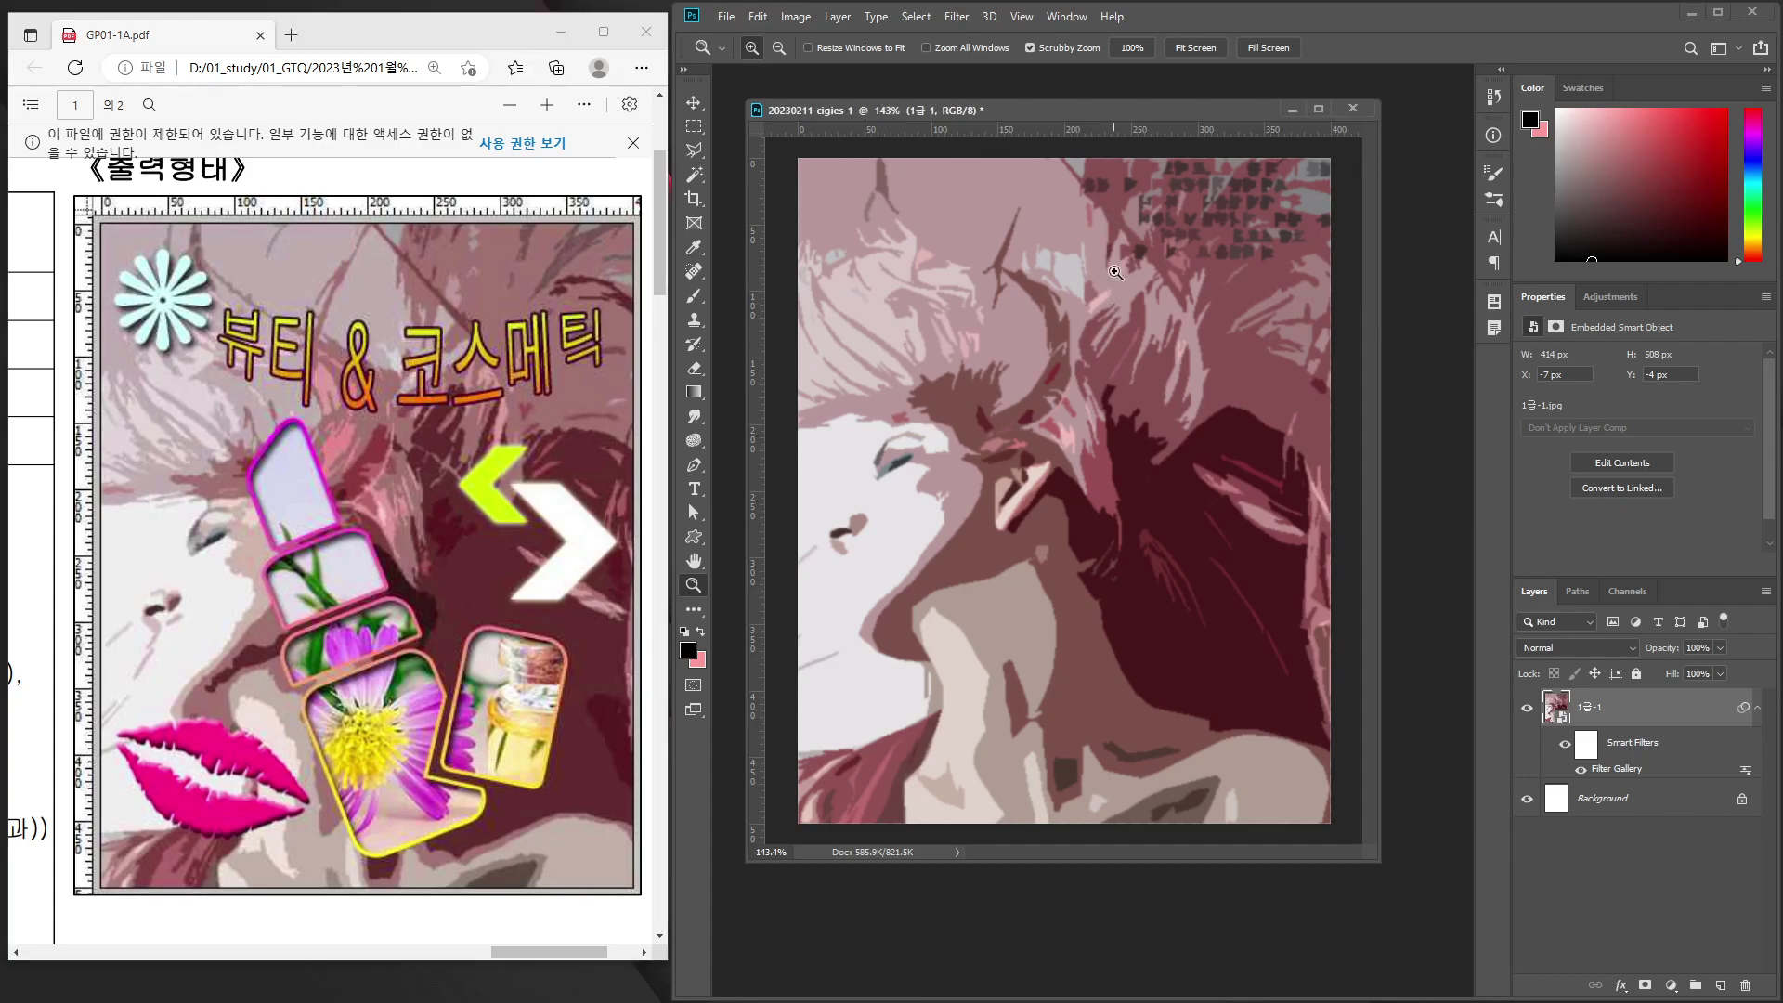
Add horizontal guides near Y 207 px and the canvas bottom, vertical guides at X 120.6 px and further right.
{"action": "mouse_move", "coordinate": [1006, 125]}
{"action": "left_mouse_down"}
{"action": "mouse_move", "coordinate": [1010, 437]}
{"action": "mouse_move", "coordinate": [1021, 343]}
{"action": "left_mouse_up"}
{"action": "left_click_drag", "start_coordinate": [759, 317], "coordinate": [945, 329]}
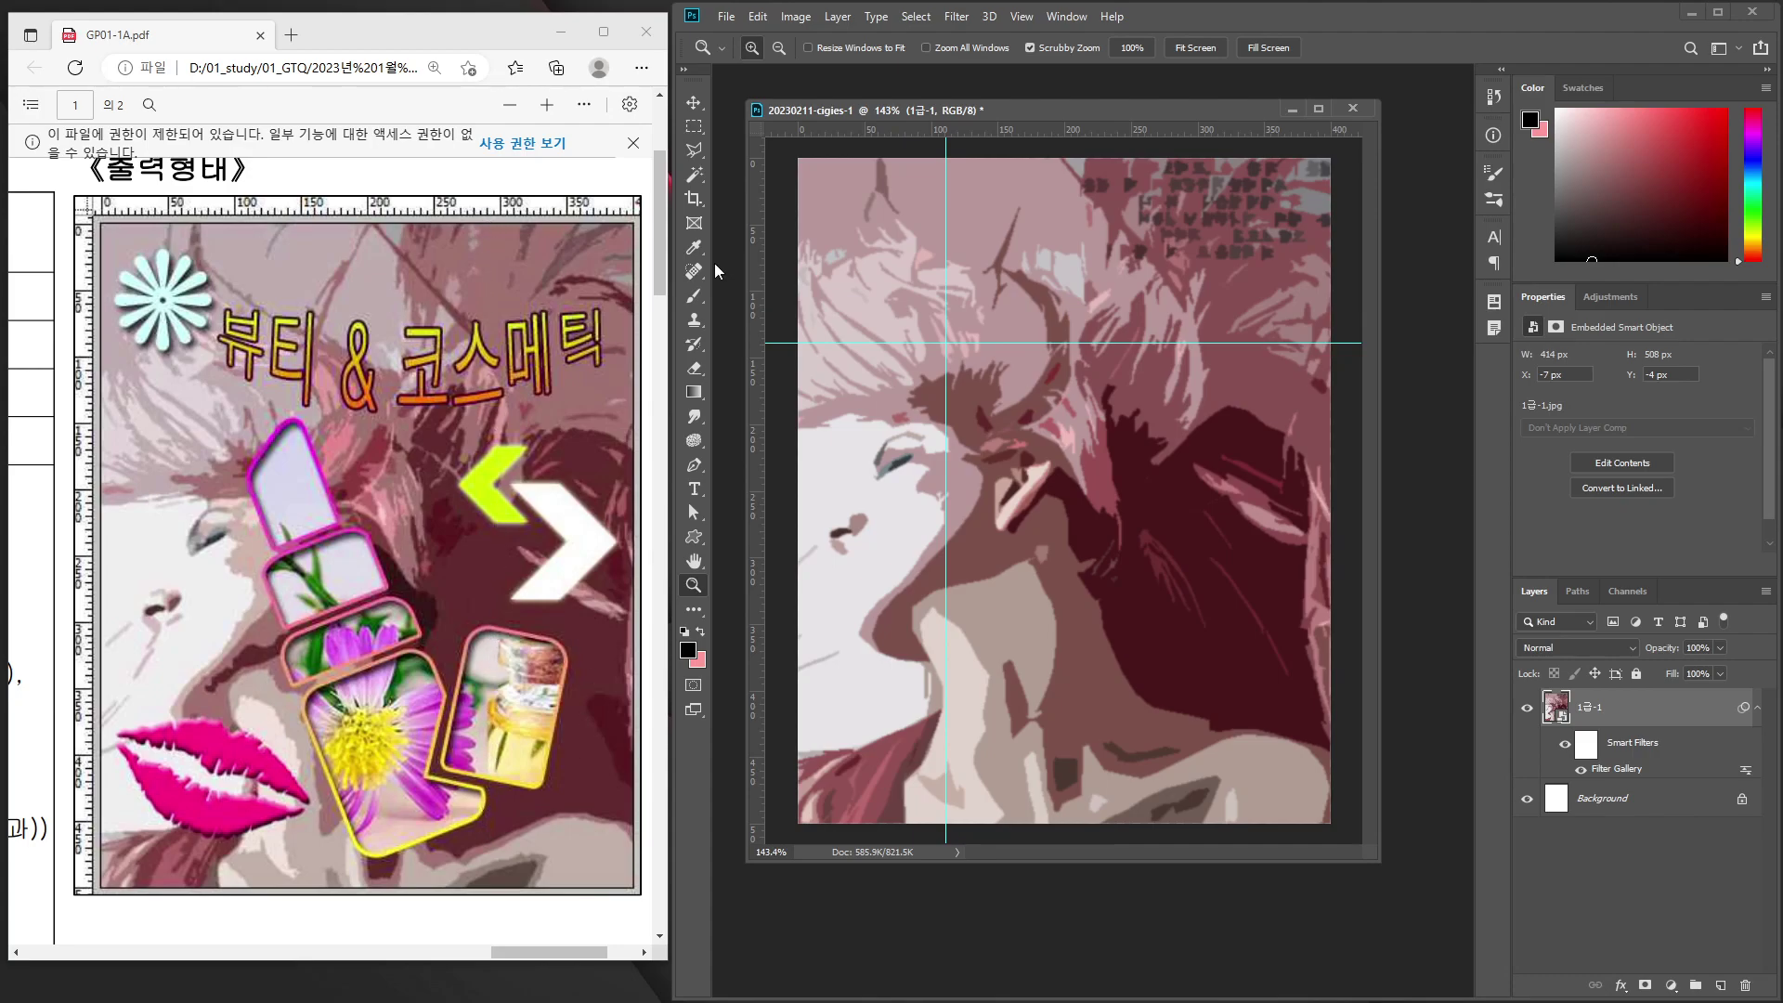
{"action": "mouse_move", "coordinate": [759, 293]}
{"action": "left_mouse_down"}
{"action": "mouse_move", "coordinate": [811, 351]}
{"action": "mouse_move", "coordinate": [761, 421]}
{"action": "mouse_move", "coordinate": [1181, 472]}
{"action": "left_mouse_up"}
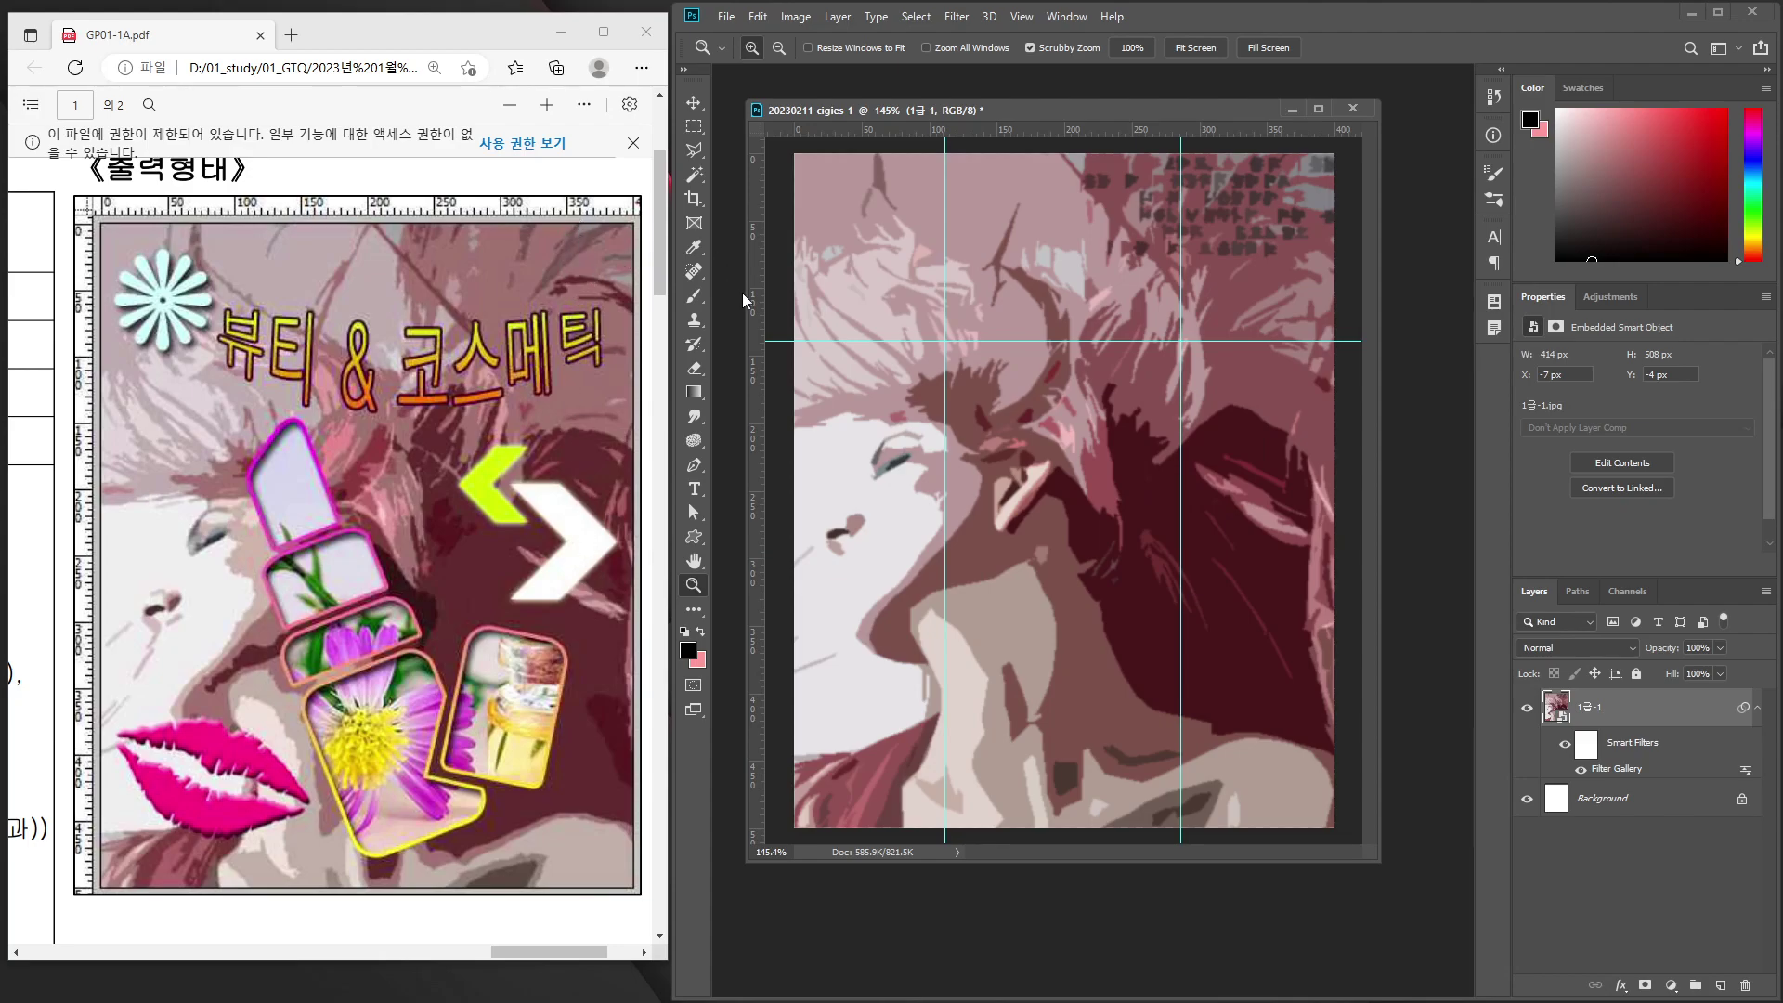
{"action": "left_click_drag", "start_coordinate": [760, 341], "coordinate": [1286, 341]}
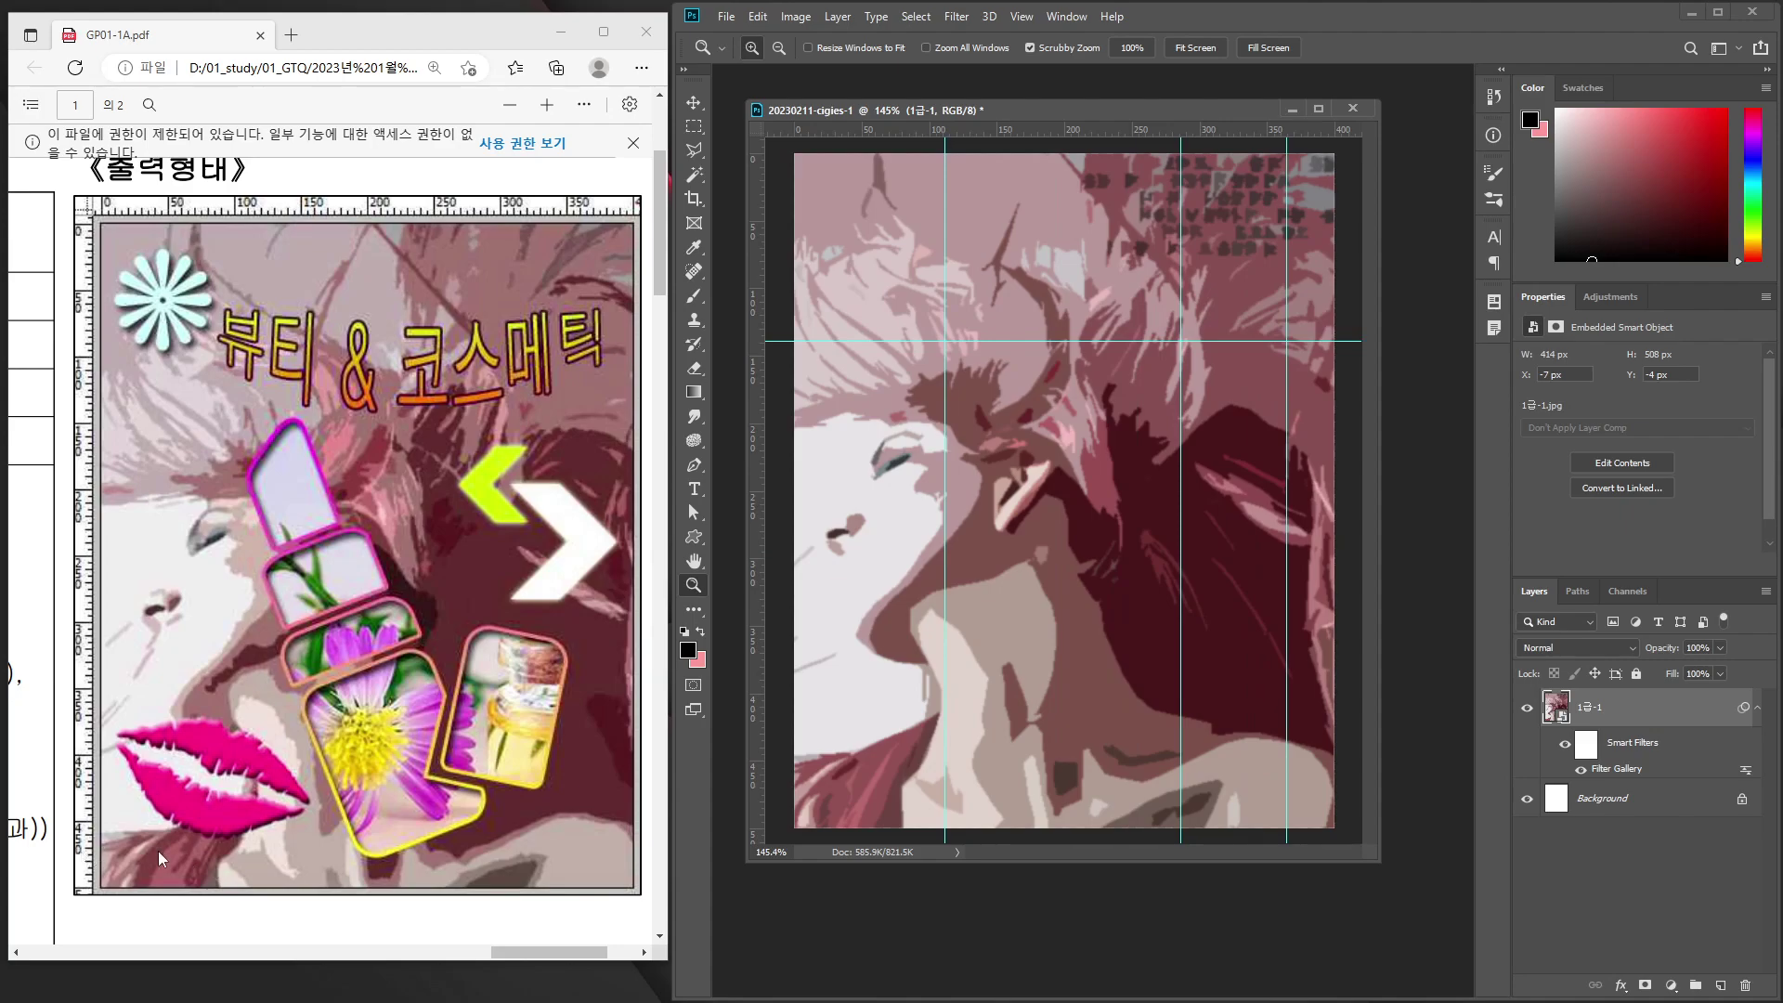
{"action": "mouse_move", "coordinate": [1105, 132]}
{"action": "left_mouse_down"}
{"action": "mouse_move", "coordinate": [1114, 810]}
{"action": "mouse_move", "coordinate": [1123, 780]}
{"action": "left_mouse_up"}
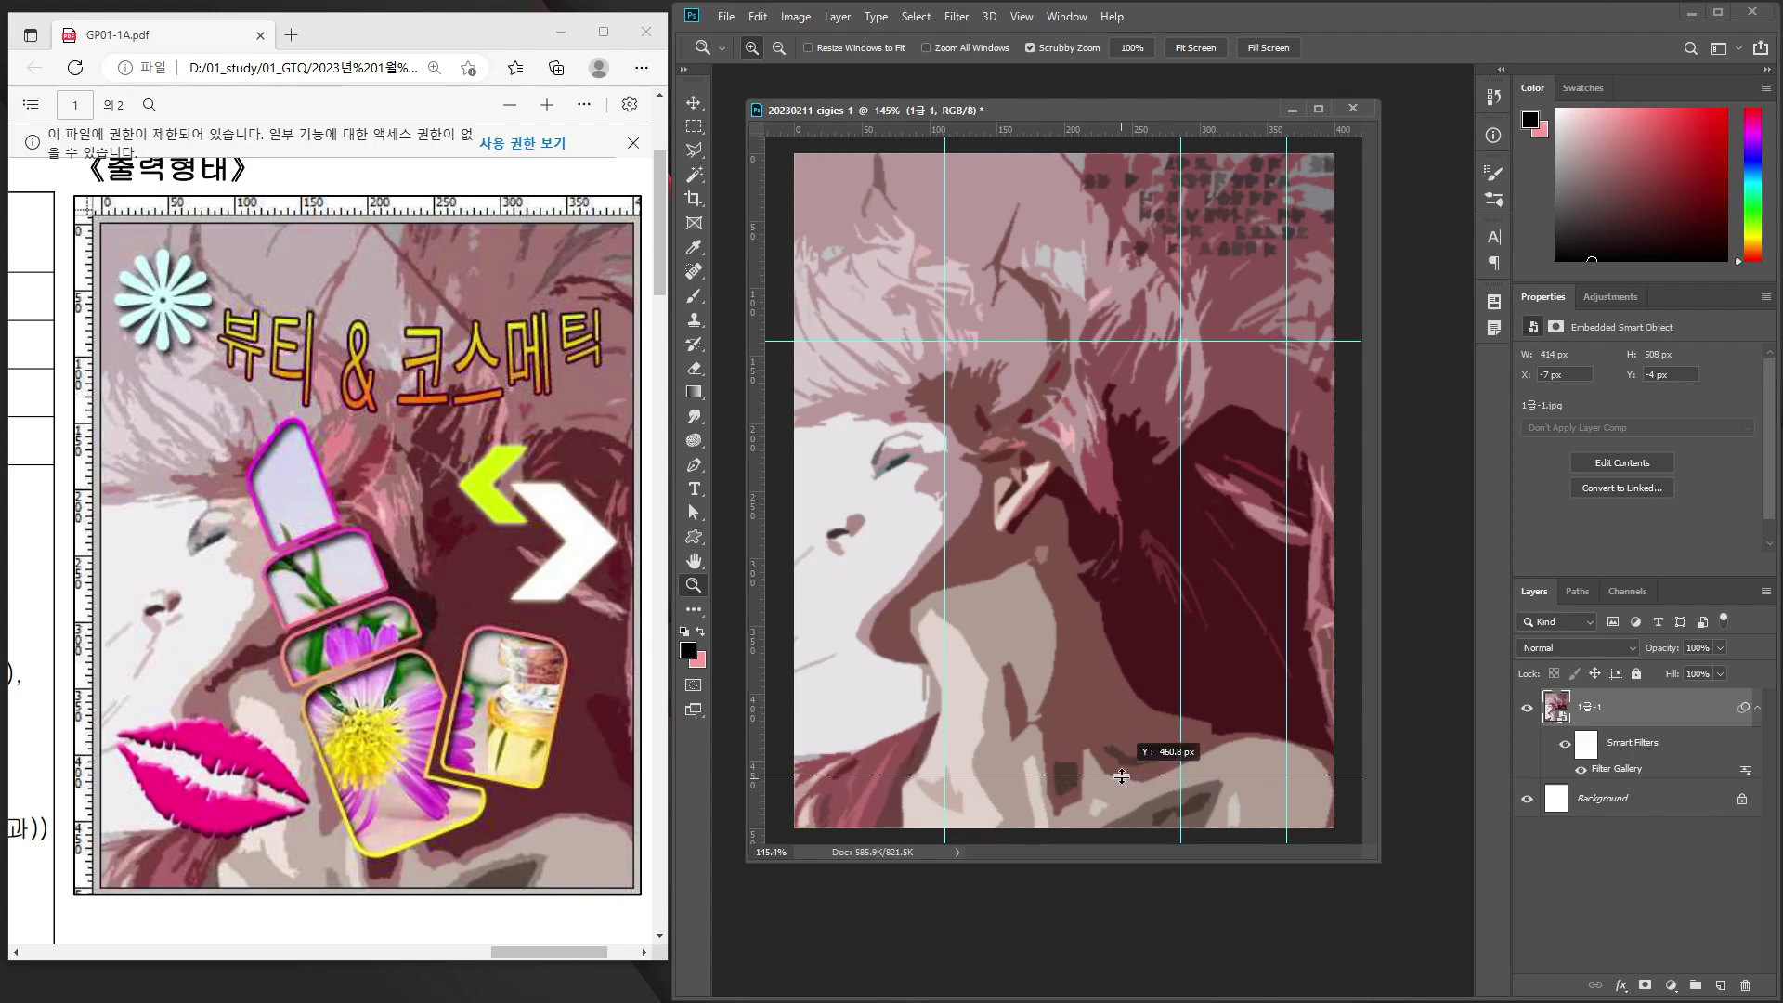
{"action": "left_click_drag", "start_coordinate": [1122, 780], "coordinate": [1122, 790]}
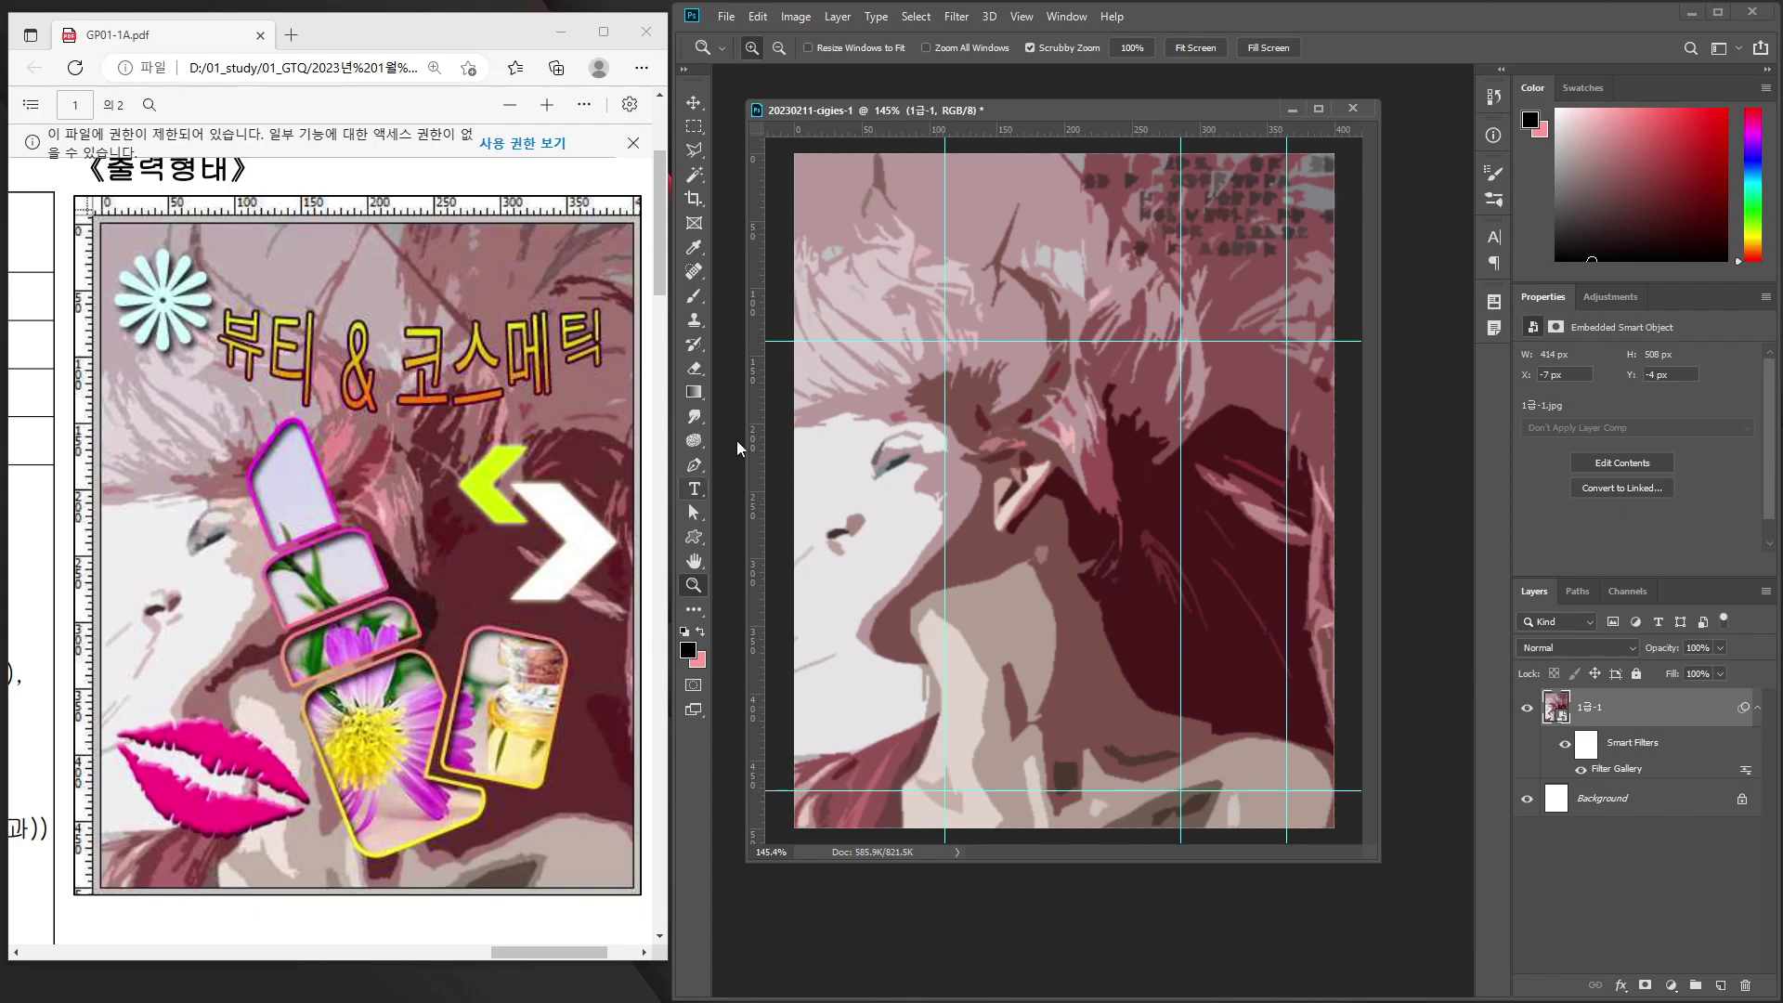
Draw the closed lipstick tip outline with the Pen tool in Path mode.
{"action": "left_click", "coordinate": [693, 464]}
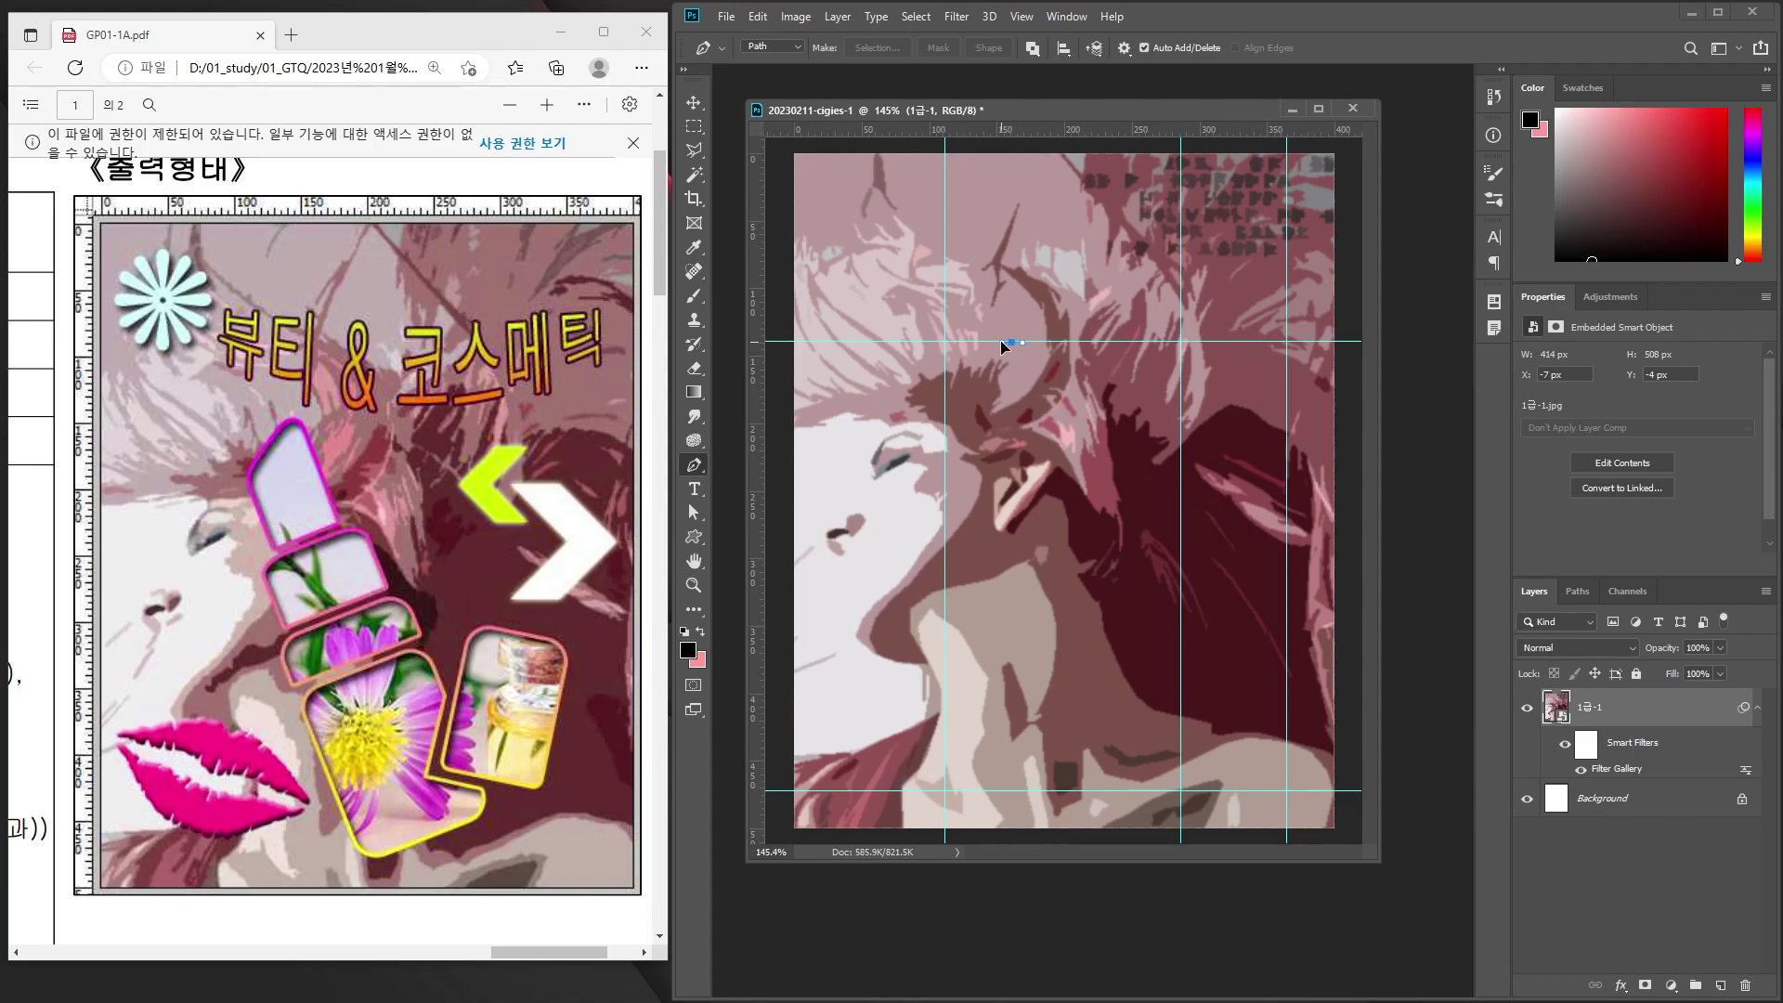
{"action": "left_click_drag", "start_coordinate": [1011, 343], "coordinate": [998, 345]}
{"action": "left_click", "coordinate": [963, 390]}
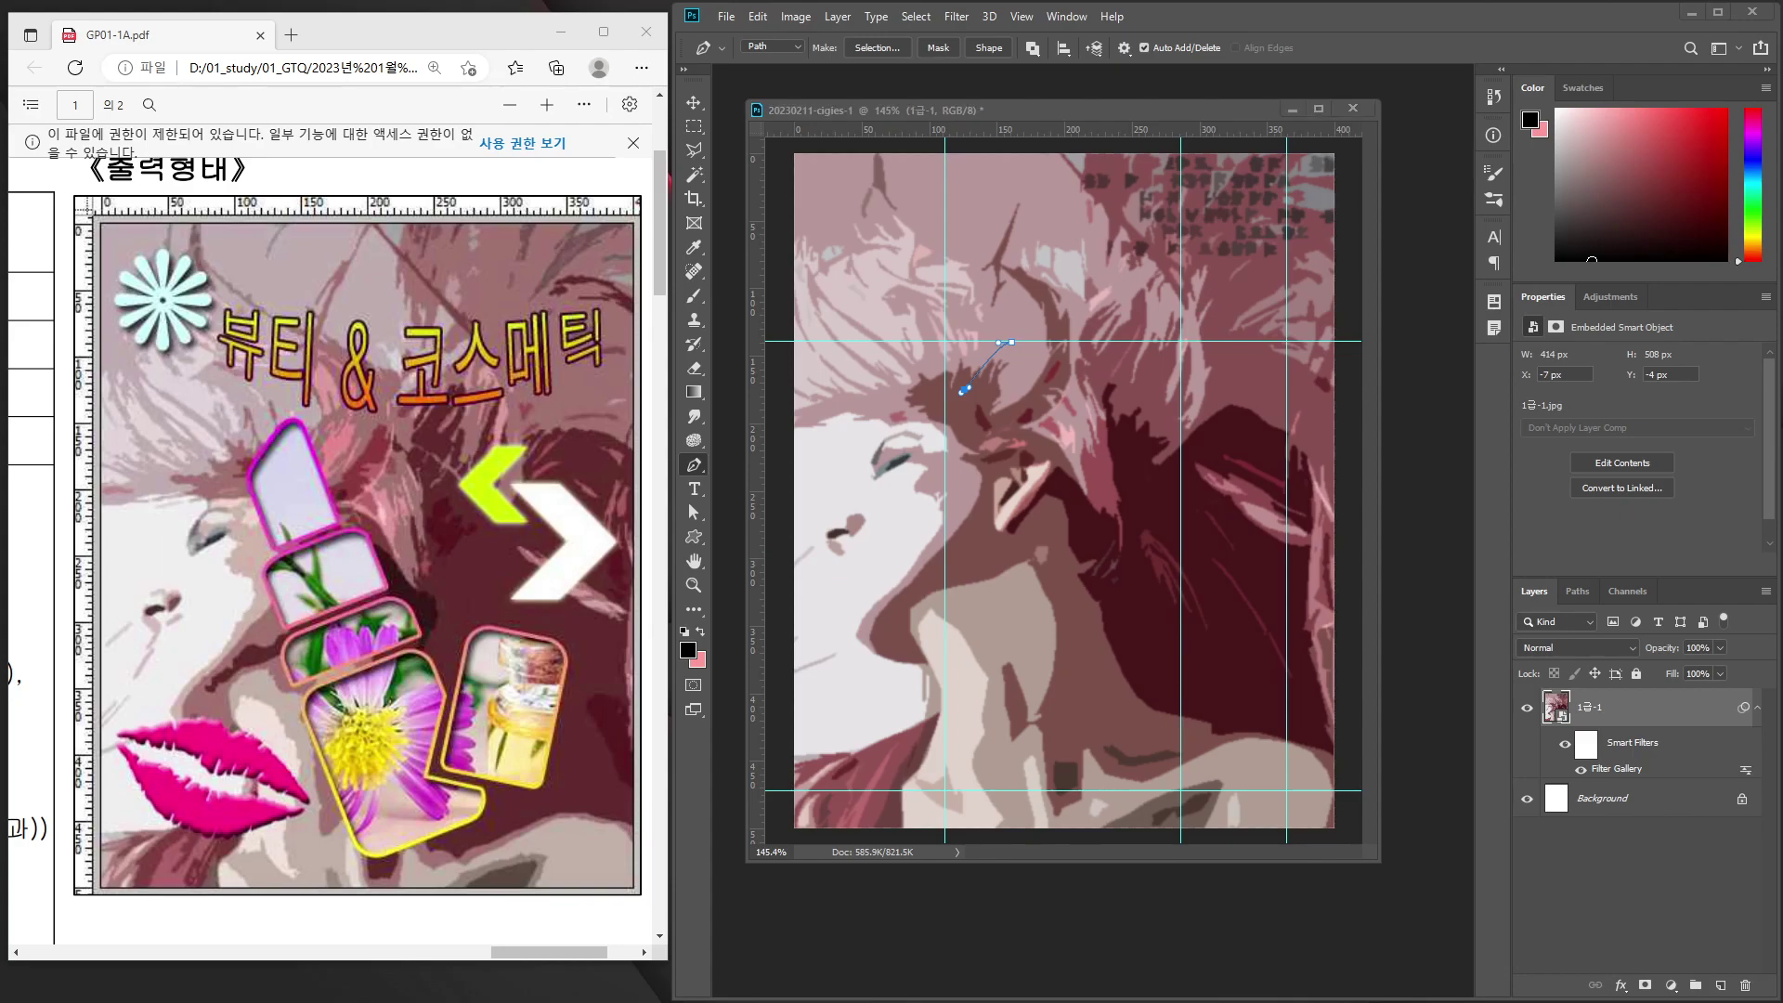
{"action": "left_click", "coordinate": [965, 392]}
{"action": "key", "text": "ctrl+z"}
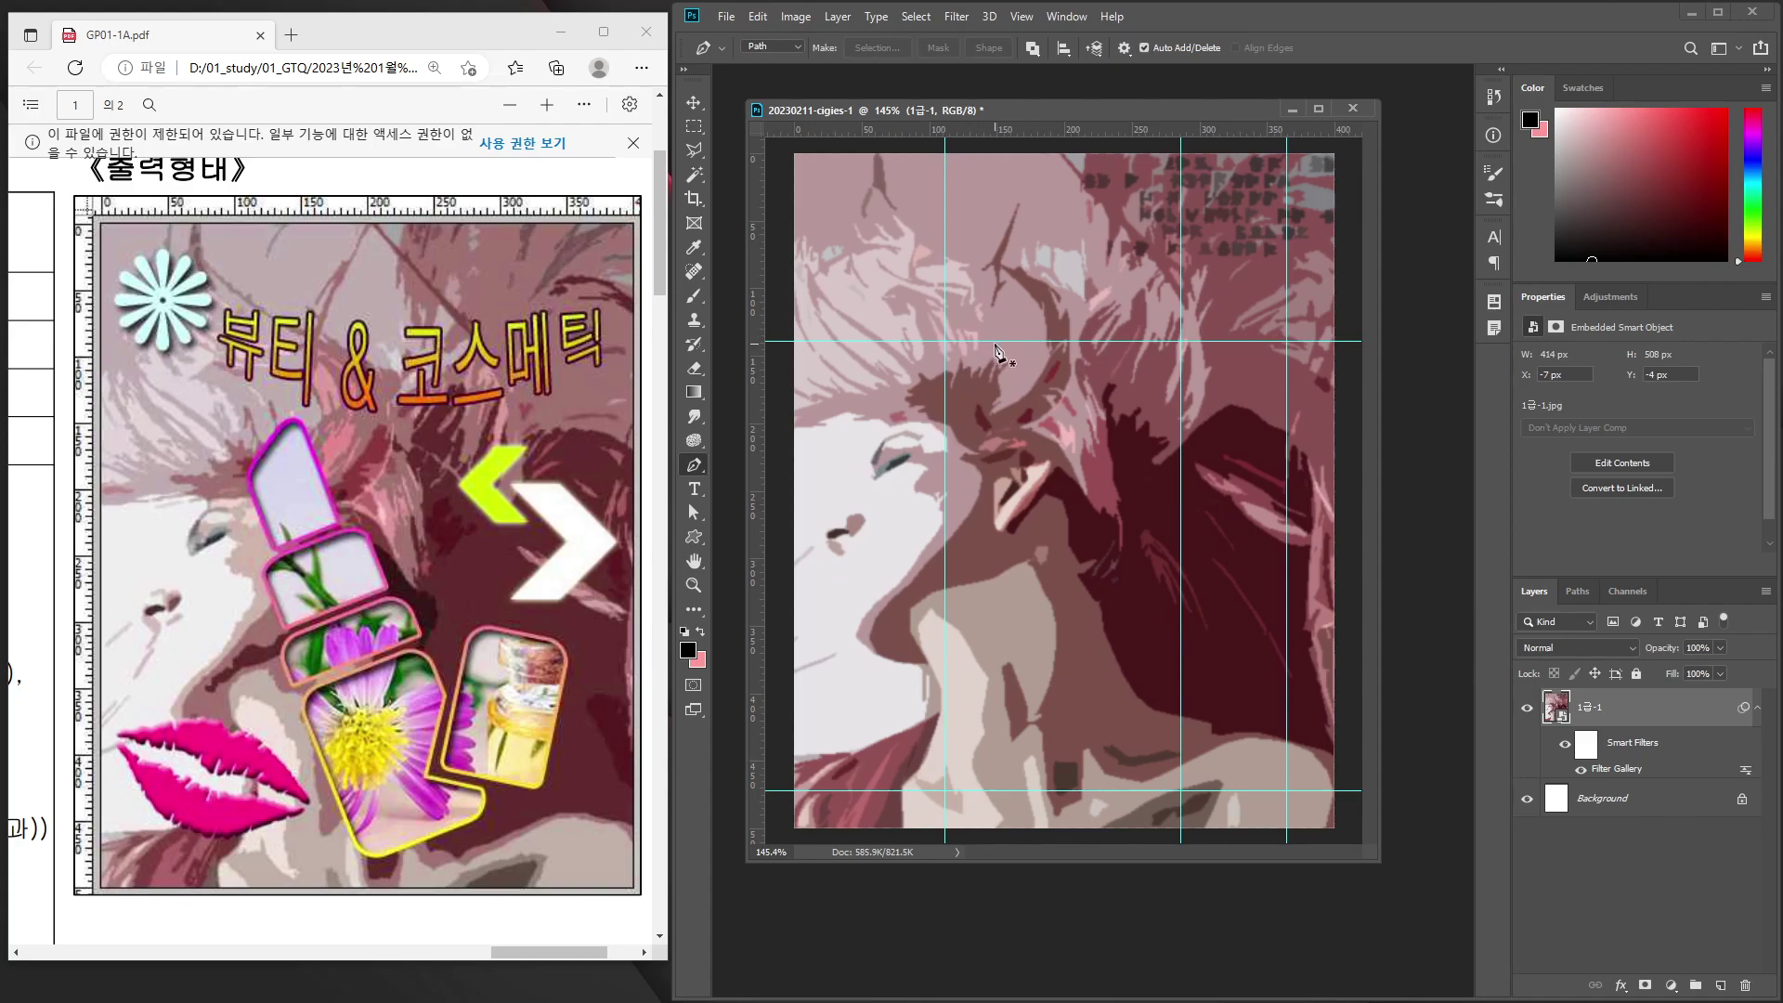
{"action": "left_click_drag", "start_coordinate": [1002, 346], "coordinate": [975, 343]}
{"action": "left_click_drag", "start_coordinate": [946, 409], "coordinate": [946, 421]}
{"action": "key", "text": "ctrl+z"}
{"action": "left_click", "coordinate": [946, 408]}
{"action": "left_click", "coordinate": [978, 479]}
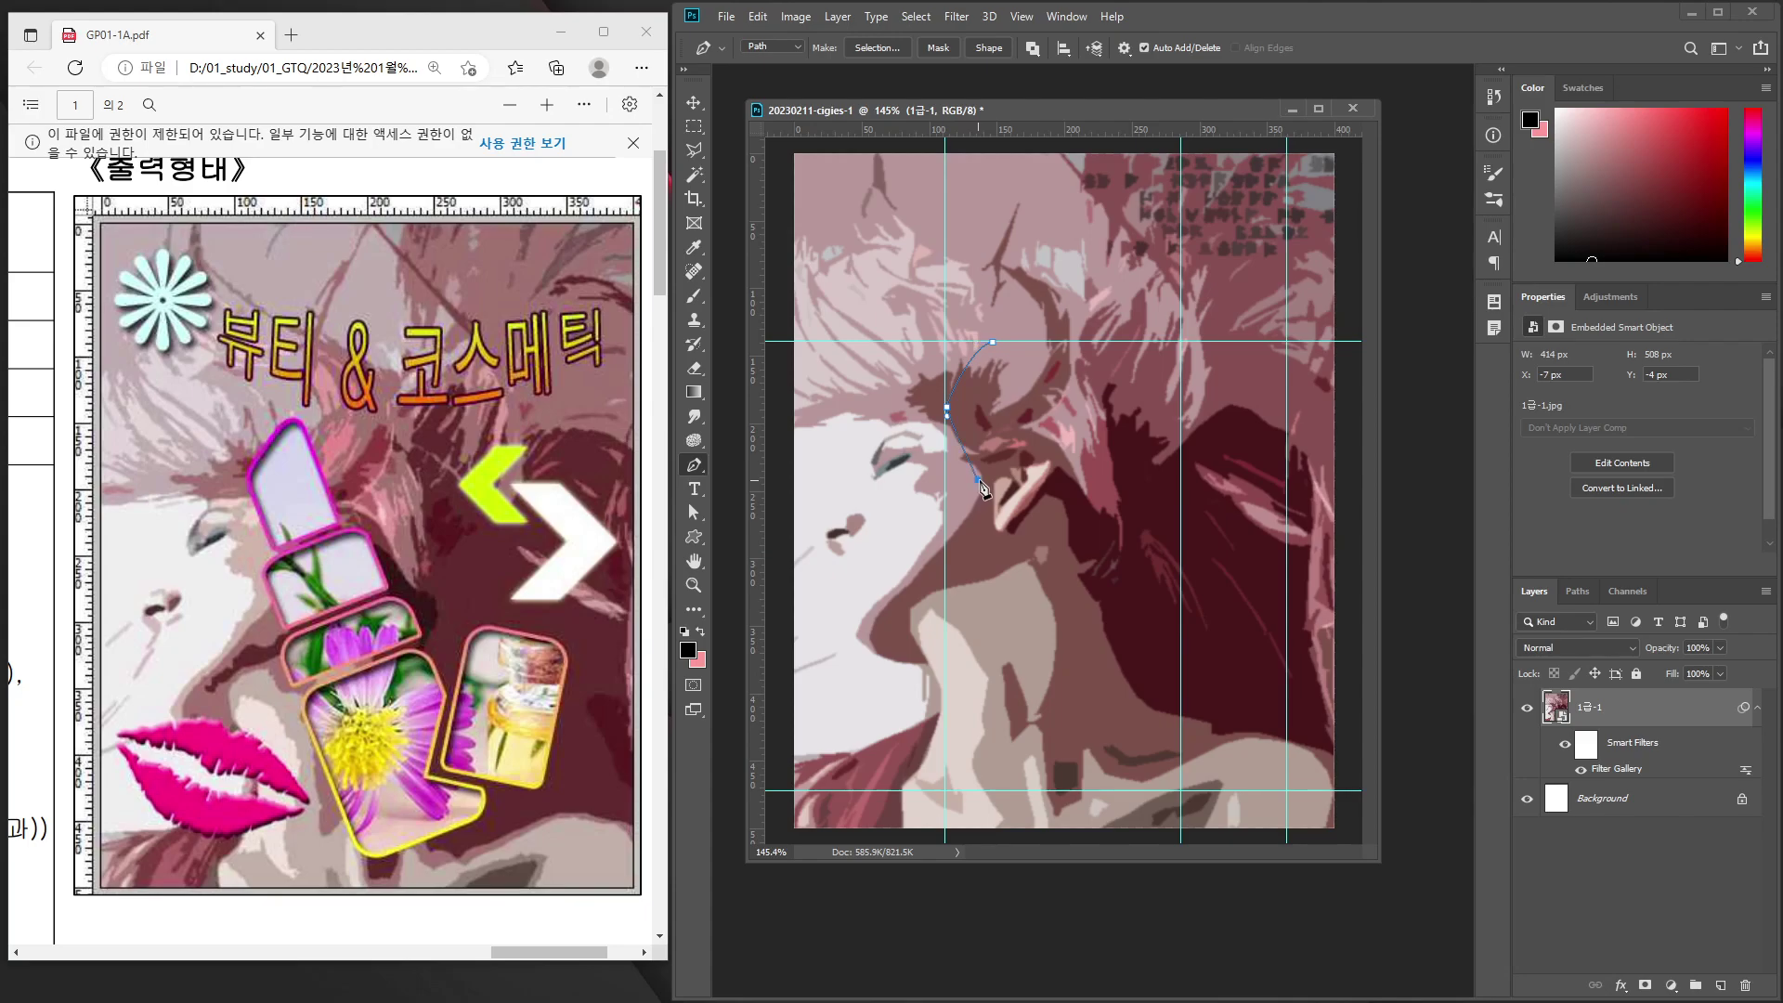
{"action": "left_click", "coordinate": [1040, 446]}
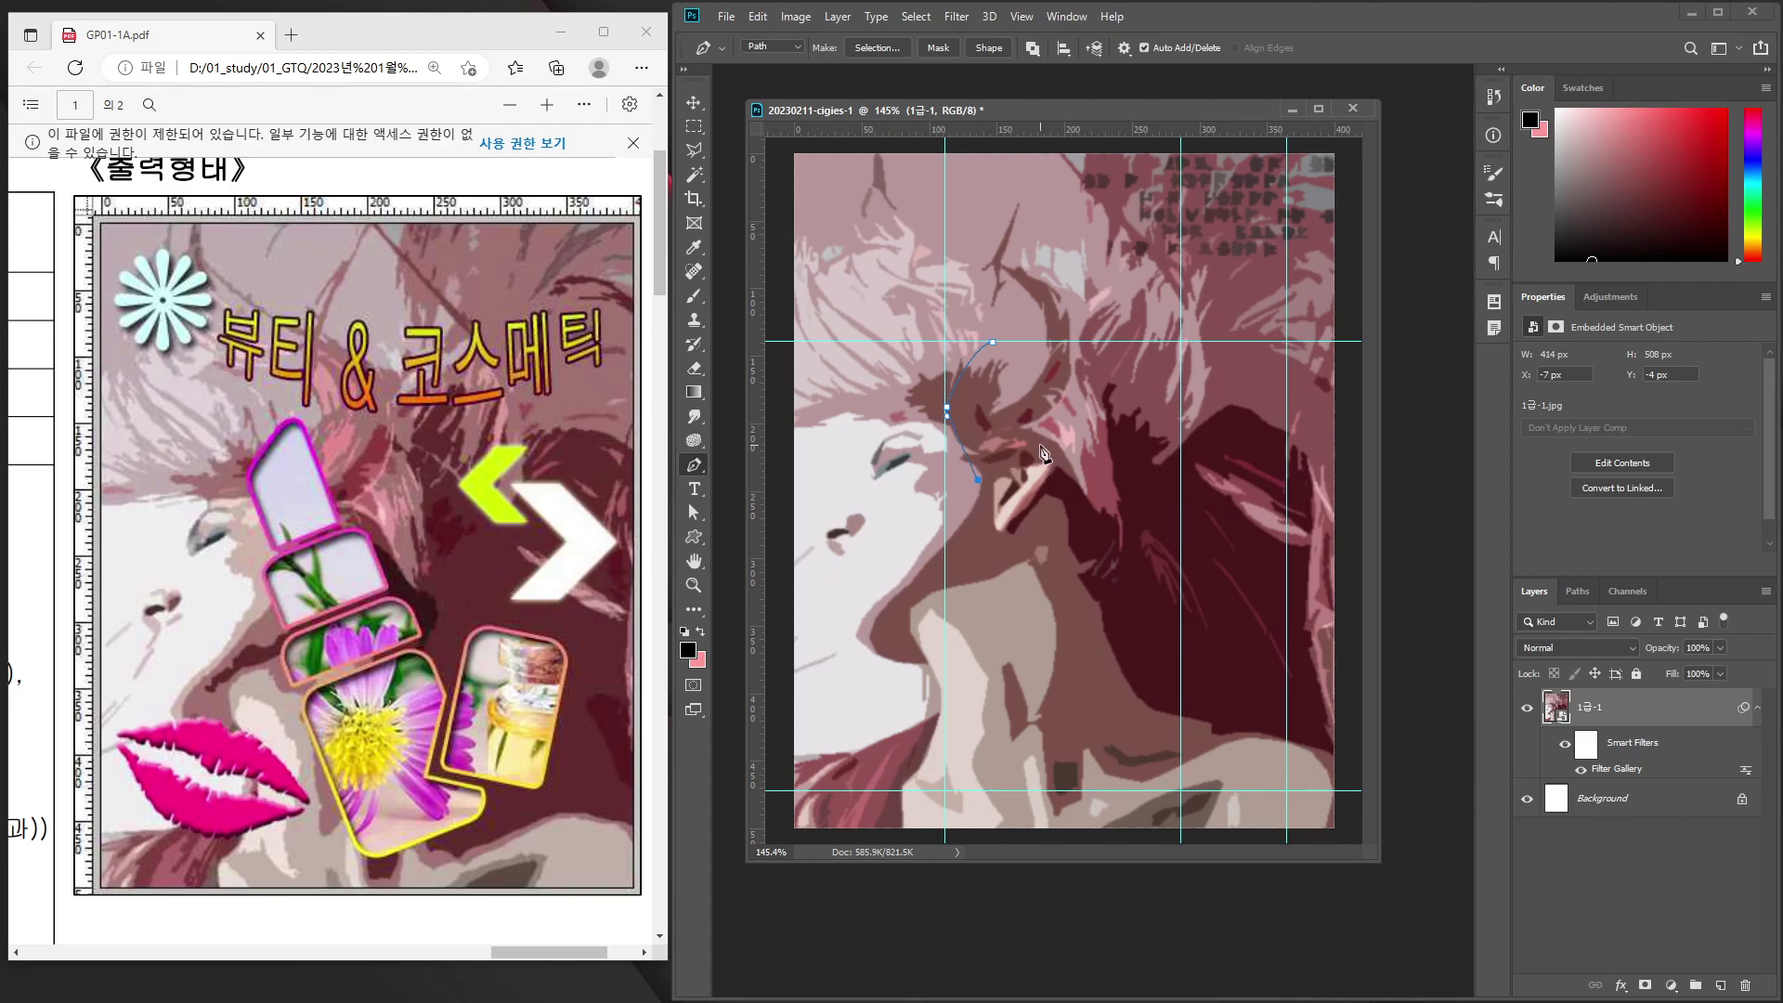
{"action": "left_click", "coordinate": [993, 344]}
Draw the closed lipstick band outline below the tip.
{"action": "left_click", "coordinate": [1012, 472]}
{"action": "key", "text": "ctrl+z"}
{"action": "left_click", "coordinate": [1013, 474]}
{"action": "left_click_drag", "start_coordinate": [981, 492], "coordinate": [985, 531]}
{"action": "left_click", "coordinate": [993, 555]}
{"action": "left_click", "coordinate": [1086, 502]}
{"action": "left_click_drag", "start_coordinate": [1072, 470], "coordinate": [1046, 473]}
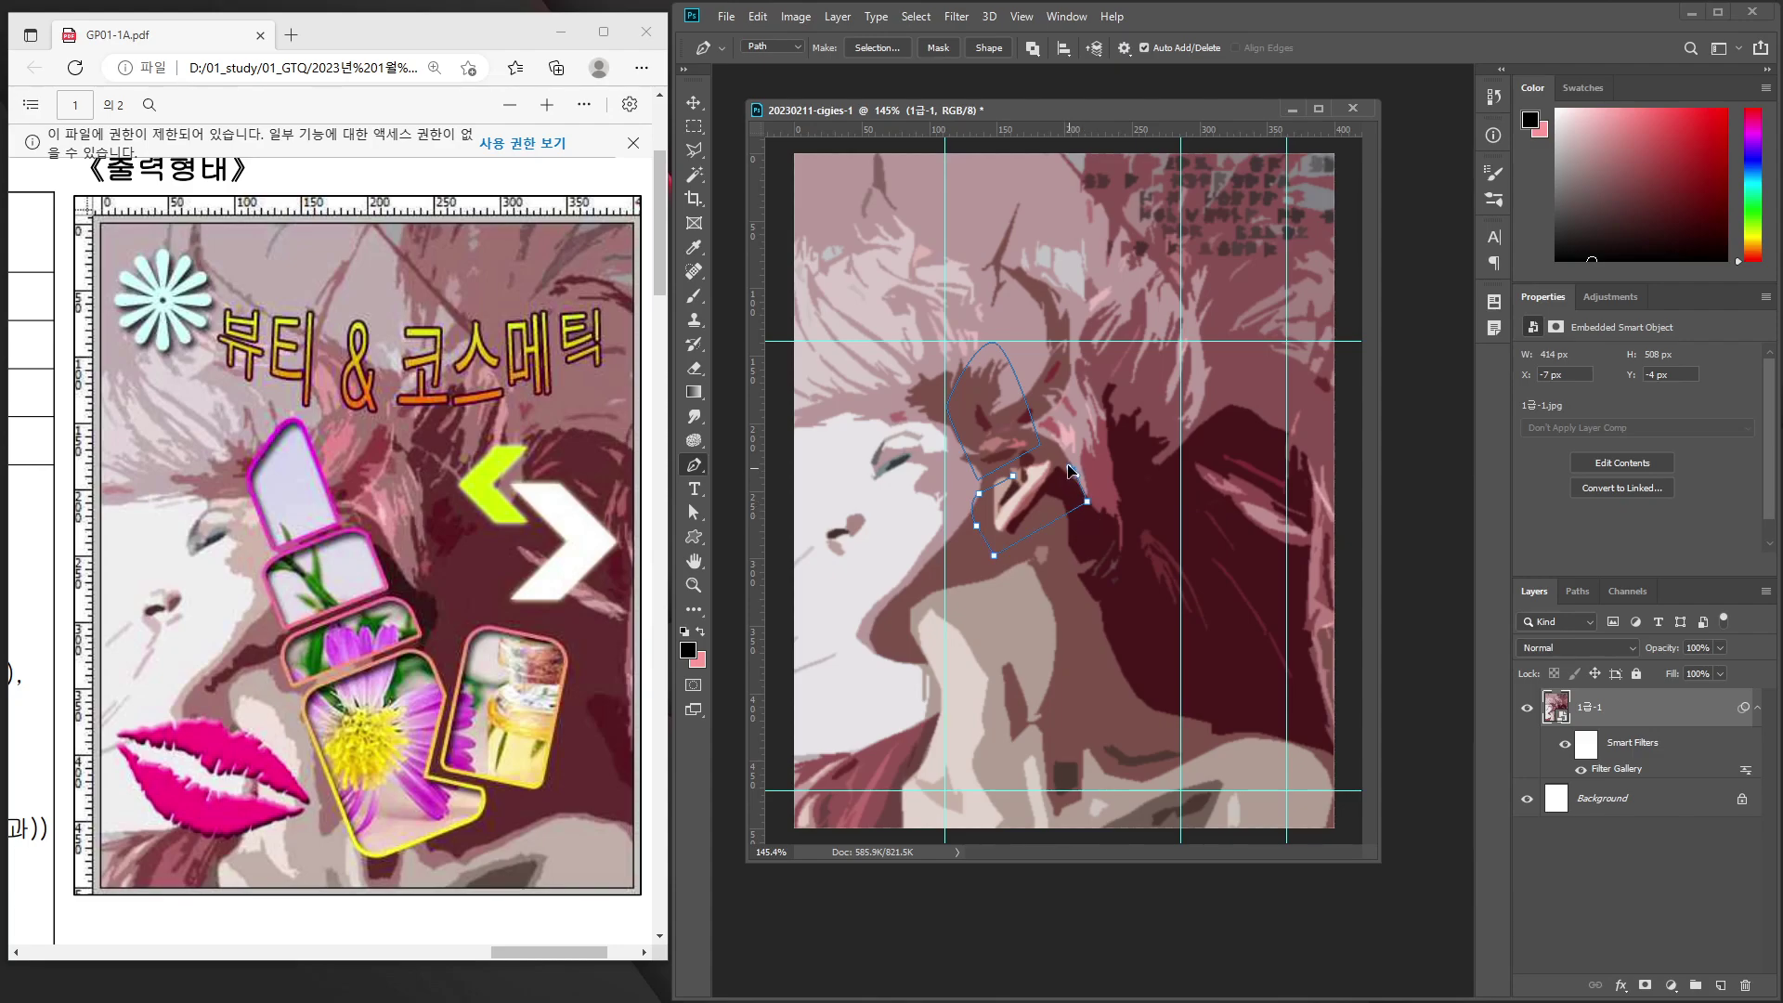
{"action": "left_click", "coordinate": [1014, 479]}
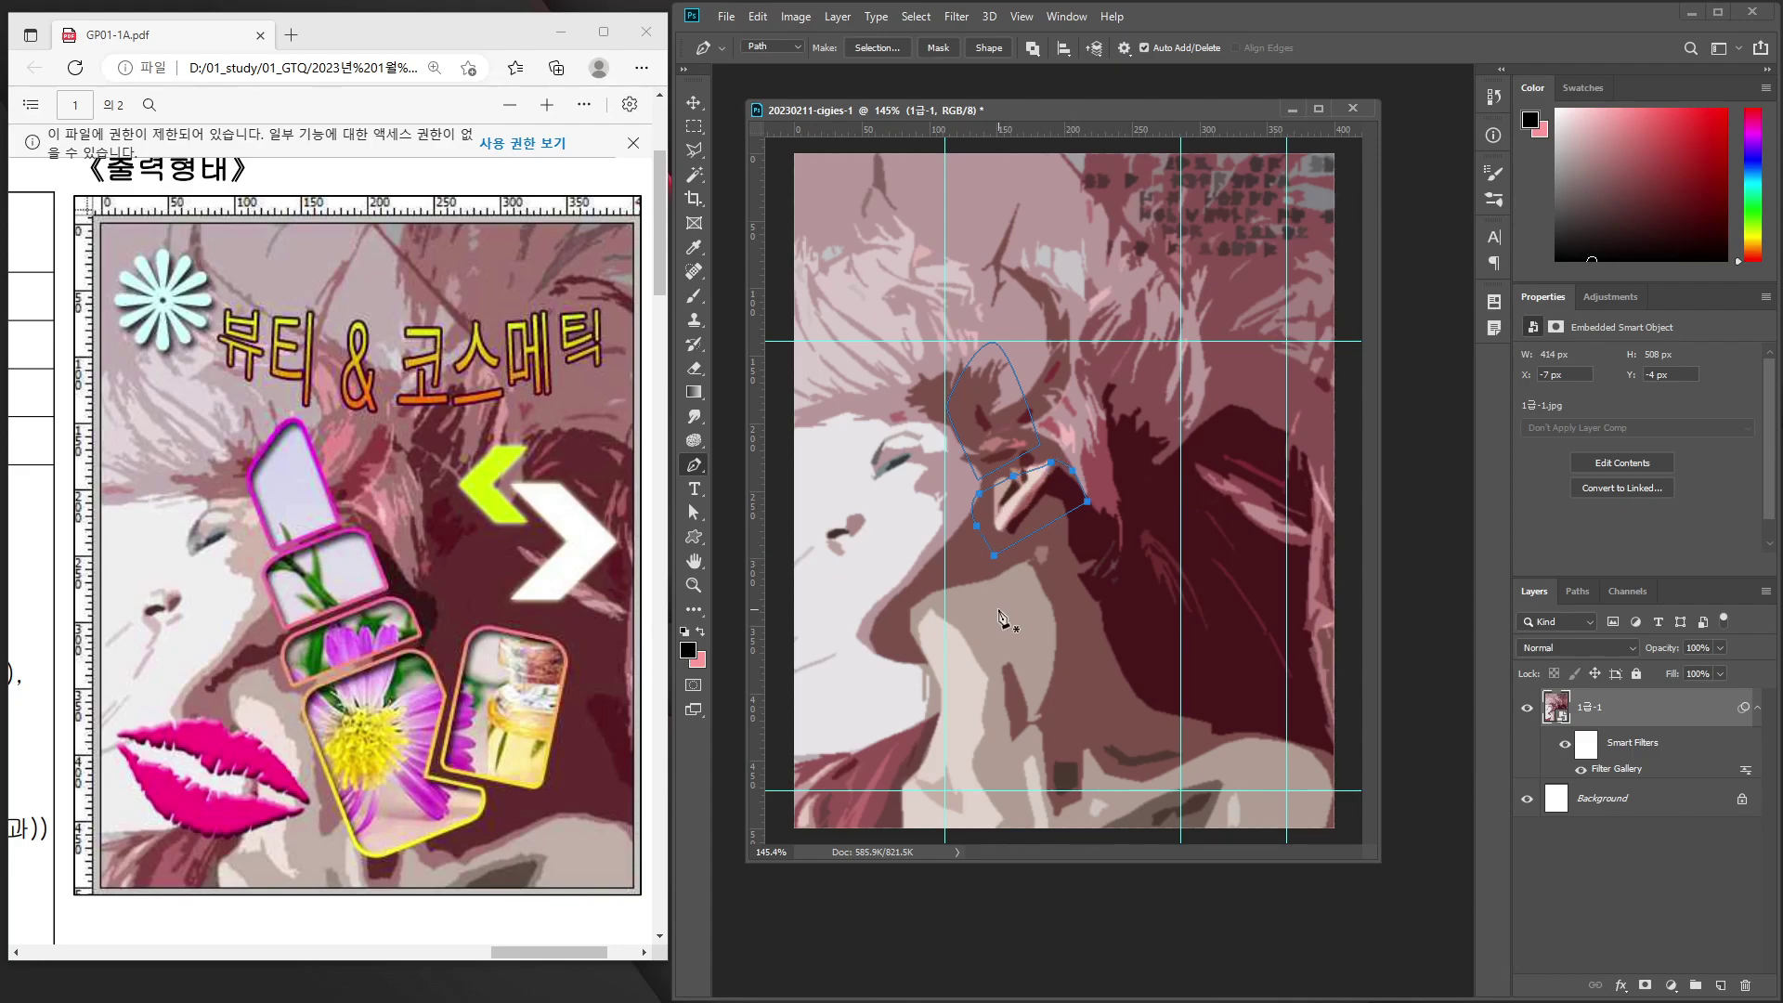
Draw the closed middle lipstick piece and show the Work Path in the Paths panel.
{"action": "left_click", "coordinate": [1046, 540]}
{"action": "left_click_drag", "start_coordinate": [1010, 564], "coordinate": [1001, 609]}
{"action": "left_click", "coordinate": [1006, 617]}
{"action": "left_click", "coordinate": [1123, 537]}
{"action": "left_click_drag", "start_coordinate": [1121, 536], "coordinate": [1092, 525]}
{"action": "left_click", "coordinate": [1005, 615]}
{"action": "left_click", "coordinate": [1575, 592]}
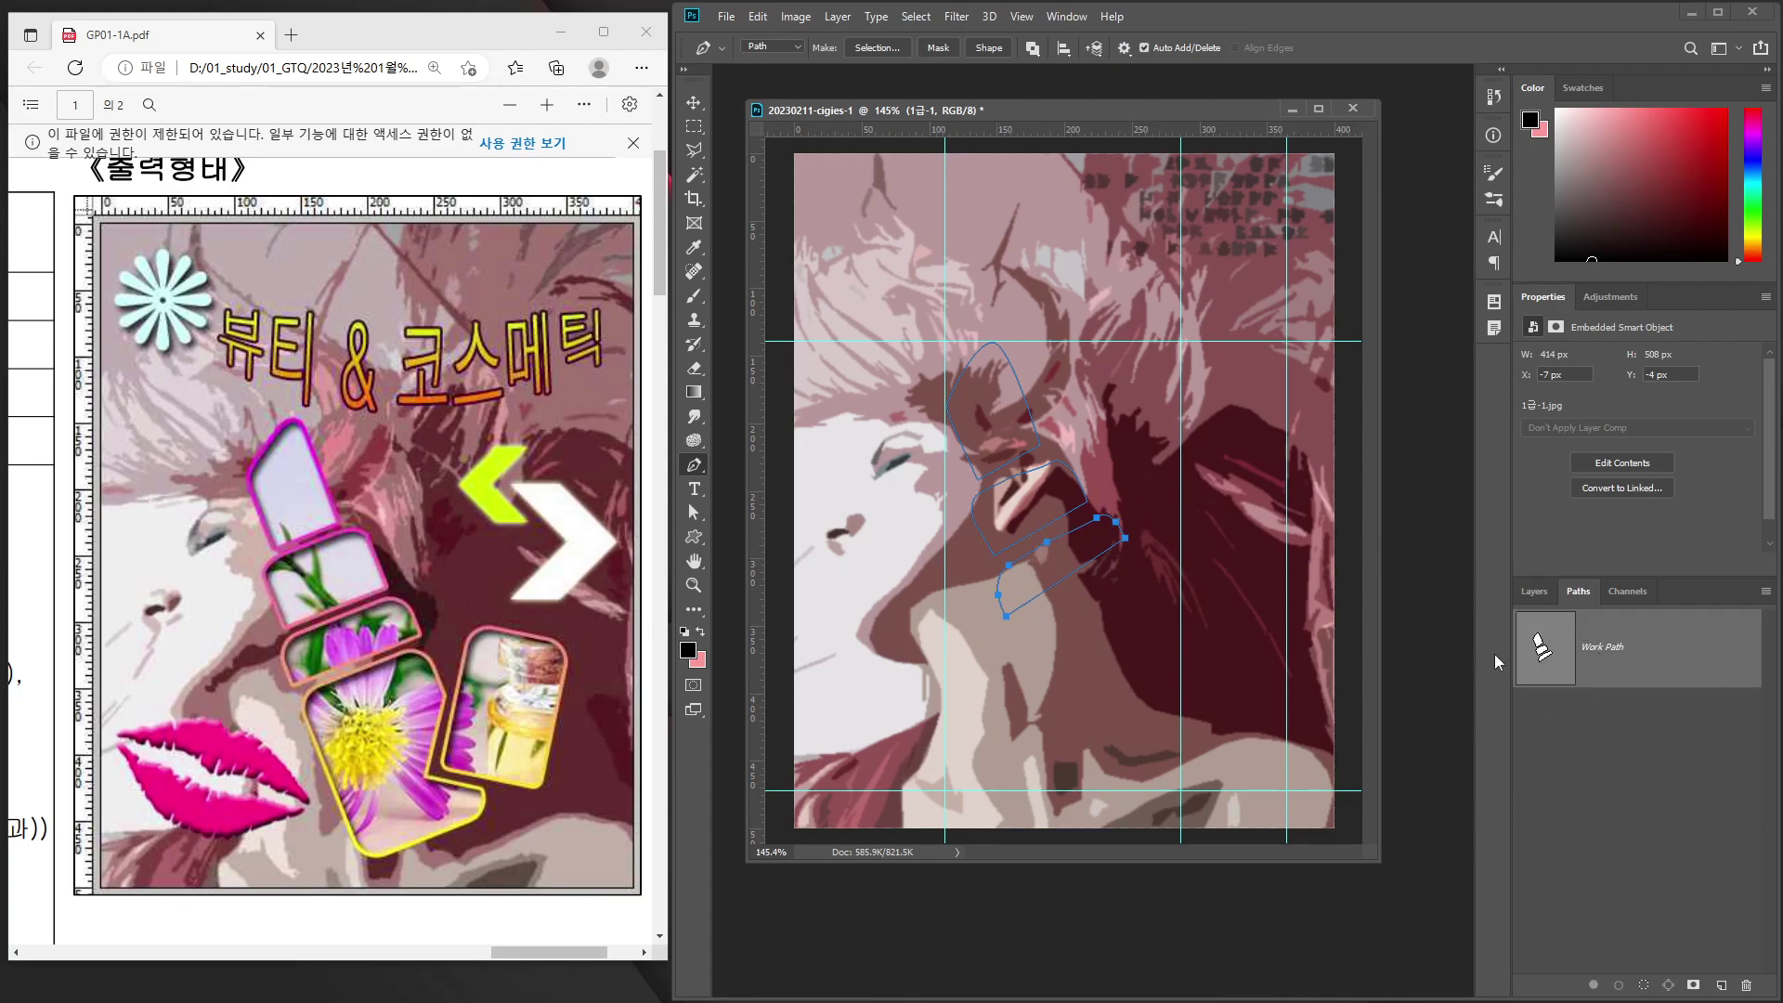
Trace the lipstick body's left side down to its bottom corners.
{"action": "left_click", "coordinate": [1072, 596]}
{"action": "left_click", "coordinate": [1047, 611]}
{"action": "left_click", "coordinate": [1027, 637]}
{"action": "left_click_drag", "start_coordinate": [1033, 649], "coordinate": [1034, 651]}
{"action": "left_click_drag", "start_coordinate": [1079, 767], "coordinate": [1086, 771]}
{"action": "left_click", "coordinate": [1110, 786]}
{"action": "left_click", "coordinate": [1194, 739]}
{"action": "left_click_drag", "start_coordinate": [1204, 738], "coordinate": [1204, 733]}
Finish the body's right and rounded upper edges and close its outline.
{"action": "key", "text": "ctrl+z"}
{"action": "left_click_drag", "start_coordinate": [1193, 740], "coordinate": [1208, 732]}
{"action": "left_click", "coordinate": [1201, 710]}
{"action": "left_click", "coordinate": [1148, 704]}
{"action": "left_click", "coordinate": [1157, 632]}
{"action": "left_click", "coordinate": [1141, 593]}
{"action": "left_click_drag", "start_coordinate": [1122, 570], "coordinate": [1111, 575]}
{"action": "left_click", "coordinate": [1072, 595]}
Draw the closed rounded right-hand piece and open the Paths panel menu.
{"action": "left_click", "coordinate": [1163, 698]}
{"action": "mouse_move", "coordinate": [1179, 610]}
{"action": "left_mouse_down"}
{"action": "mouse_move", "coordinate": [1190, 557]}
{"action": "mouse_move", "coordinate": [1277, 579]}
{"action": "mouse_move", "coordinate": [1280, 622]}
{"action": "left_mouse_up"}
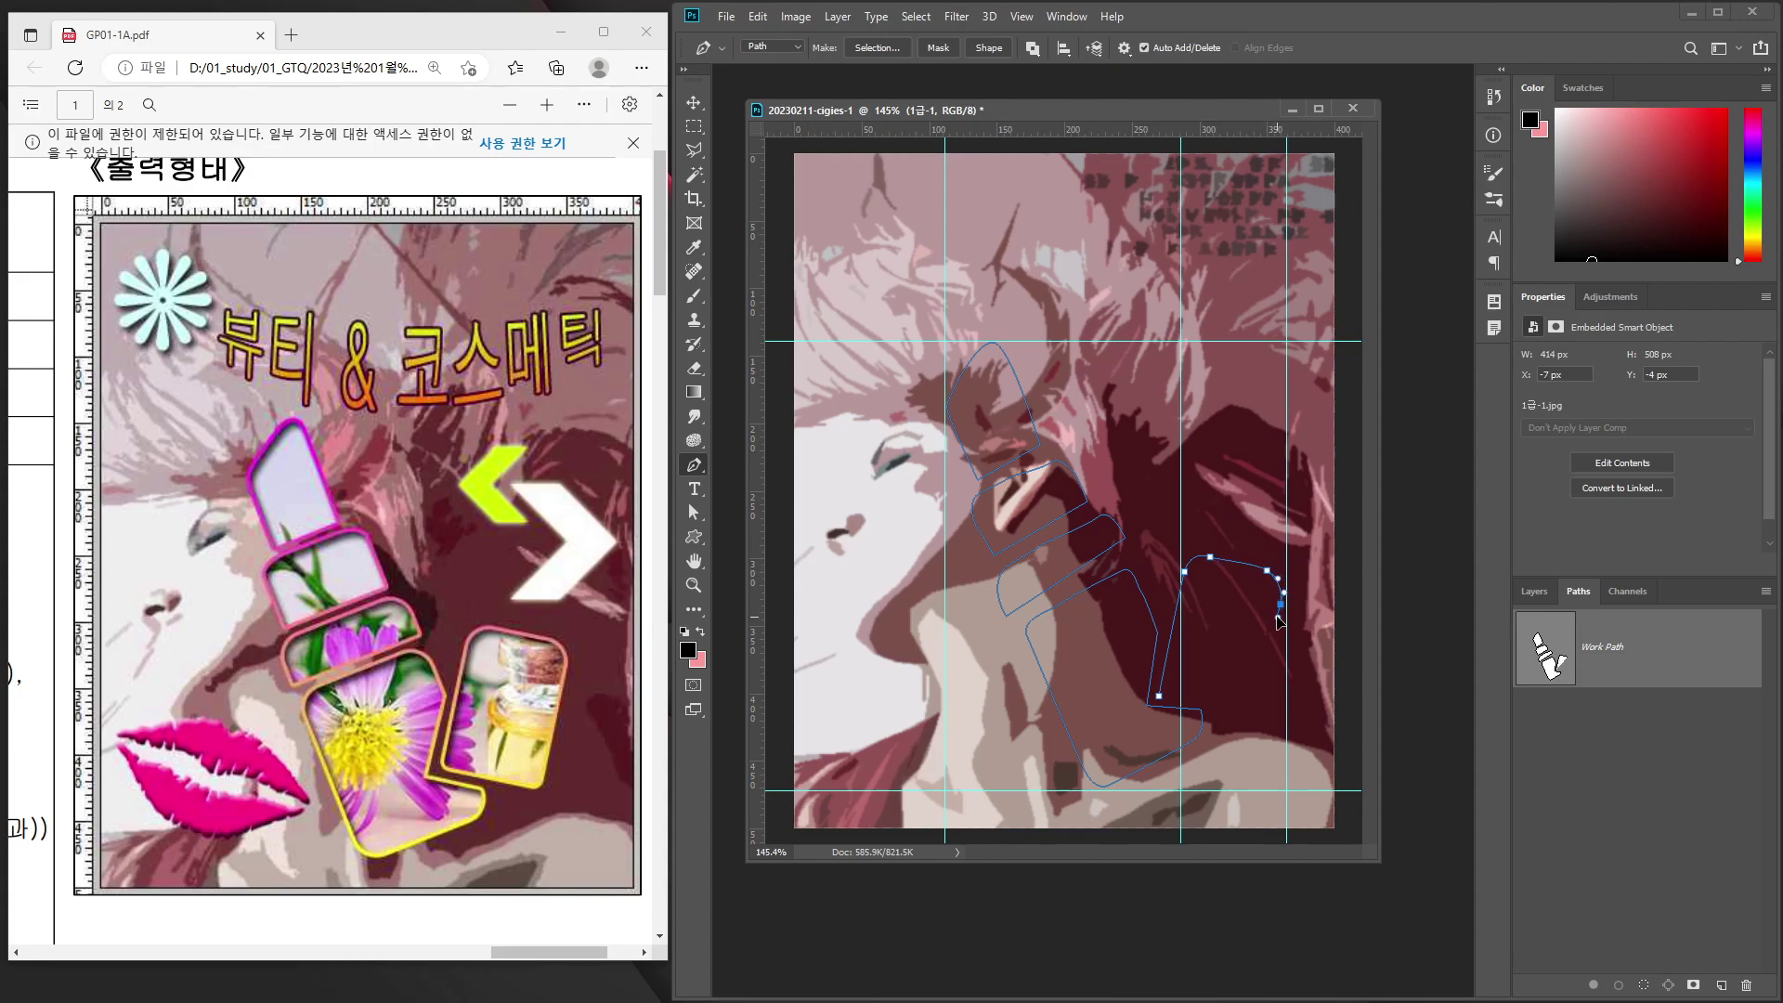
{"action": "left_click_drag", "start_coordinate": [1267, 698], "coordinate": [1238, 708]}
{"action": "left_click", "coordinate": [1159, 697]}
{"action": "left_click", "coordinate": [1765, 591]}
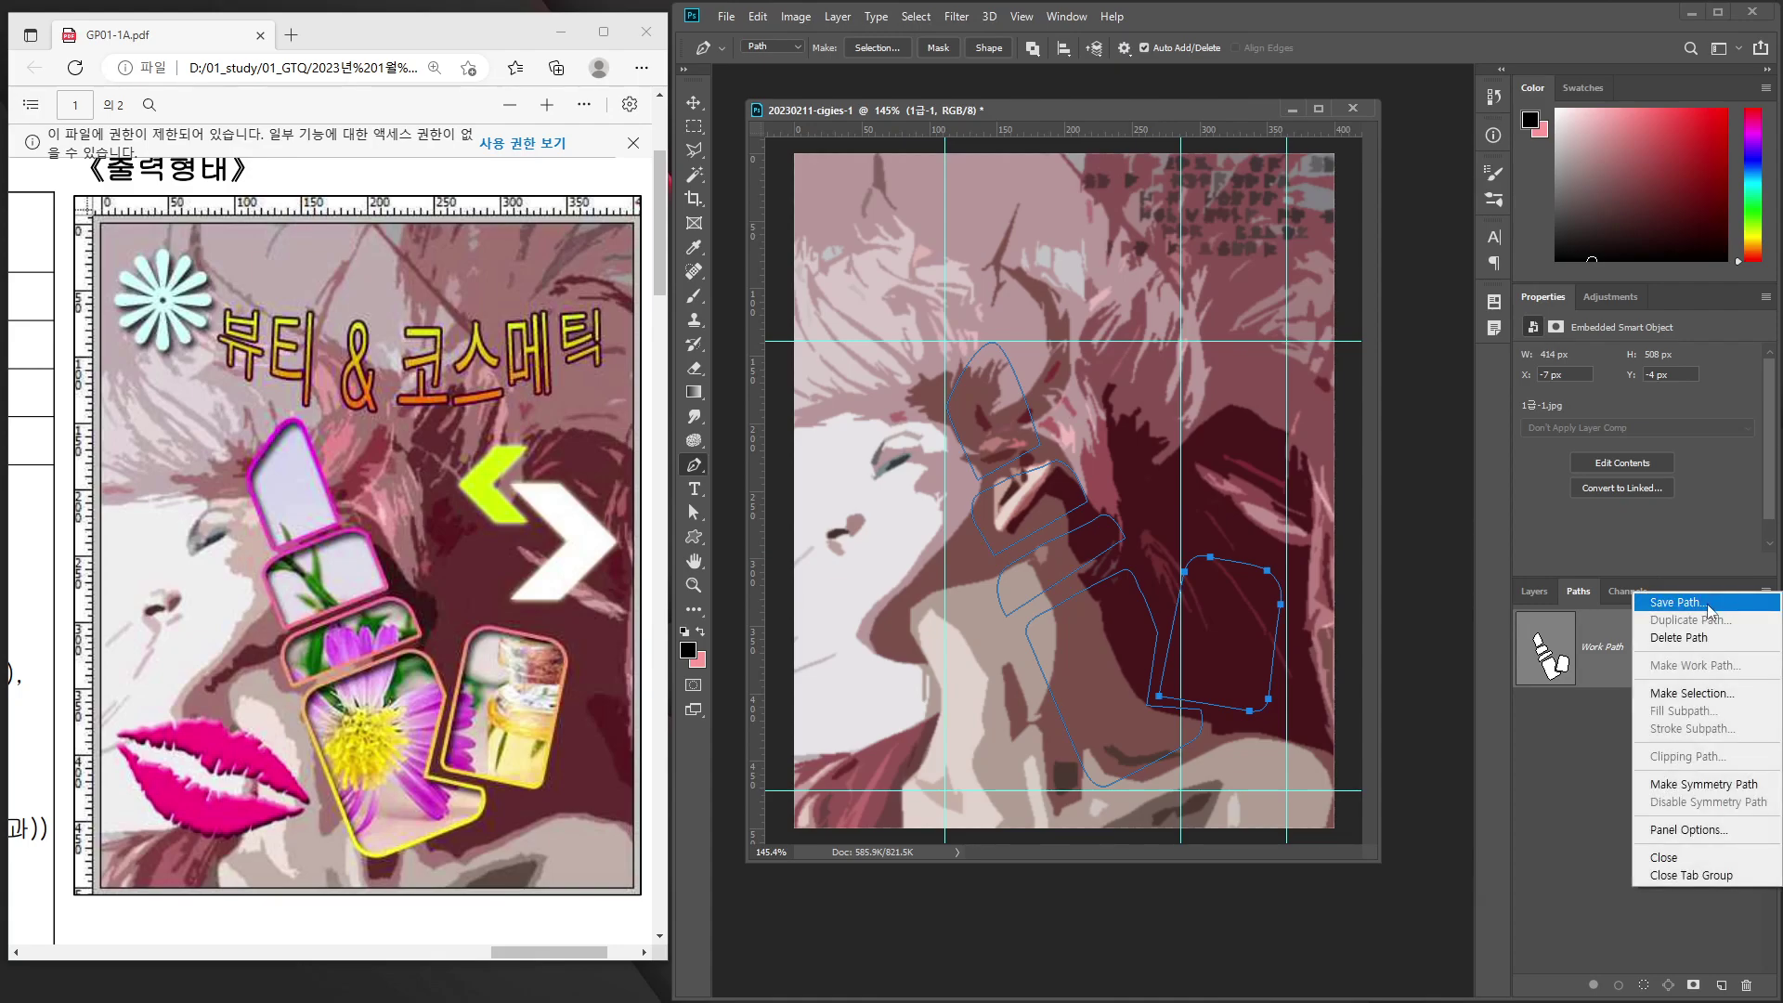
Save the lipstick work path from the Paths panel under the name '립스틱 모양'.
{"action": "left_click", "coordinate": [1676, 602]}
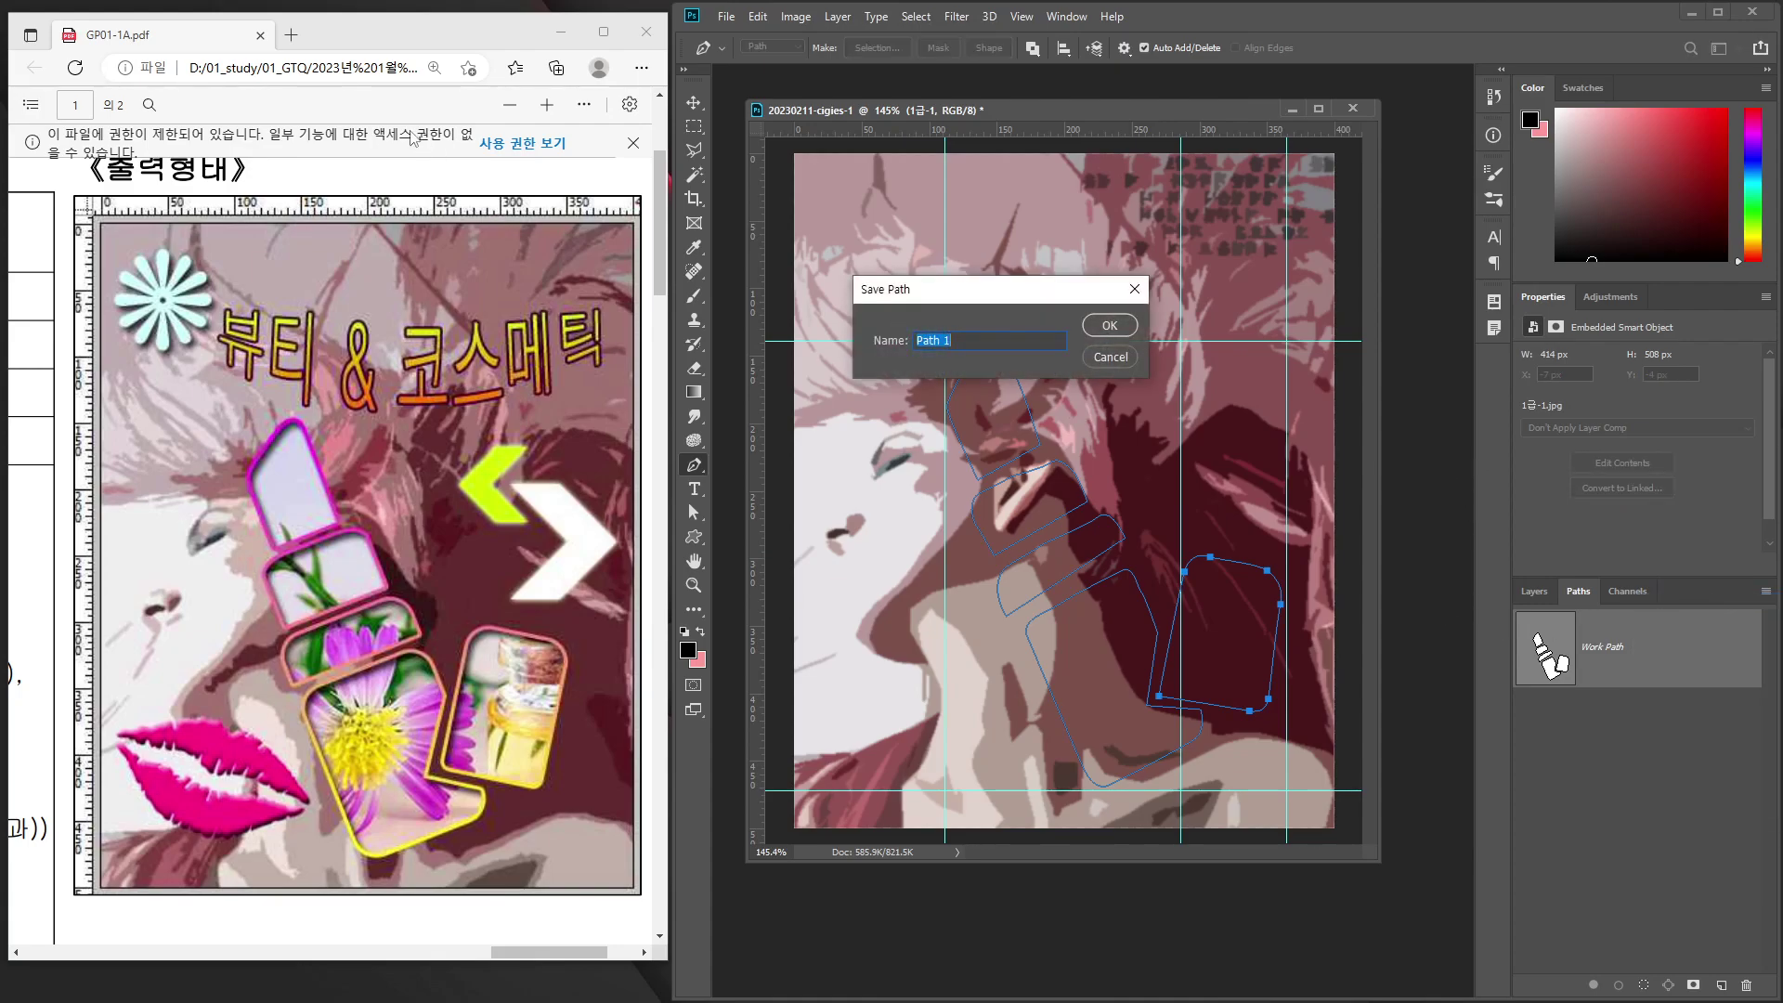
{"action": "left_click_drag", "start_coordinate": [543, 952], "coordinate": [396, 943]}
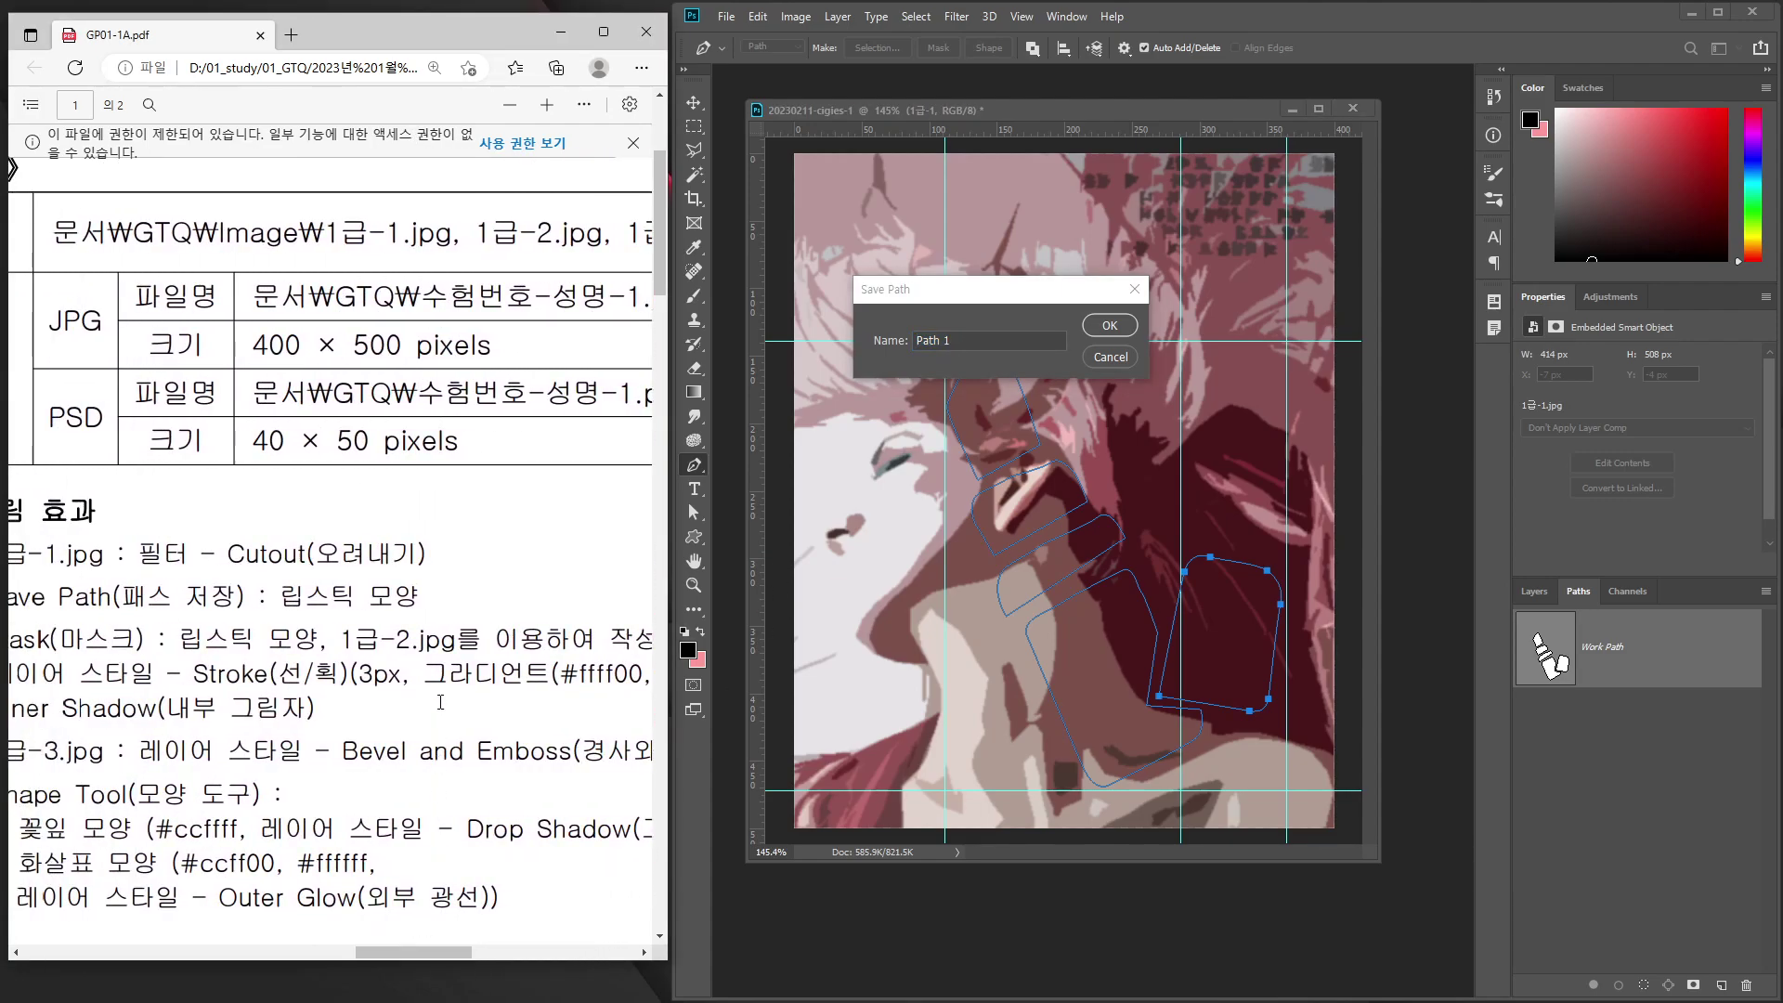
{"action": "scroll", "coordinate": [440, 702], "scroll_direction": "down", "scroll_amount": 2, "text": "ctrl"}
{"action": "scroll", "coordinate": [440, 703], "scroll_direction": "down", "scroll_amount": 1}
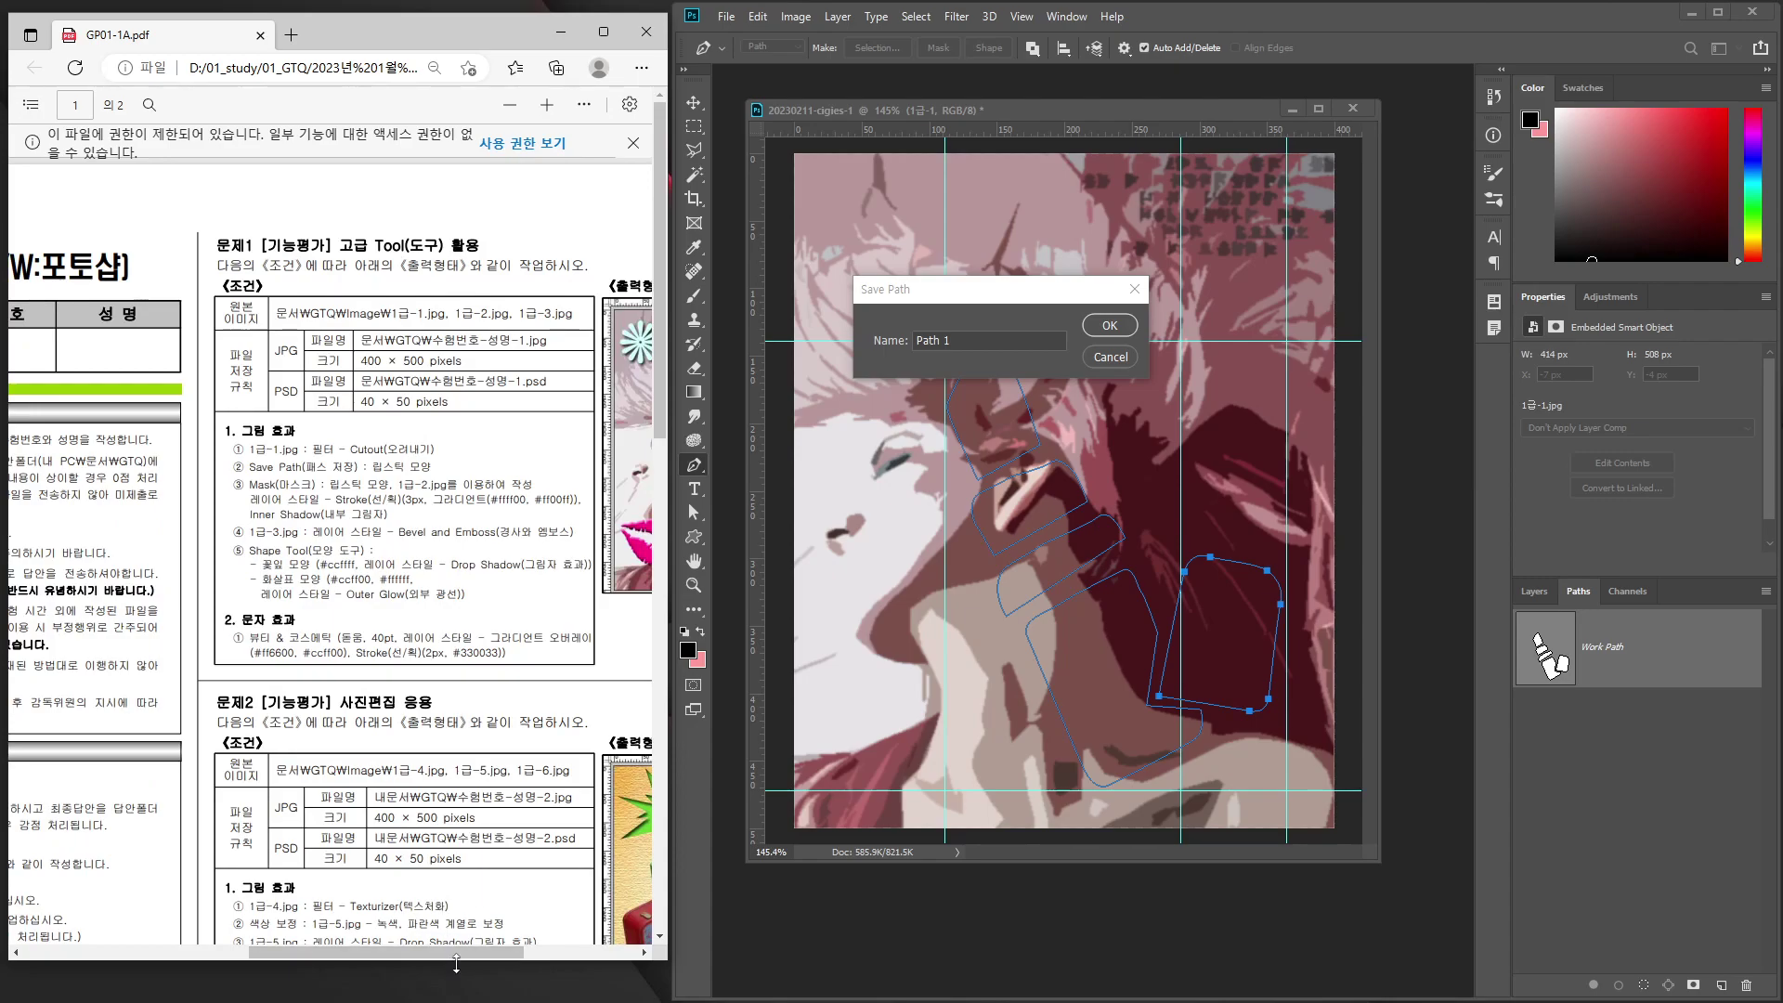
{"action": "left_click_drag", "start_coordinate": [456, 951], "coordinate": [544, 938]}
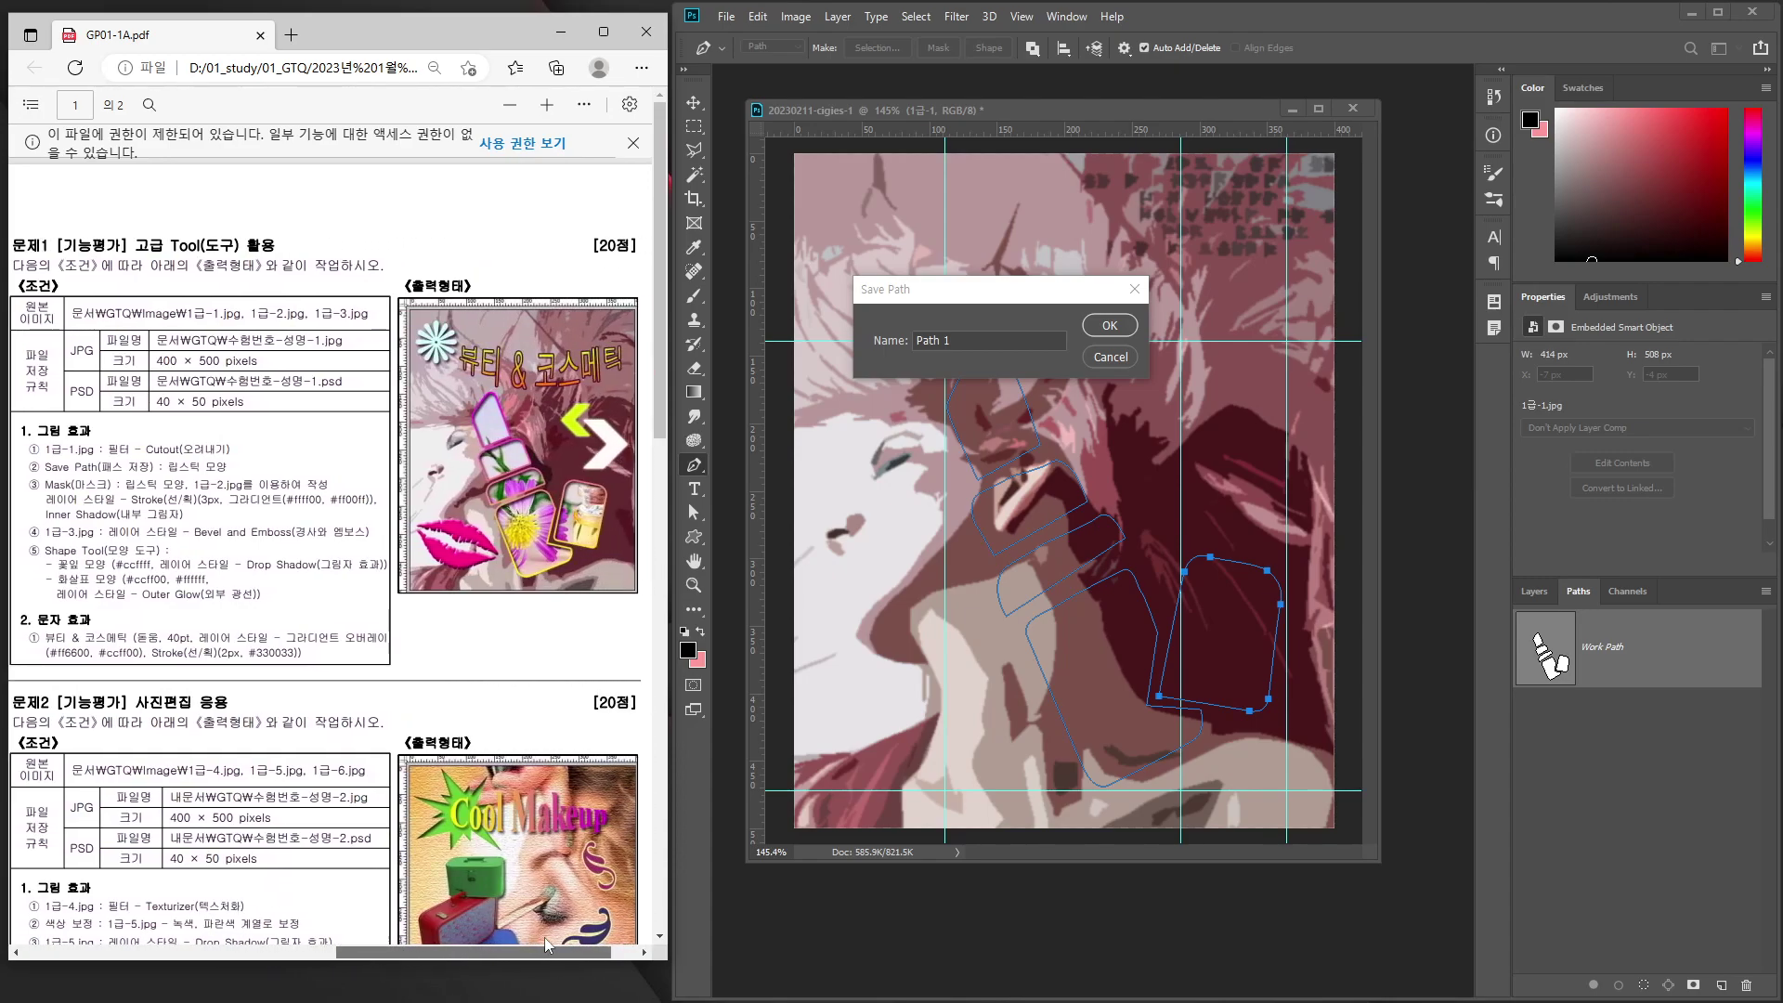
{"action": "left_click", "coordinate": [983, 345]}
{"action": "type", "text": "립스틱 모양"}
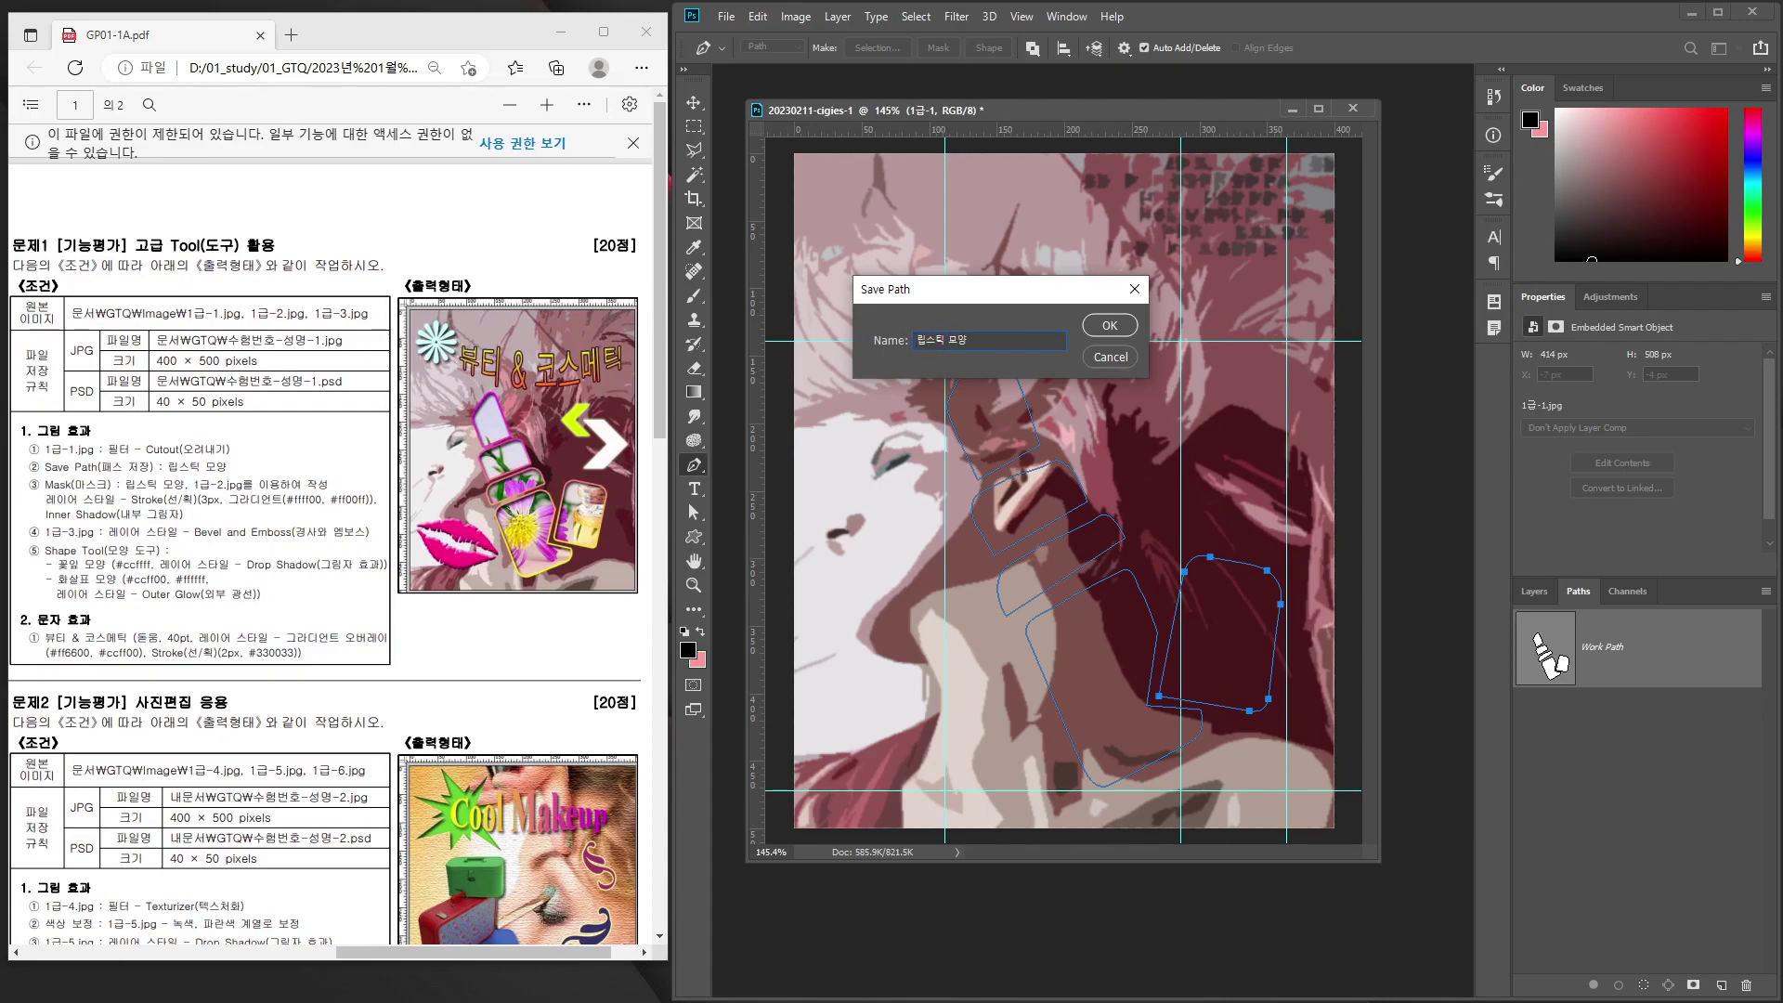
{"action": "key", "text": "Return"}
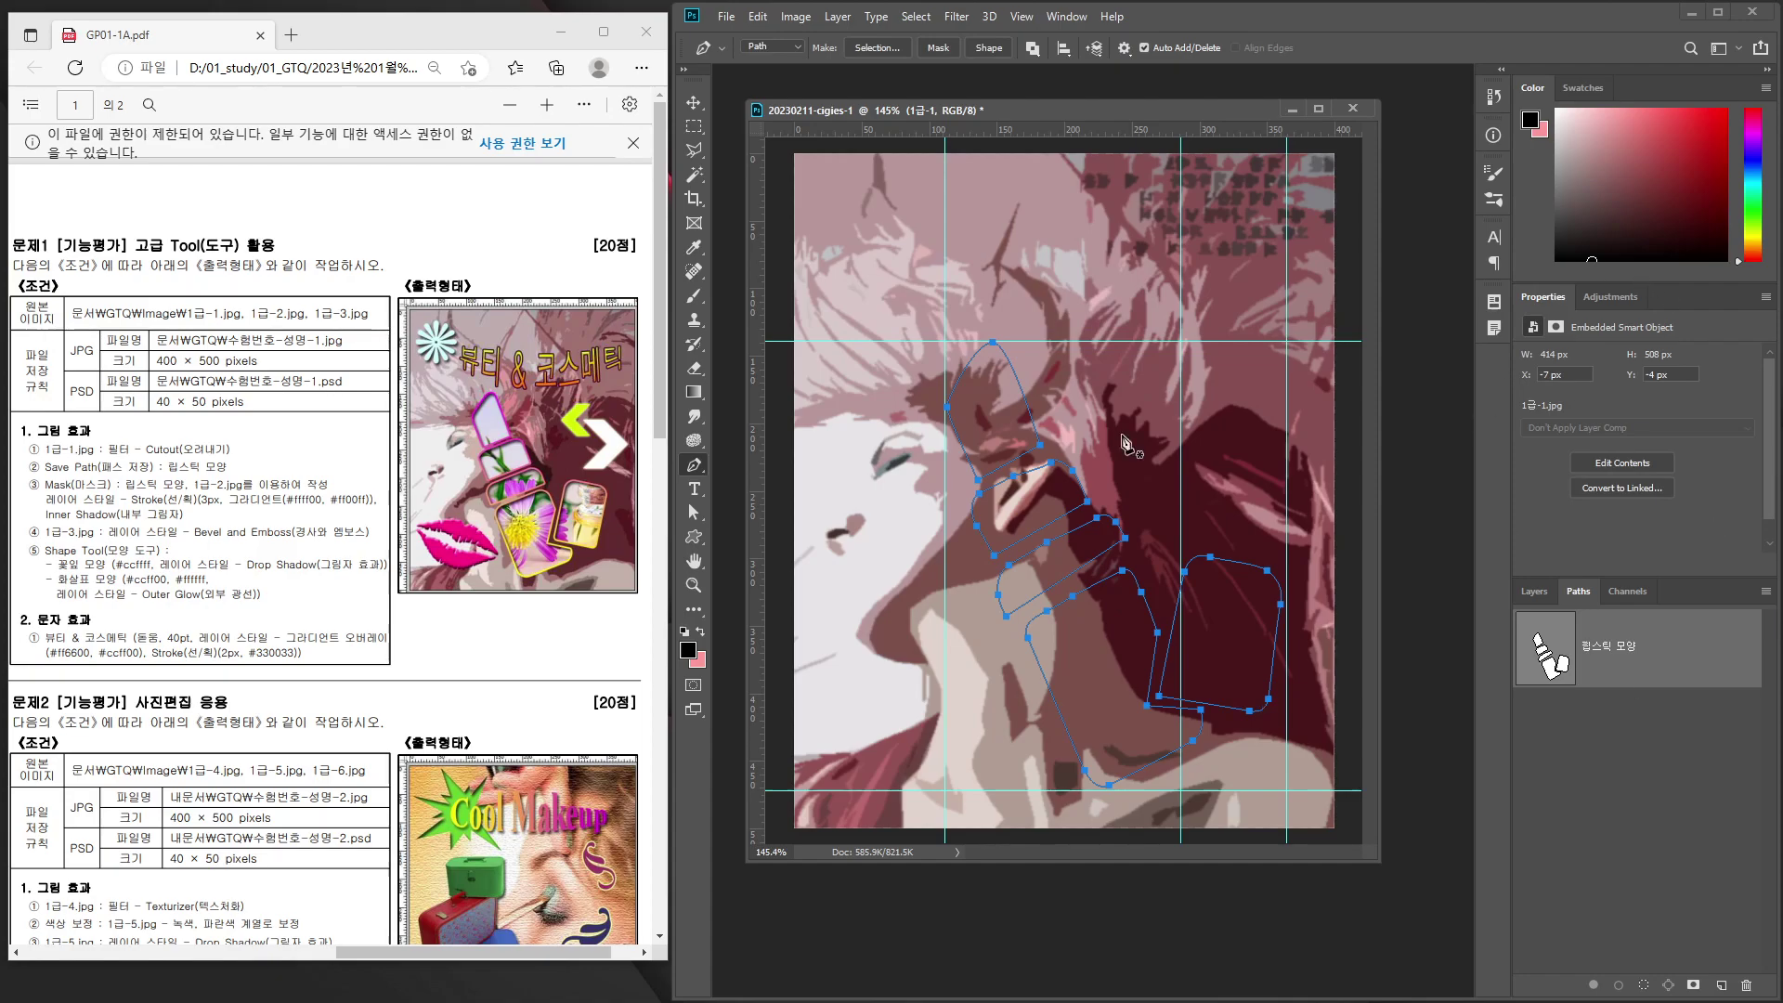
Move and scale up the 1급-2 flower photo so it sits beneath the lipstick outline.
{"action": "left_click", "coordinate": [1535, 592]}
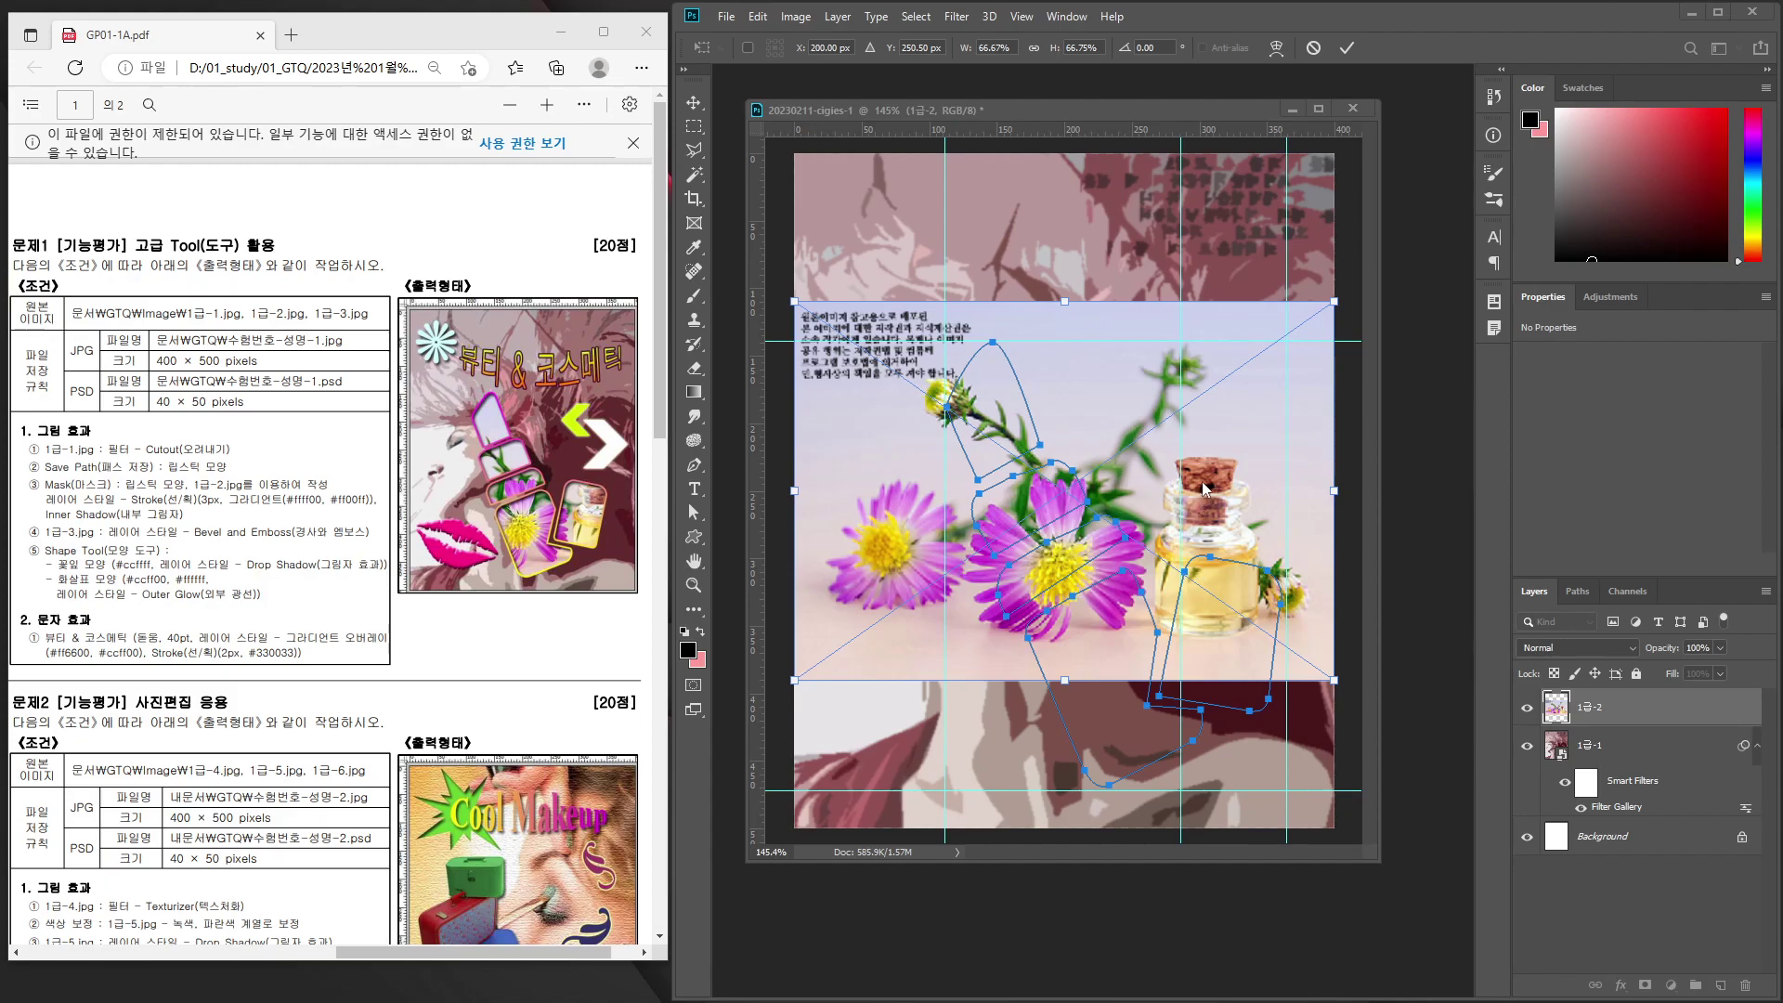
{"action": "left_click_drag", "start_coordinate": [1210, 490], "coordinate": [1260, 613]}
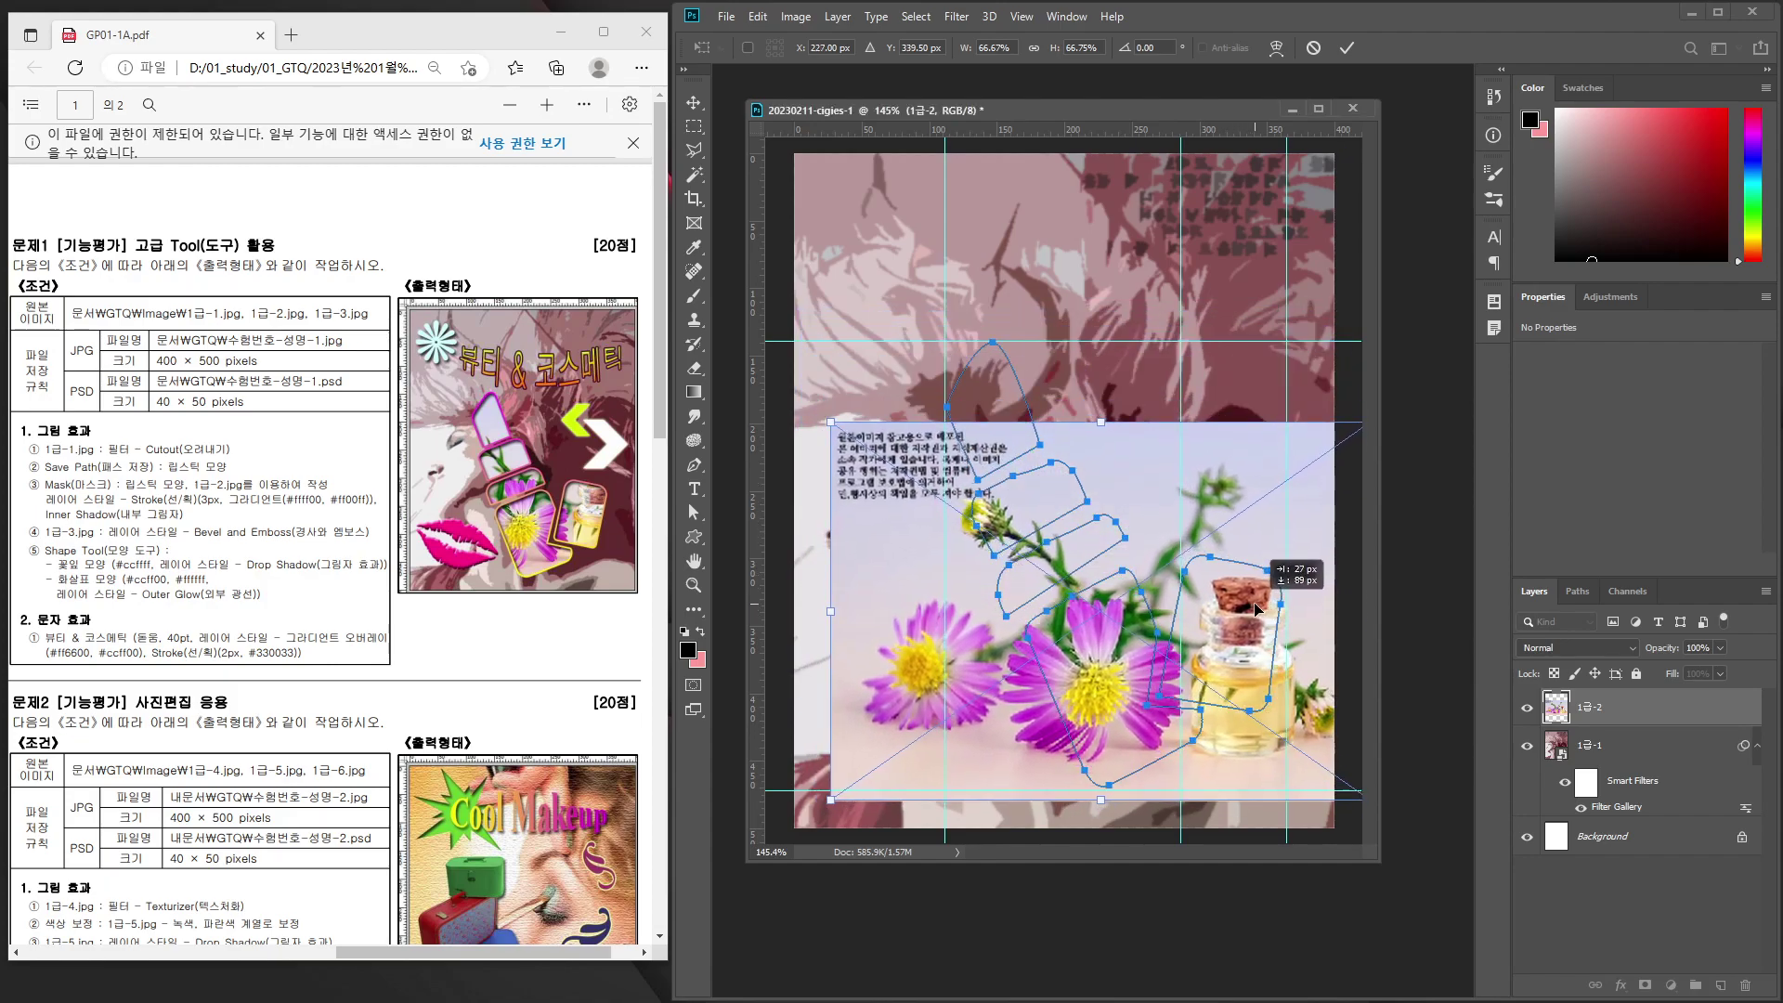
{"action": "left_click_drag", "start_coordinate": [1260, 613], "coordinate": [1250, 608]}
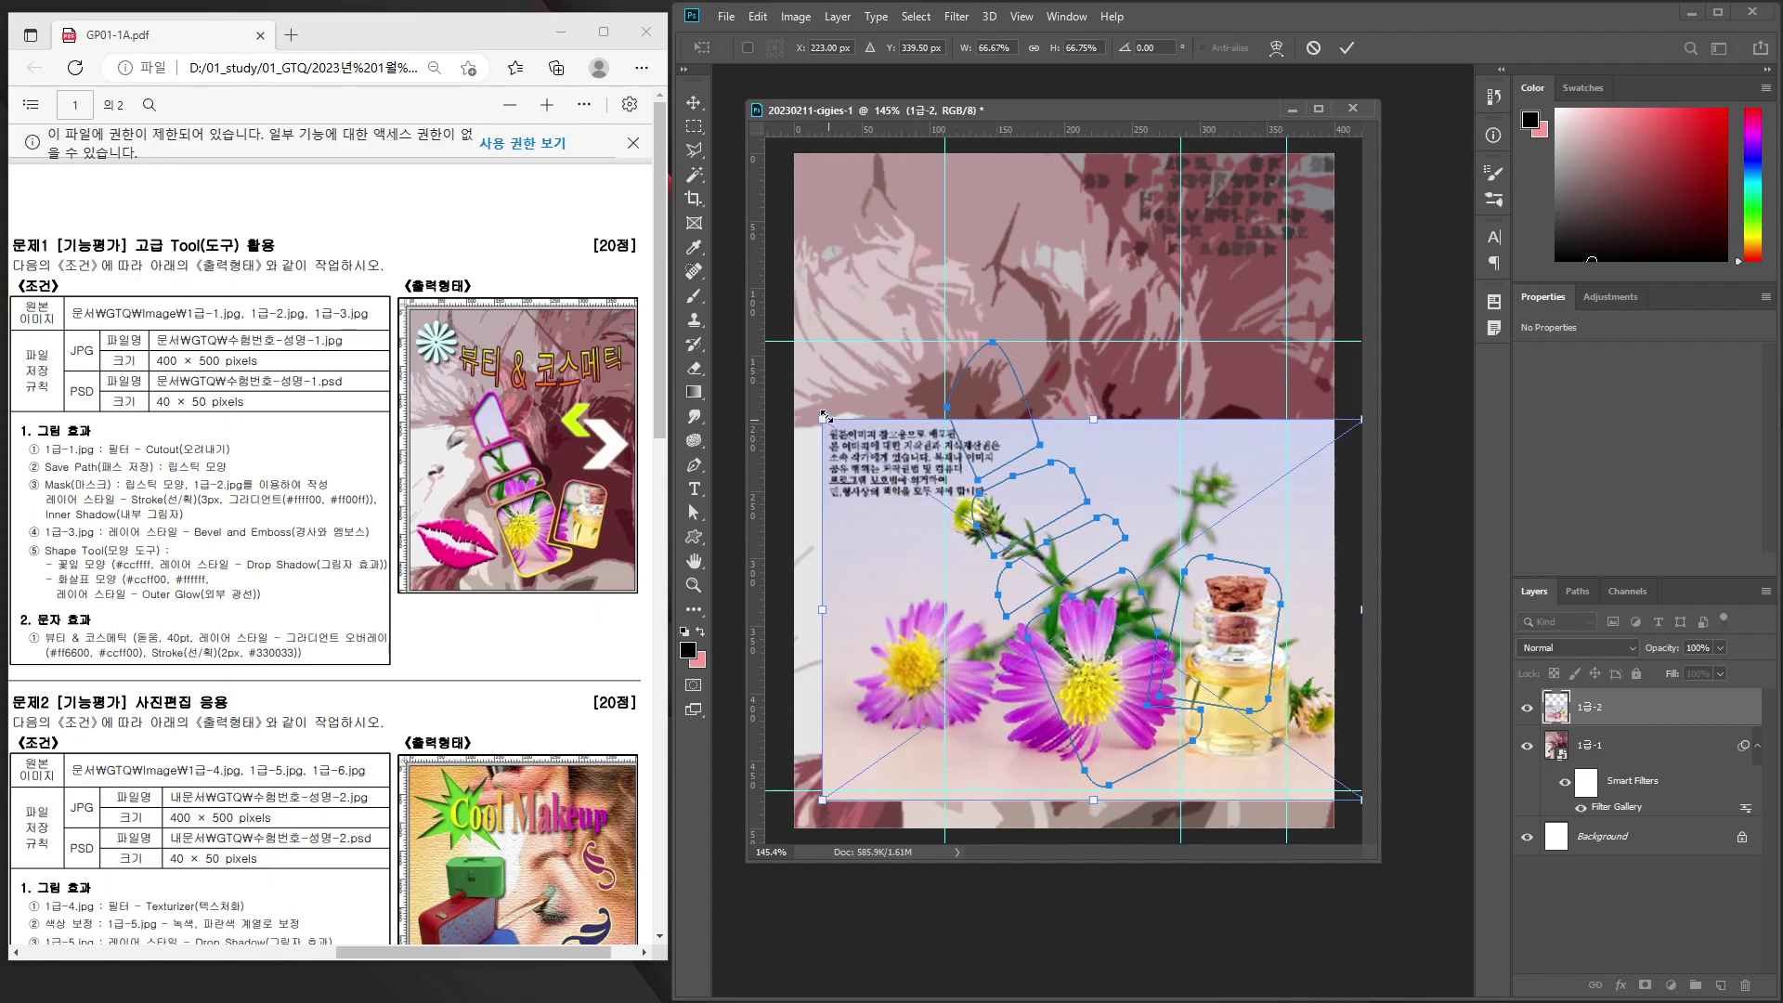
{"action": "left_click_drag", "start_coordinate": [831, 424], "coordinate": [694, 328]}
{"action": "left_click_drag", "start_coordinate": [1238, 442], "coordinate": [1284, 465]}
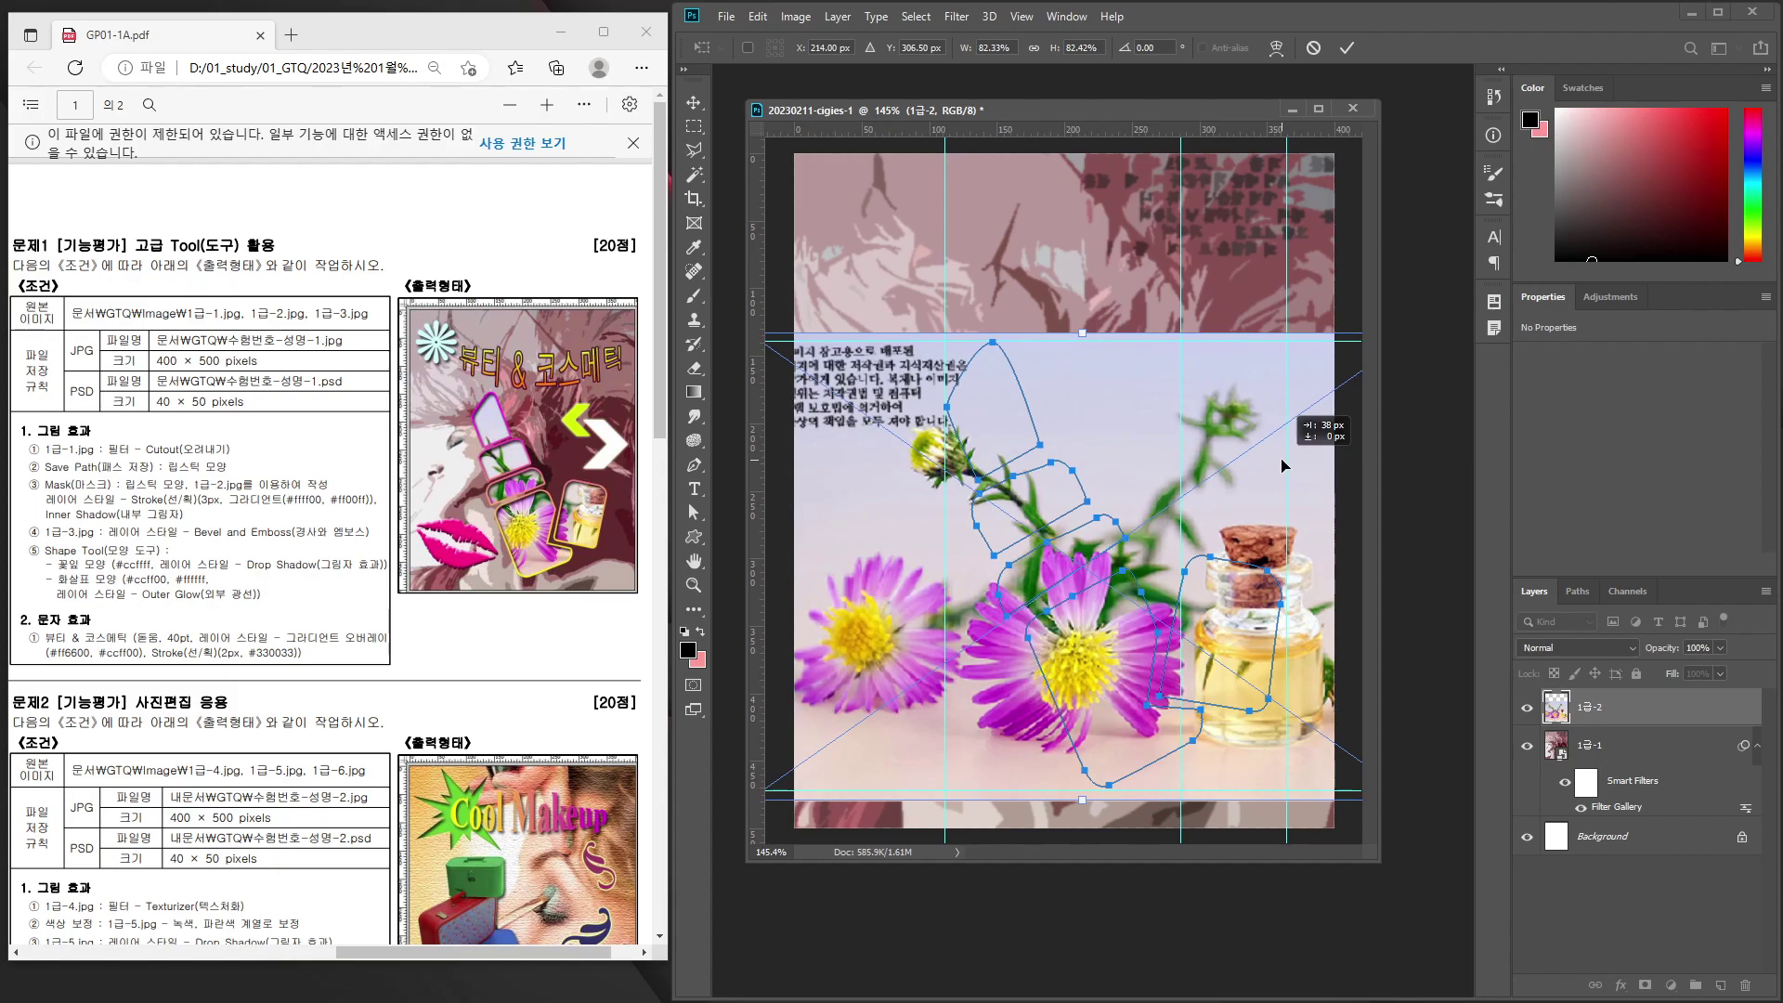
{"action": "left_click_drag", "start_coordinate": [1284, 465], "coordinate": [1279, 466]}
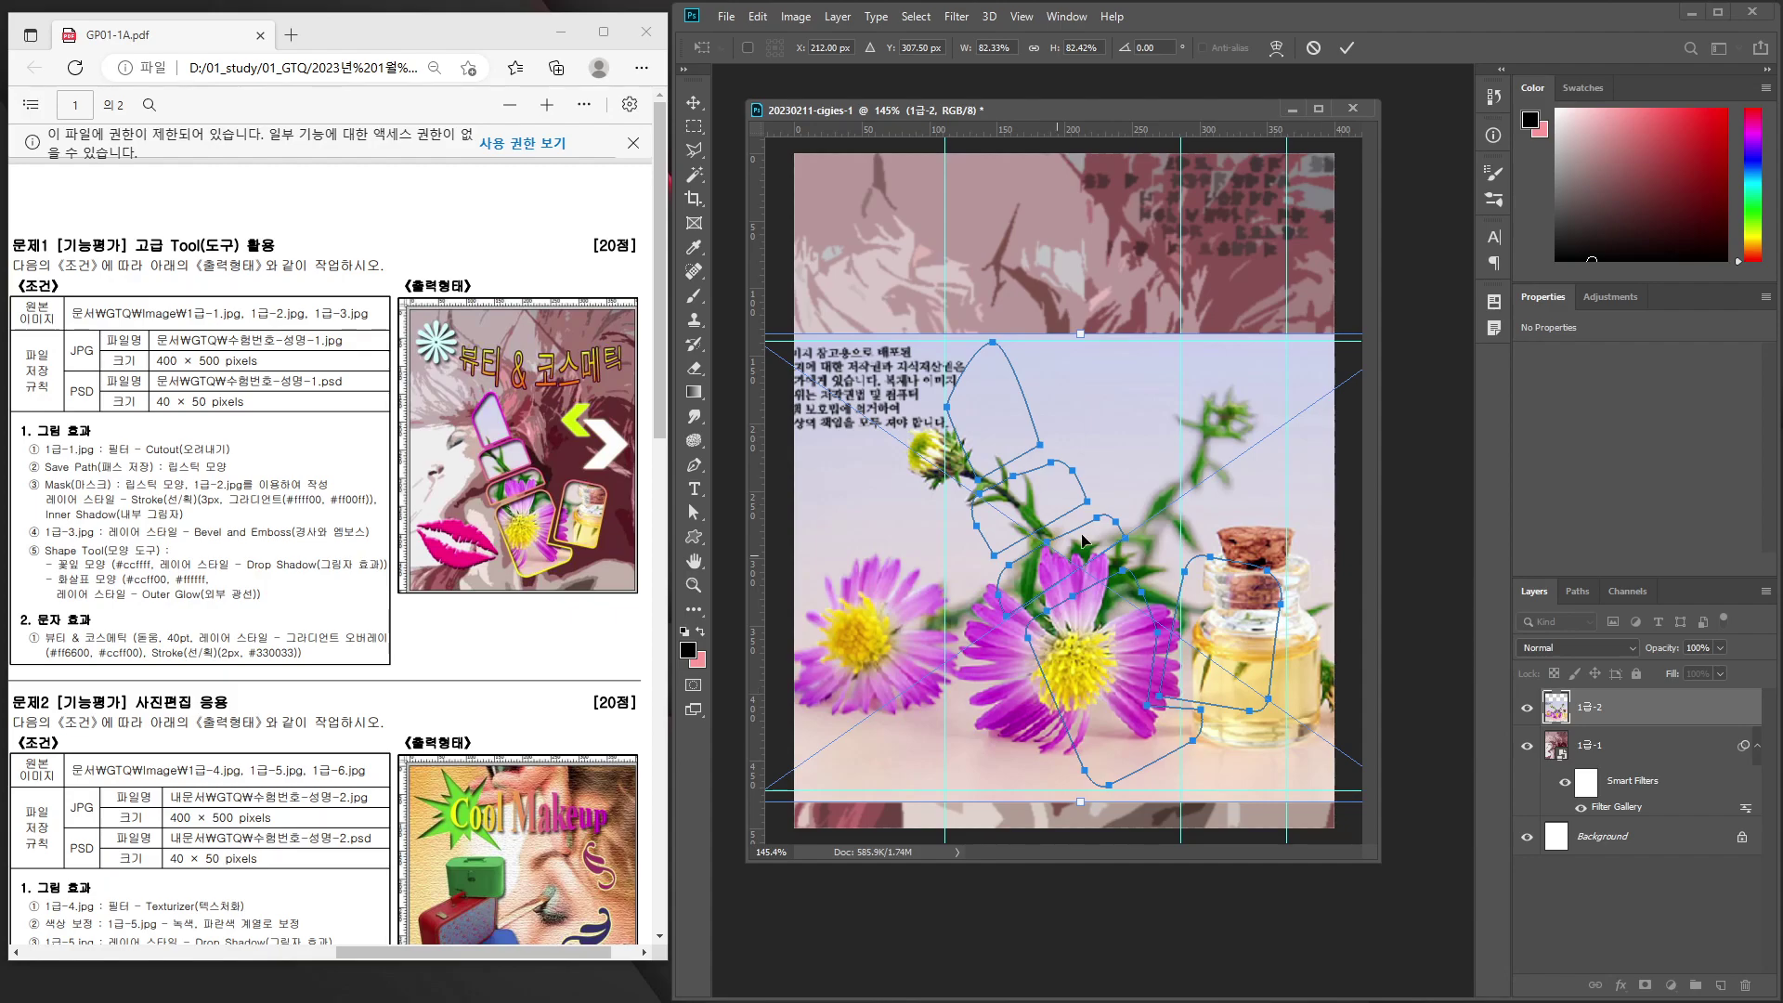
Commit the flower photo's transform and mask it to the lipstick path.
{"action": "left_click", "coordinate": [694, 465]}
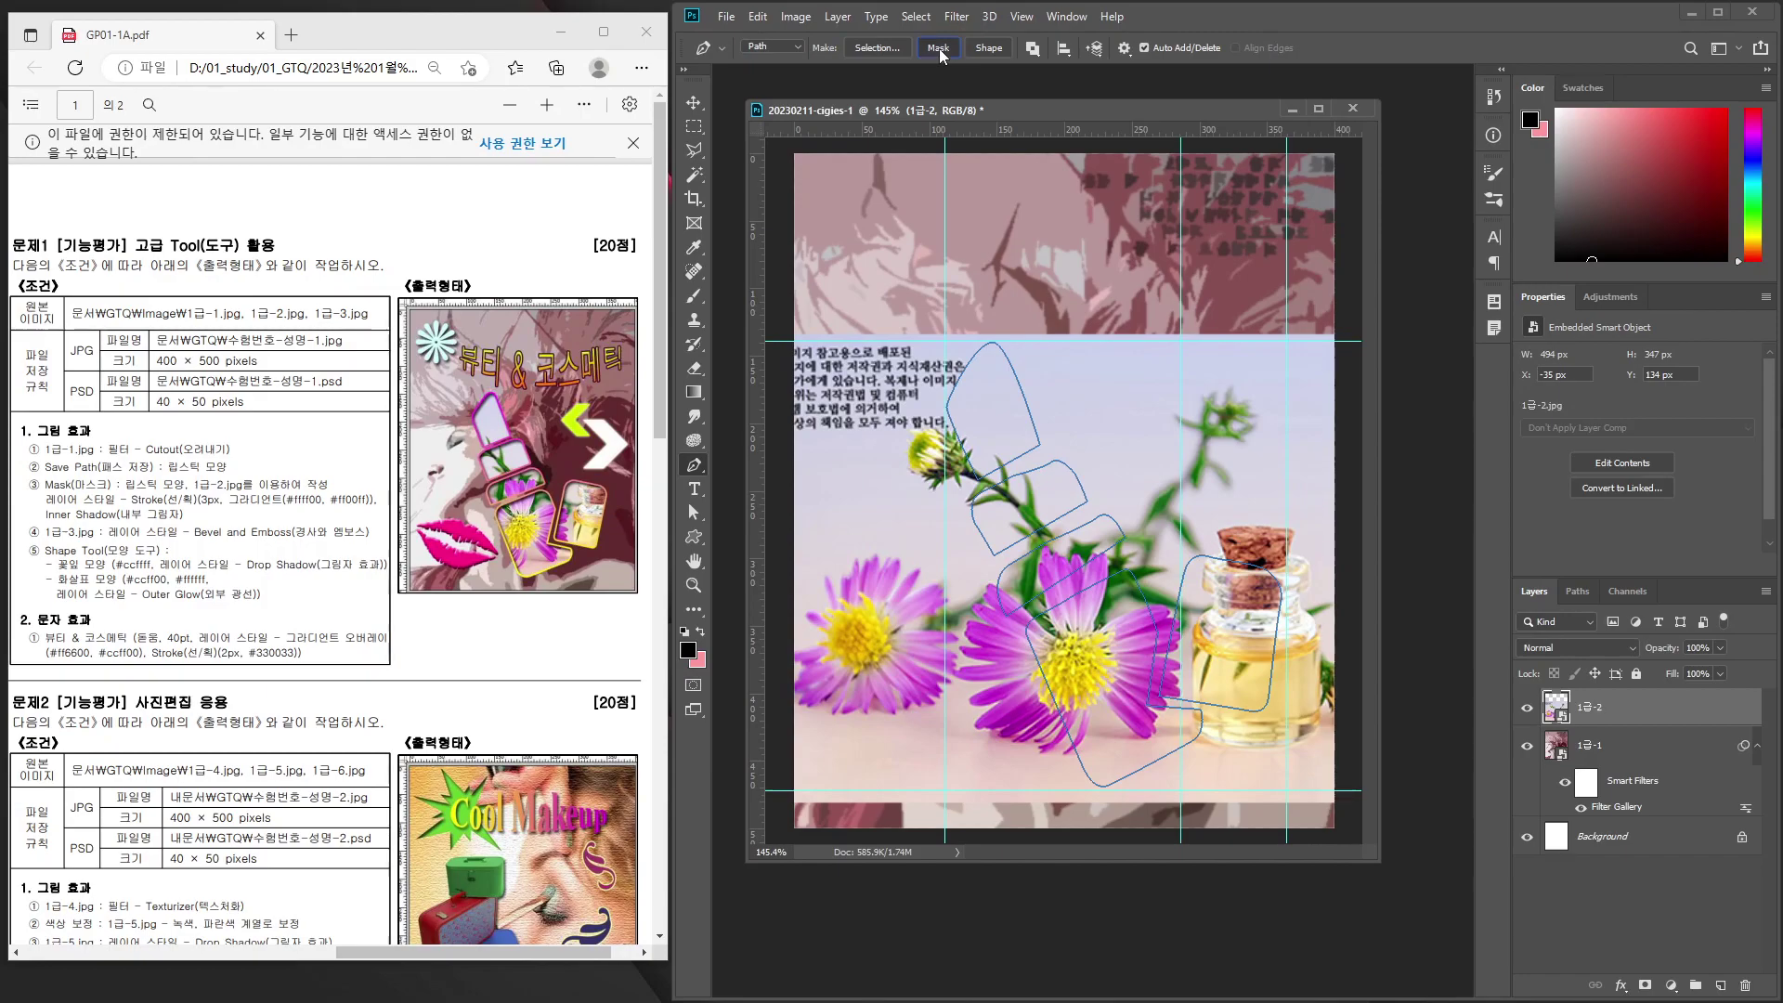
{"action": "left_click", "coordinate": [900, 97]}
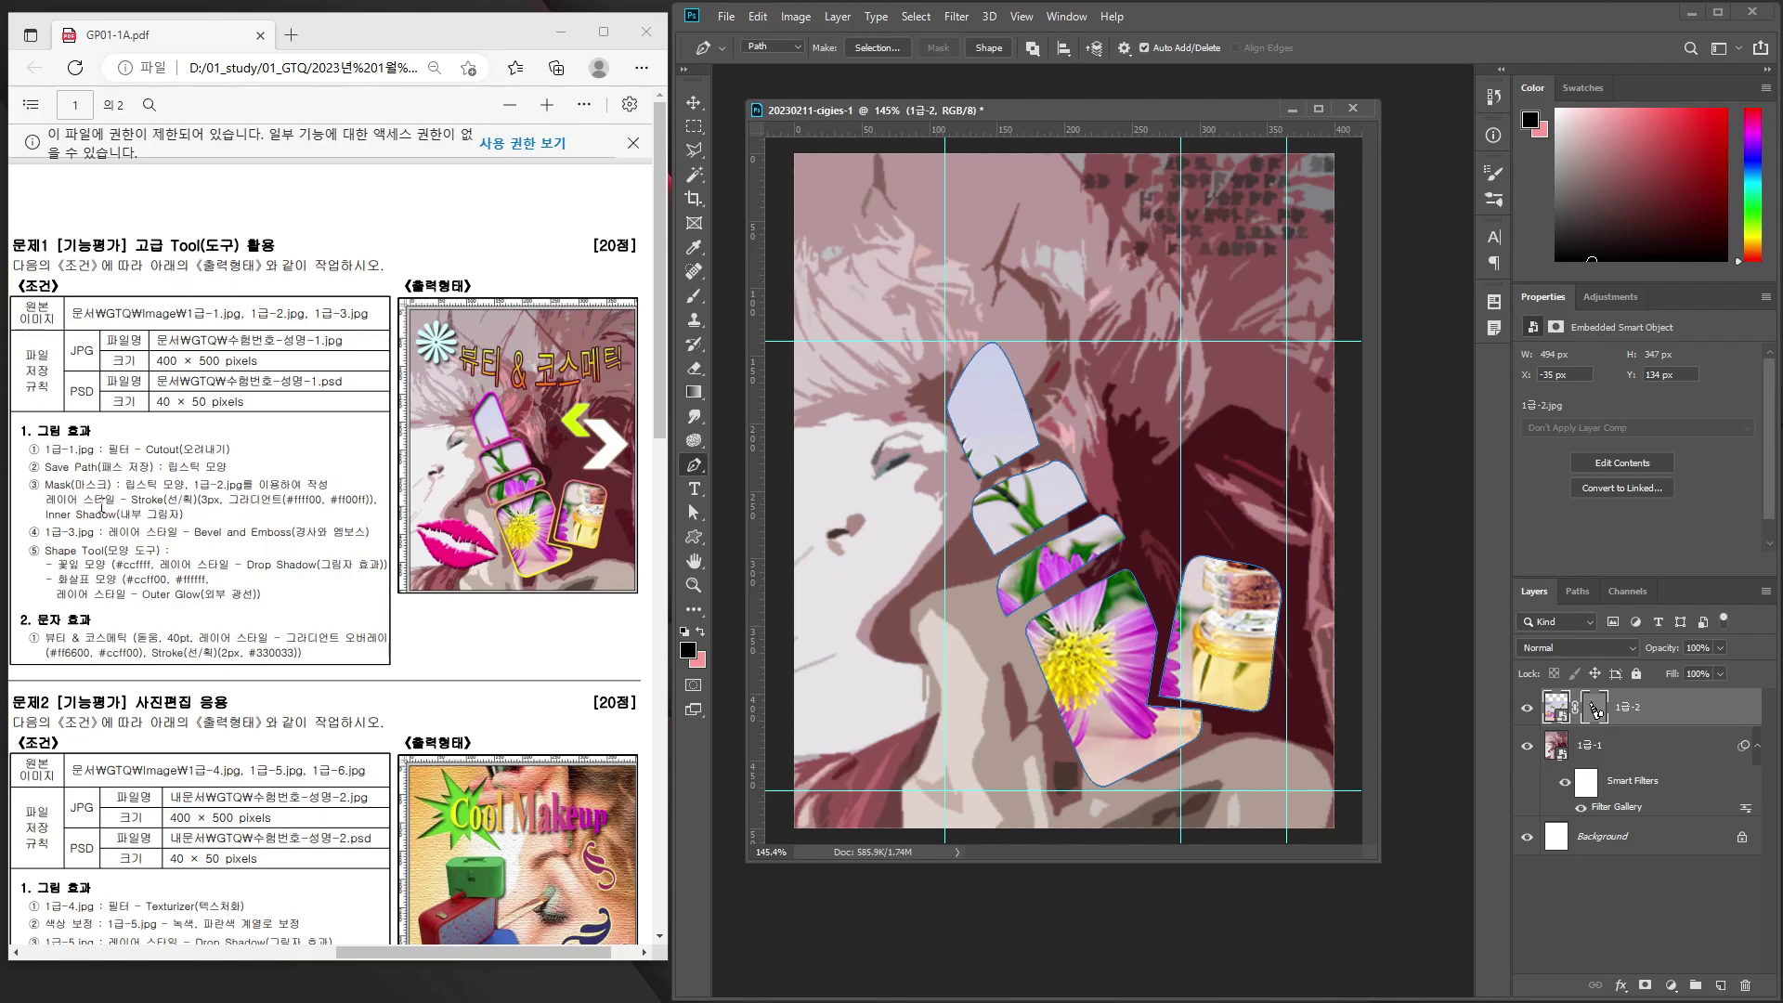
{"action": "left_click", "coordinate": [1624, 987]}
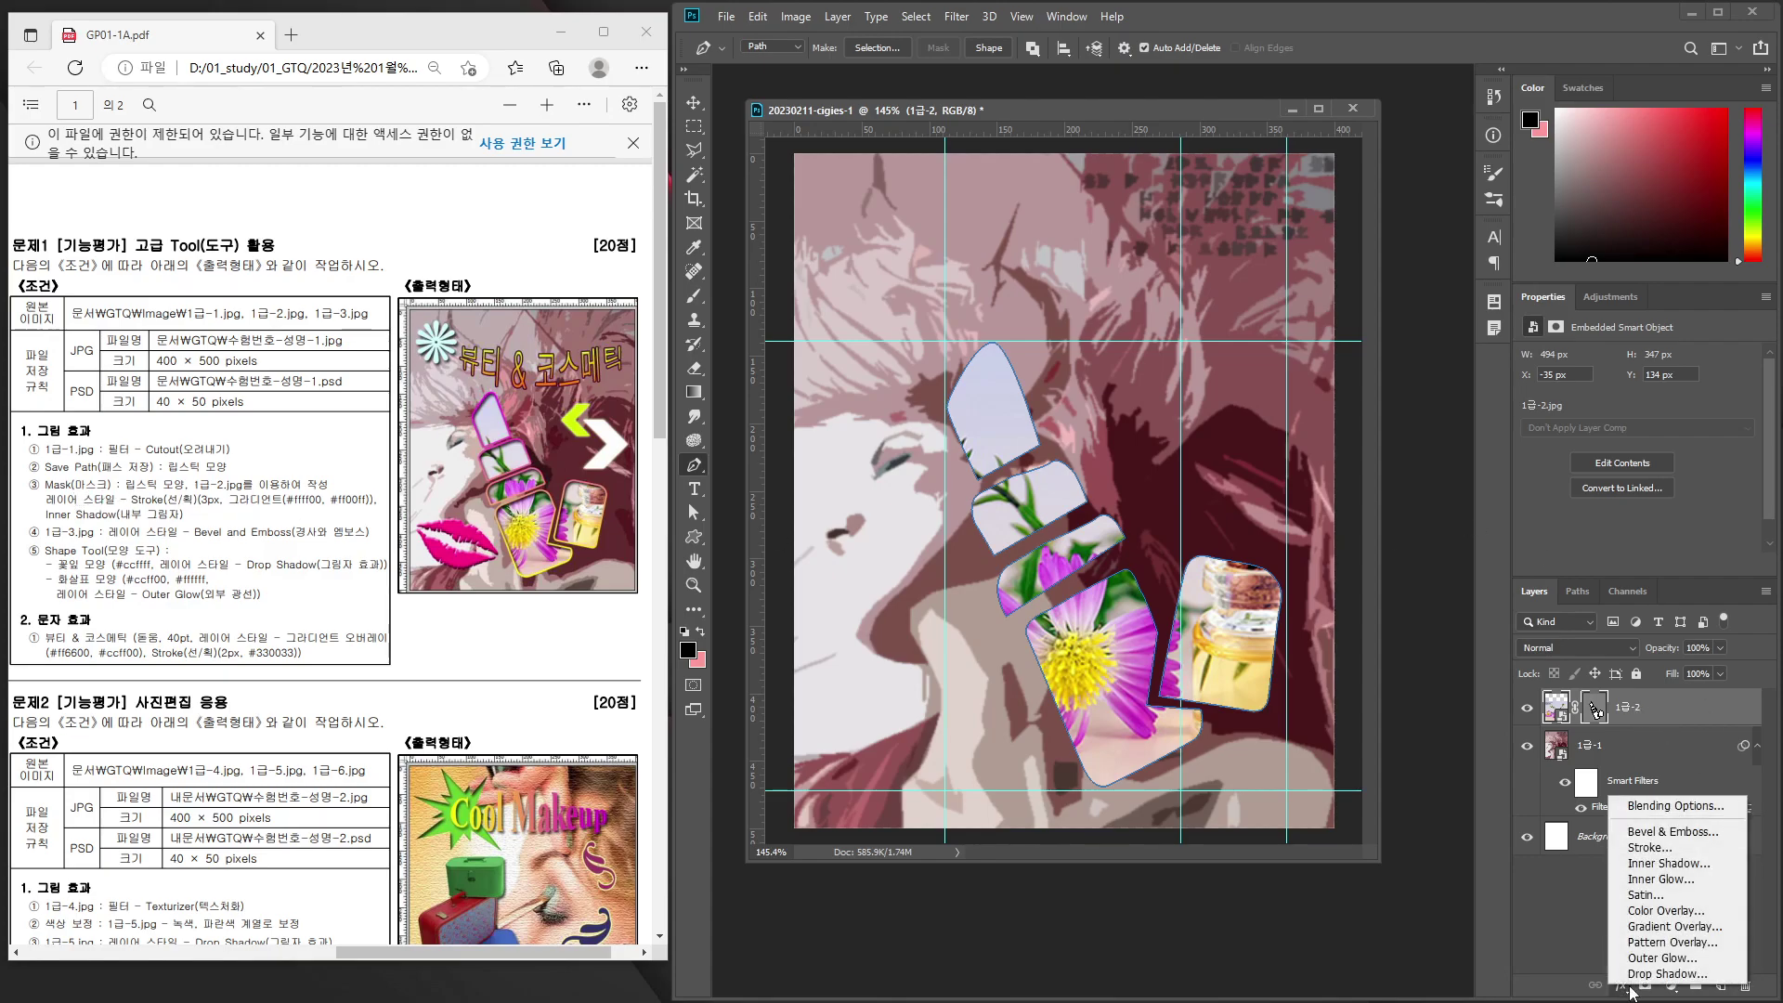
Add a 3 px Stroke effect to the masked flower photo layer.
{"action": "left_click", "coordinate": [1658, 849]}
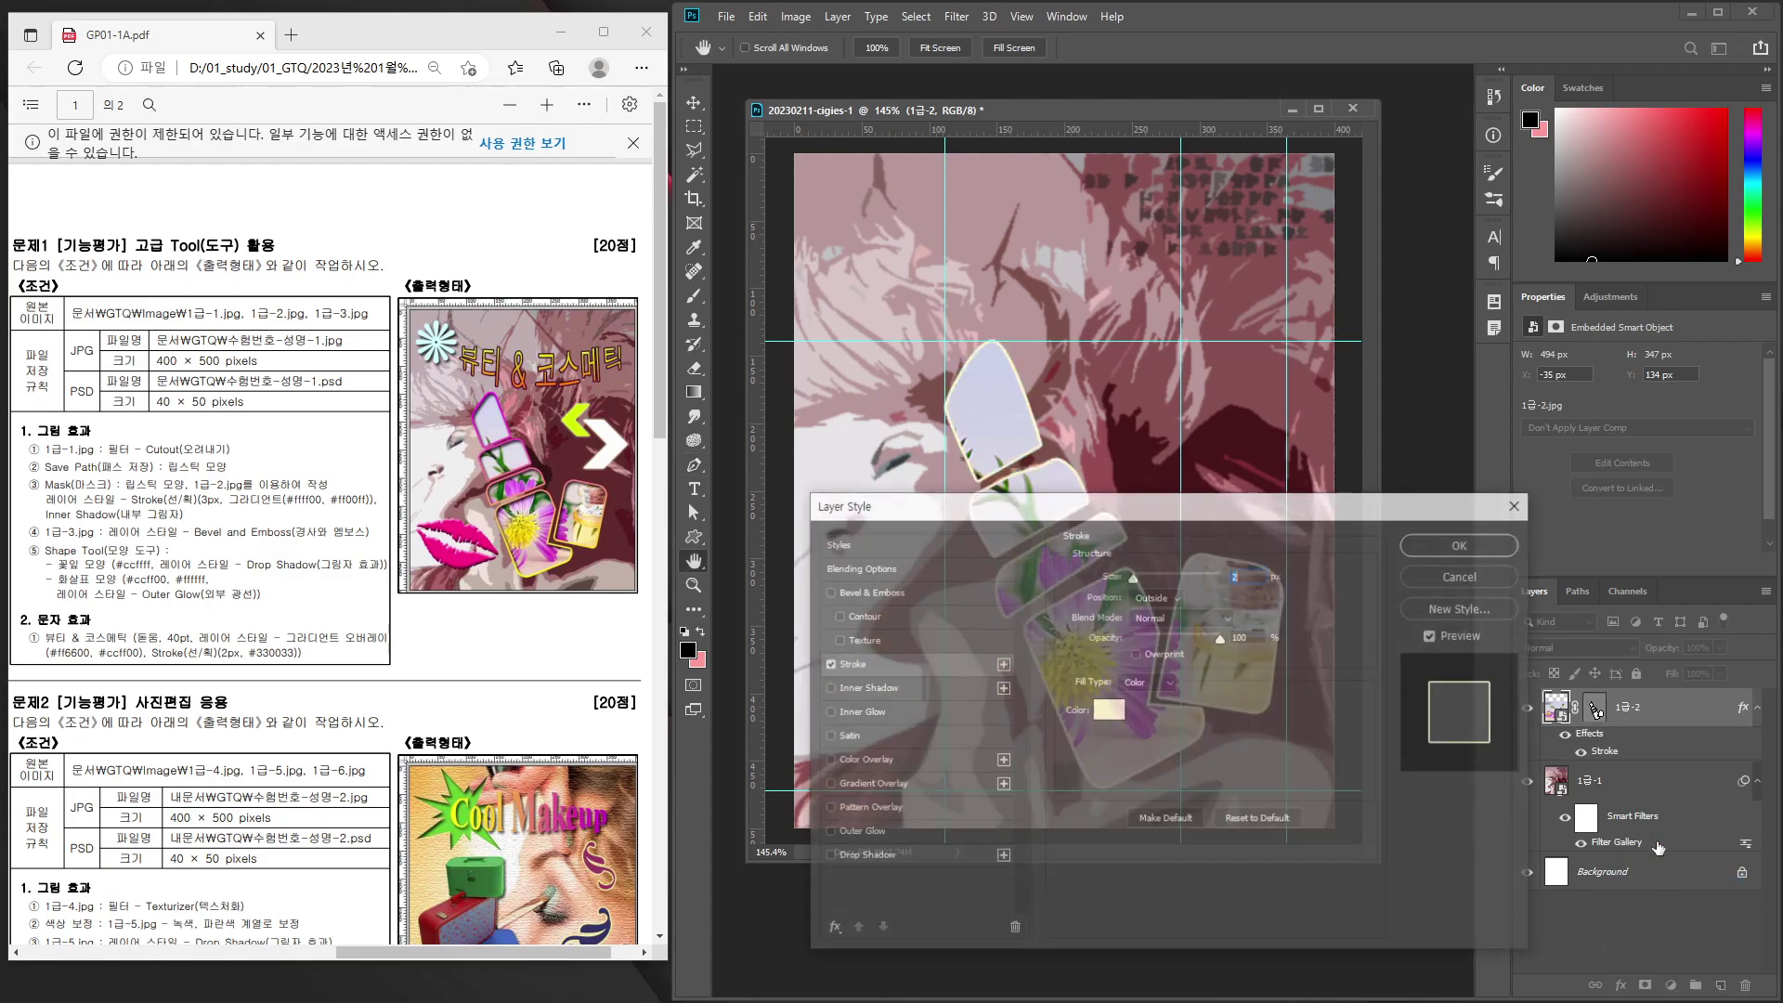
{"action": "type", "text": "3"}
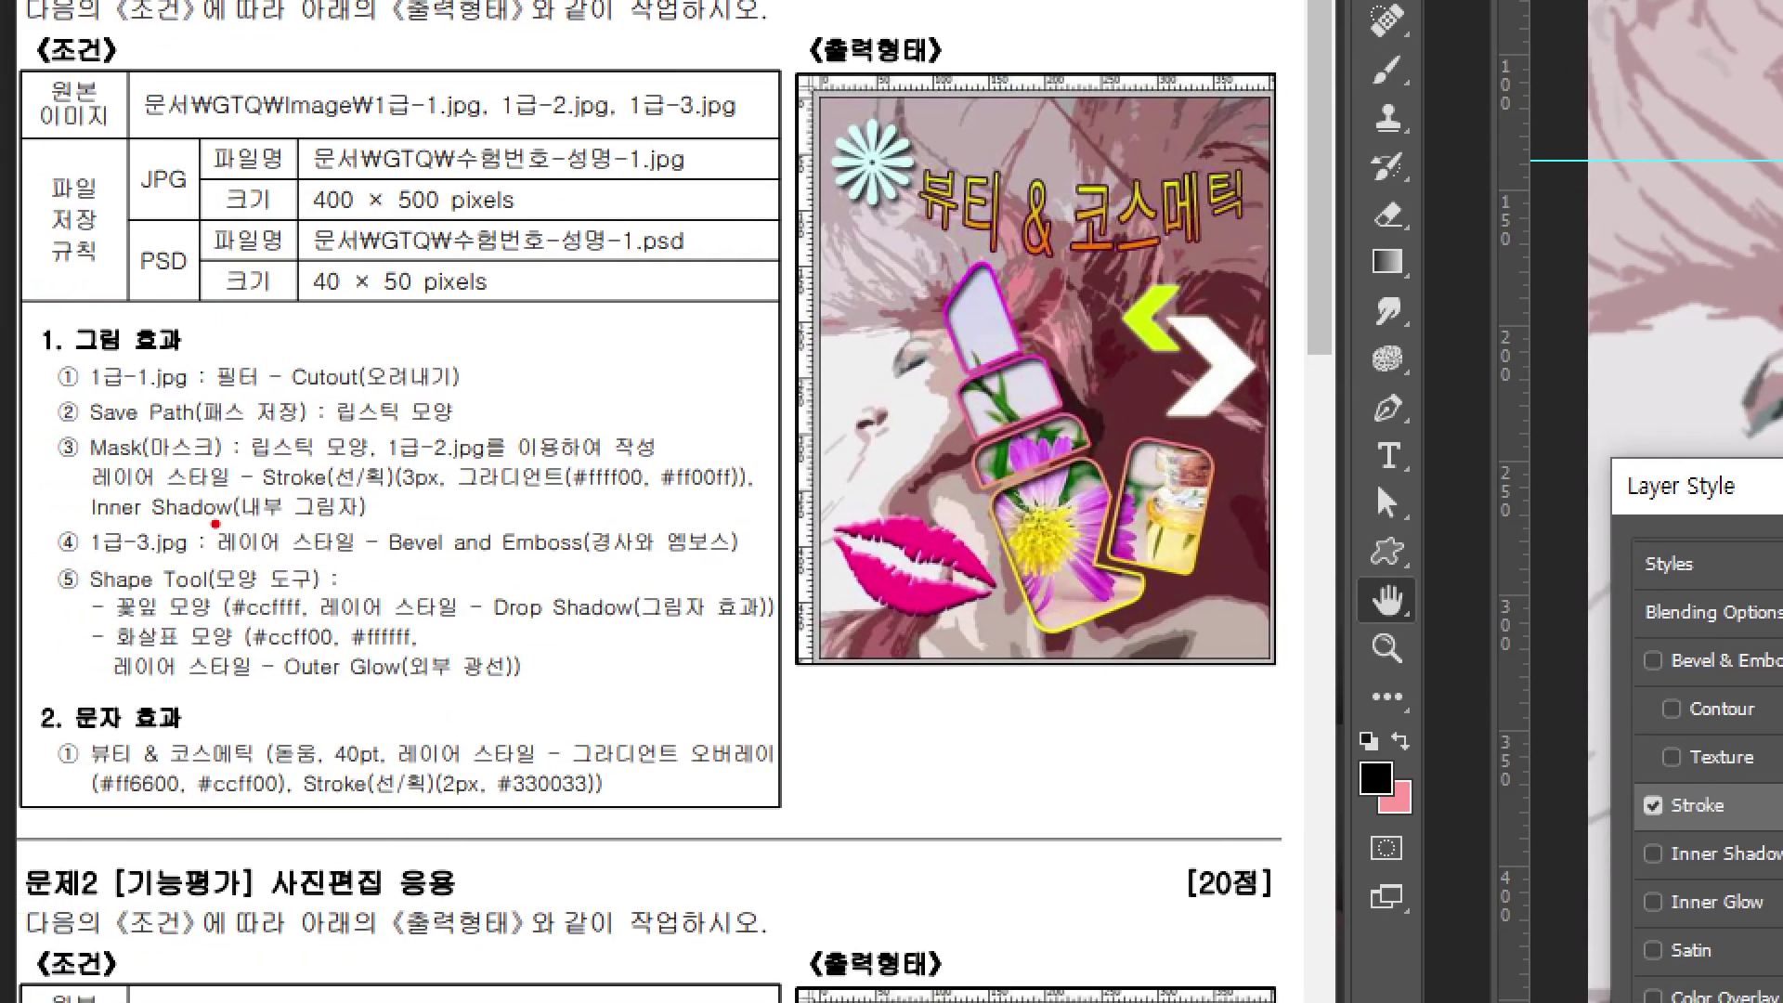
{"action": "left_click_drag", "start_coordinate": [447, 493], "coordinate": [769, 492]}
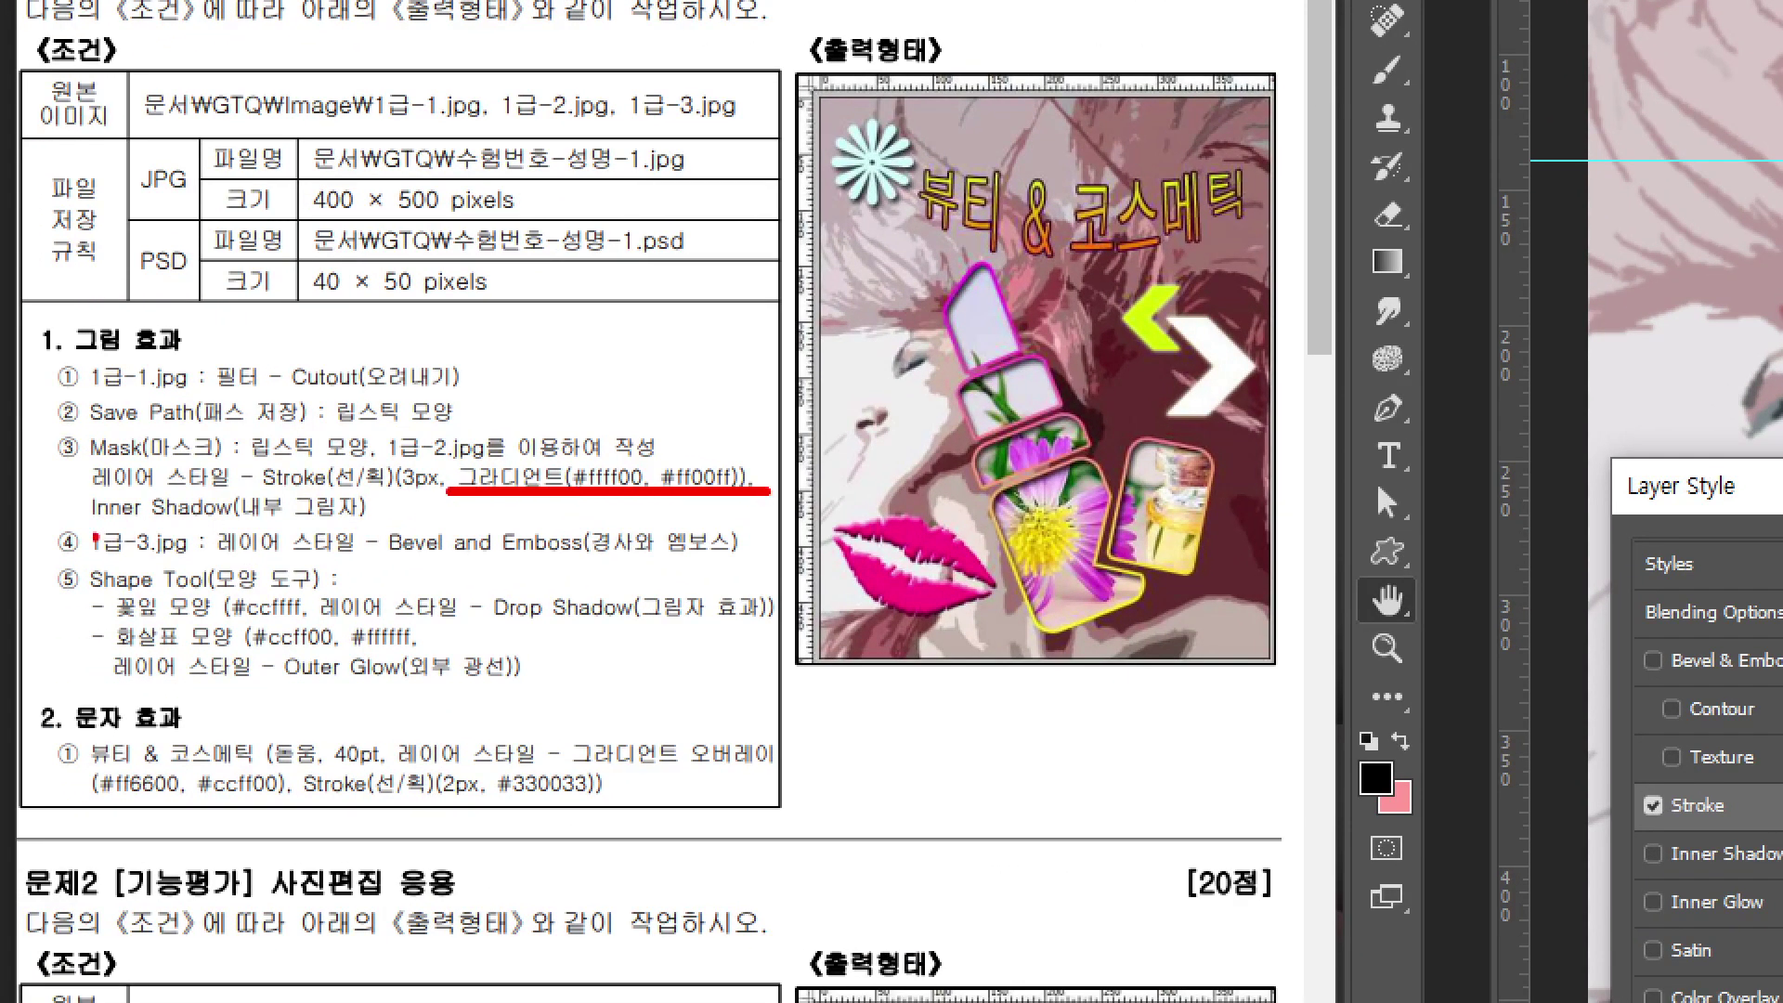
{"action": "left_click_drag", "start_coordinate": [82, 524], "coordinate": [370, 519]}
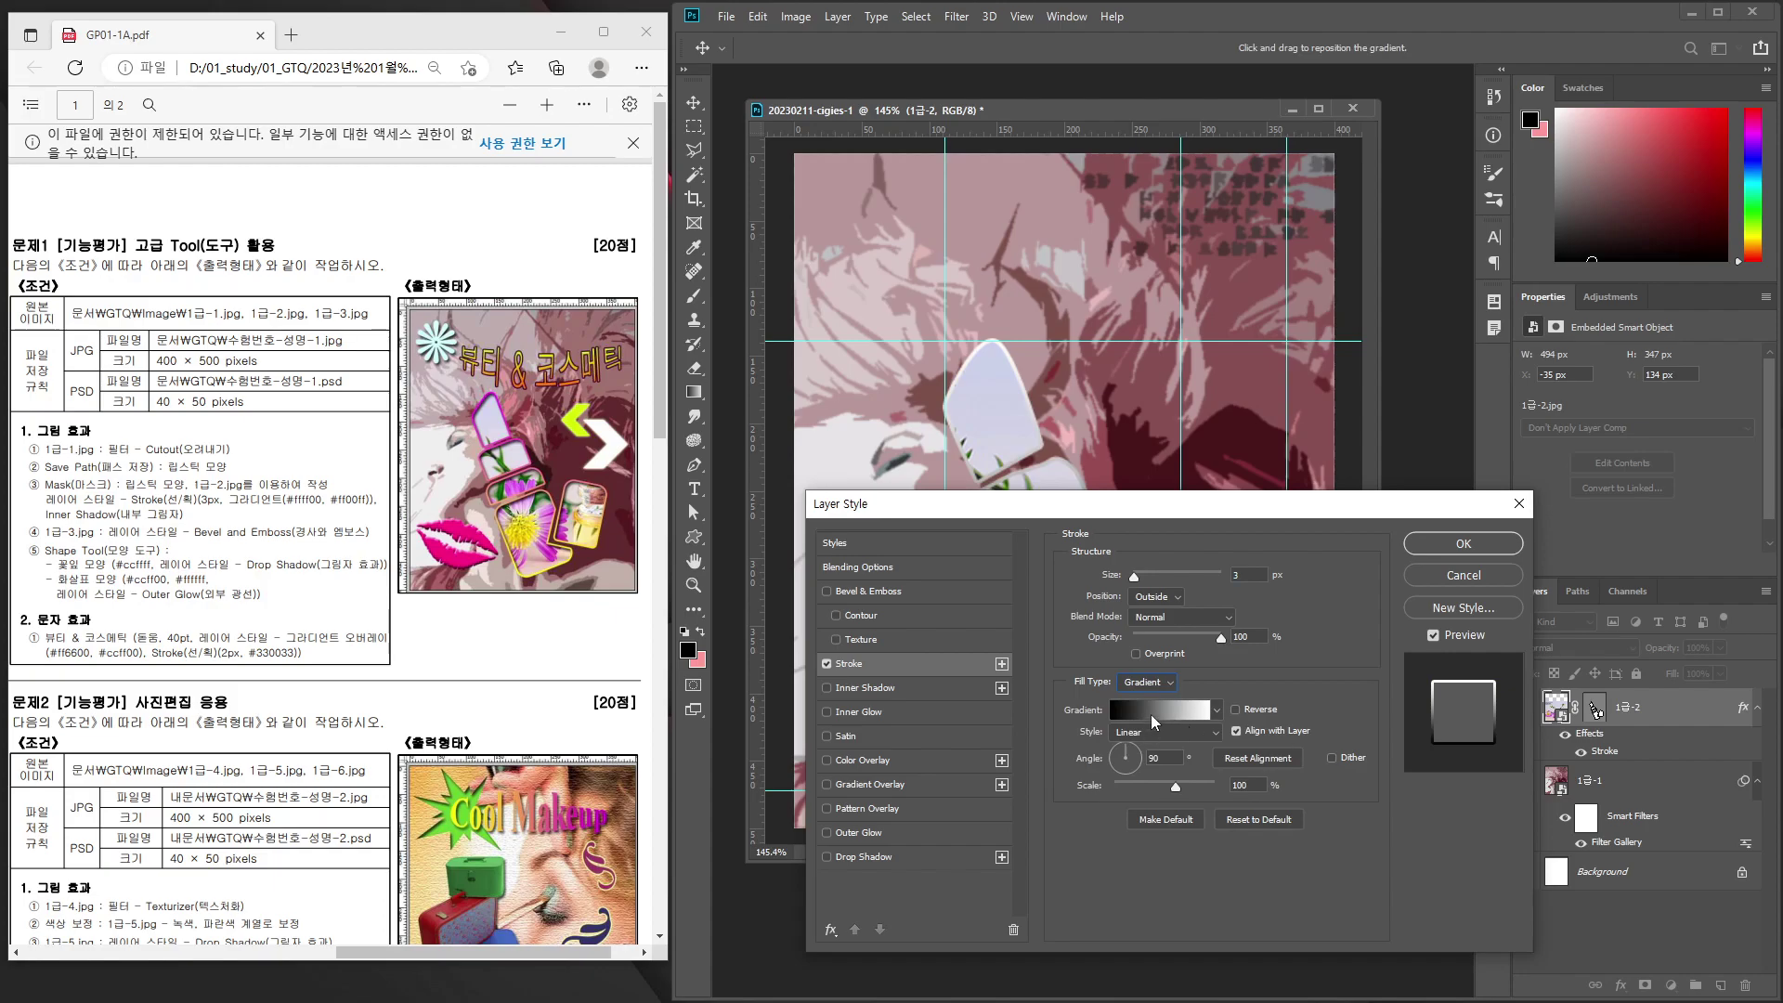
Set the stroke's gradient from yellow #ffff00 to magenta #ff00ff.
{"action": "left_click", "coordinate": [1154, 715]}
{"action": "left_click", "coordinate": [694, 499]}
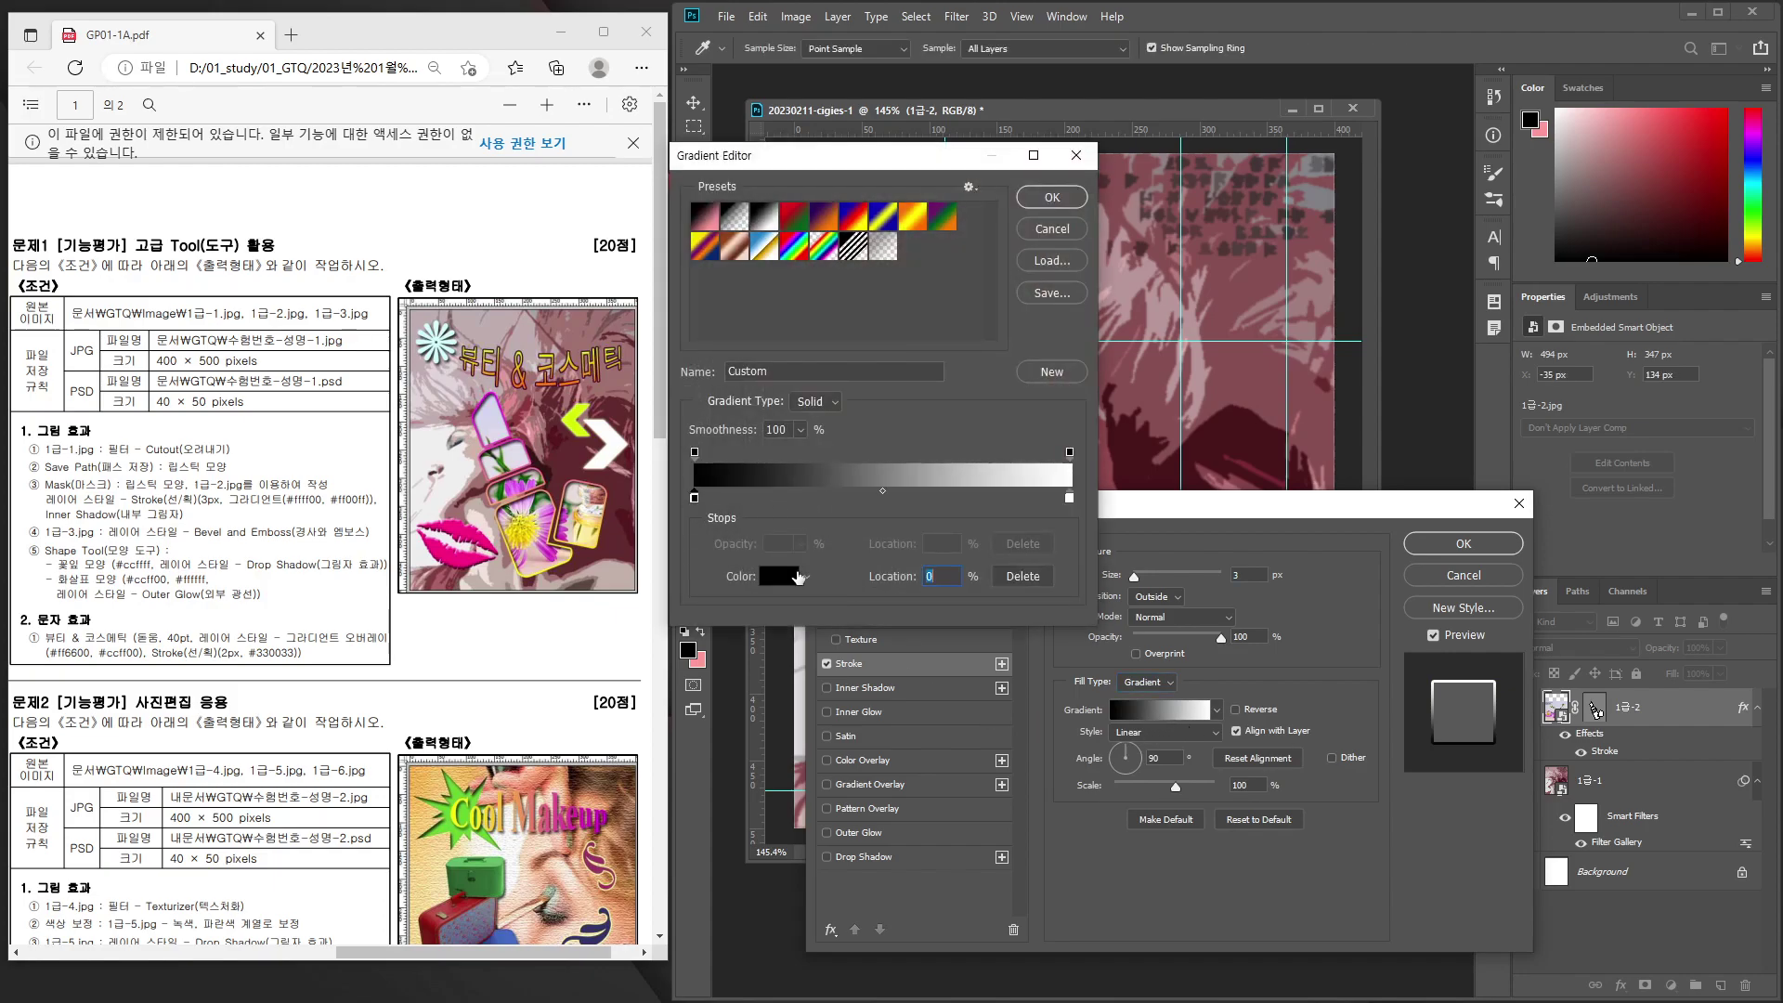
{"action": "left_click", "coordinate": [779, 575]}
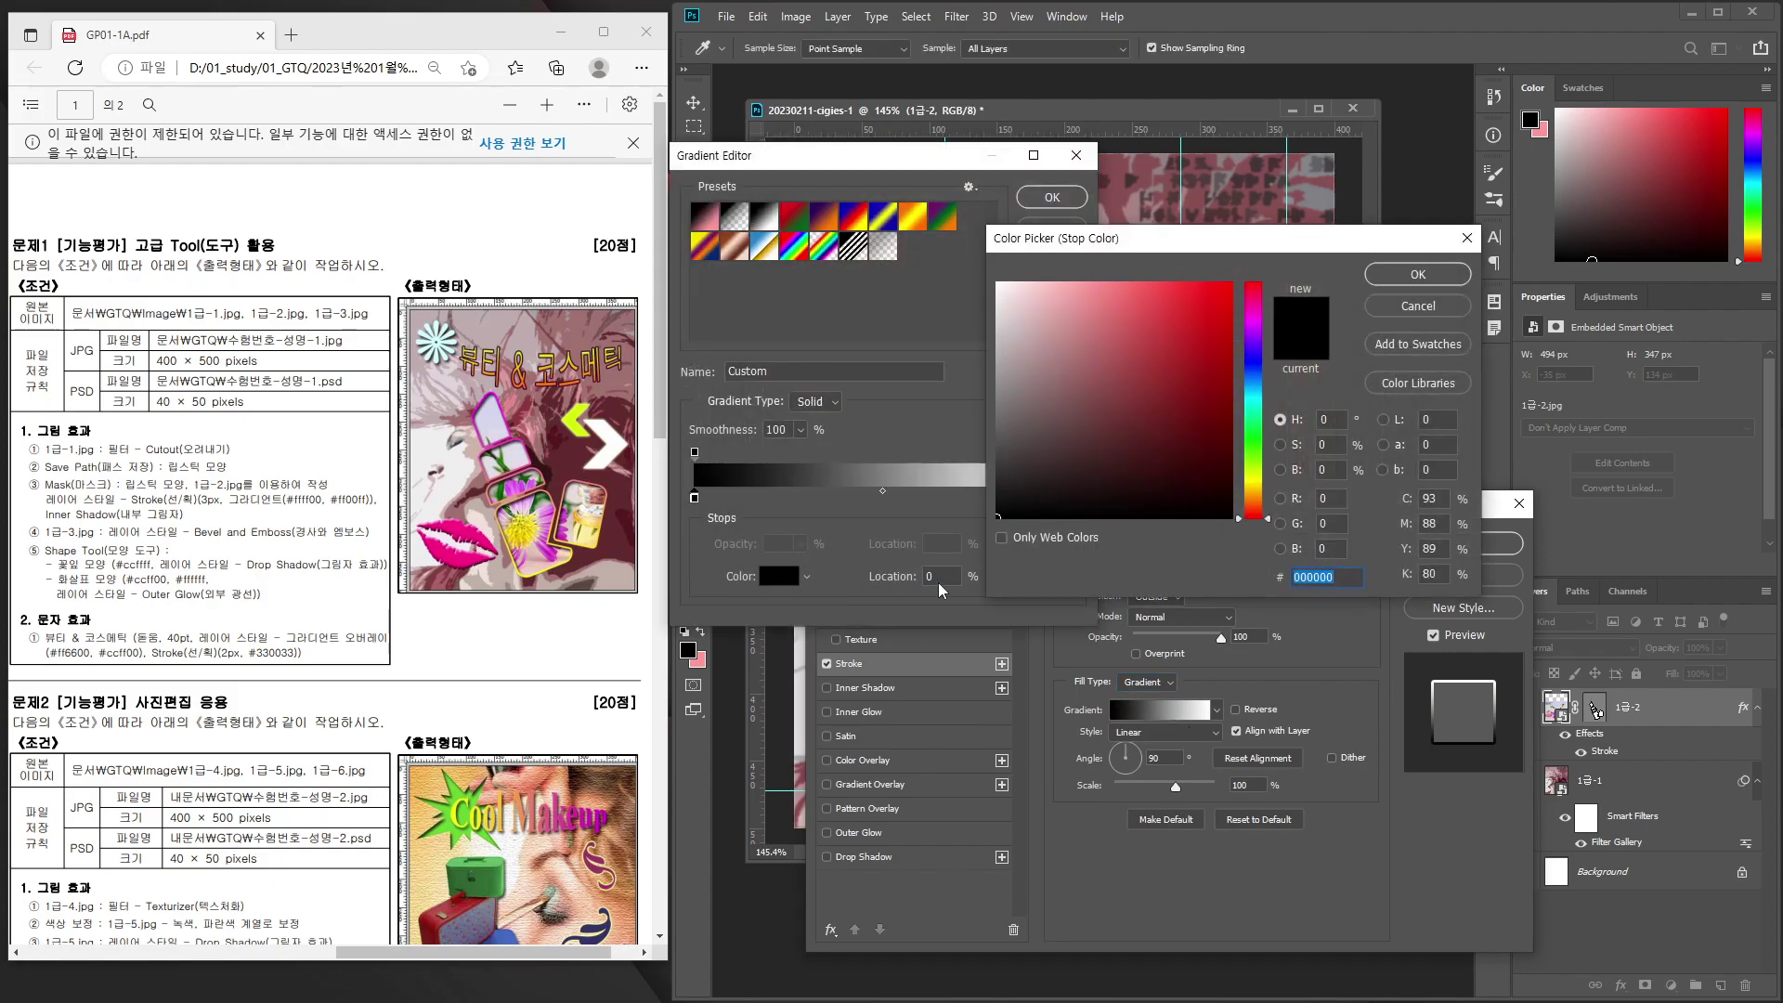
{"action": "type", "text": "ffff00"}
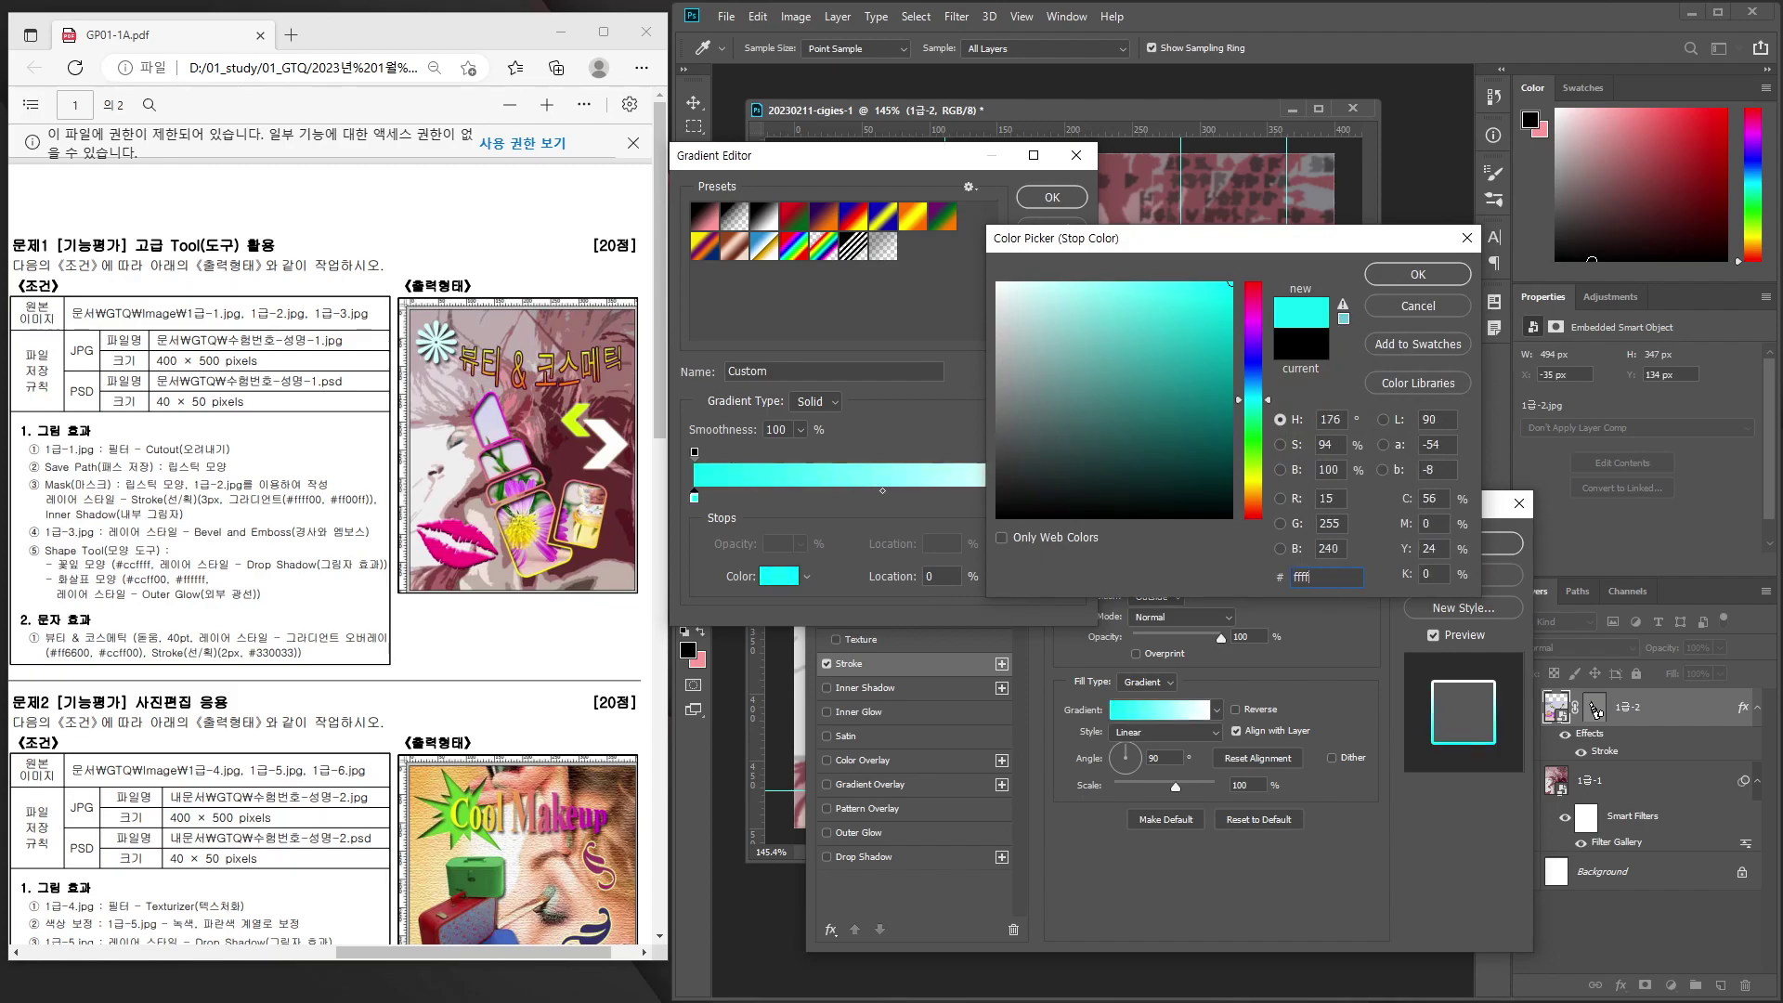
{"action": "key", "text": "Return"}
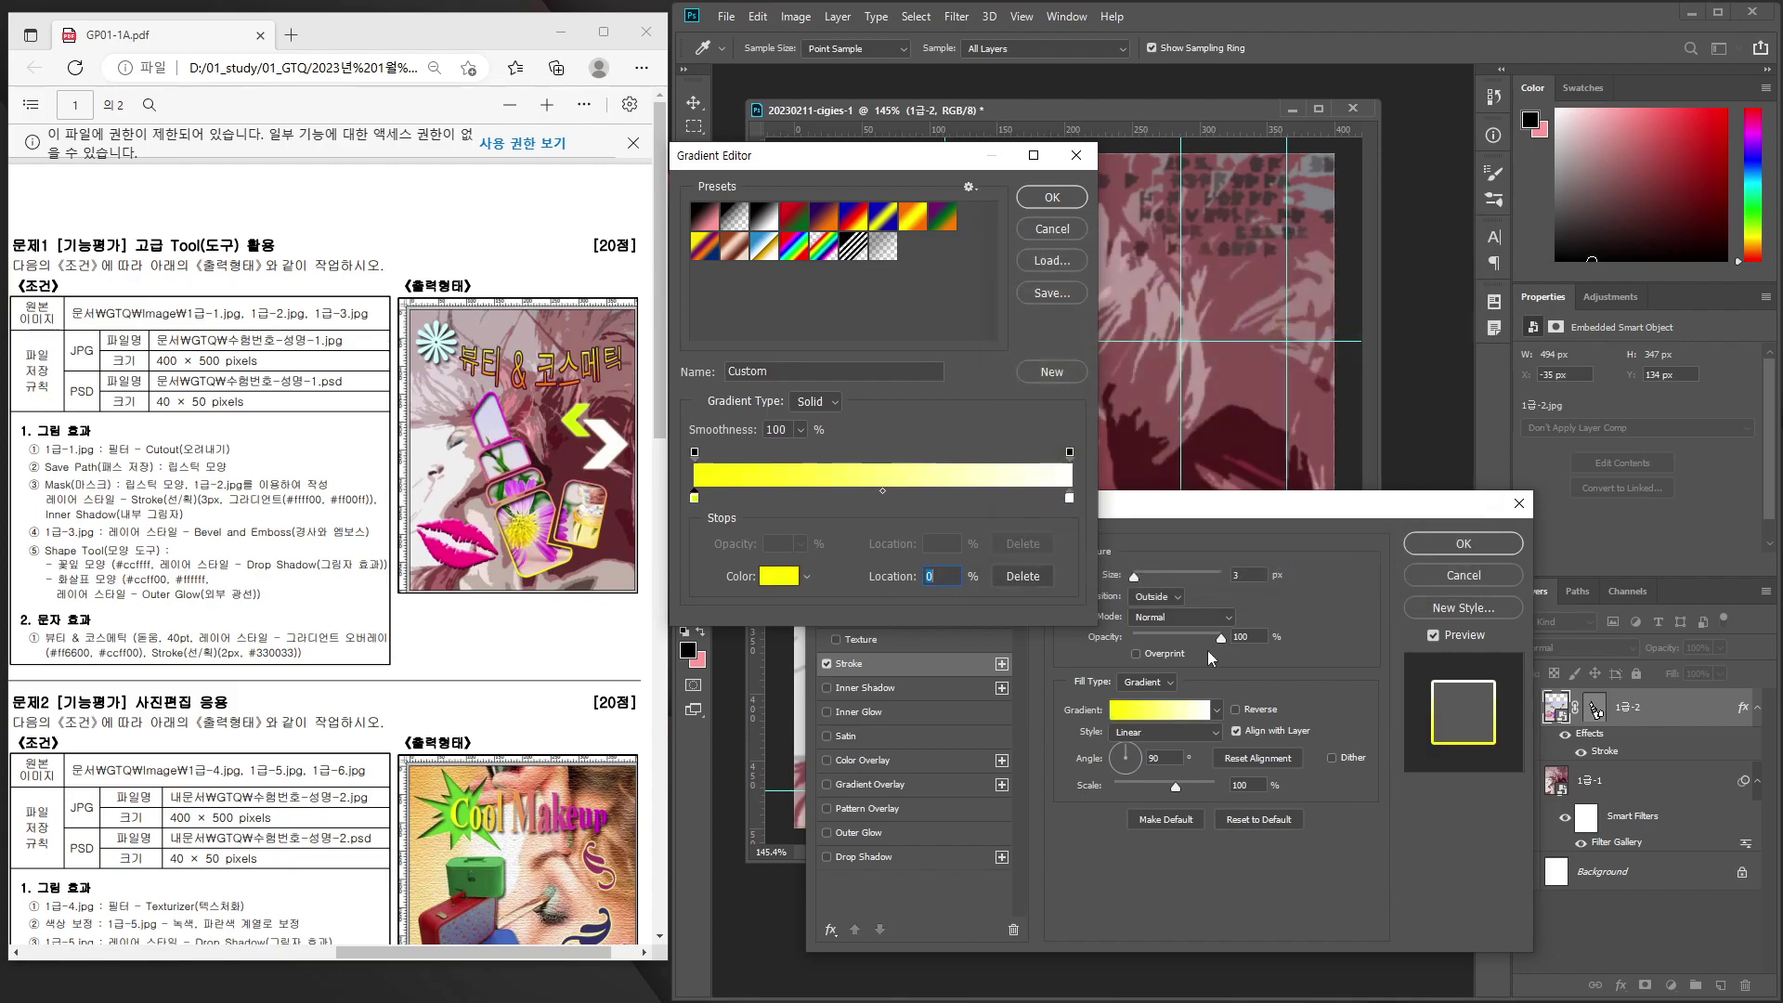
{"action": "left_click", "coordinate": [1068, 498]}
{"action": "left_click", "coordinate": [779, 576]}
{"action": "type", "text": "ff00f"}
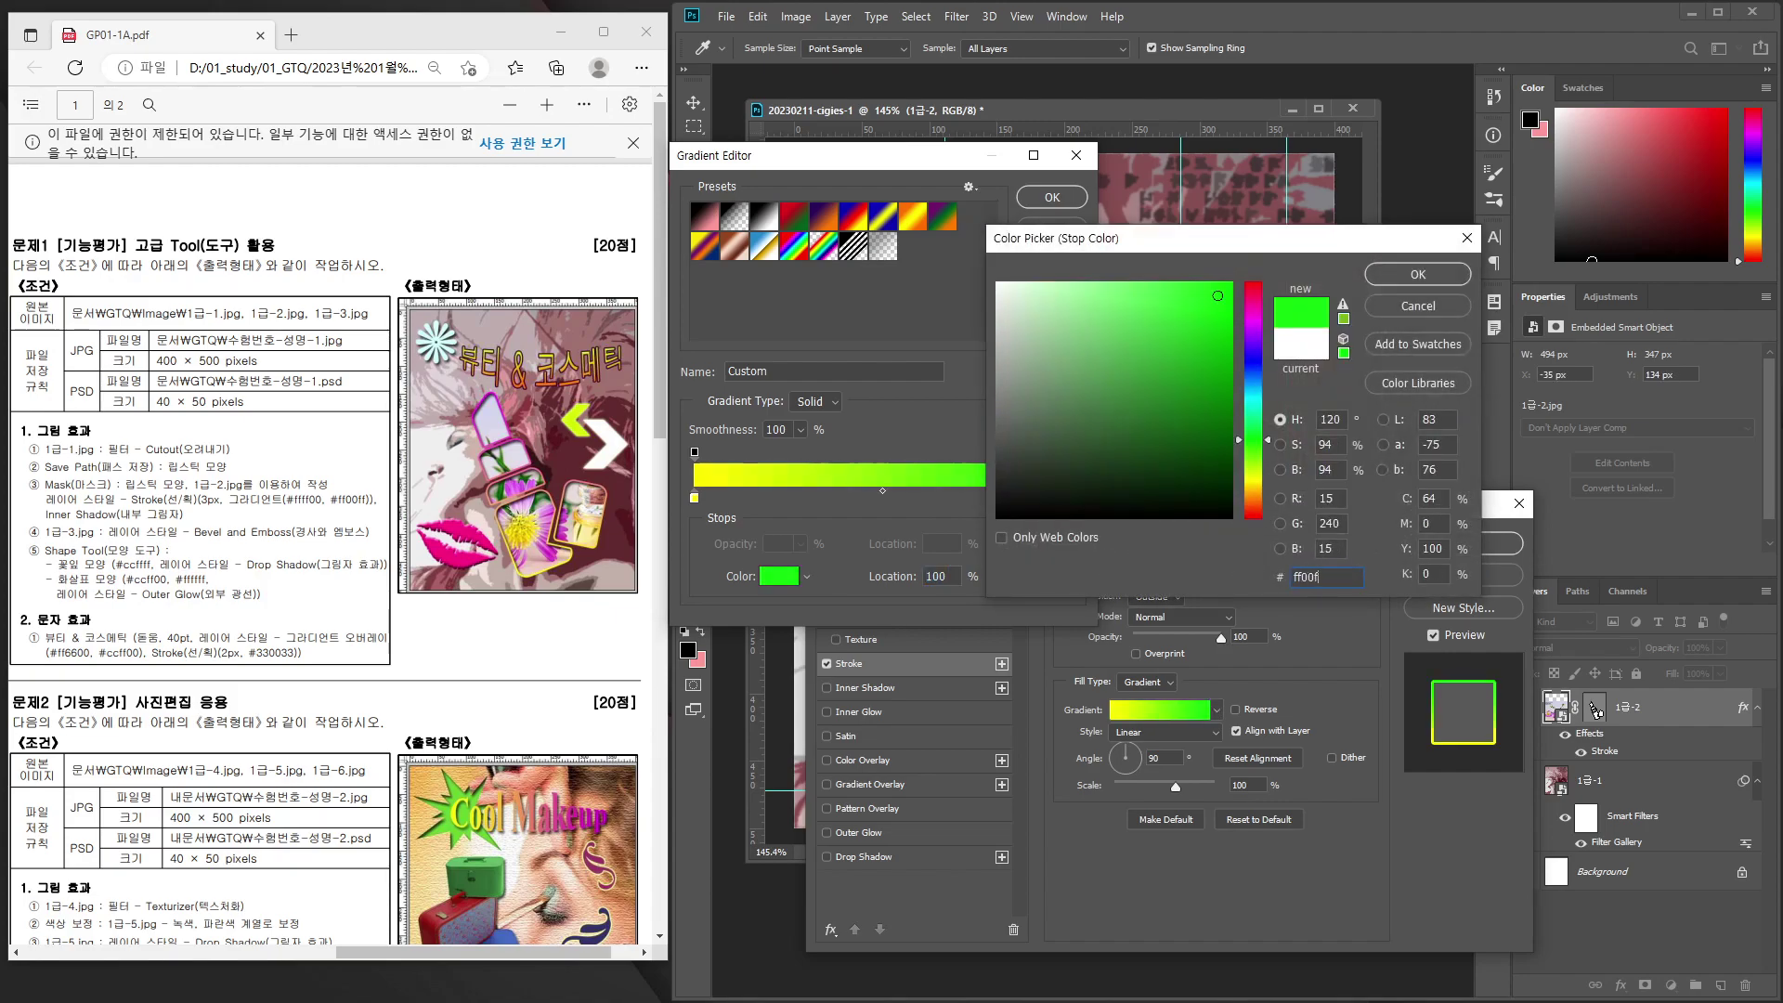
{"action": "type", "text": "f"}
{"action": "key", "text": "Return"}
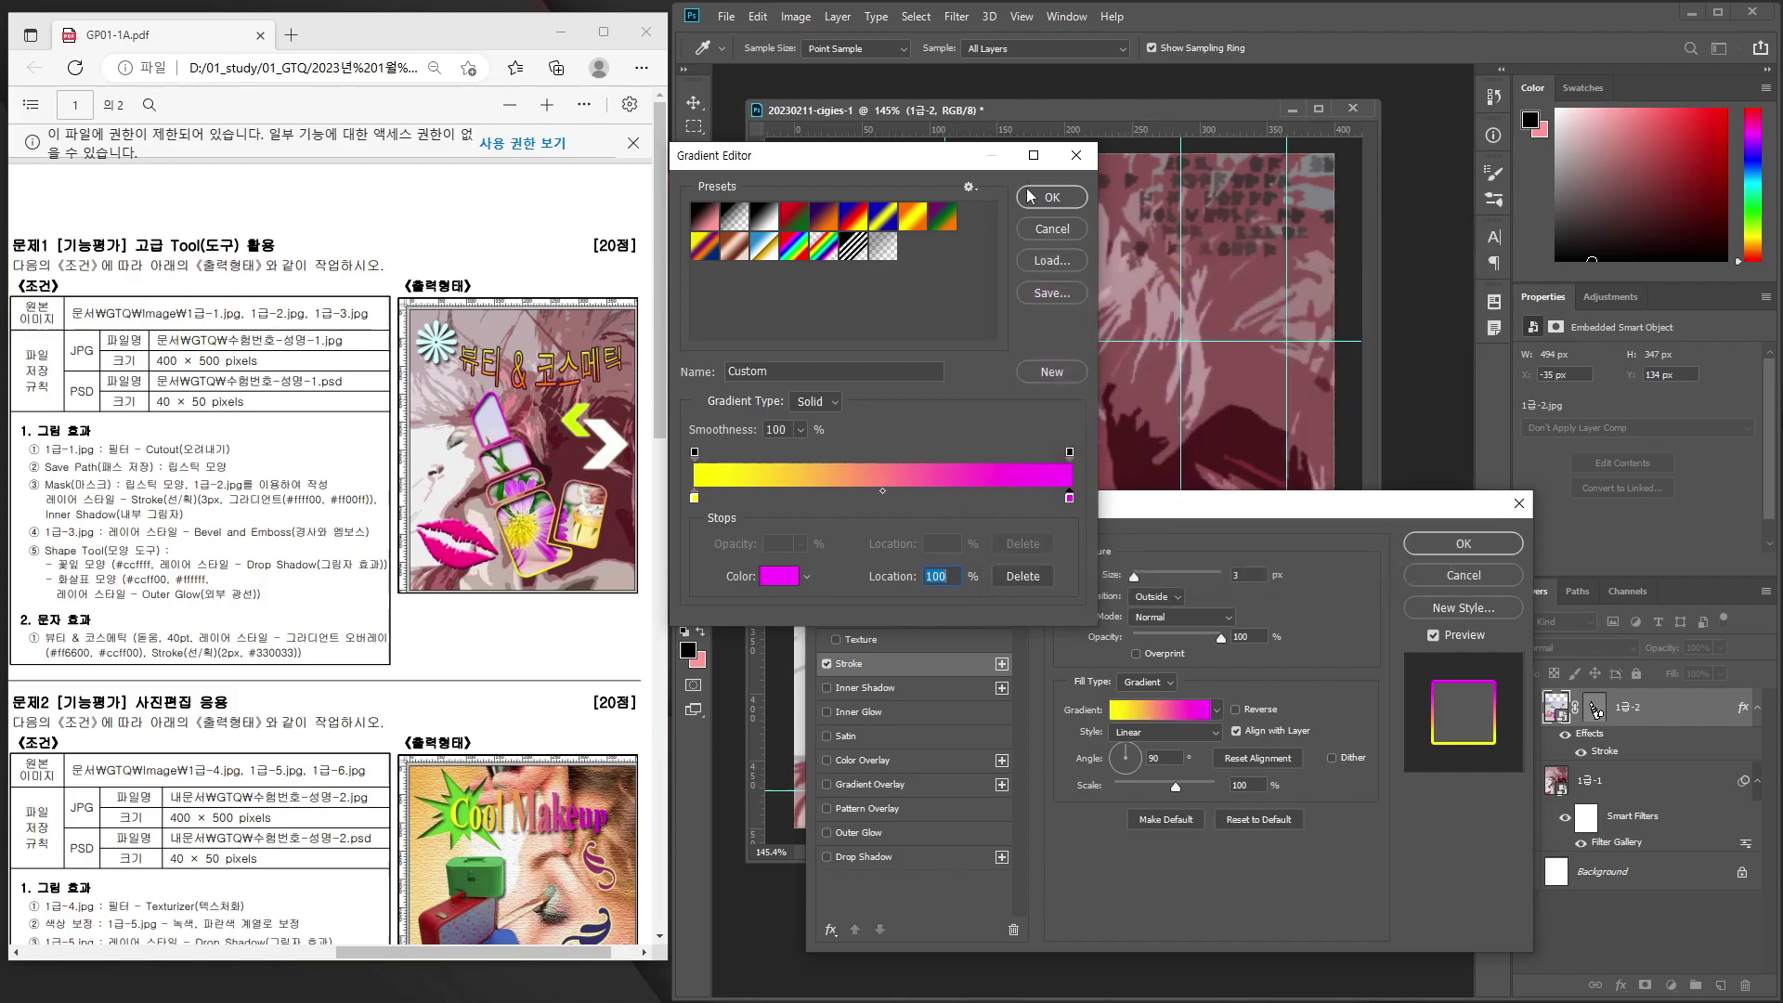
{"action": "left_click", "coordinate": [1040, 198]}
{"action": "mouse_move", "coordinate": [1201, 517]}
{"action": "left_mouse_down"}
{"action": "mouse_move", "coordinate": [1049, 834]}
{"action": "mouse_move", "coordinate": [1060, 450]}
{"action": "left_mouse_up"}
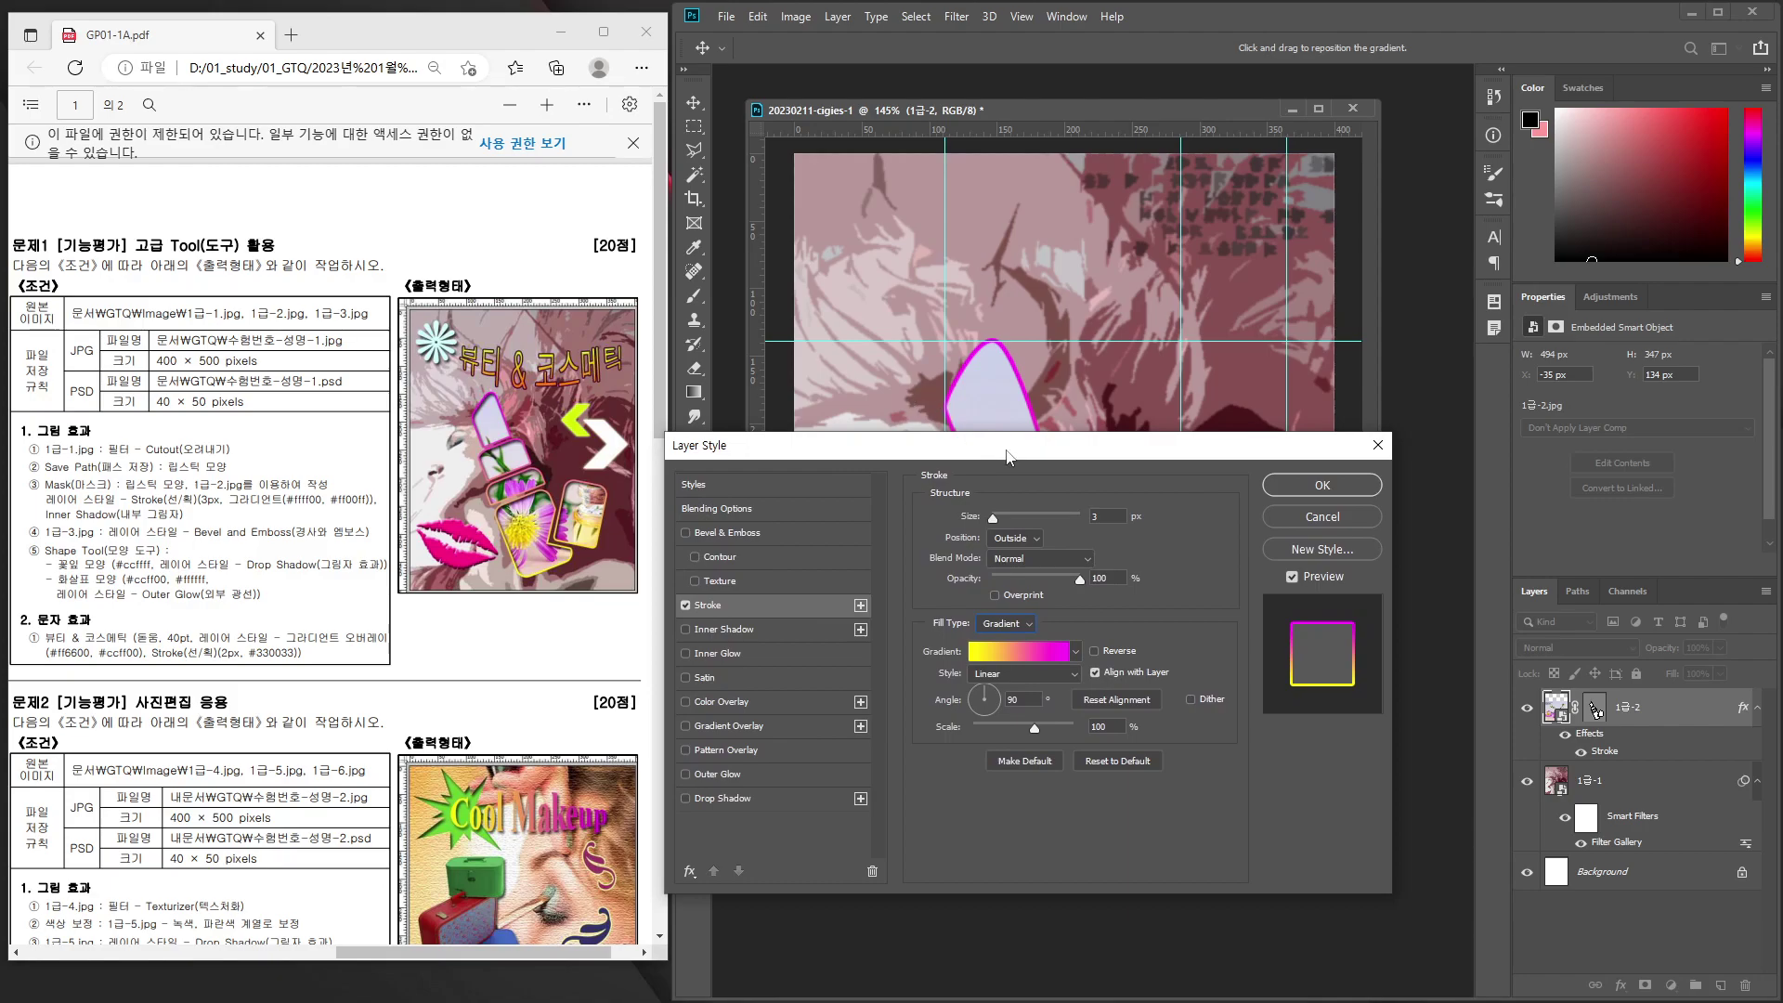
{"action": "left_click_drag", "start_coordinate": [1010, 455], "coordinate": [1147, 444]}
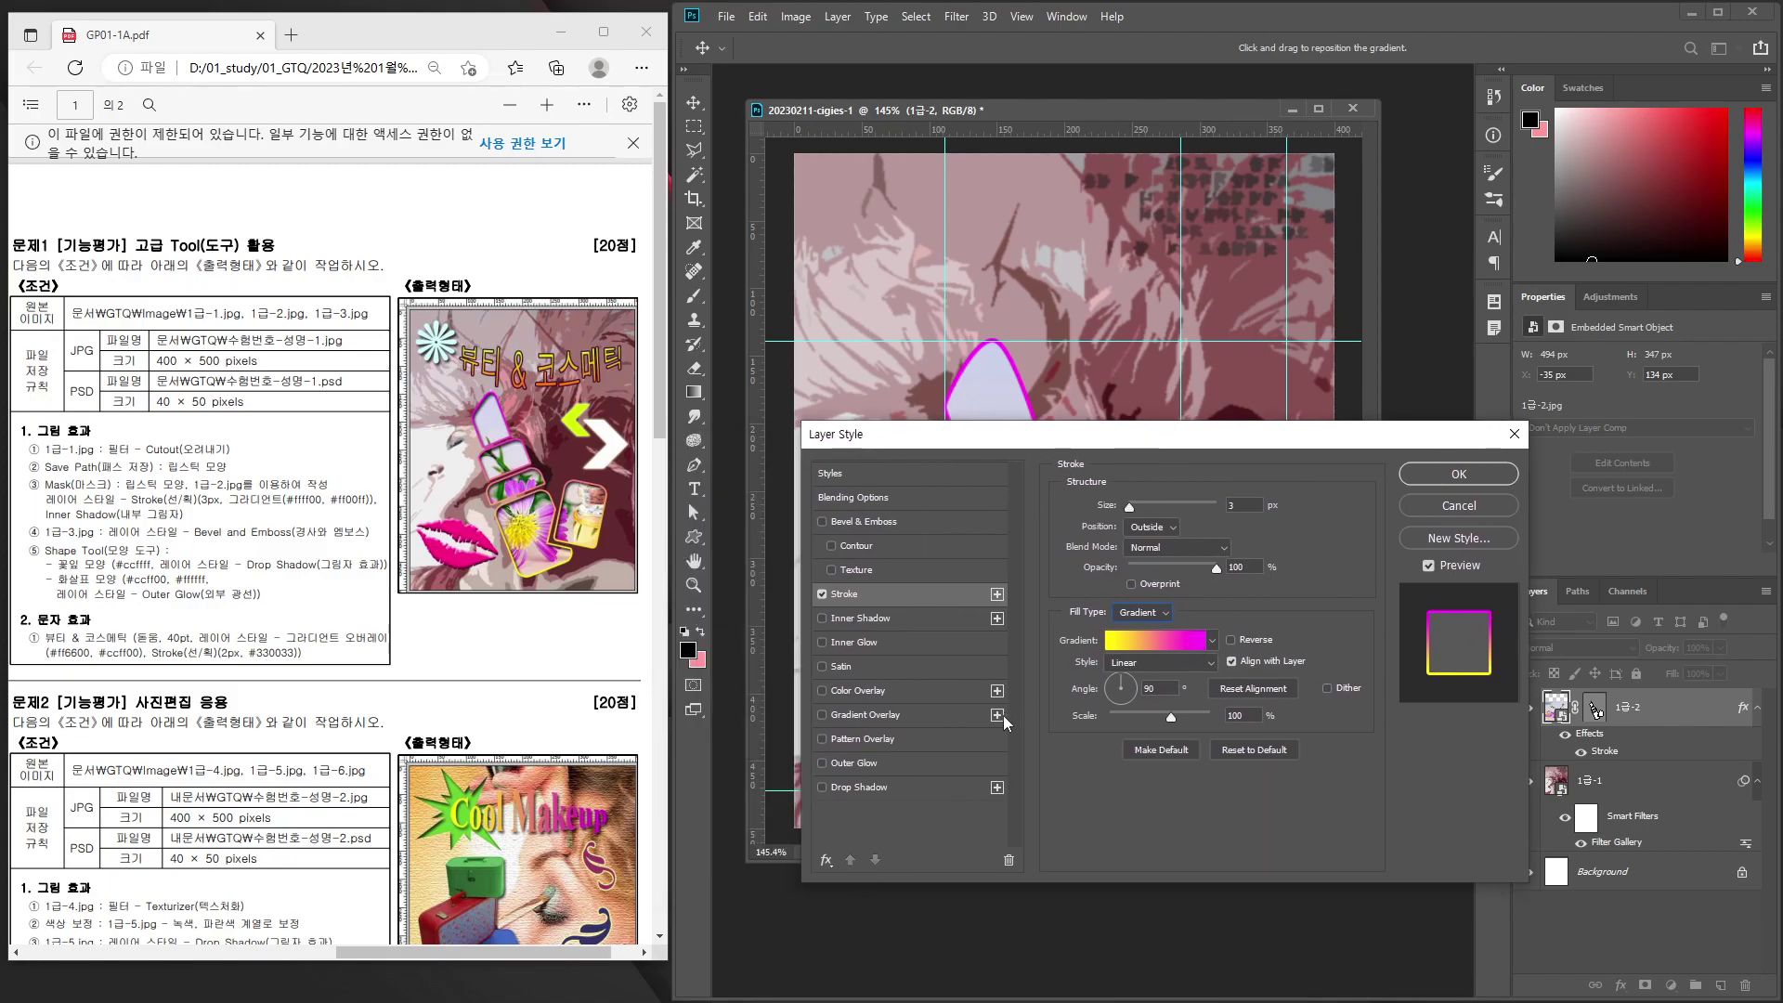
Add an Inner Shadow at a 135° angle and confirm the layer styles.
{"action": "left_click", "coordinate": [843, 621]}
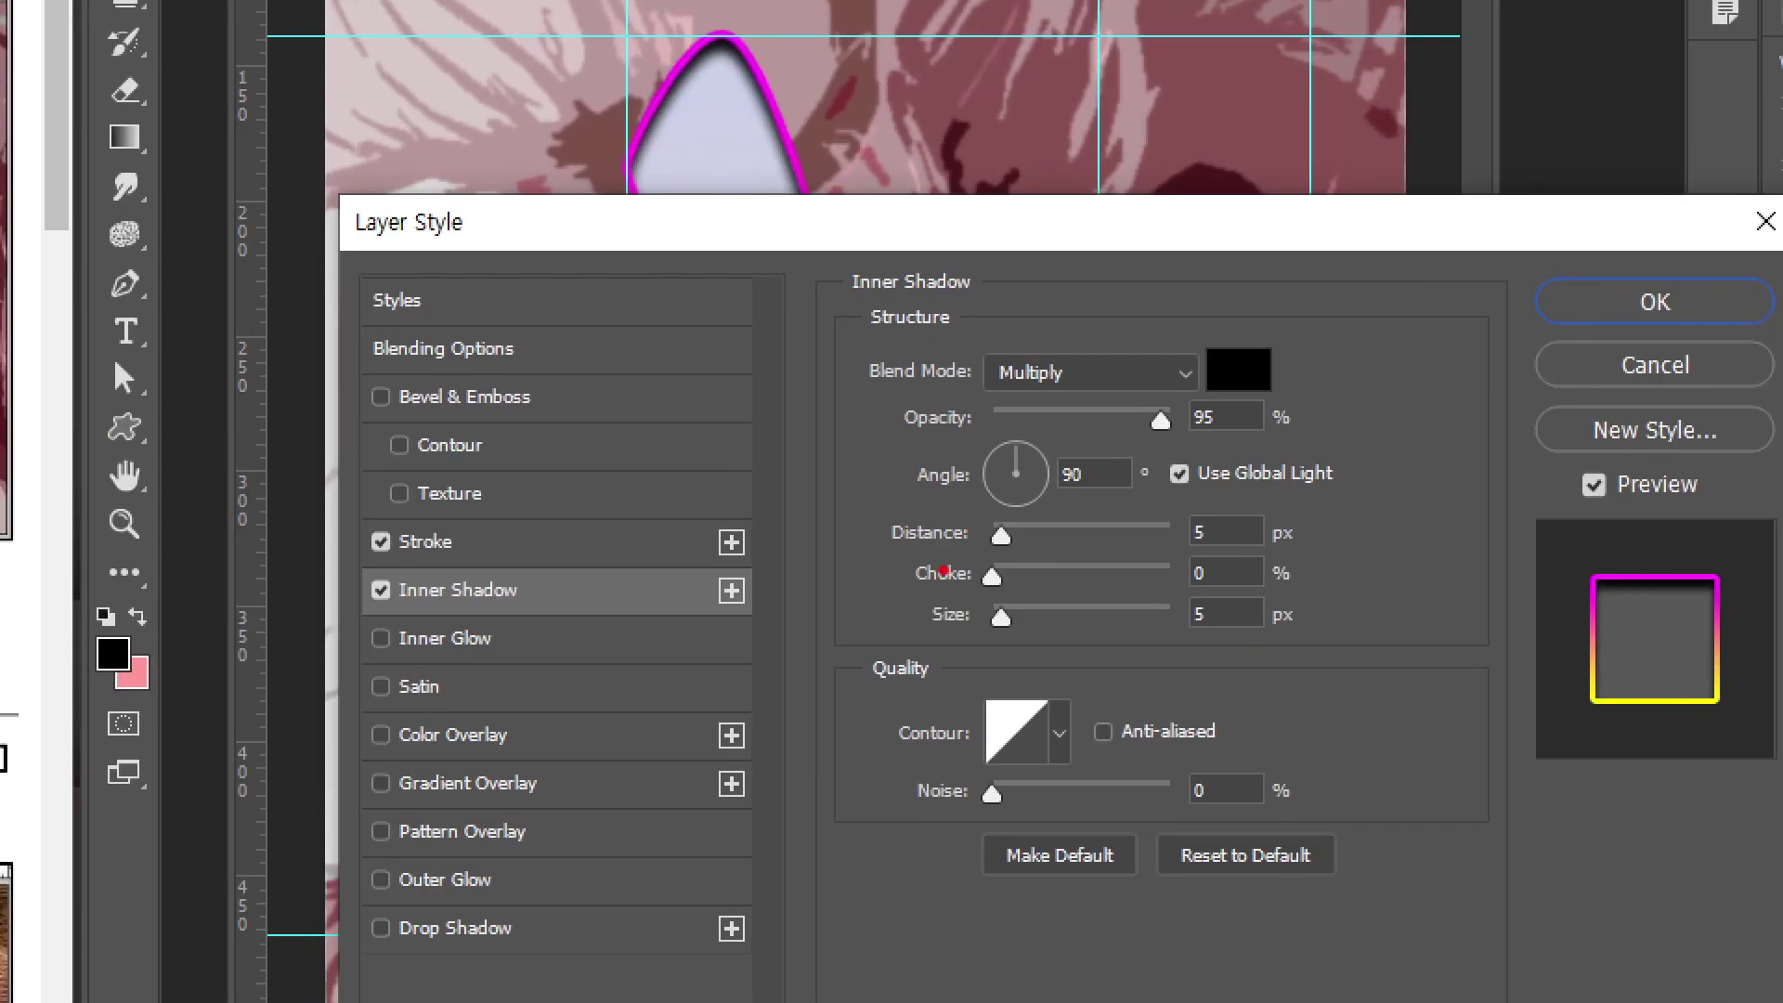
{"action": "left_click_drag", "start_coordinate": [932, 555], "coordinate": [1331, 555]}
{"action": "left_click_drag", "start_coordinate": [948, 637], "coordinate": [1371, 633]}
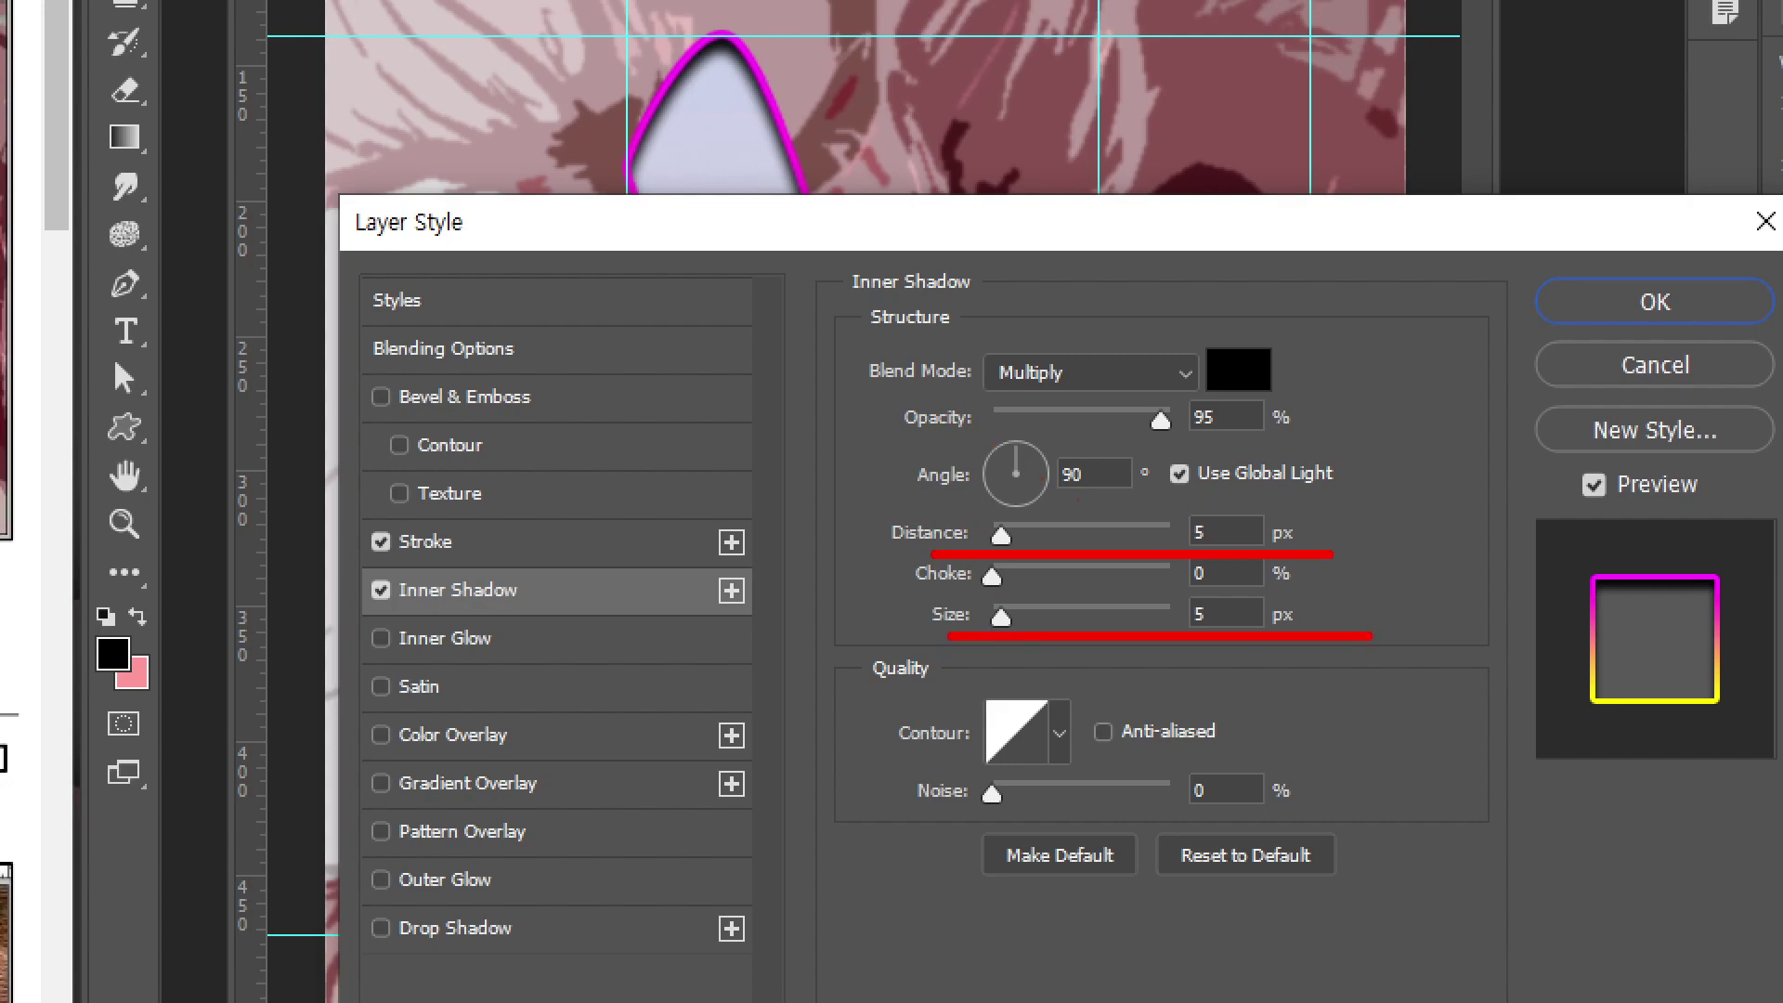
{"action": "type", "text": "135"}
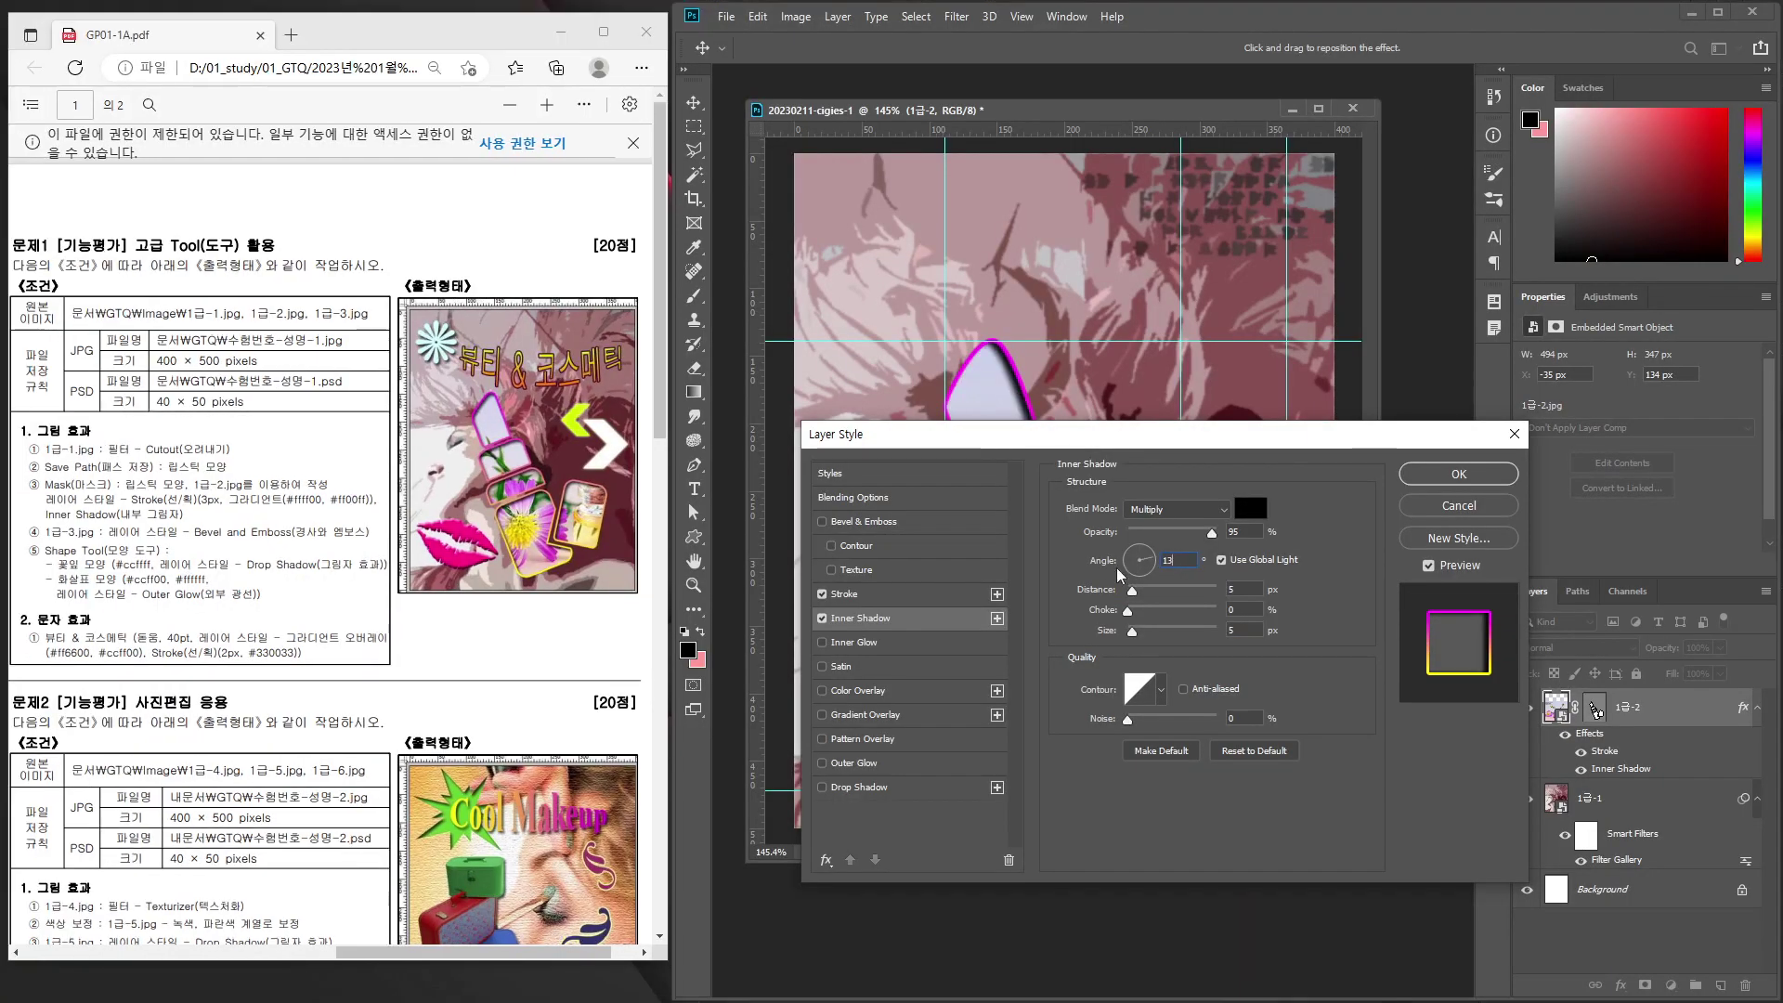
{"action": "left_click", "coordinate": [1430, 479]}
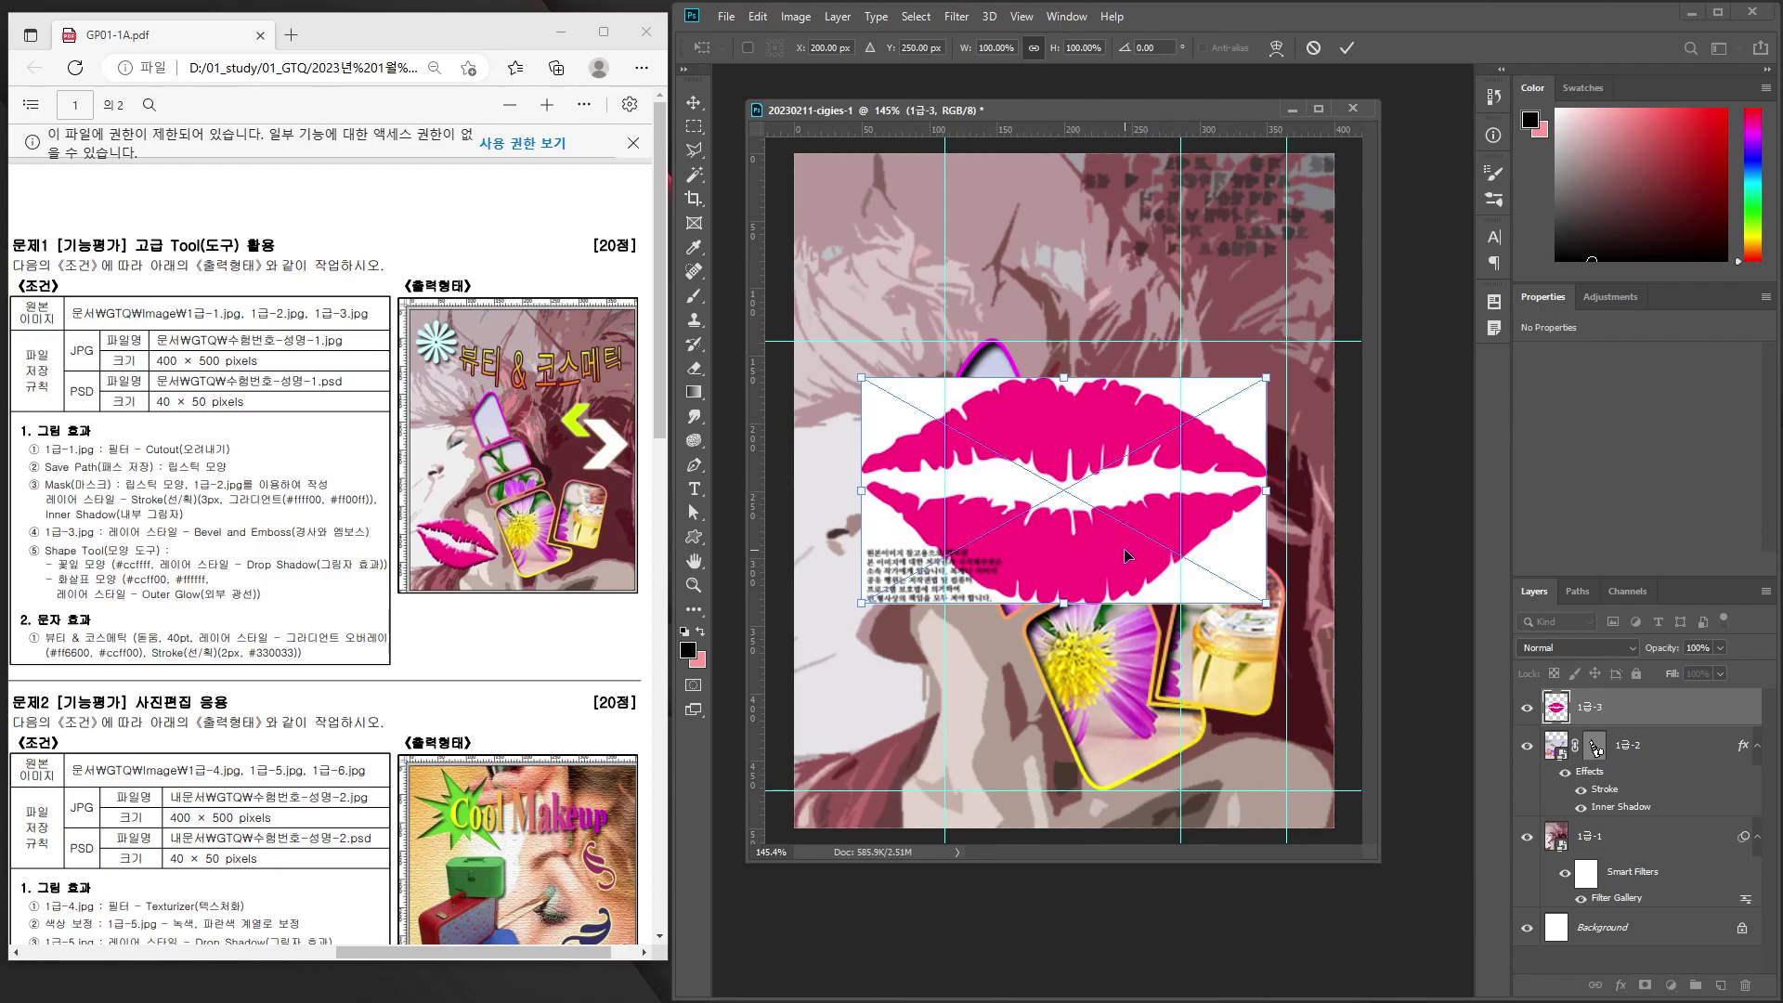
Commit the placed 1급-3 lips image and Magic Wand-select the pink lips.
{"action": "key", "text": "p"}
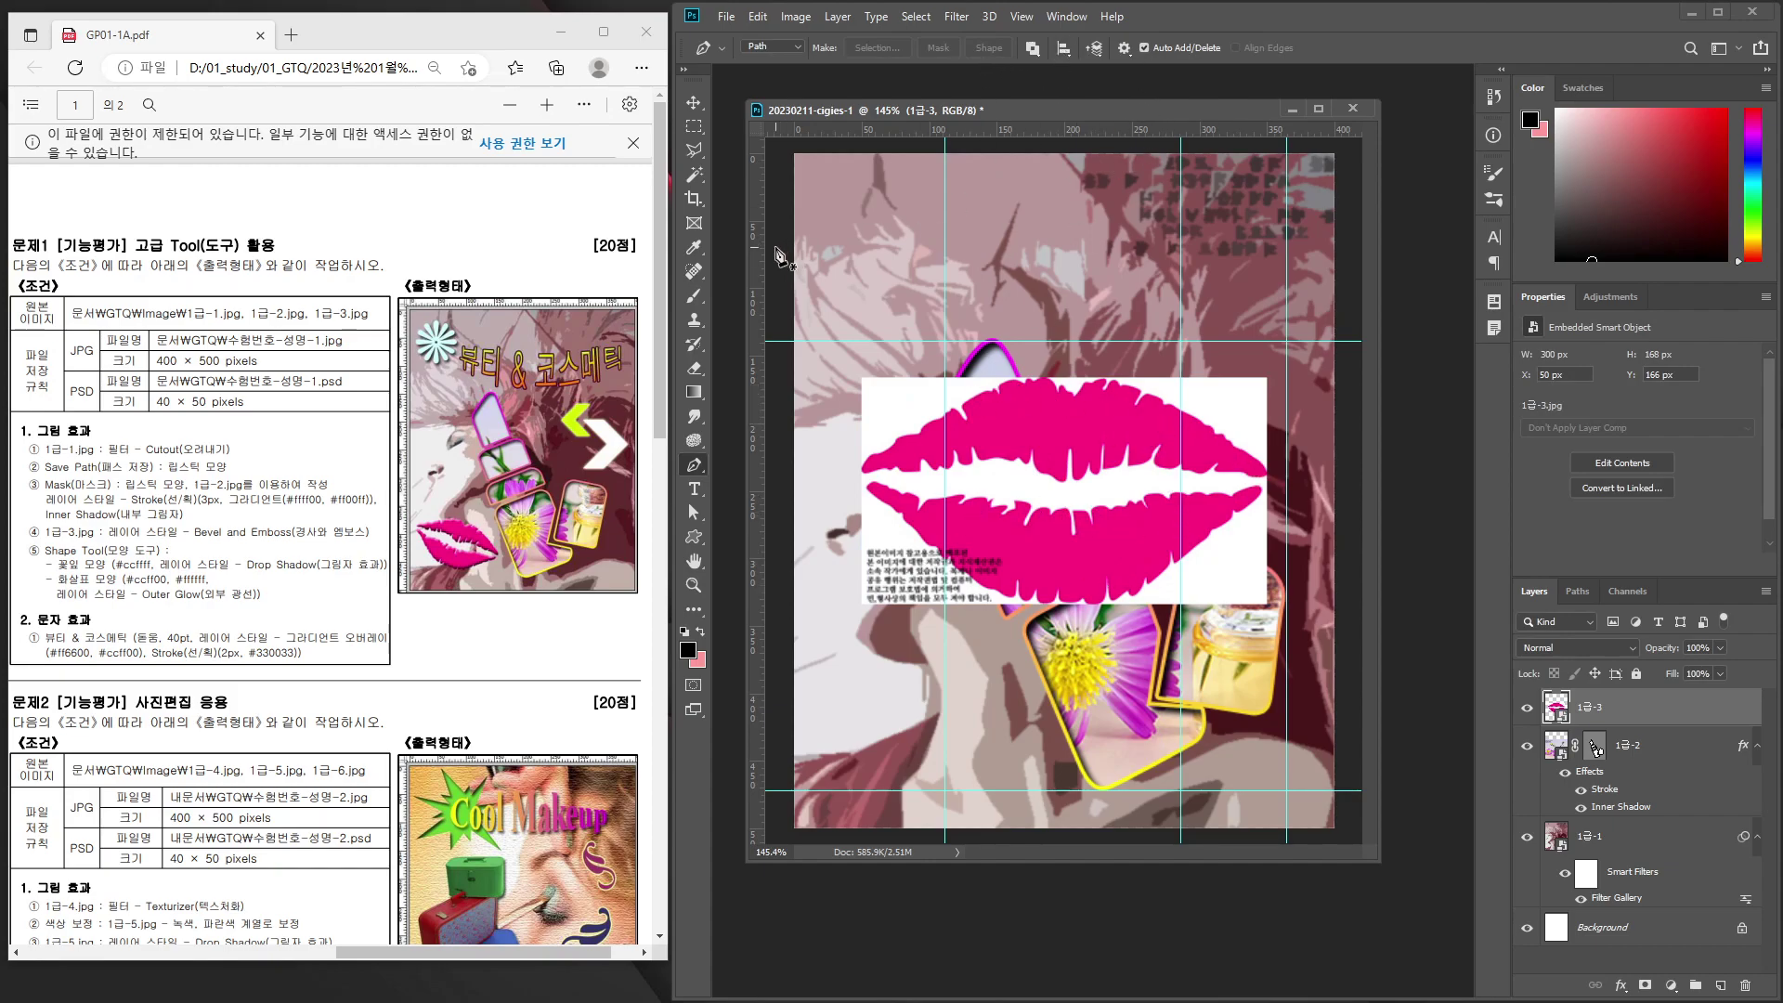
{"action": "left_click", "coordinate": [695, 179]}
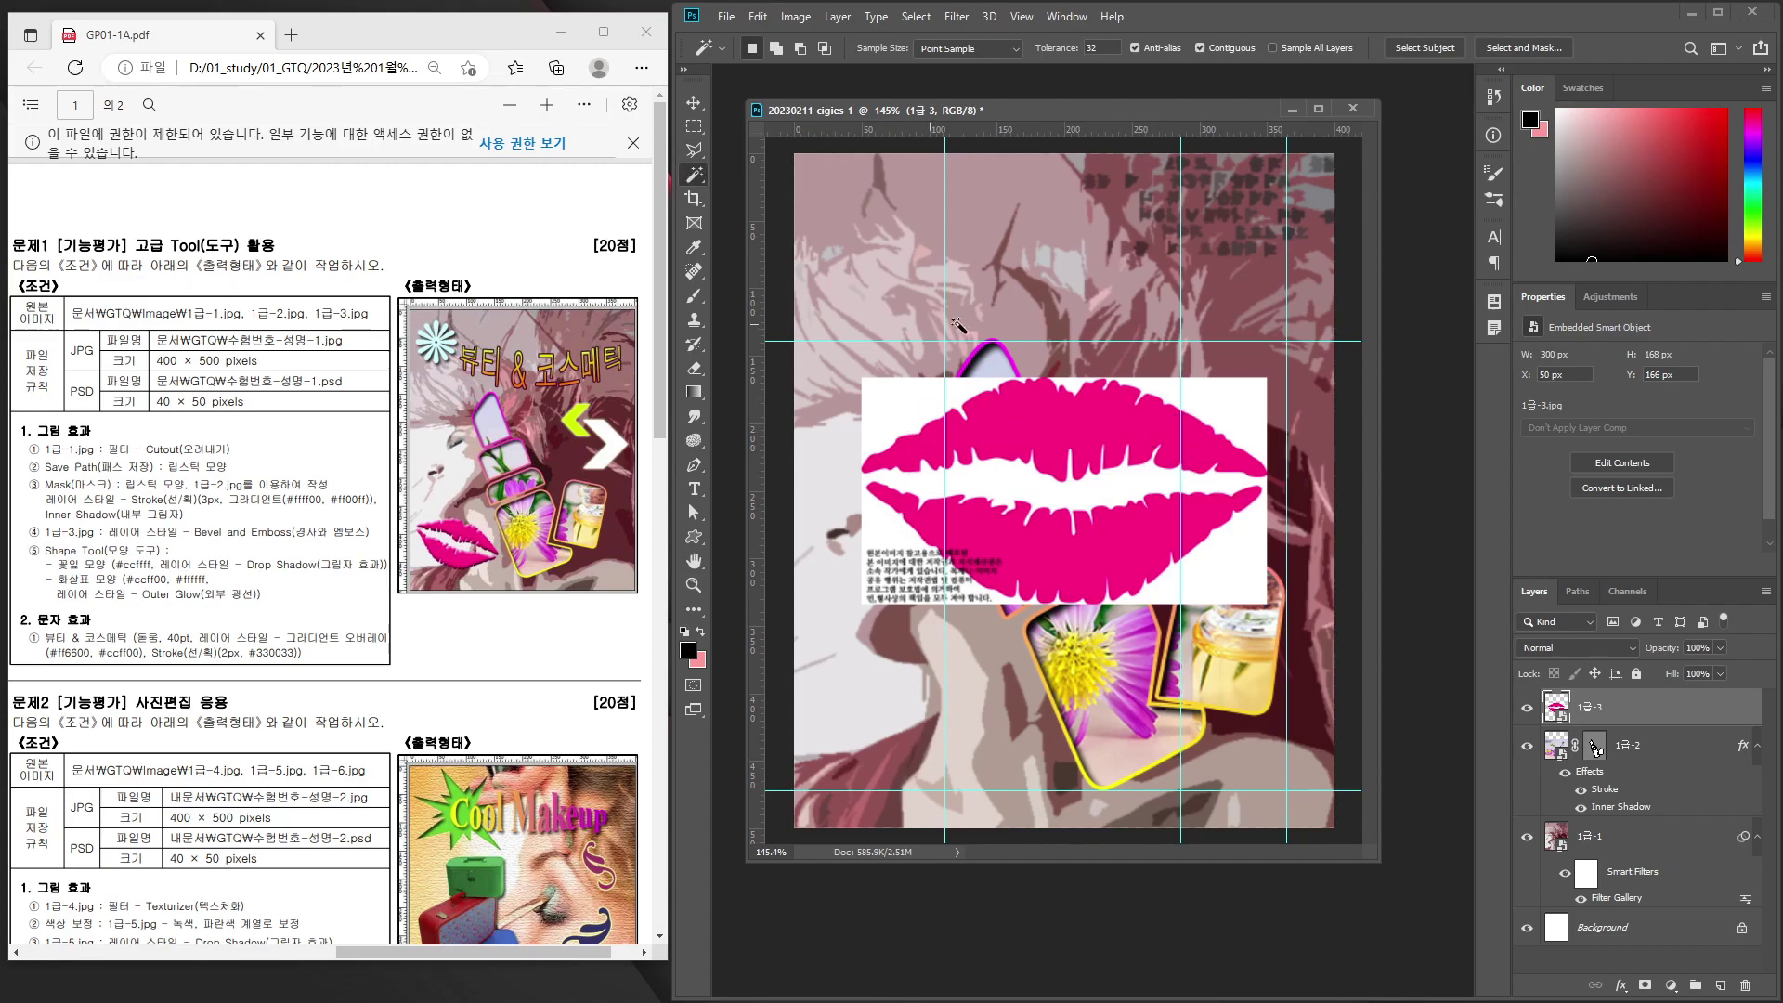
{"action": "left_click", "coordinate": [1055, 428]}
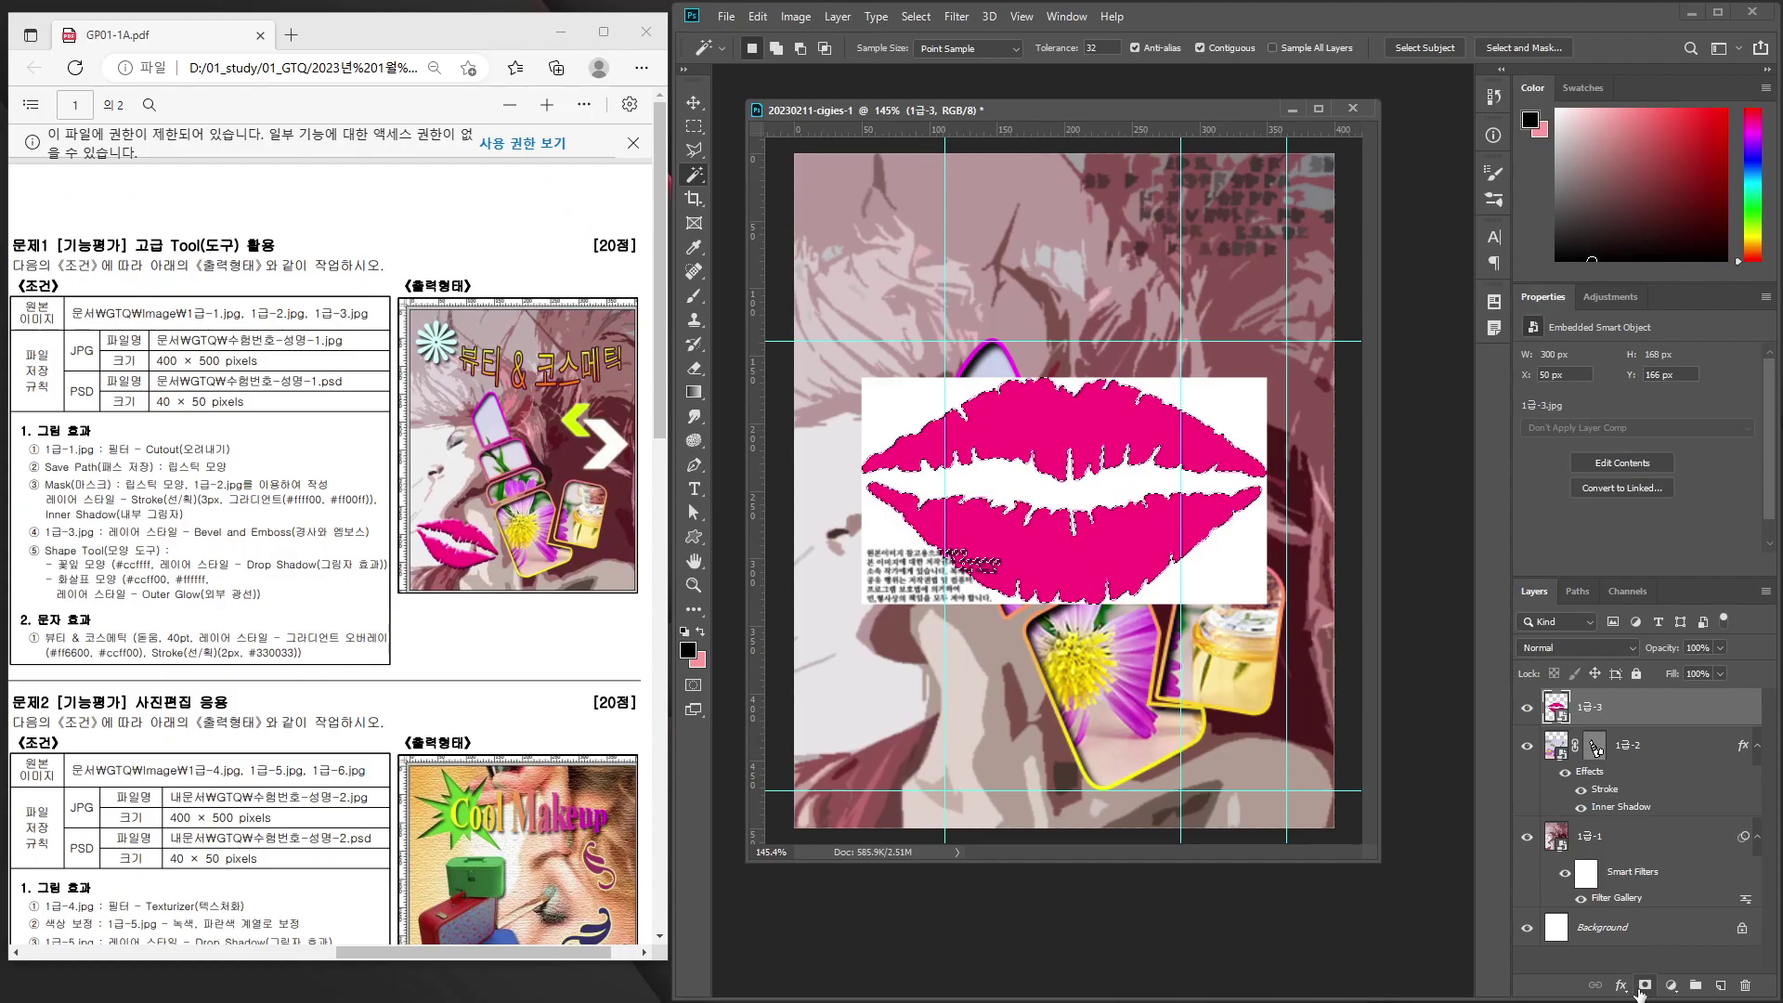
Mask out the lips' white background and move the lips down and left.
{"action": "left_click", "coordinate": [1644, 984]}
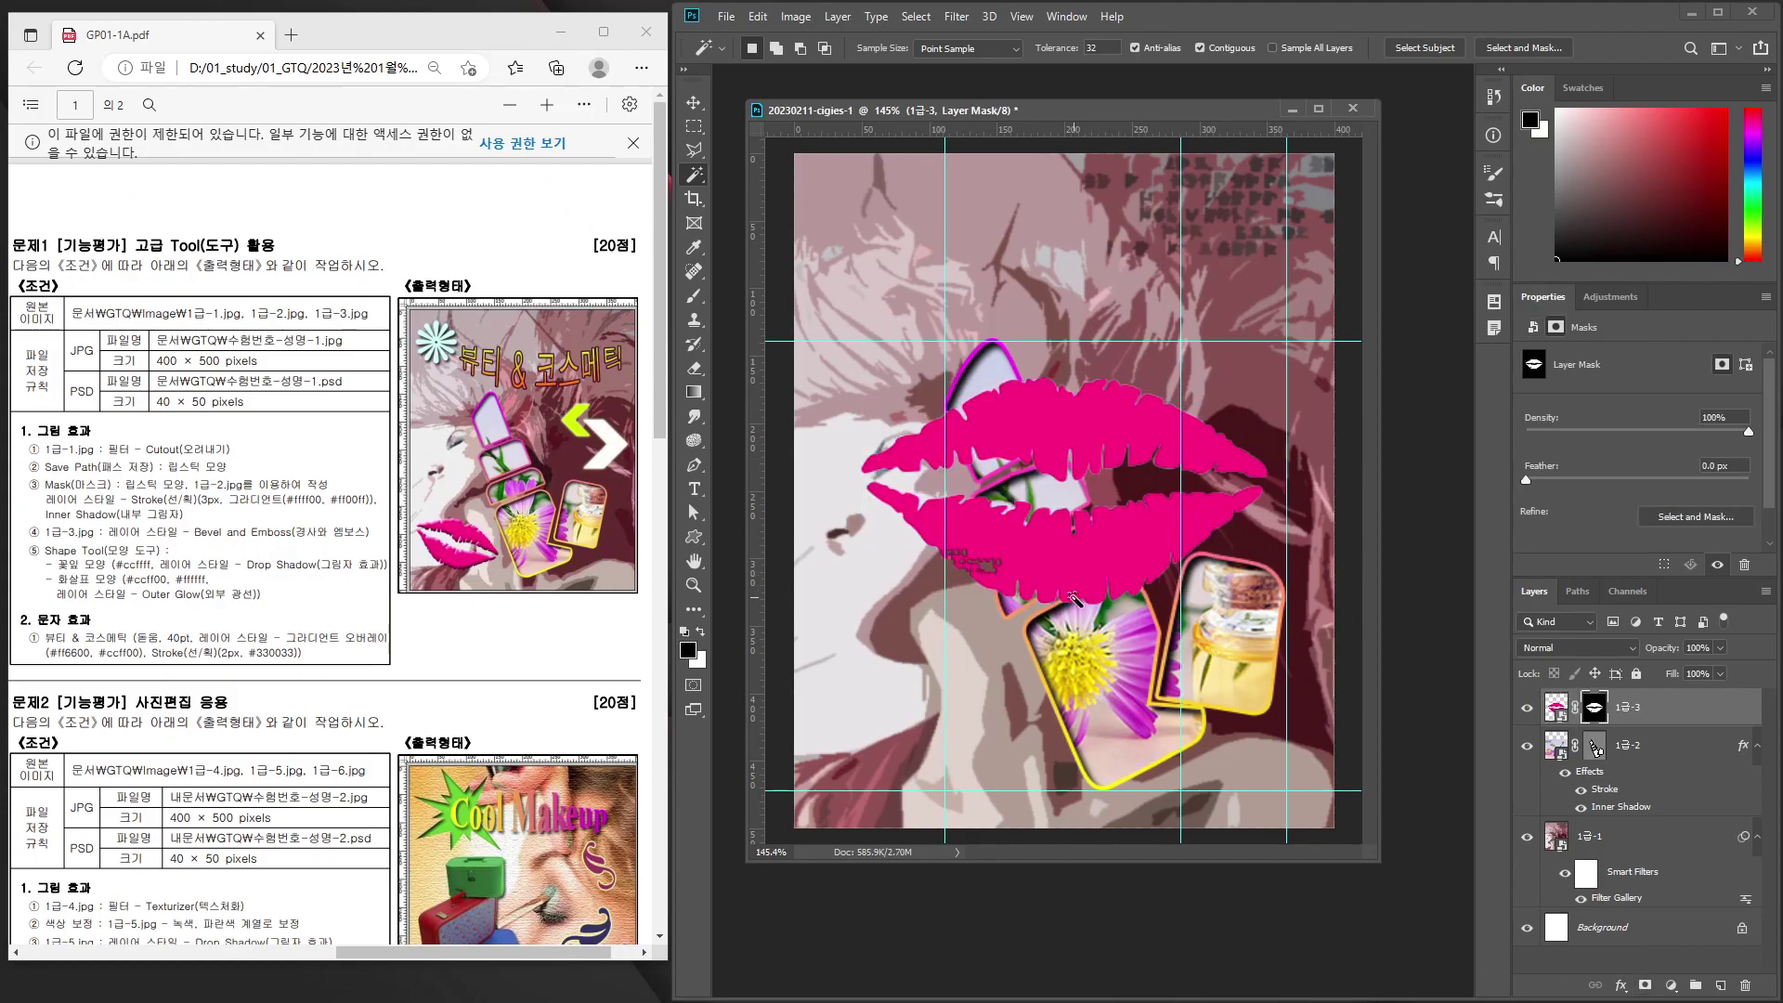
{"action": "key", "text": "v"}
{"action": "left_click_drag", "start_coordinate": [1105, 565], "coordinate": [1075, 698]}
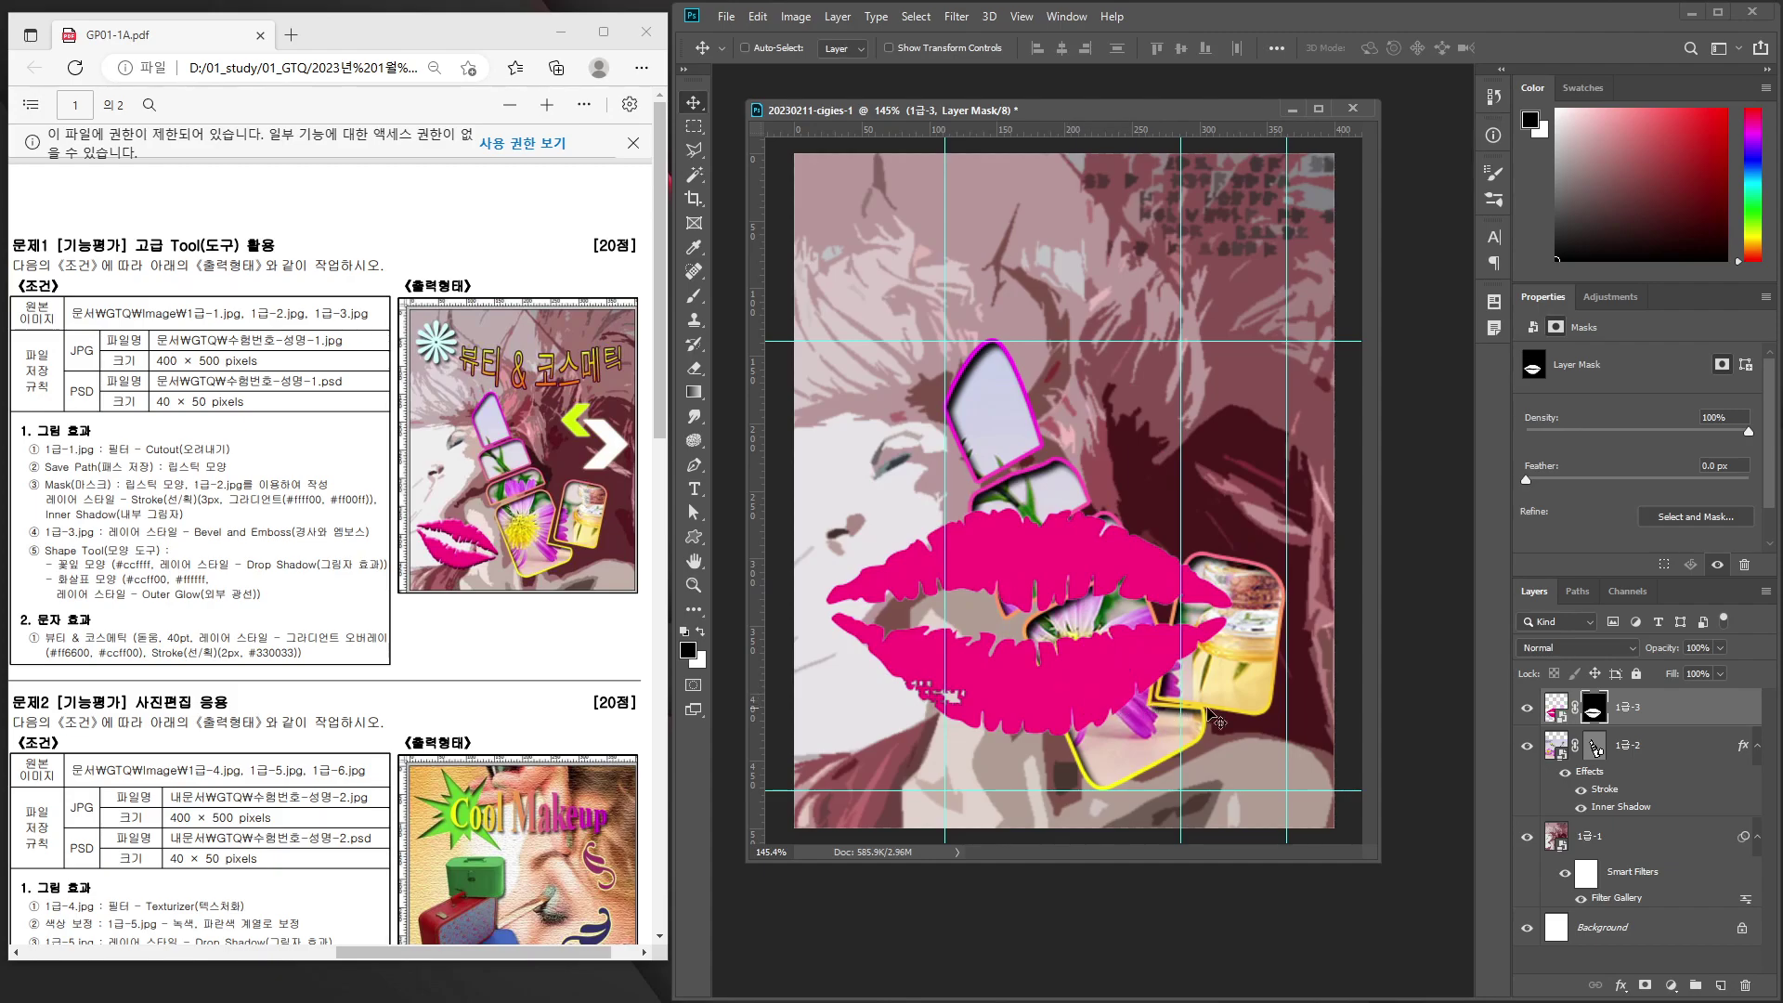
Shrink and tilt the lips, placing them at the poster's lower left.
{"action": "key", "text": "ctrl+t"}
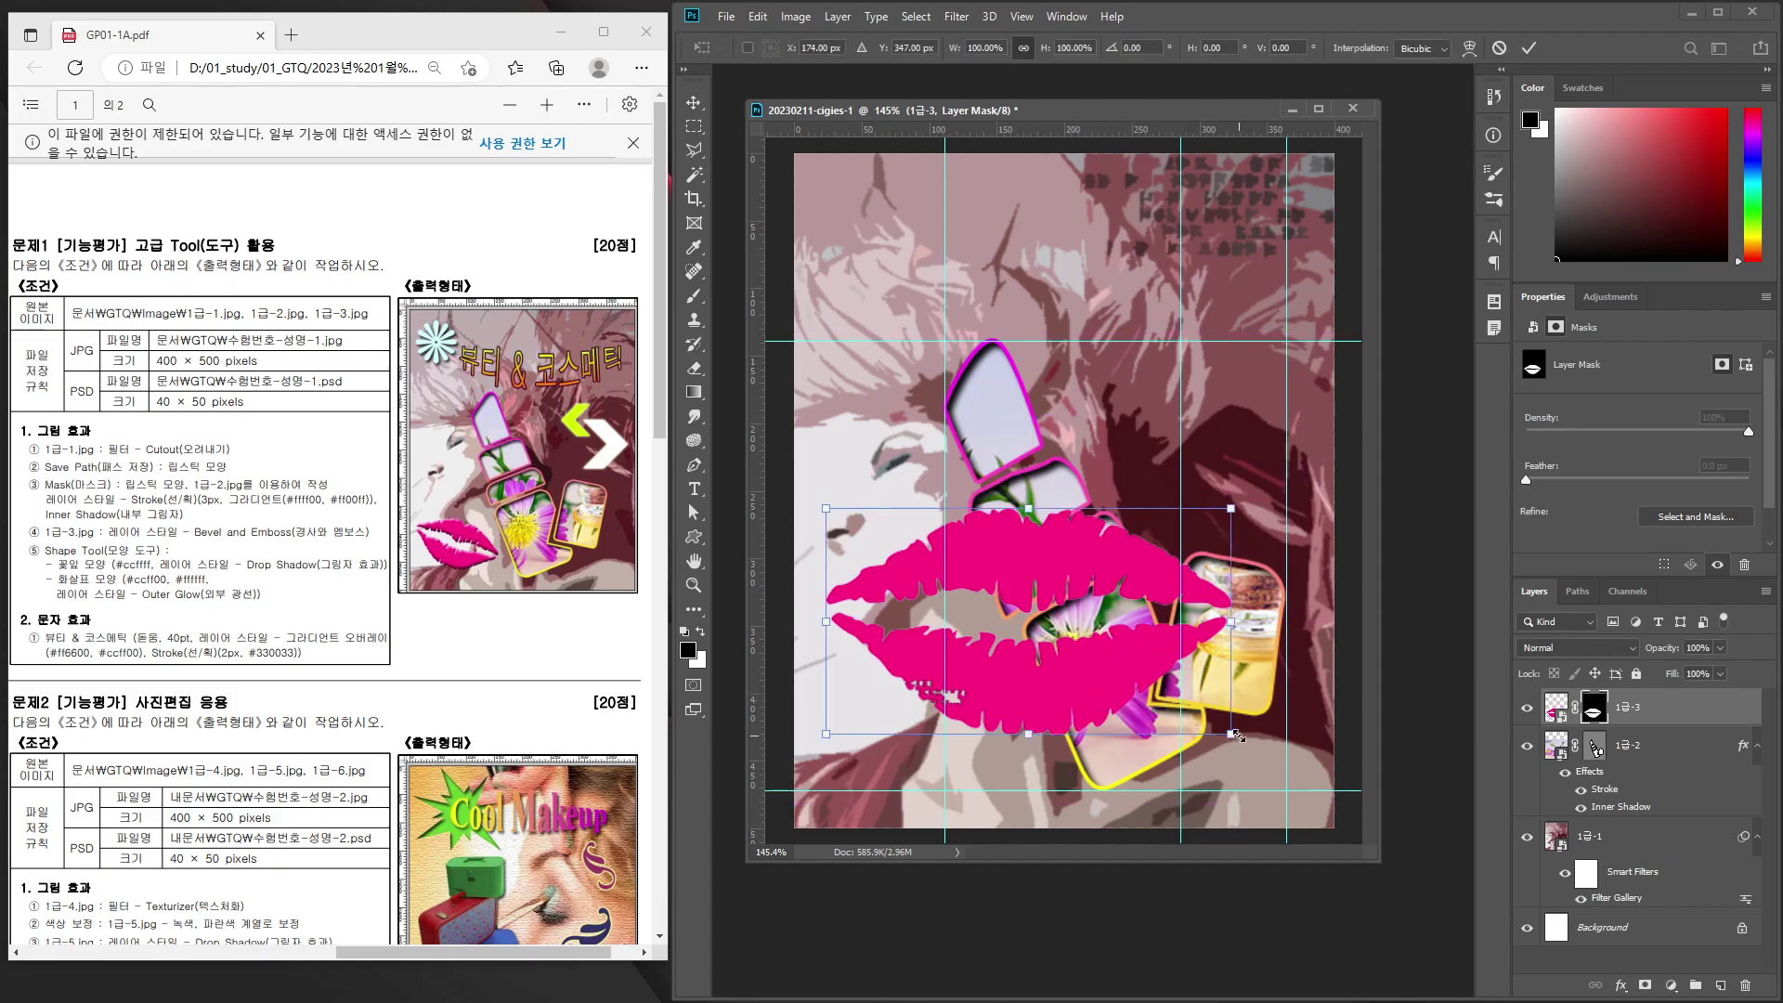
{"action": "mouse_move", "coordinate": [1228, 733]}
{"action": "left_mouse_down"}
{"action": "mouse_move", "coordinate": [1066, 643]}
{"action": "mouse_move", "coordinate": [1096, 654]}
{"action": "left_mouse_up"}
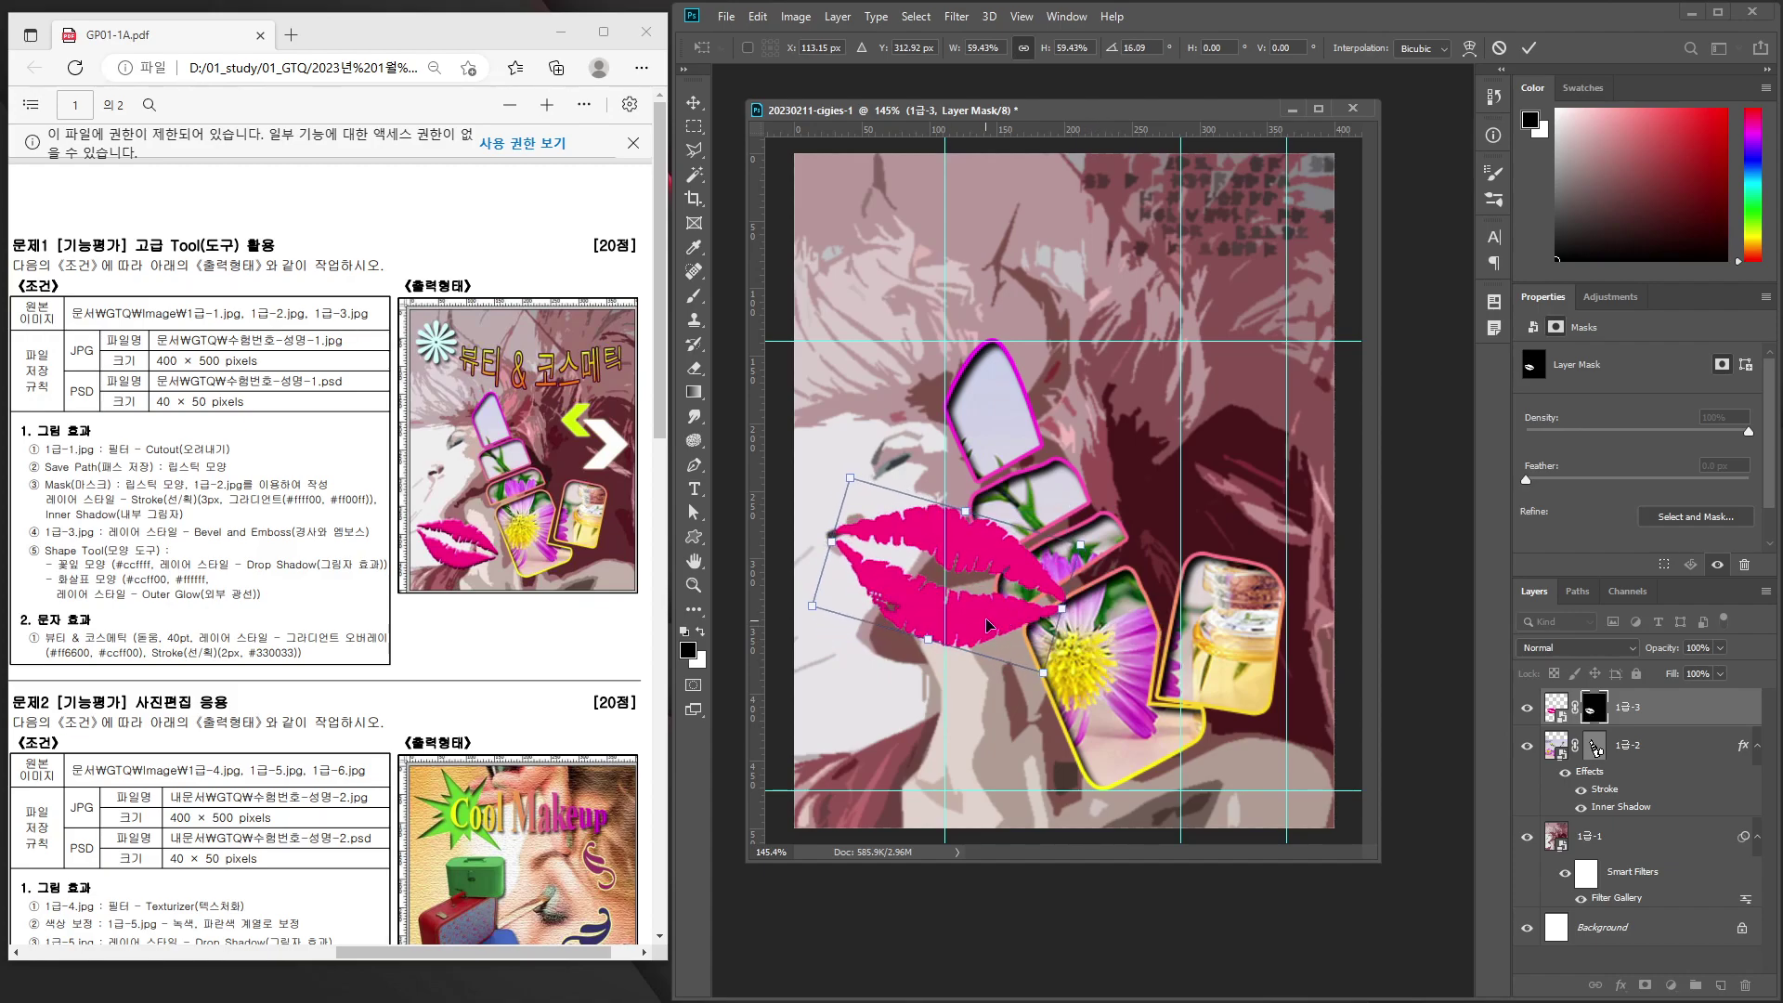
{"action": "mouse_move", "coordinate": [987, 625]}
{"action": "left_mouse_down"}
{"action": "mouse_move", "coordinate": [968, 746]}
{"action": "mouse_move", "coordinate": [1000, 770]}
{"action": "mouse_move", "coordinate": [979, 735]}
{"action": "left_mouse_up"}
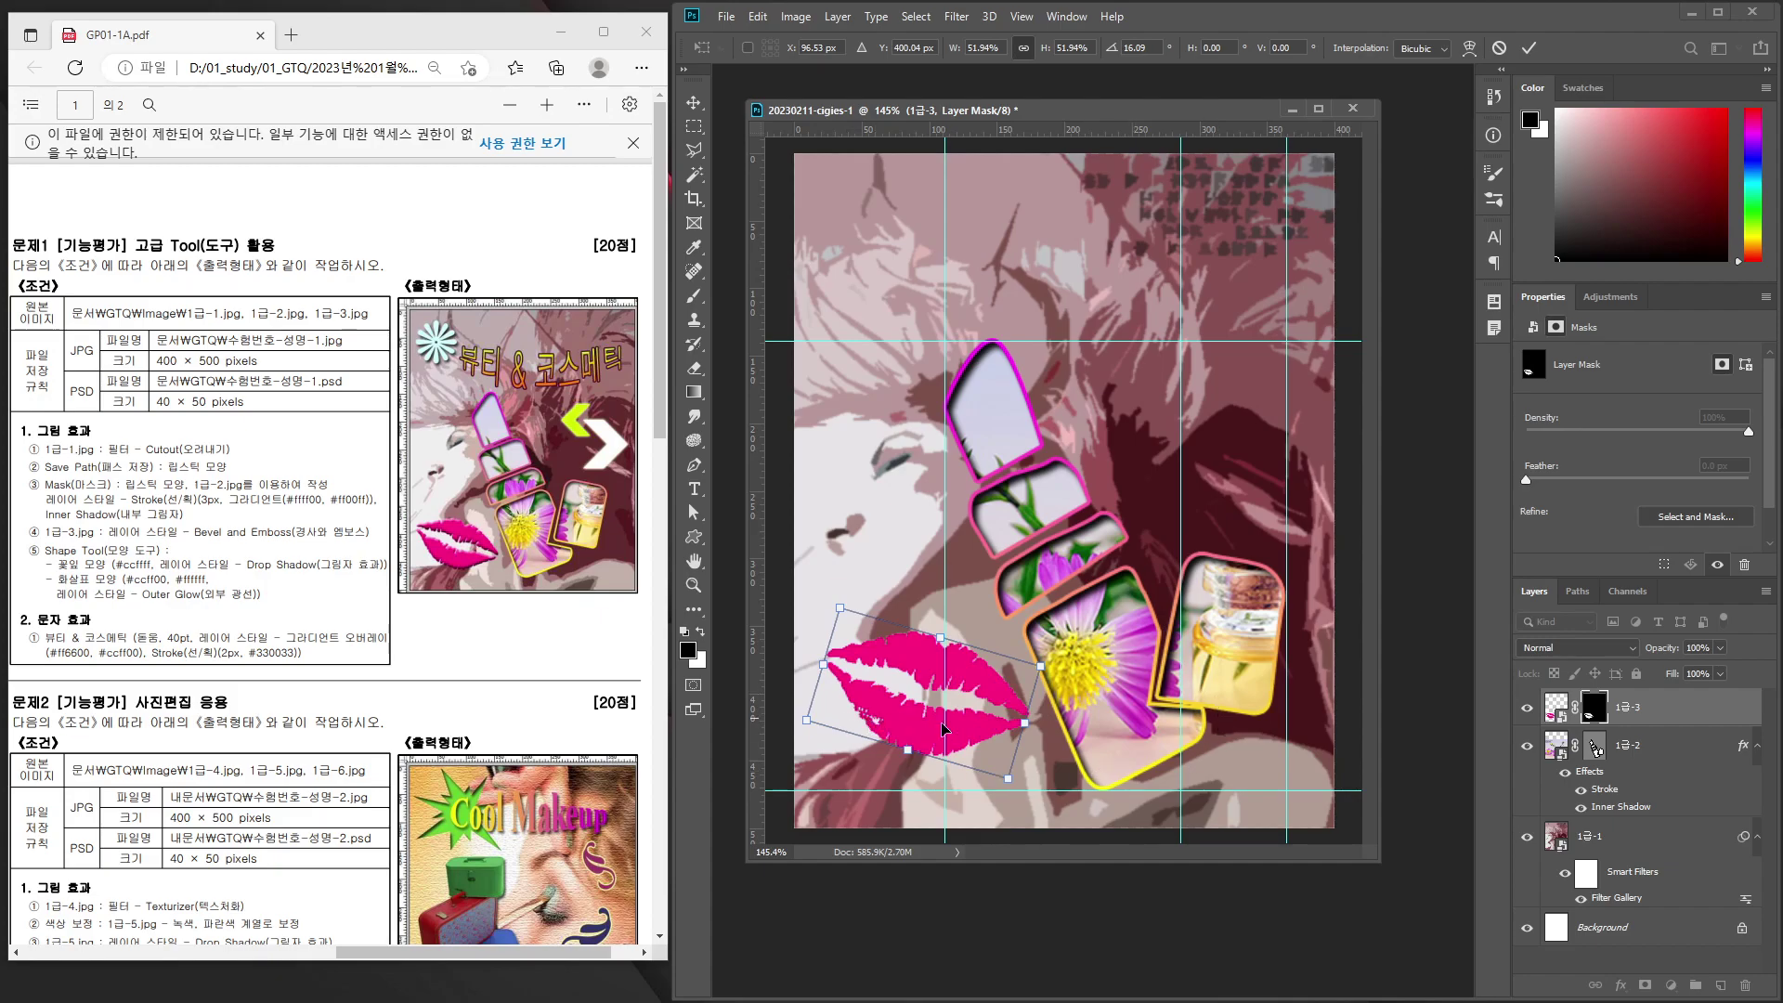
{"action": "key", "text": "Return"}
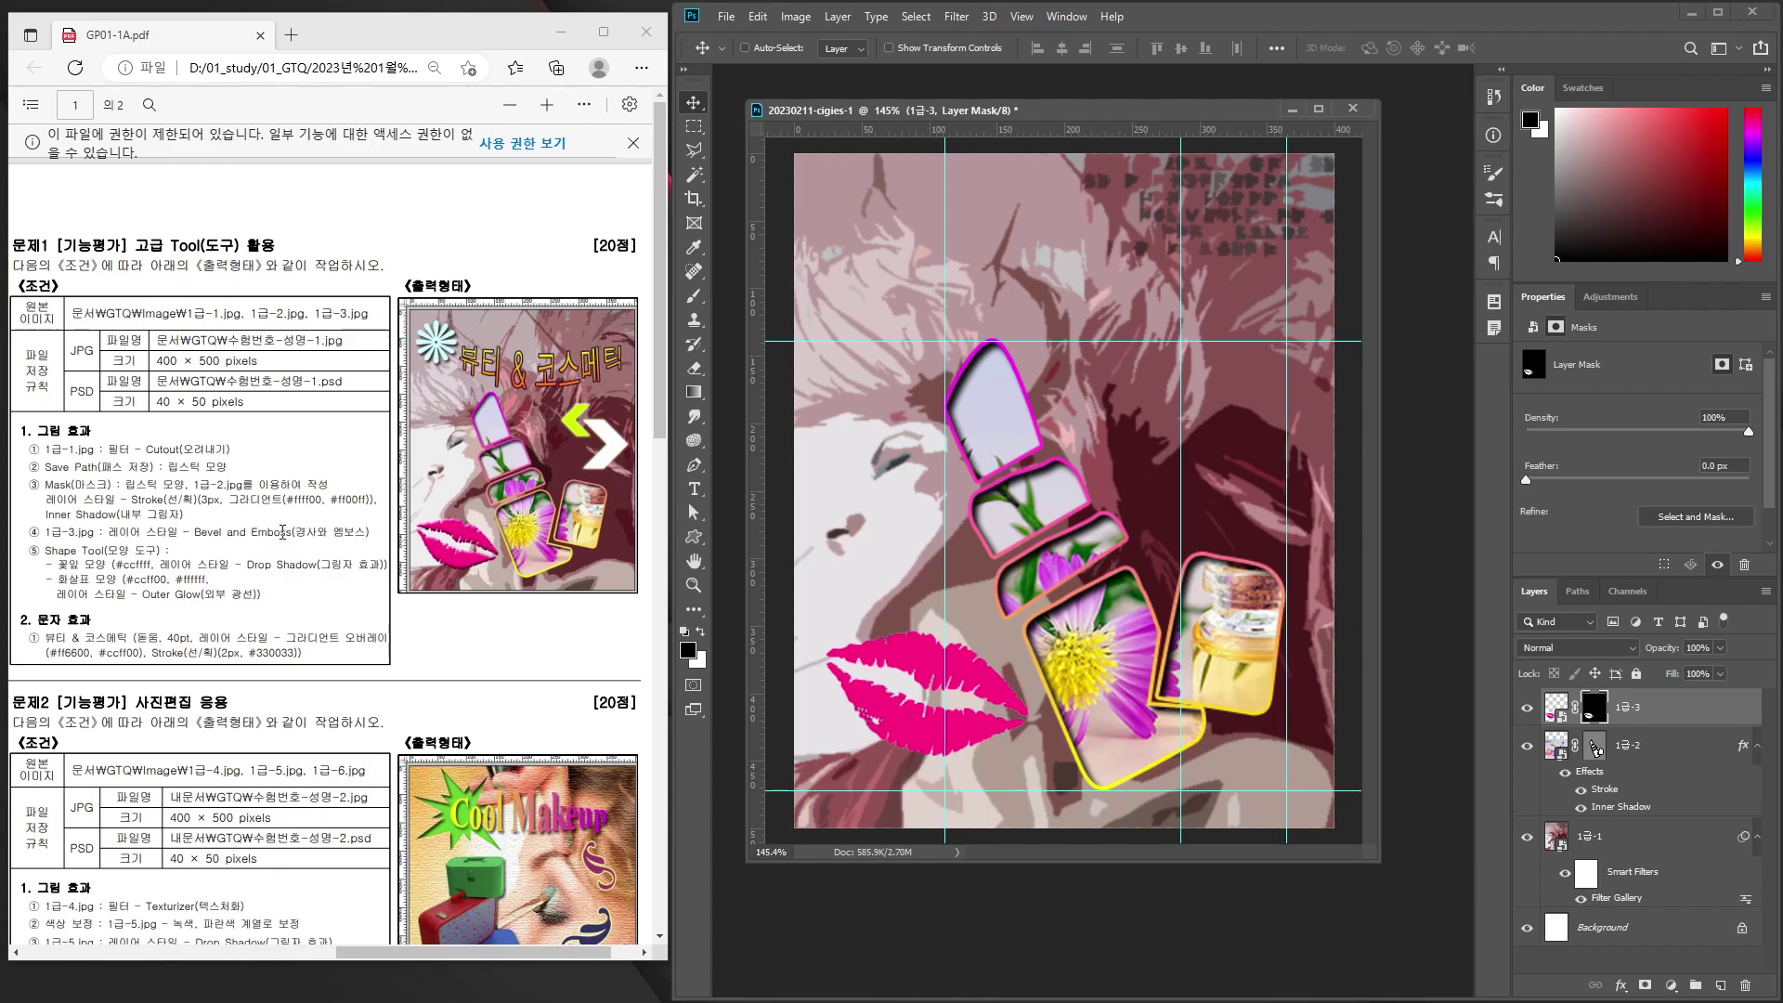
{"action": "left_click", "coordinate": [1621, 986]}
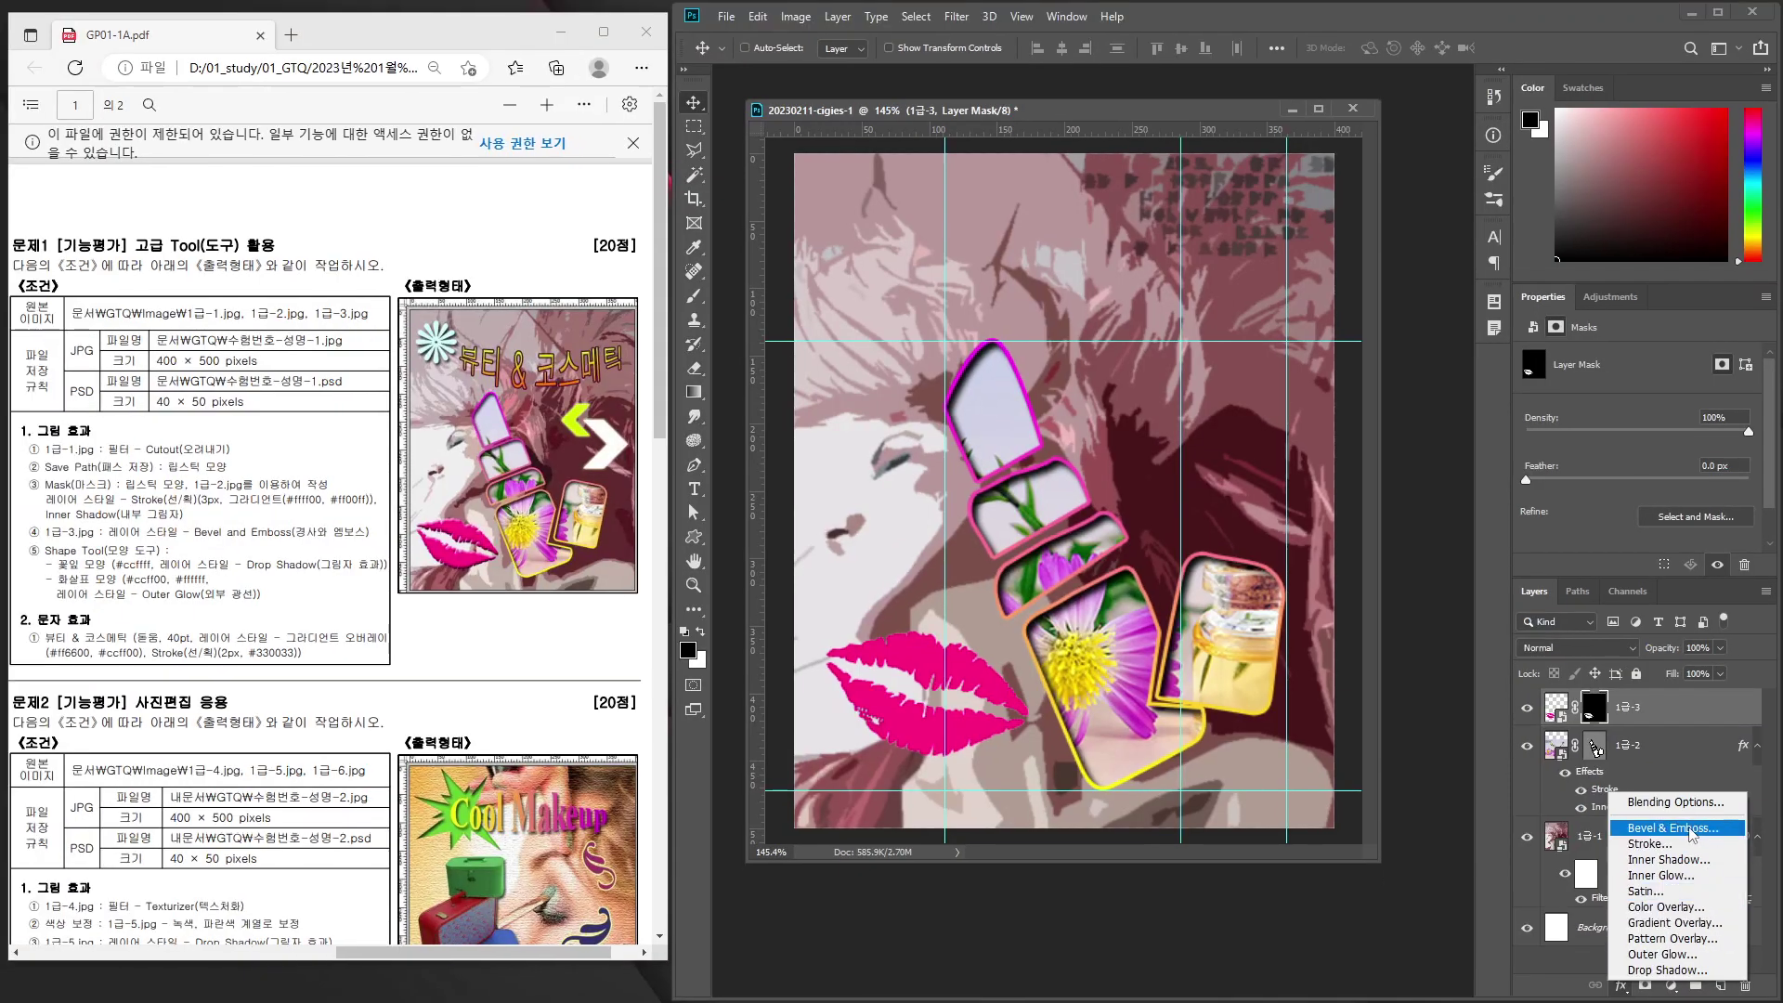
Apply a default Bevel & Emboss effect to the 1급-3 lips layer.
{"action": "left_click", "coordinate": [1688, 829]}
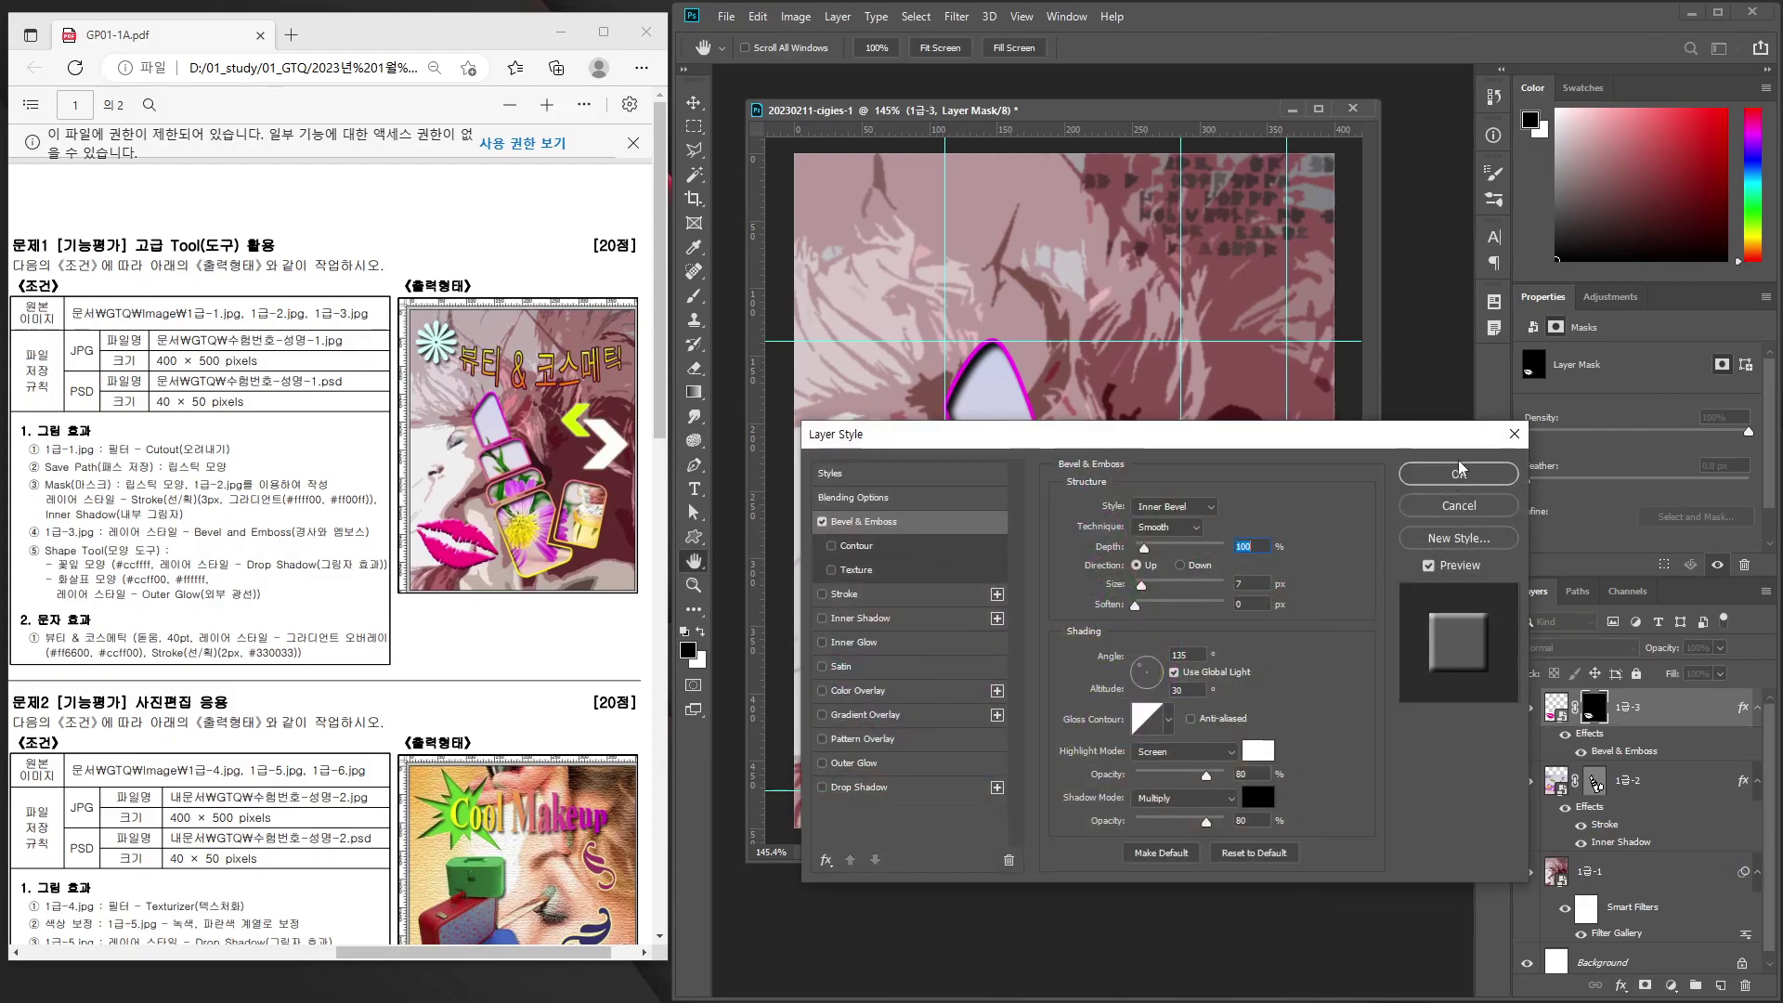
{"action": "left_click", "coordinate": [1459, 471]}
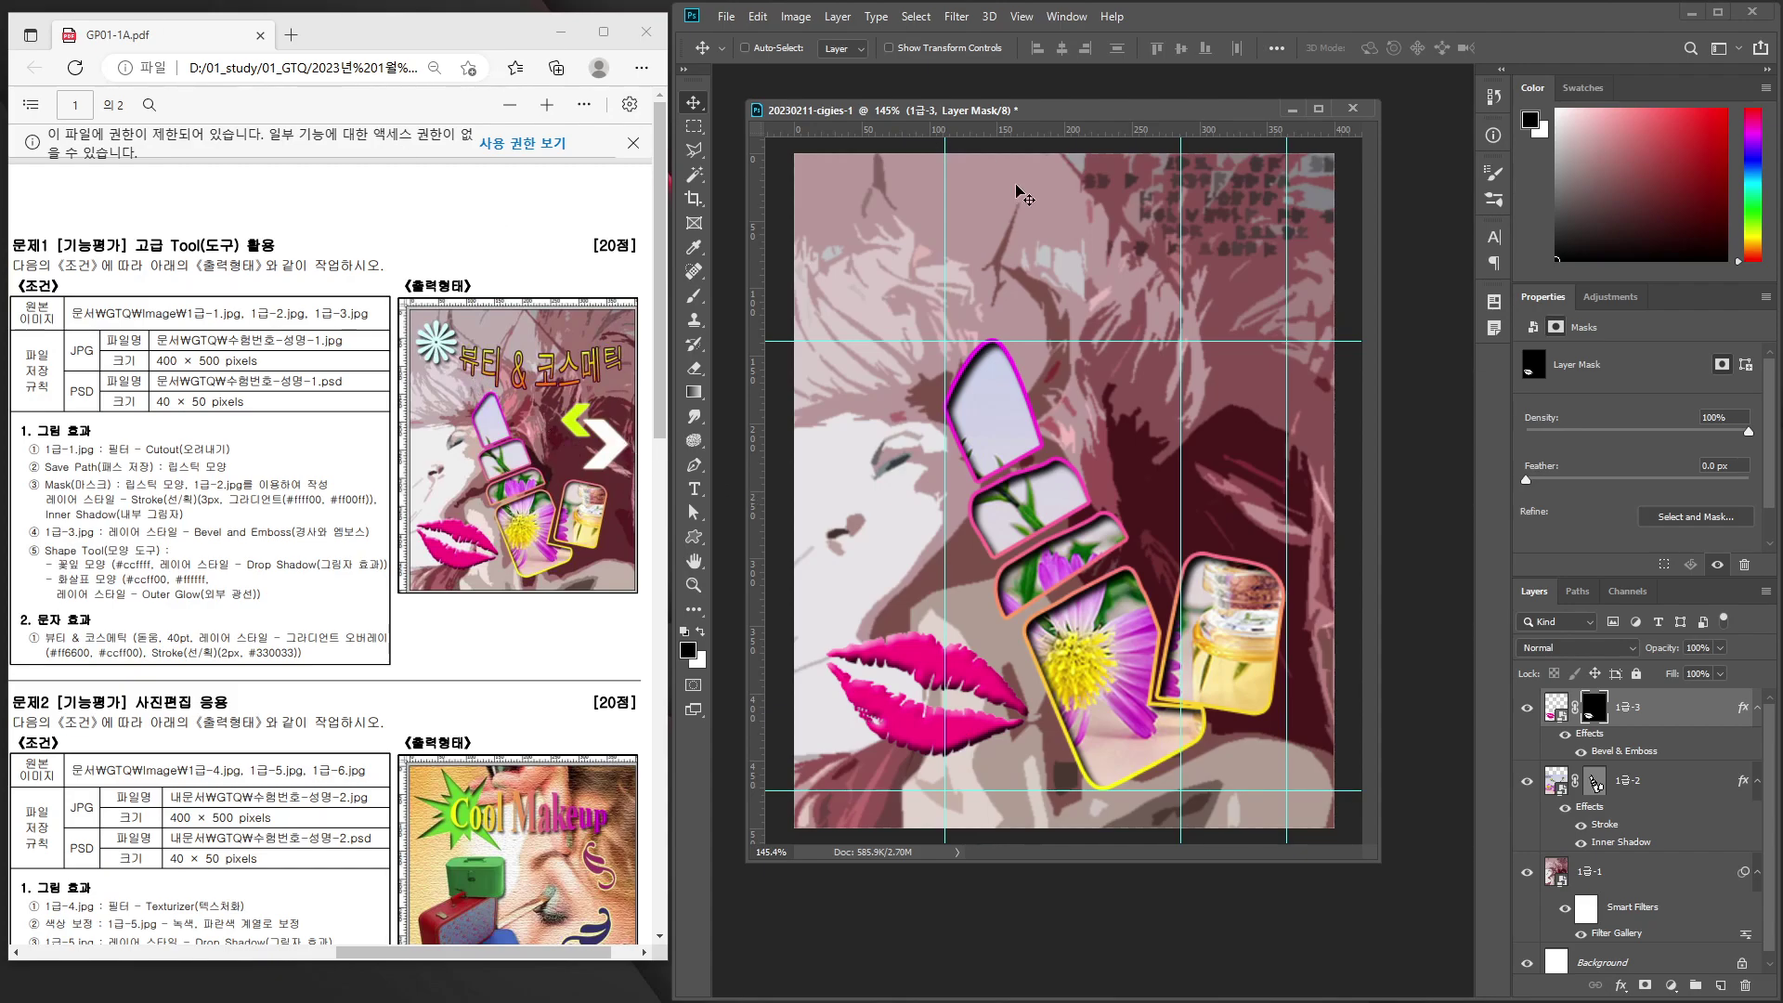
Draw the flower custom shape near the poster's top-left corner.
{"action": "left_click", "coordinate": [693, 535]}
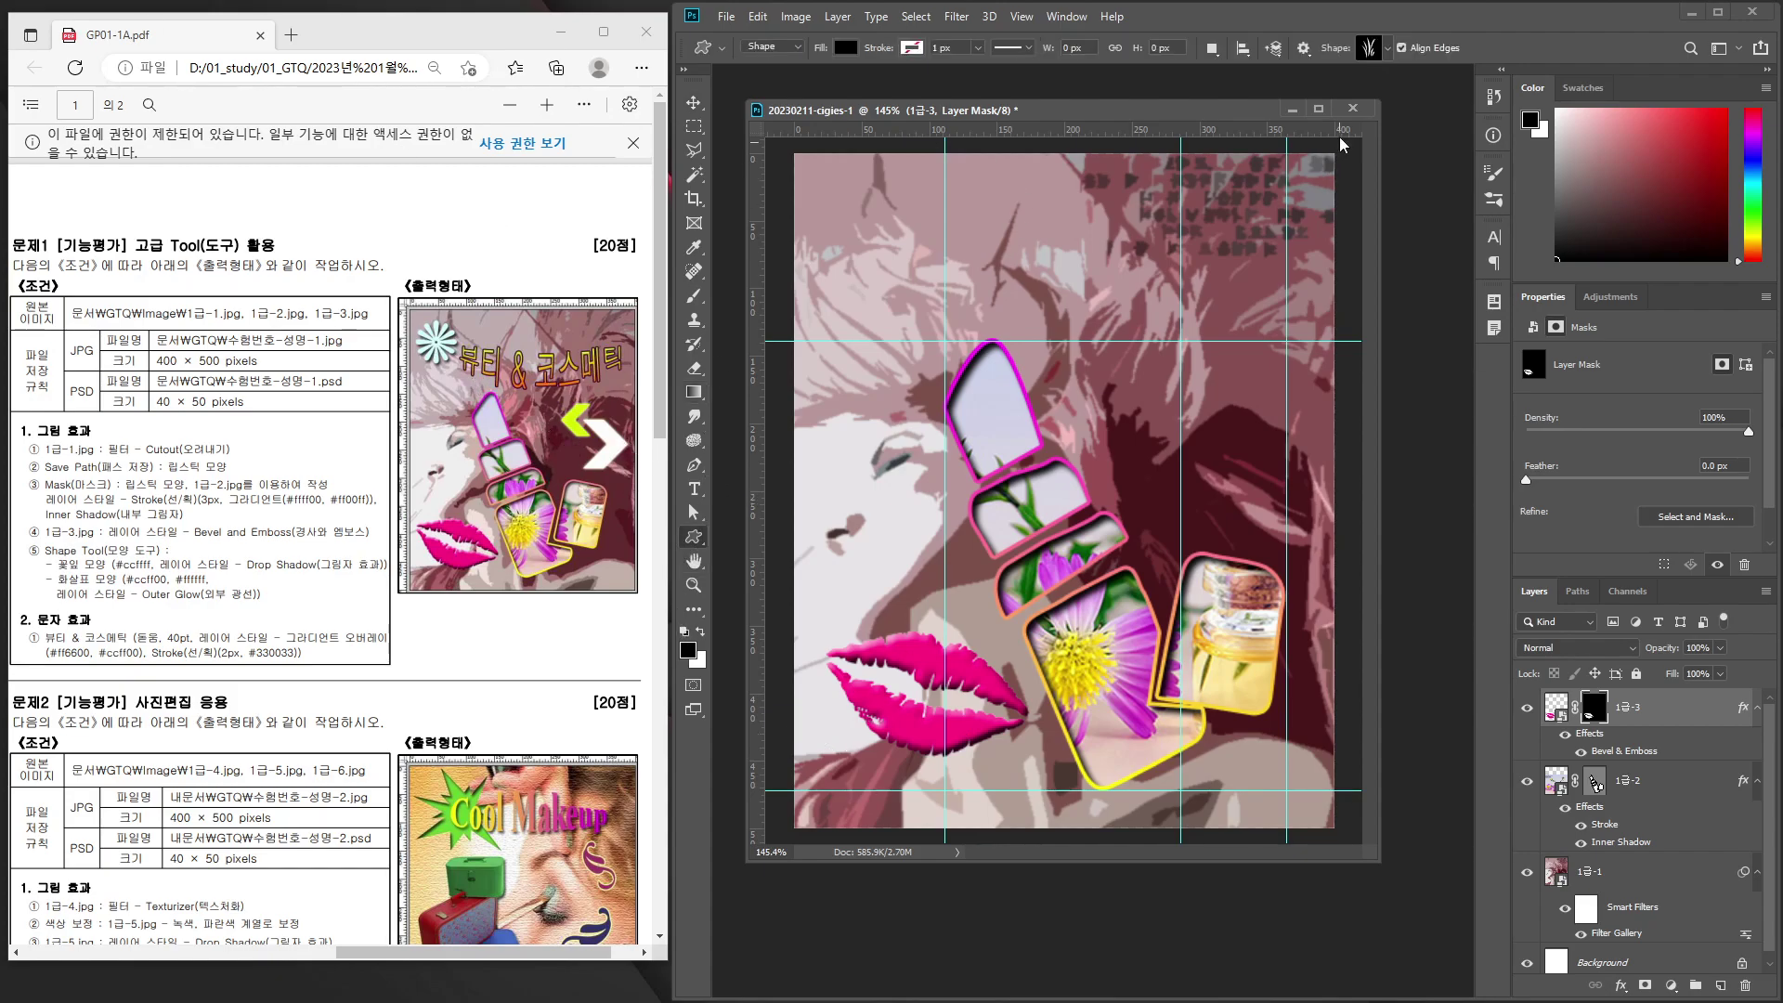
{"action": "left_click", "coordinate": [1385, 48]}
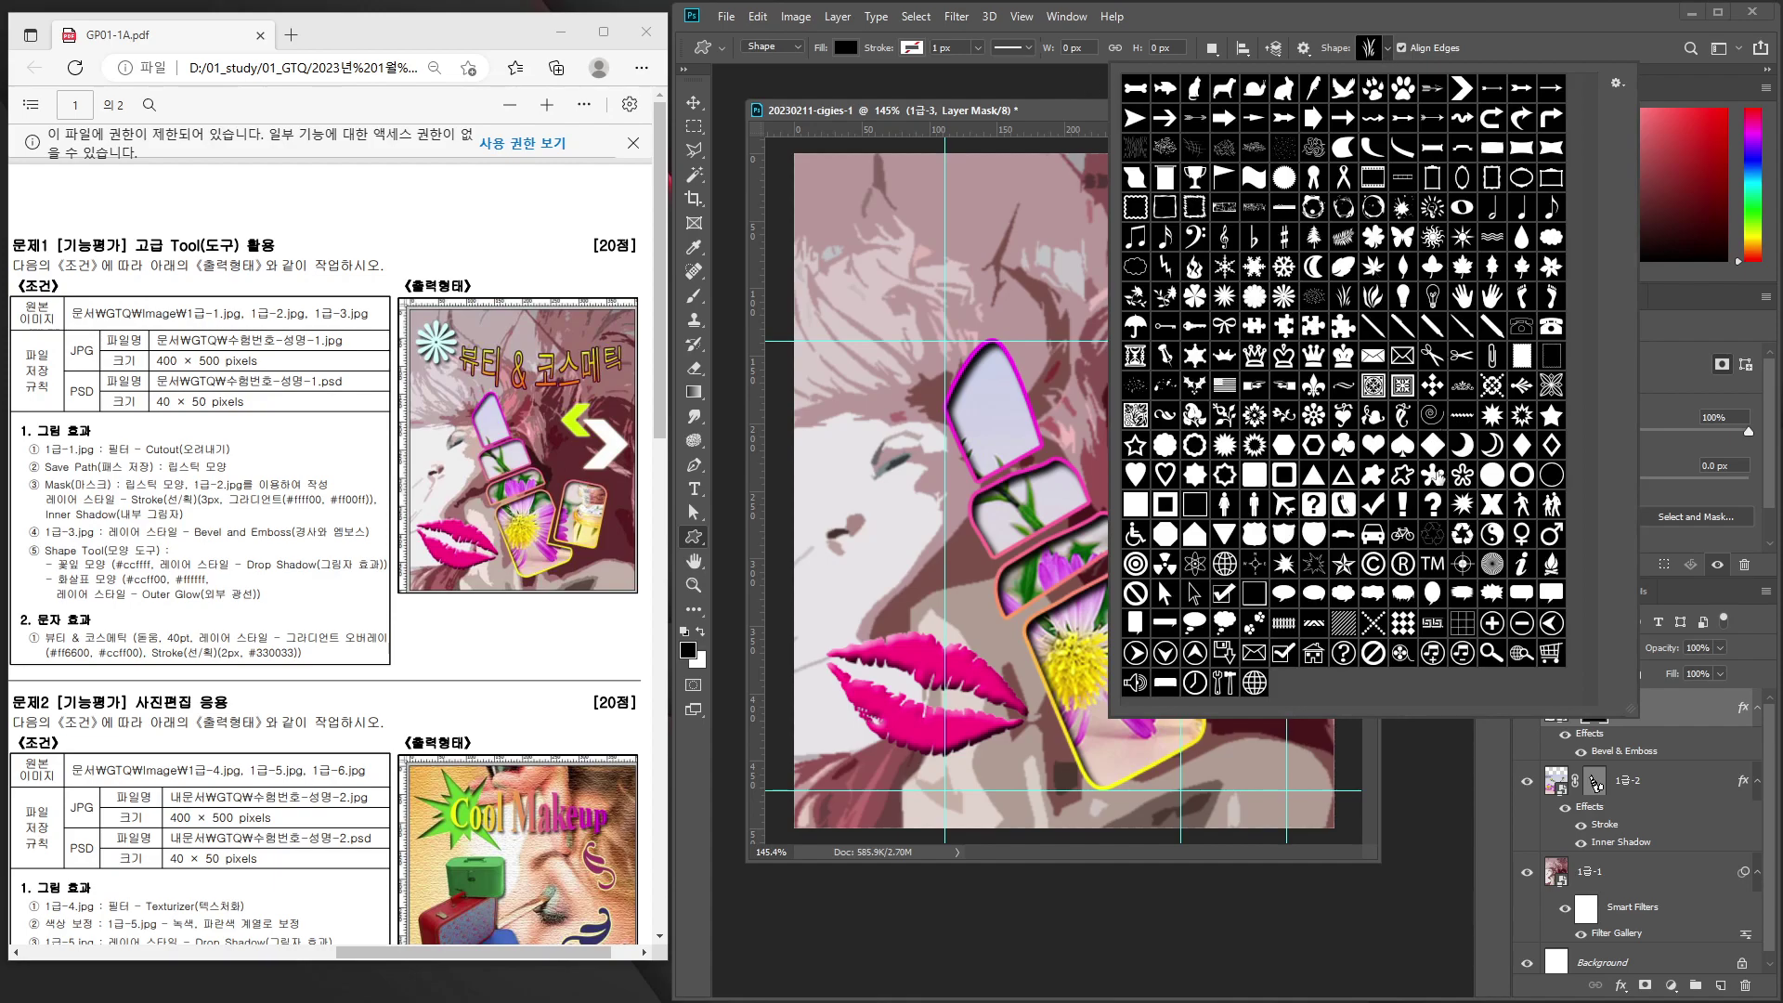
{"action": "left_click", "coordinate": [1284, 298]}
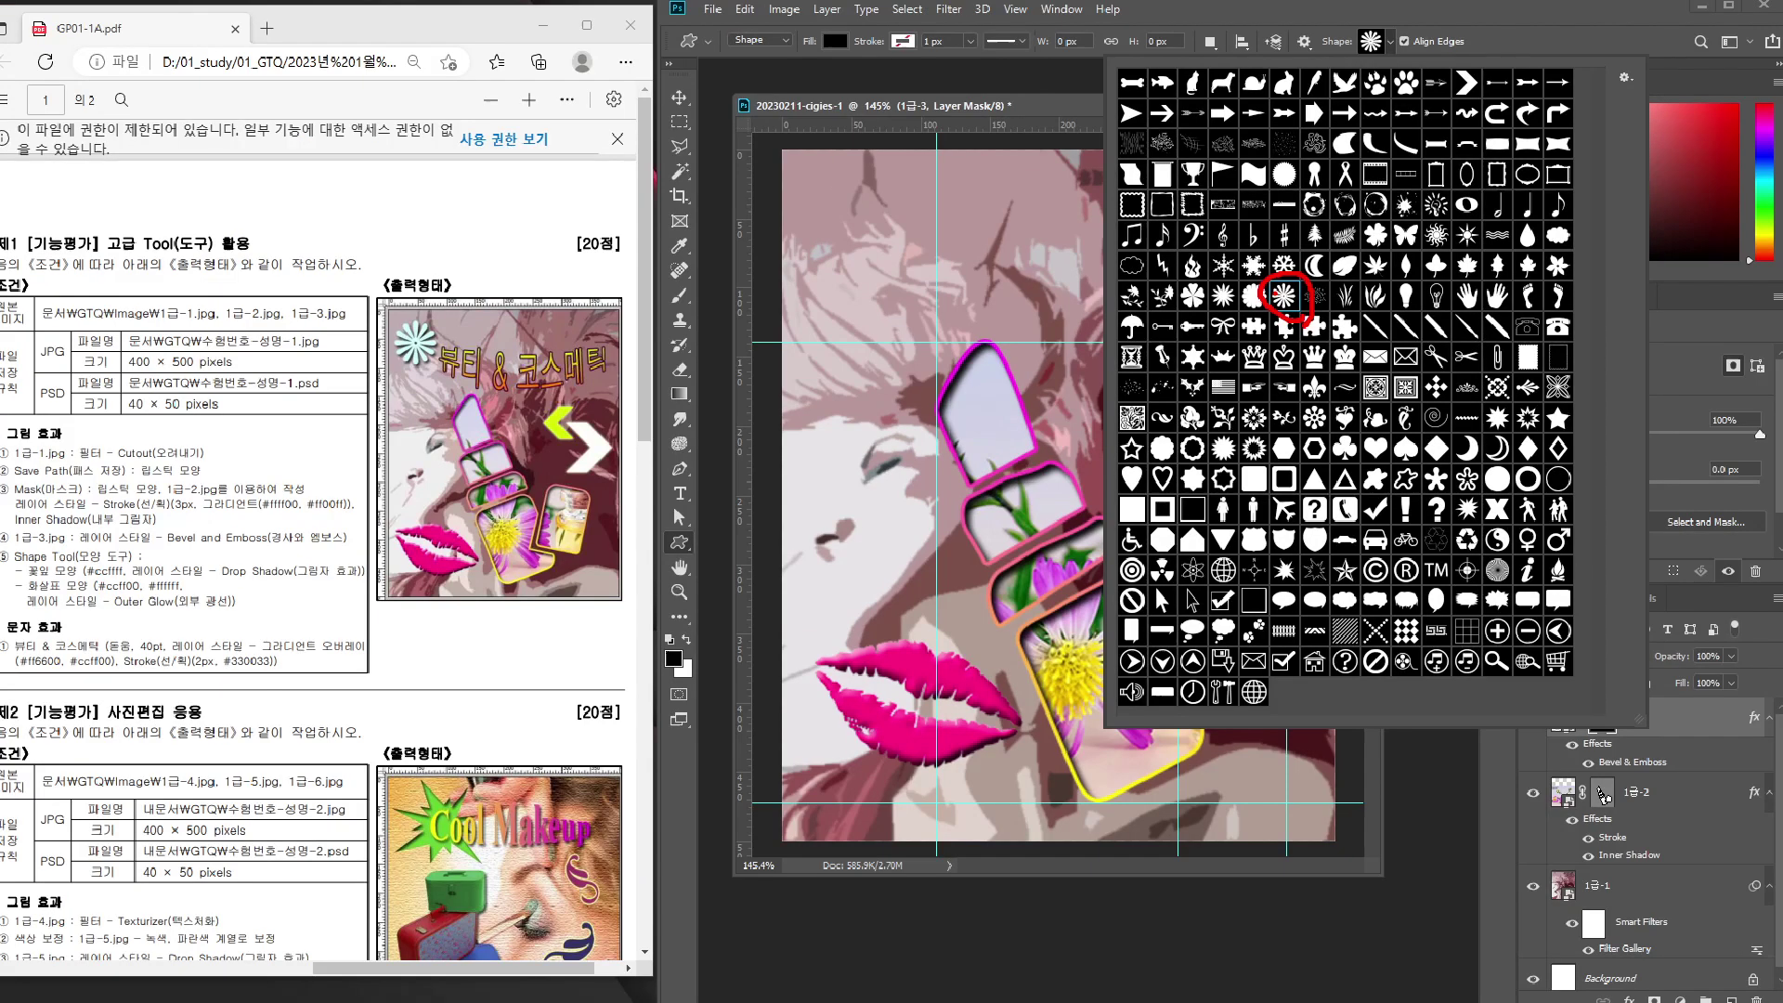
{"action": "key", "text": "Return"}
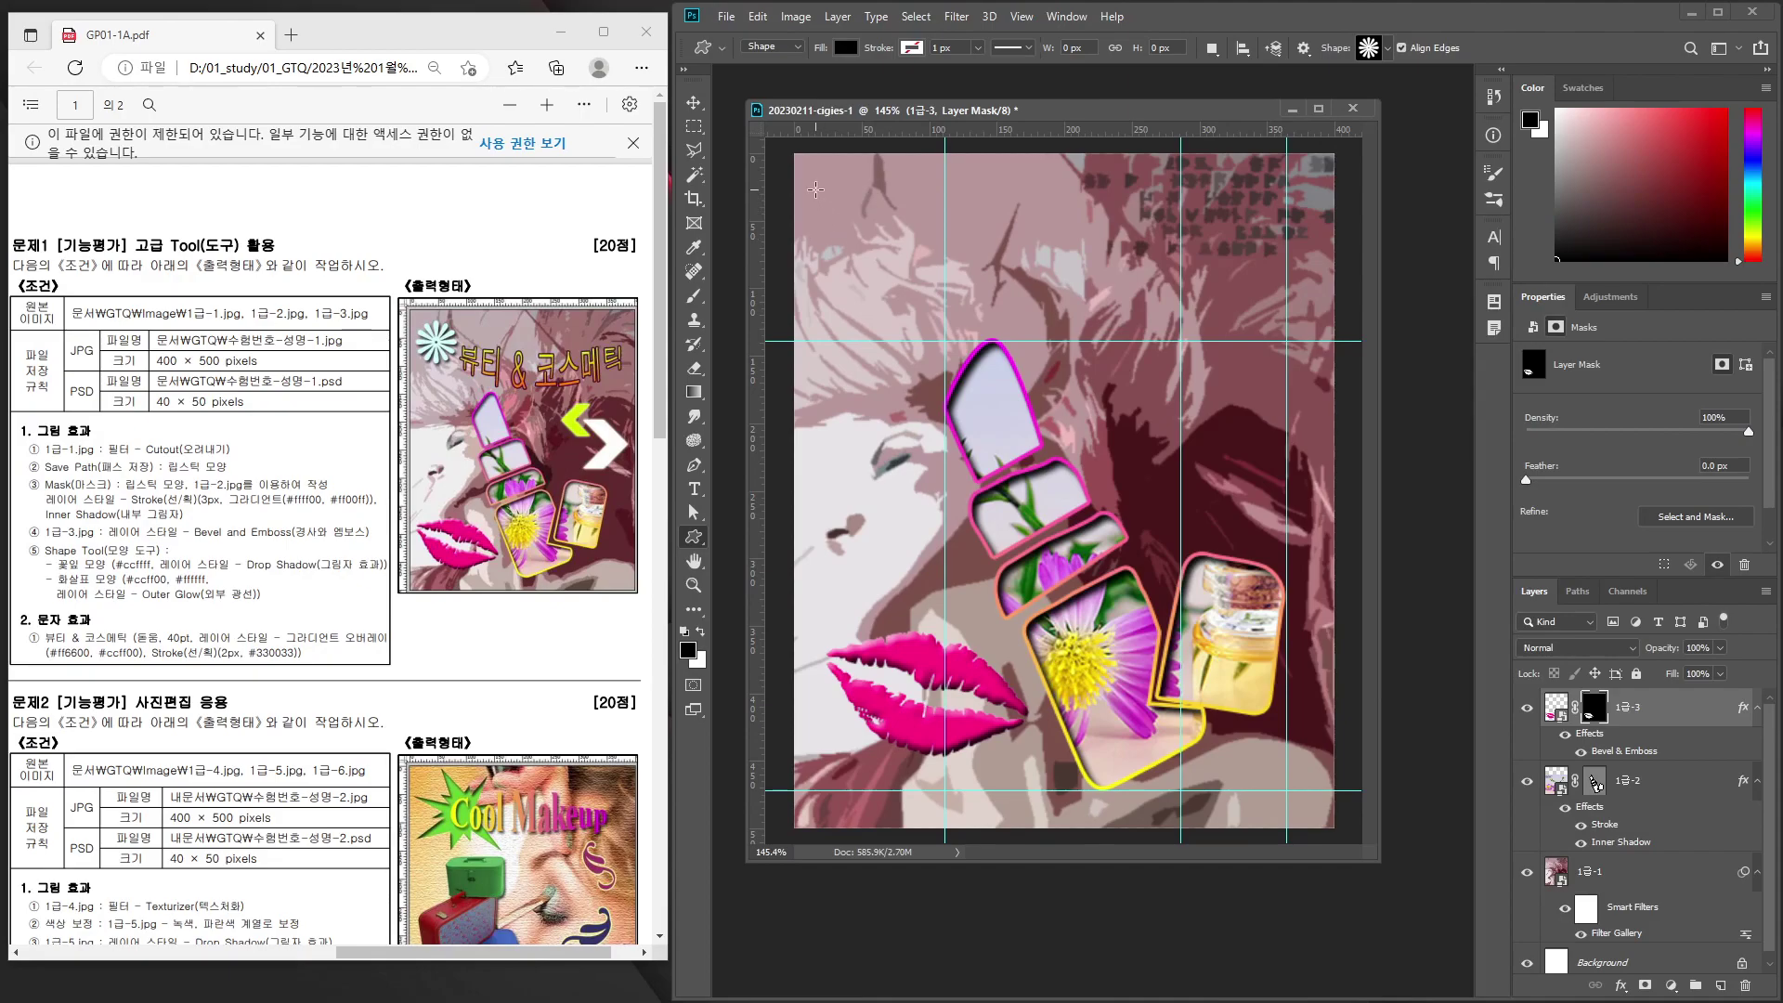
{"action": "mouse_move", "coordinate": [815, 188]}
{"action": "left_mouse_down"}
{"action": "mouse_move", "coordinate": [909, 277]}
{"action": "mouse_move", "coordinate": [899, 292]}
{"action": "left_mouse_up"}
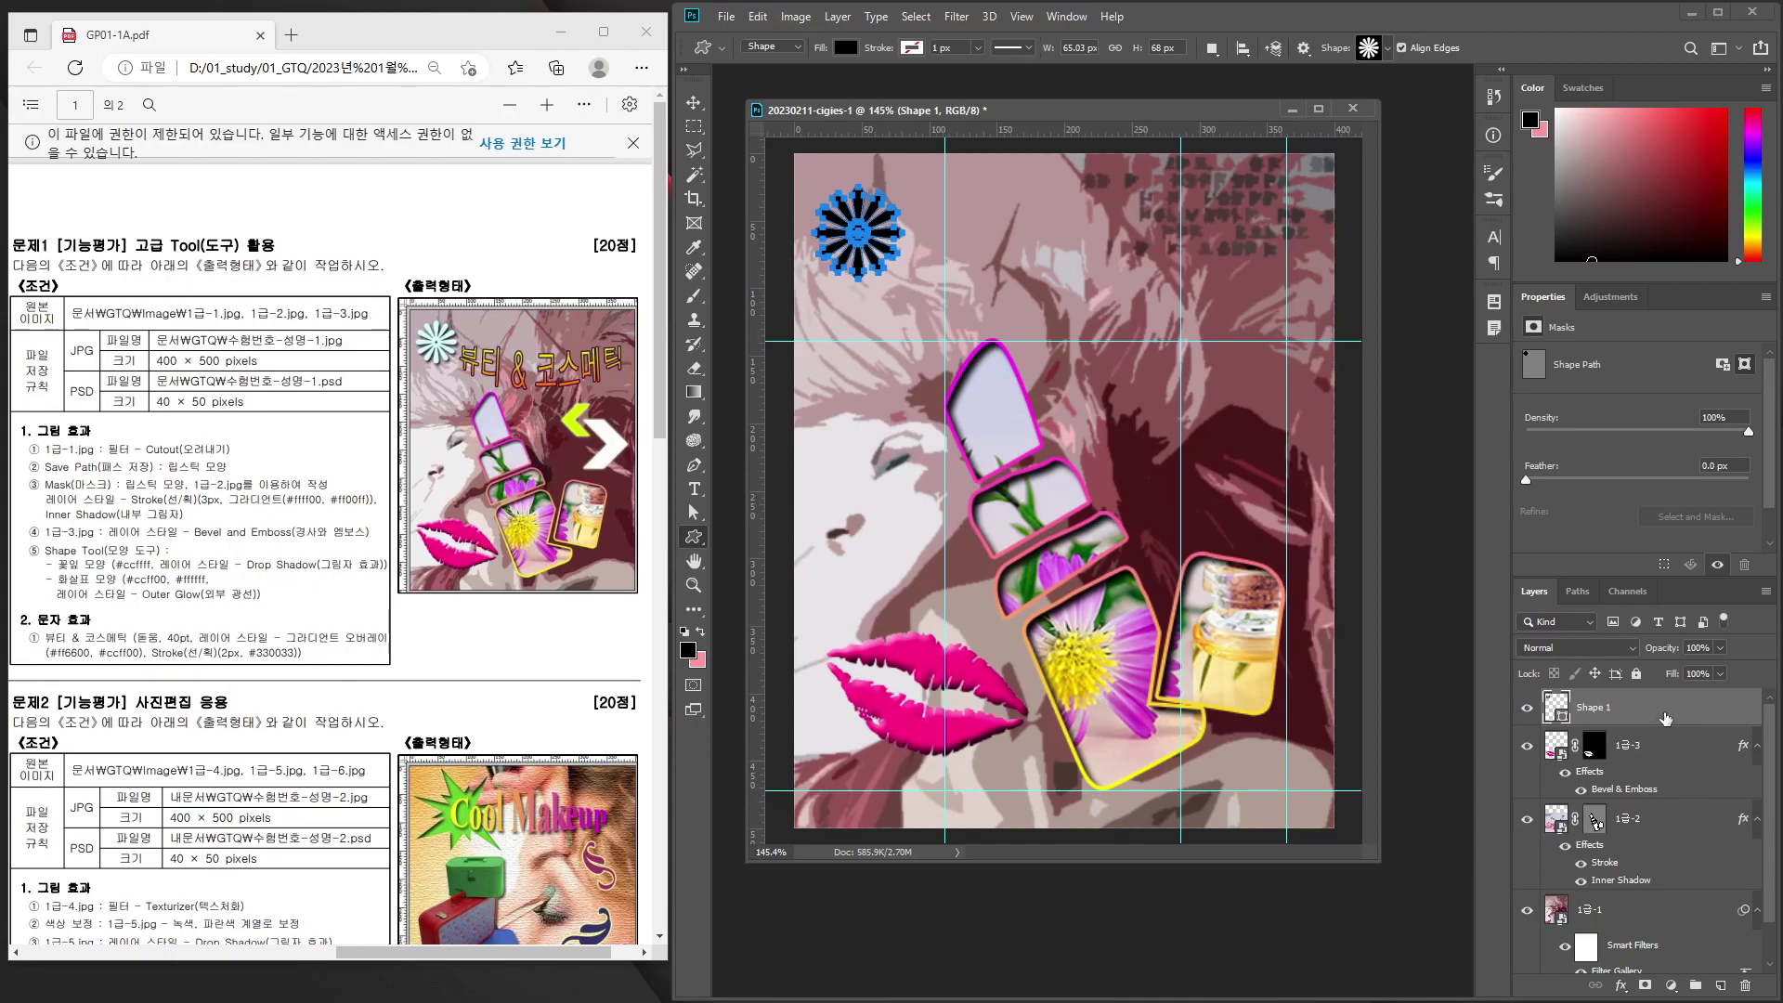
Fill the Shape 1 flower layer with pale cyan #ccffff.
{"action": "right_click", "coordinate": [1532, 791]}
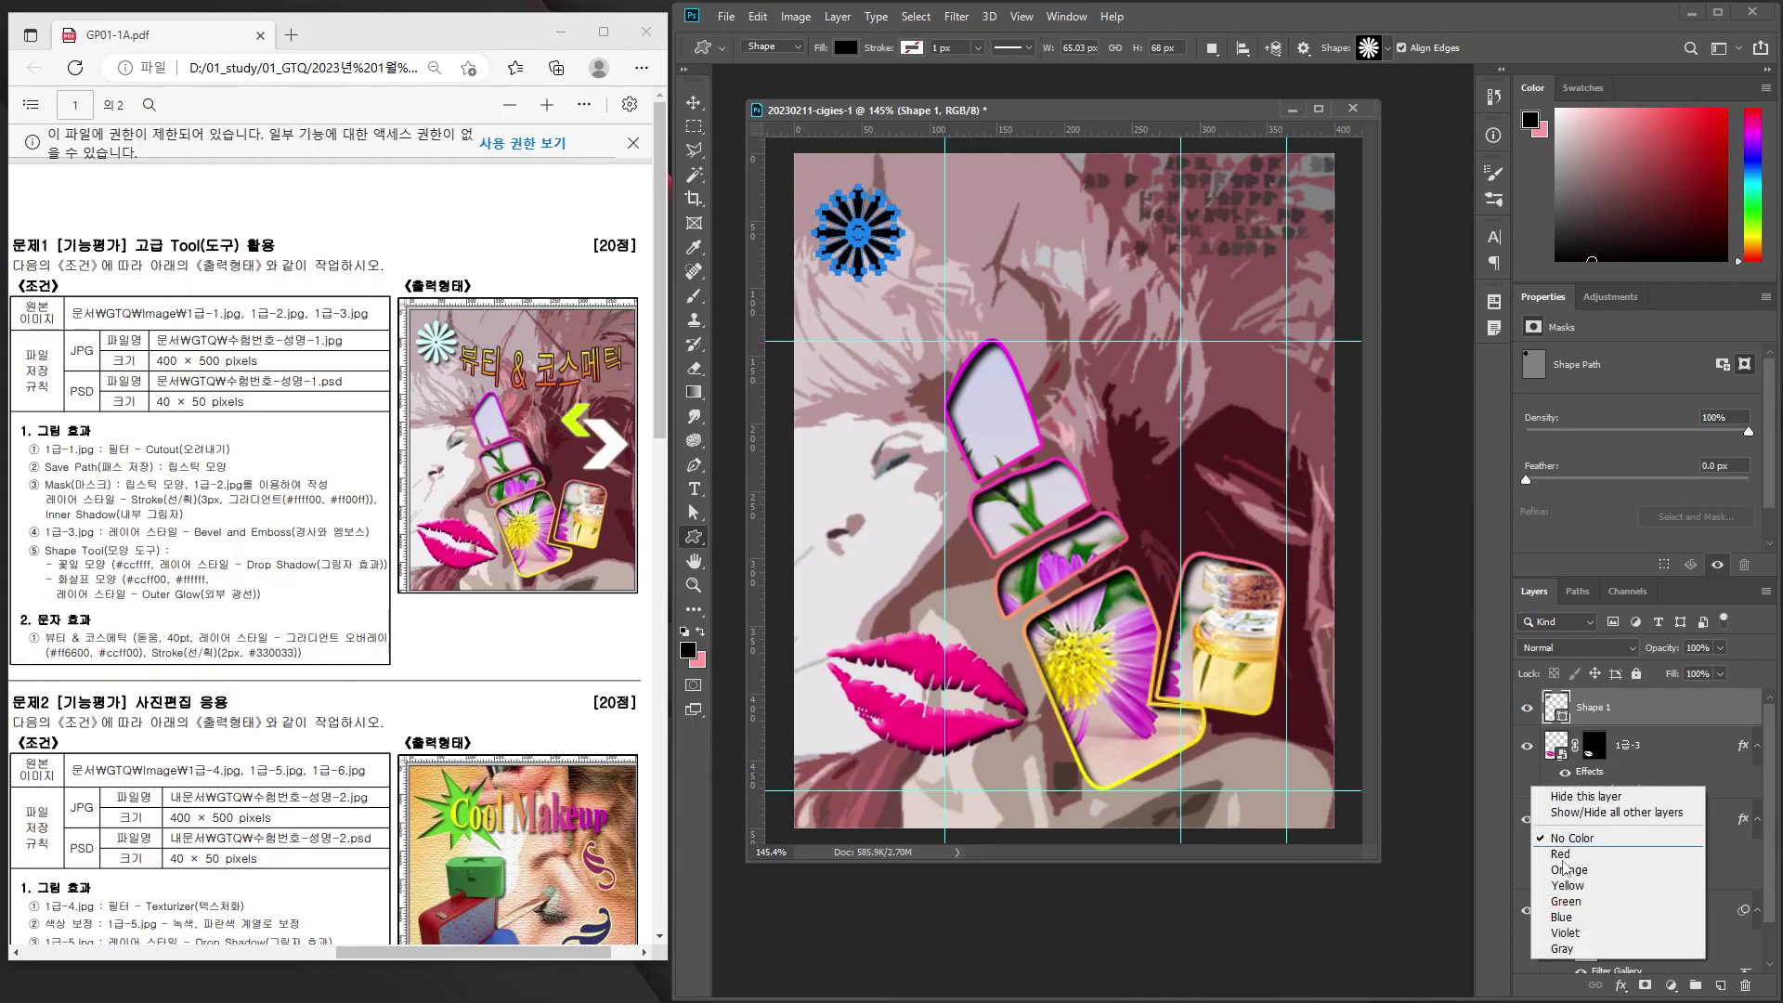
{"action": "left_click", "coordinate": [1585, 735]}
{"action": "left_click", "coordinate": [1660, 710]}
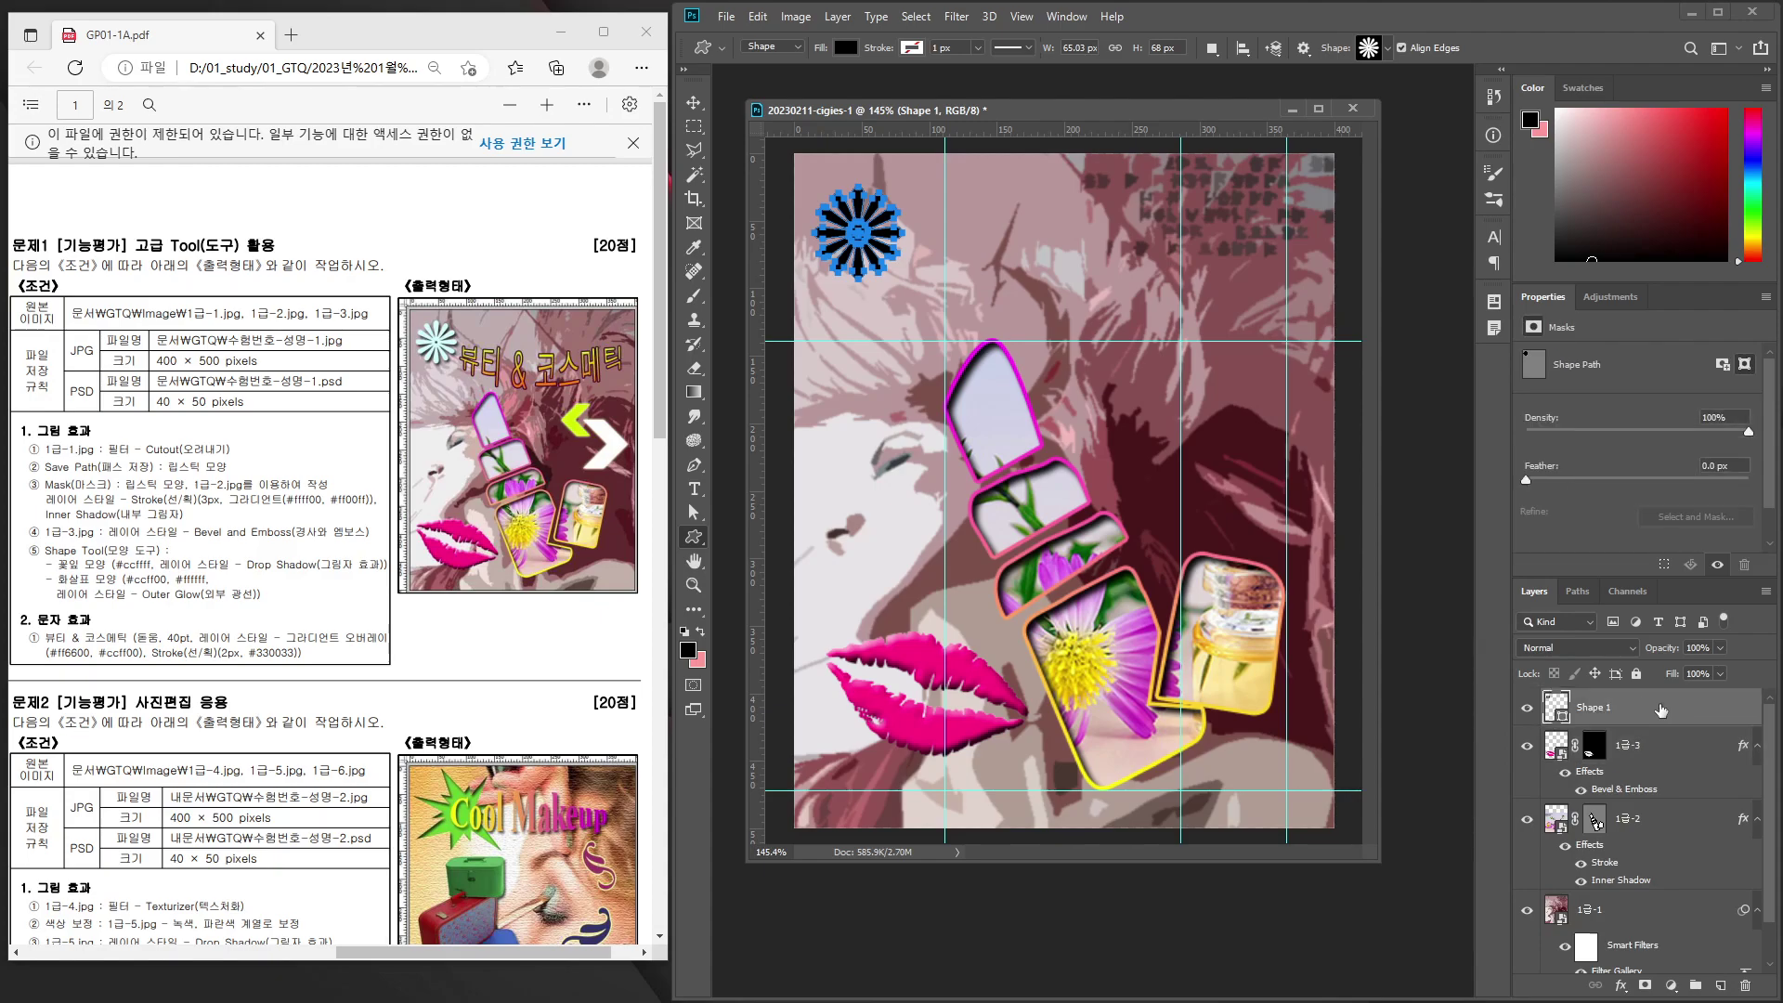
{"action": "double_click", "coordinate": [1556, 711]}
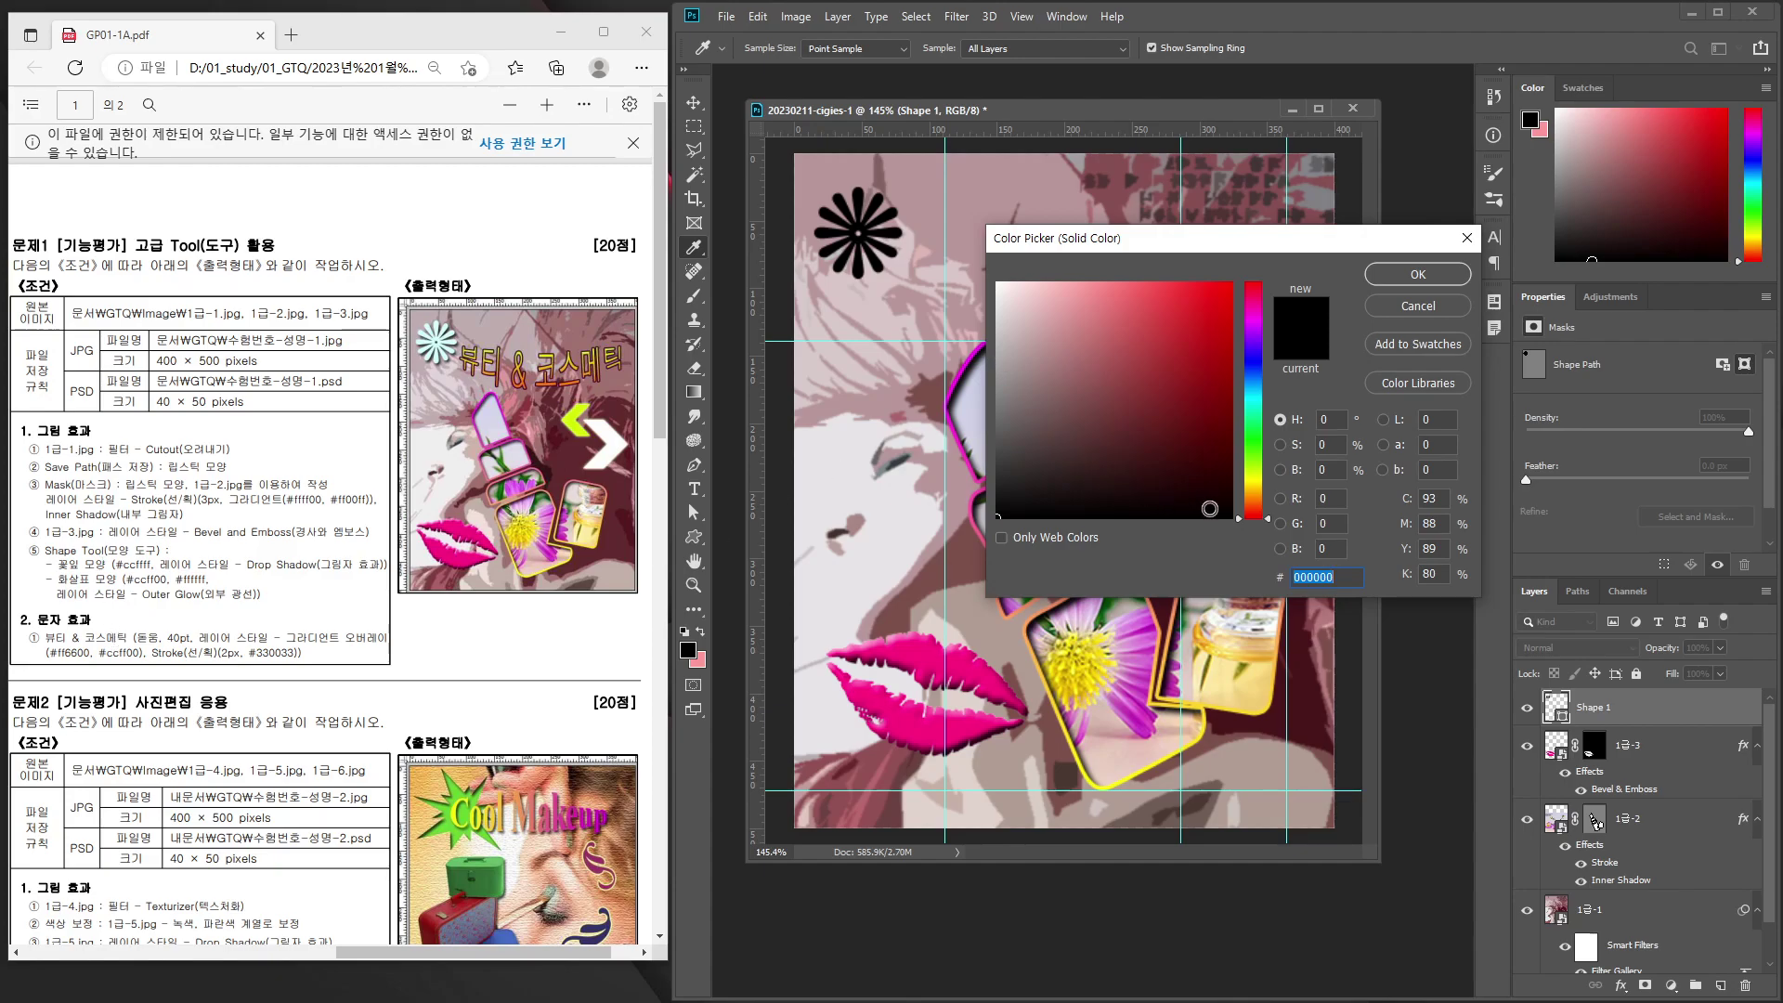
{"action": "type", "text": "cc"}
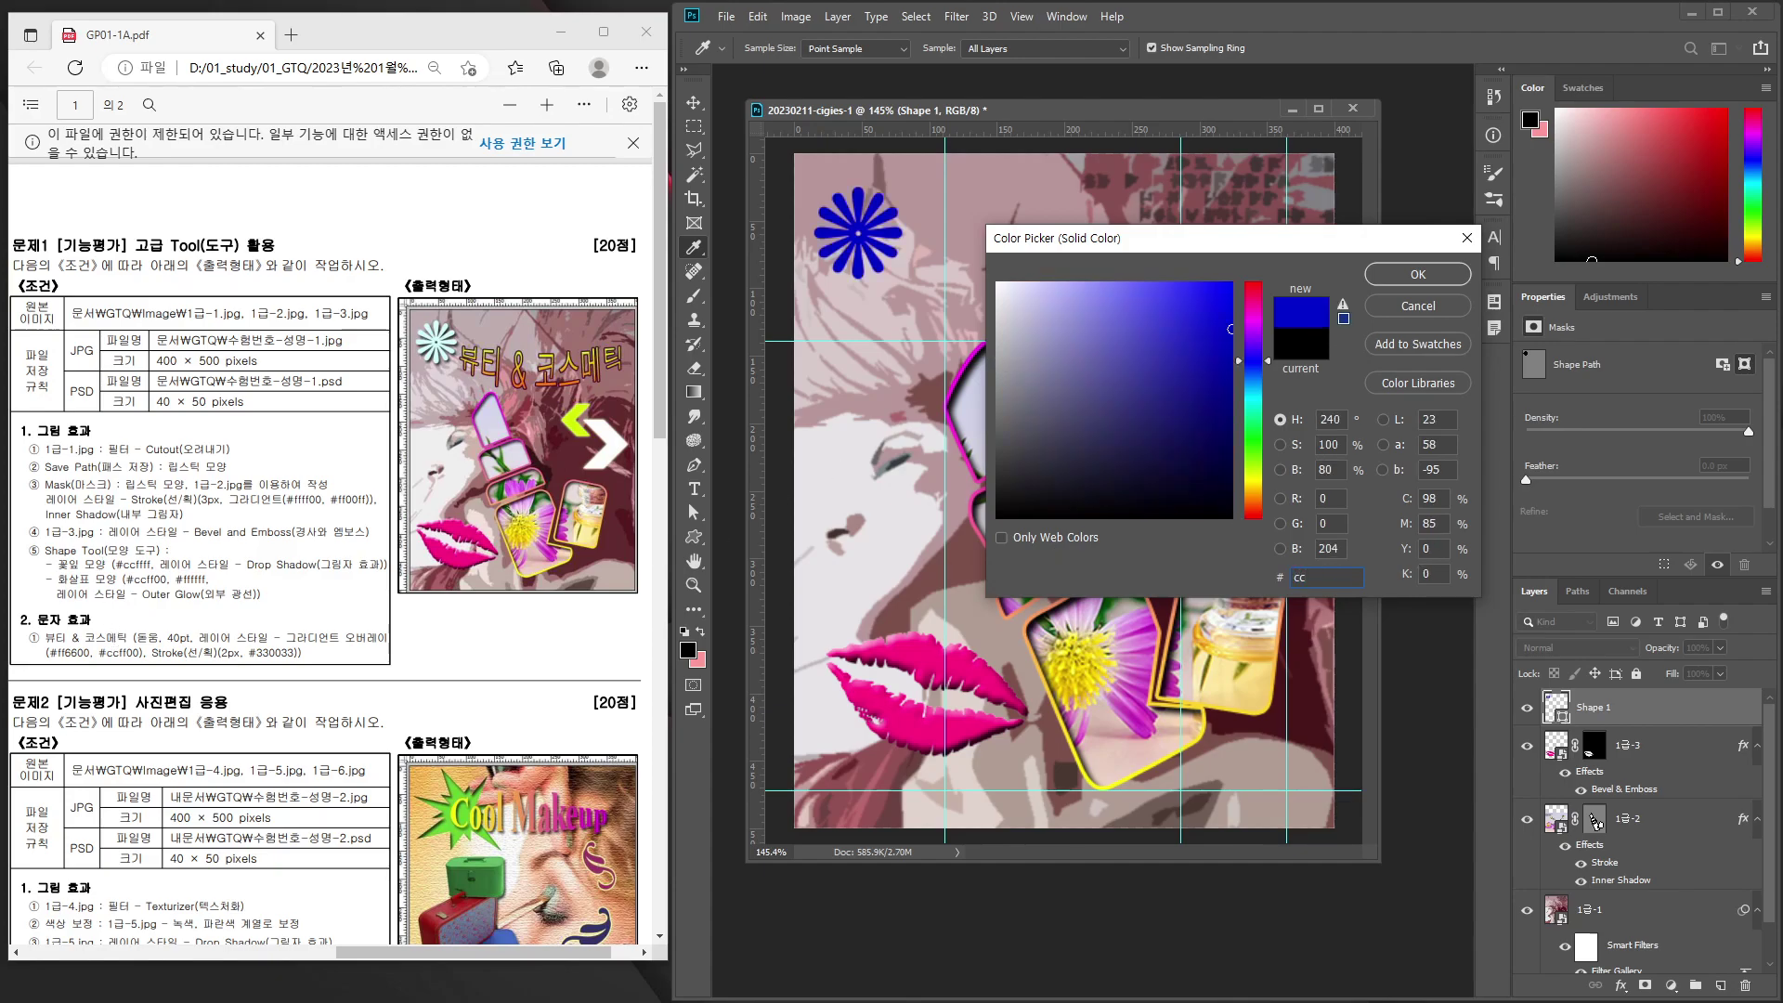
{"action": "type", "text": "ffff"}
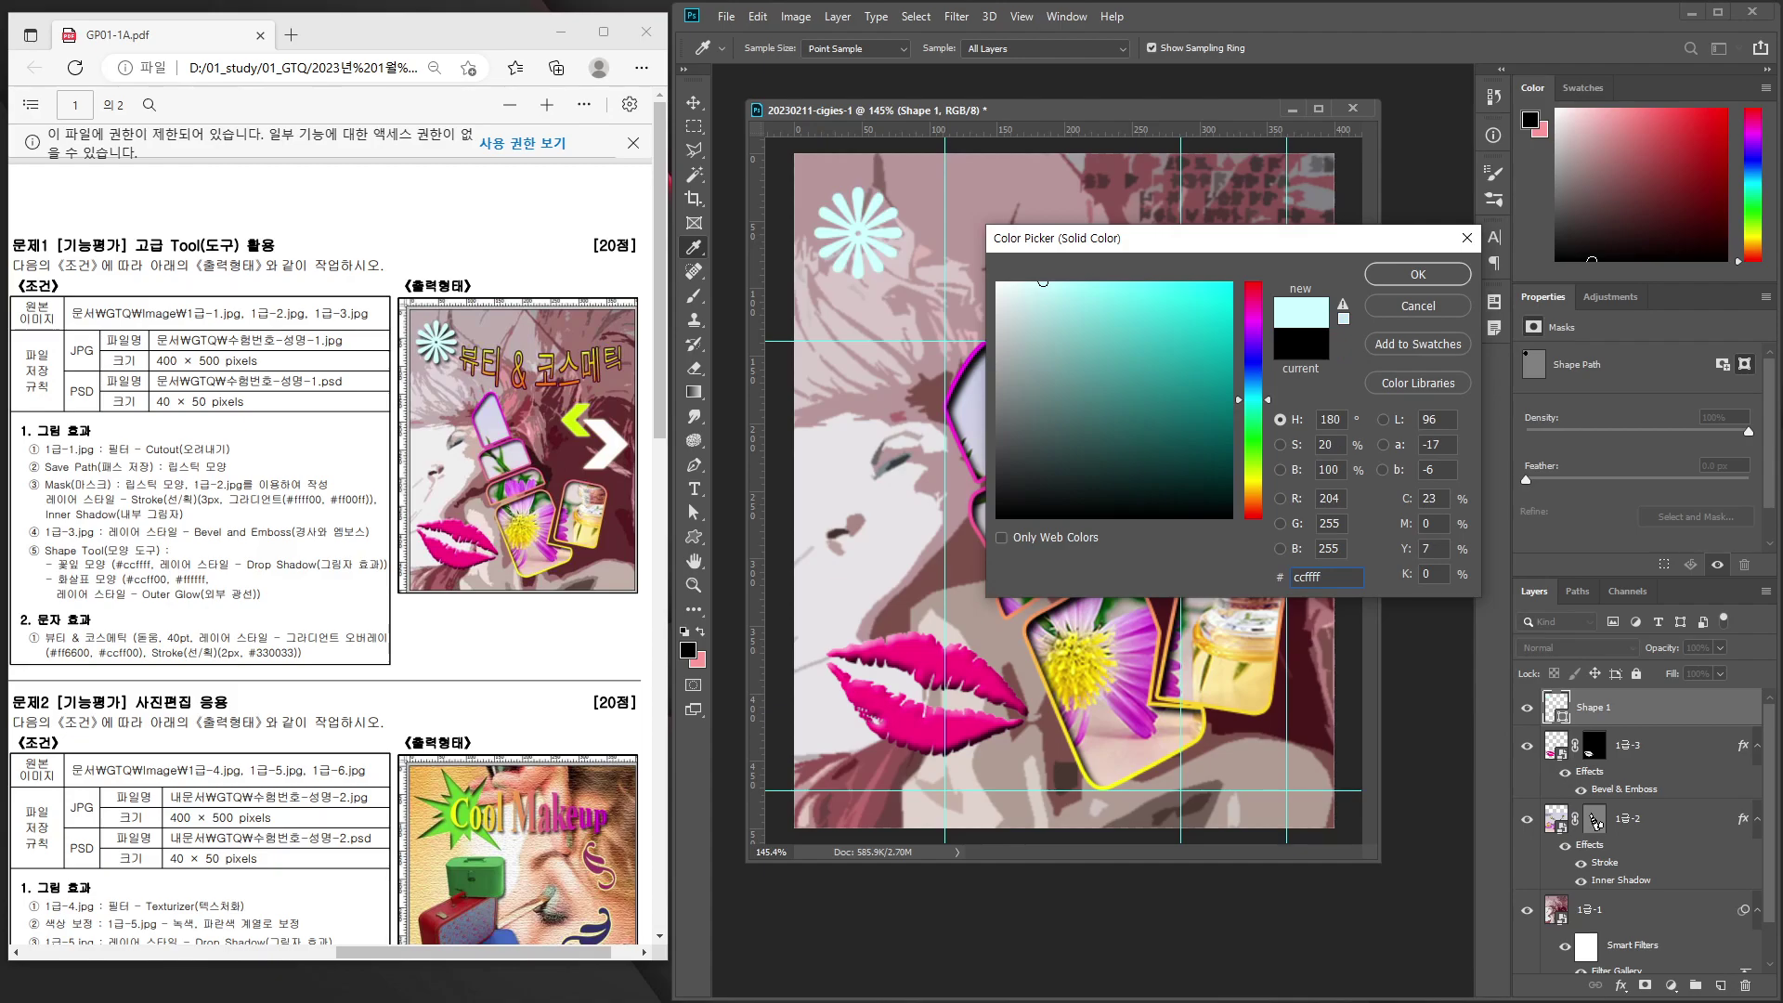
{"action": "key", "text": "Return"}
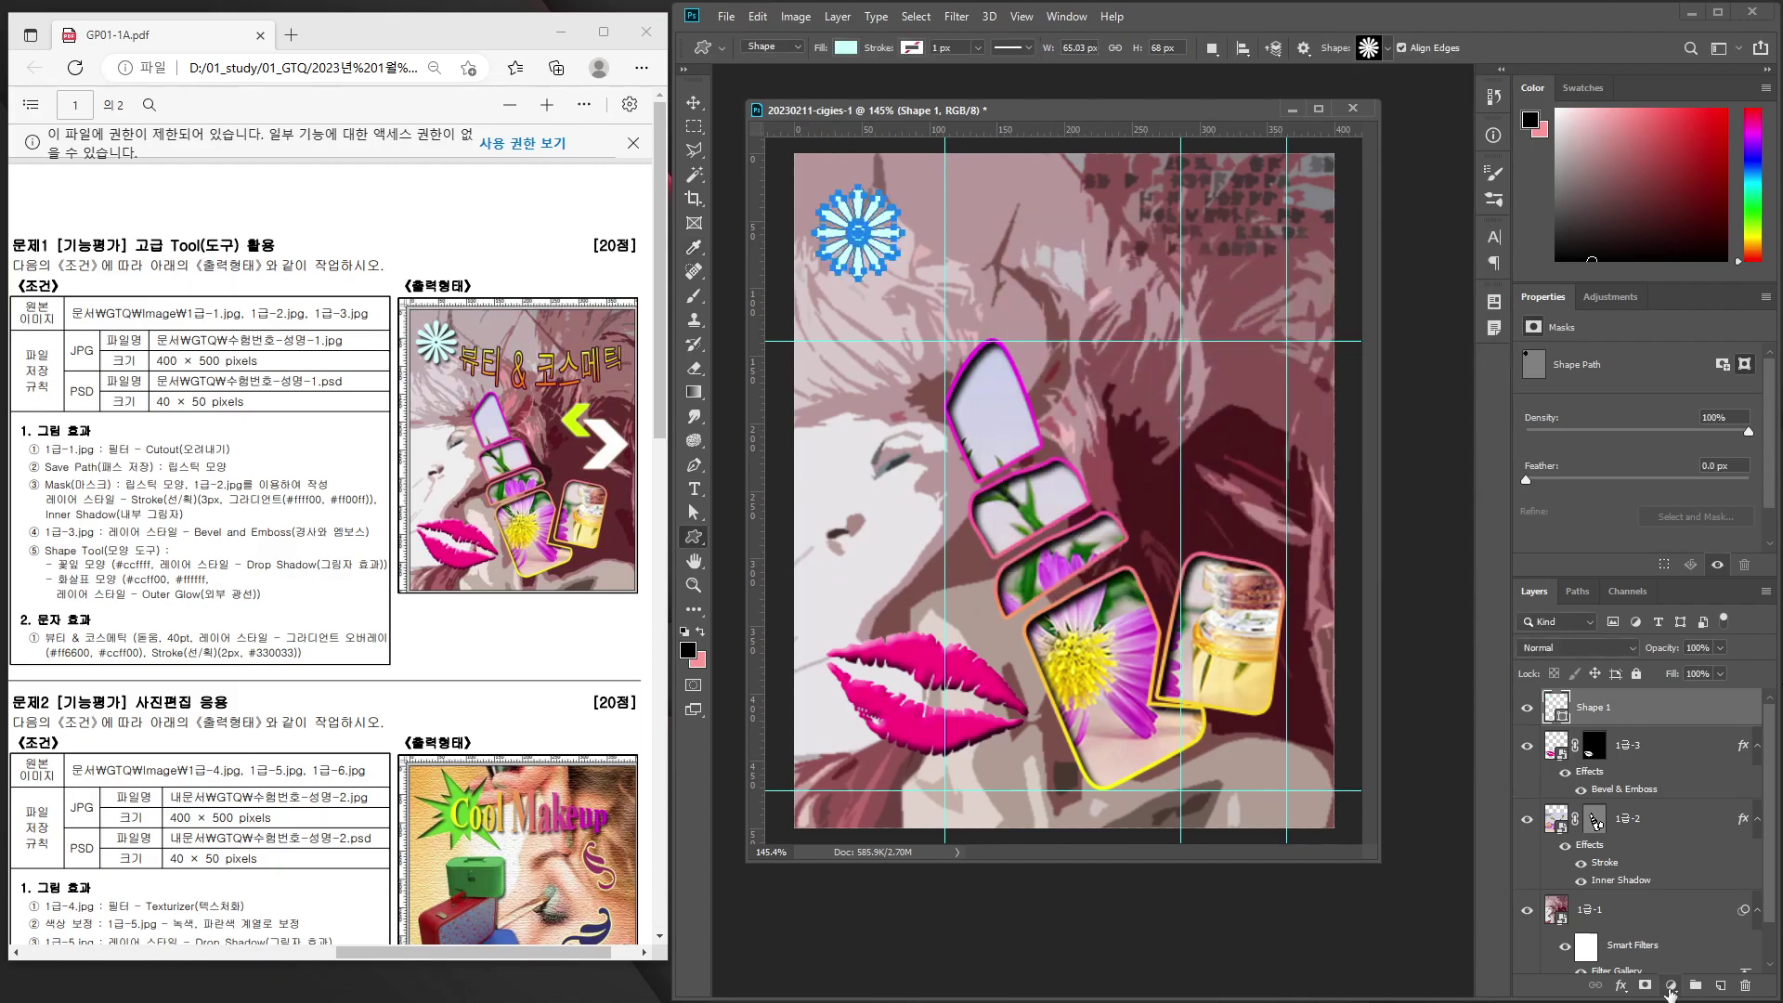
{"action": "left_click", "coordinate": [1621, 986]}
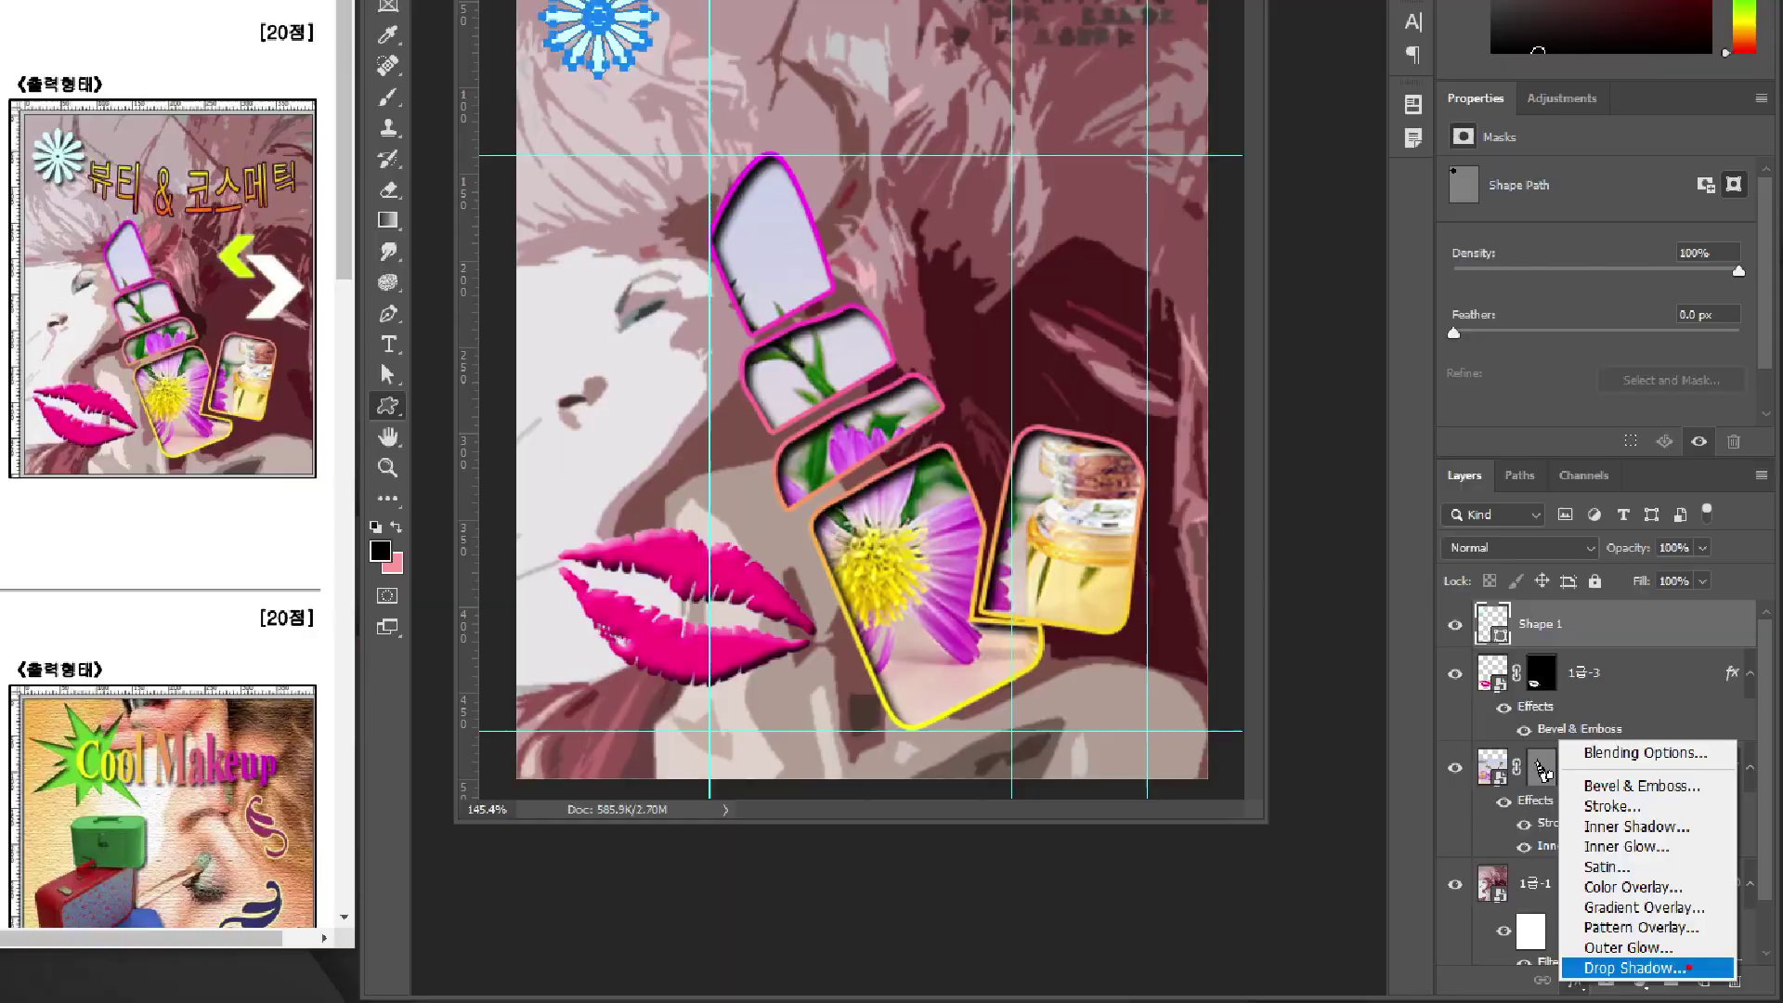
Add a default Drop Shadow (70% opacity, 135°, 5 px) to the pale cyan flower.
{"action": "left_click", "coordinate": [1551, 947]}
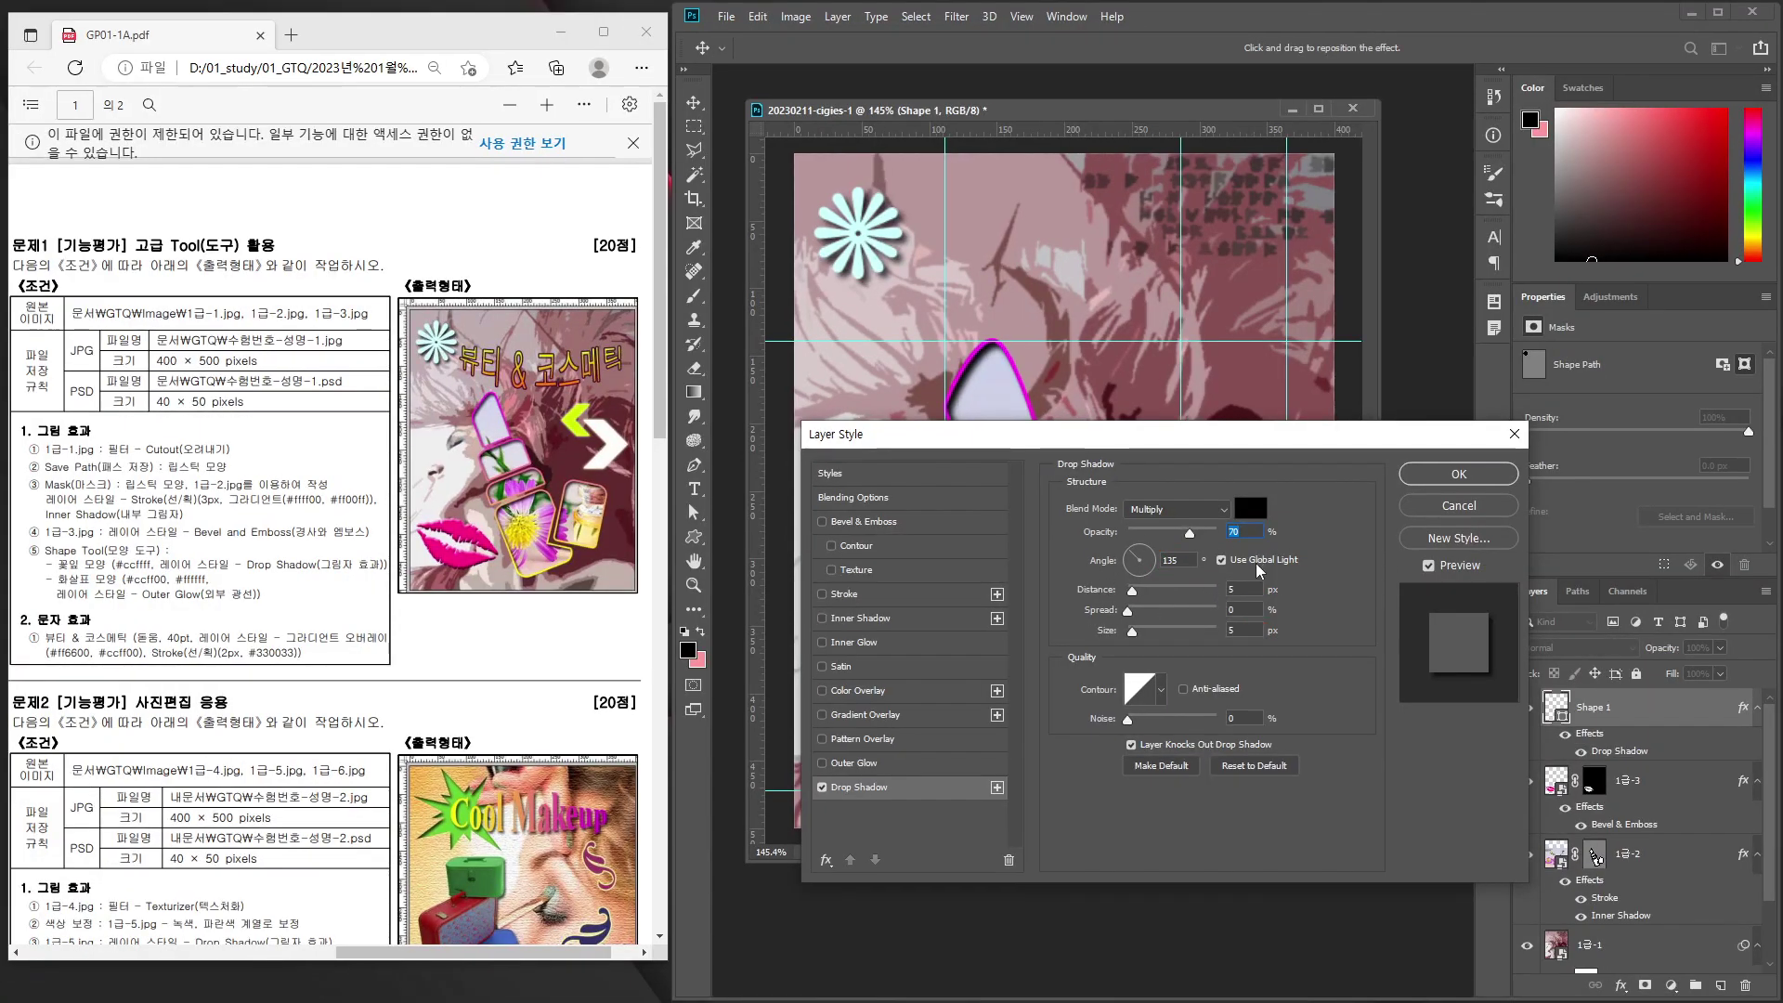
{"action": "left_click", "coordinate": [1459, 473]}
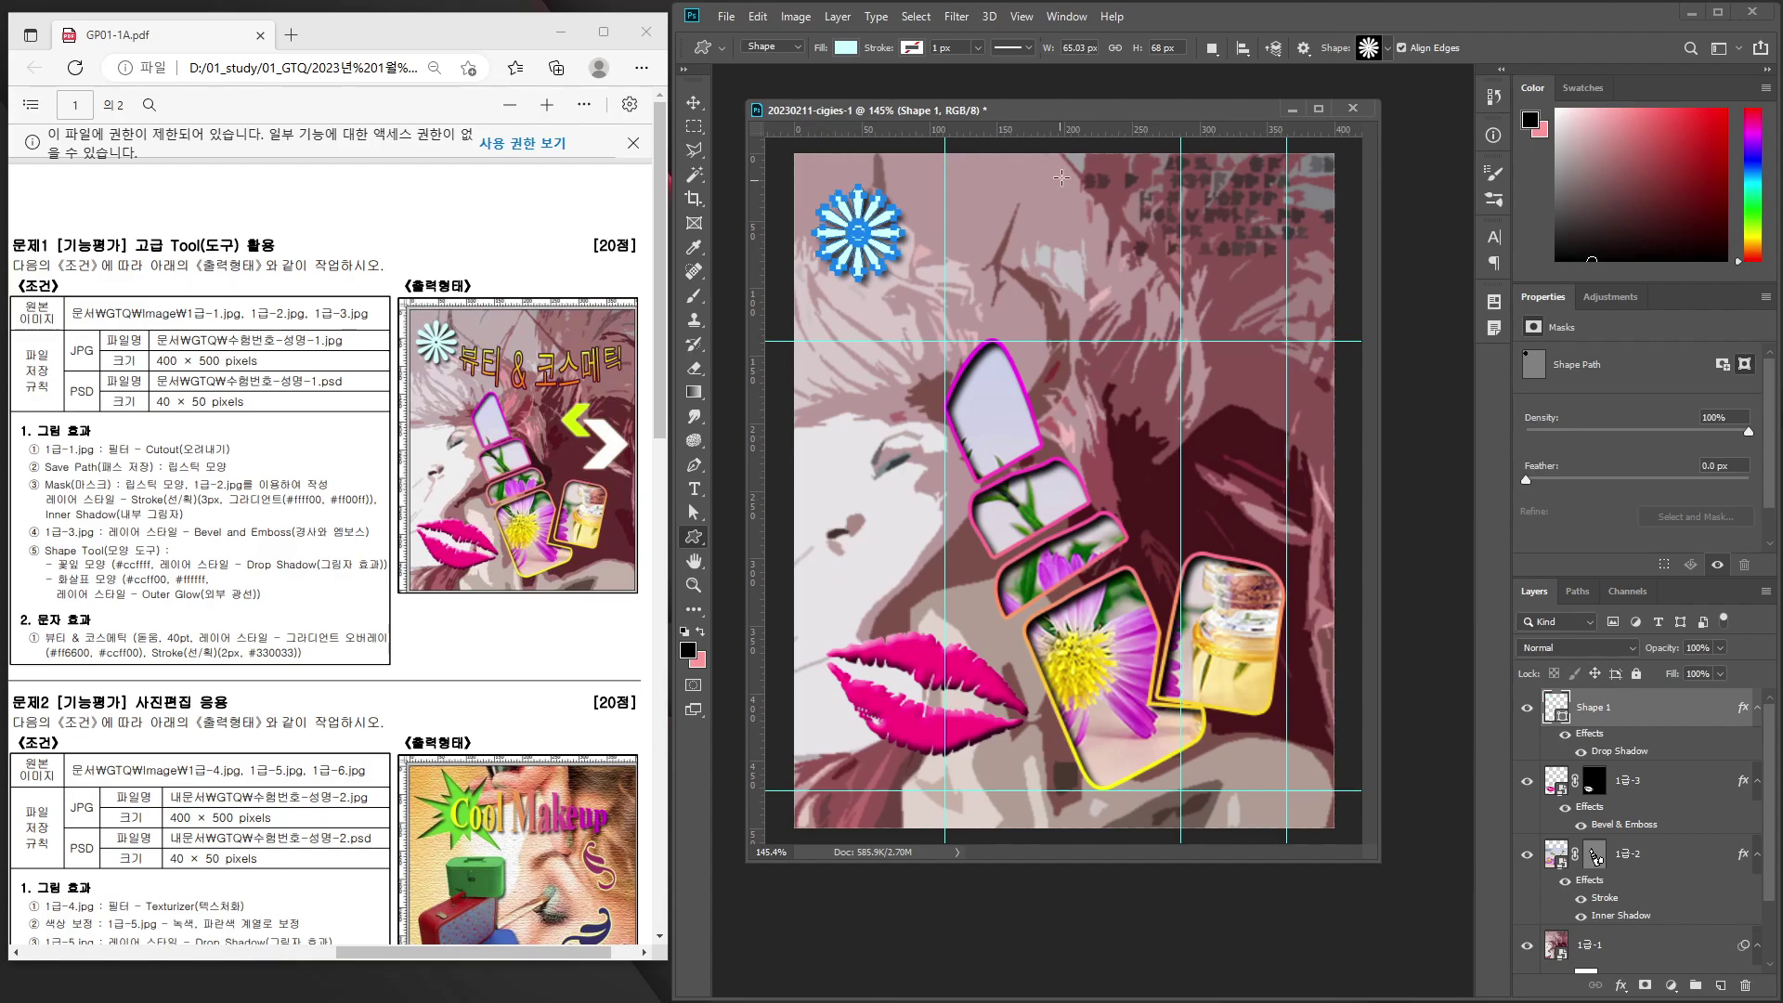
Select the chevron arrow as the current custom shape.
{"action": "left_click", "coordinate": [1388, 50]}
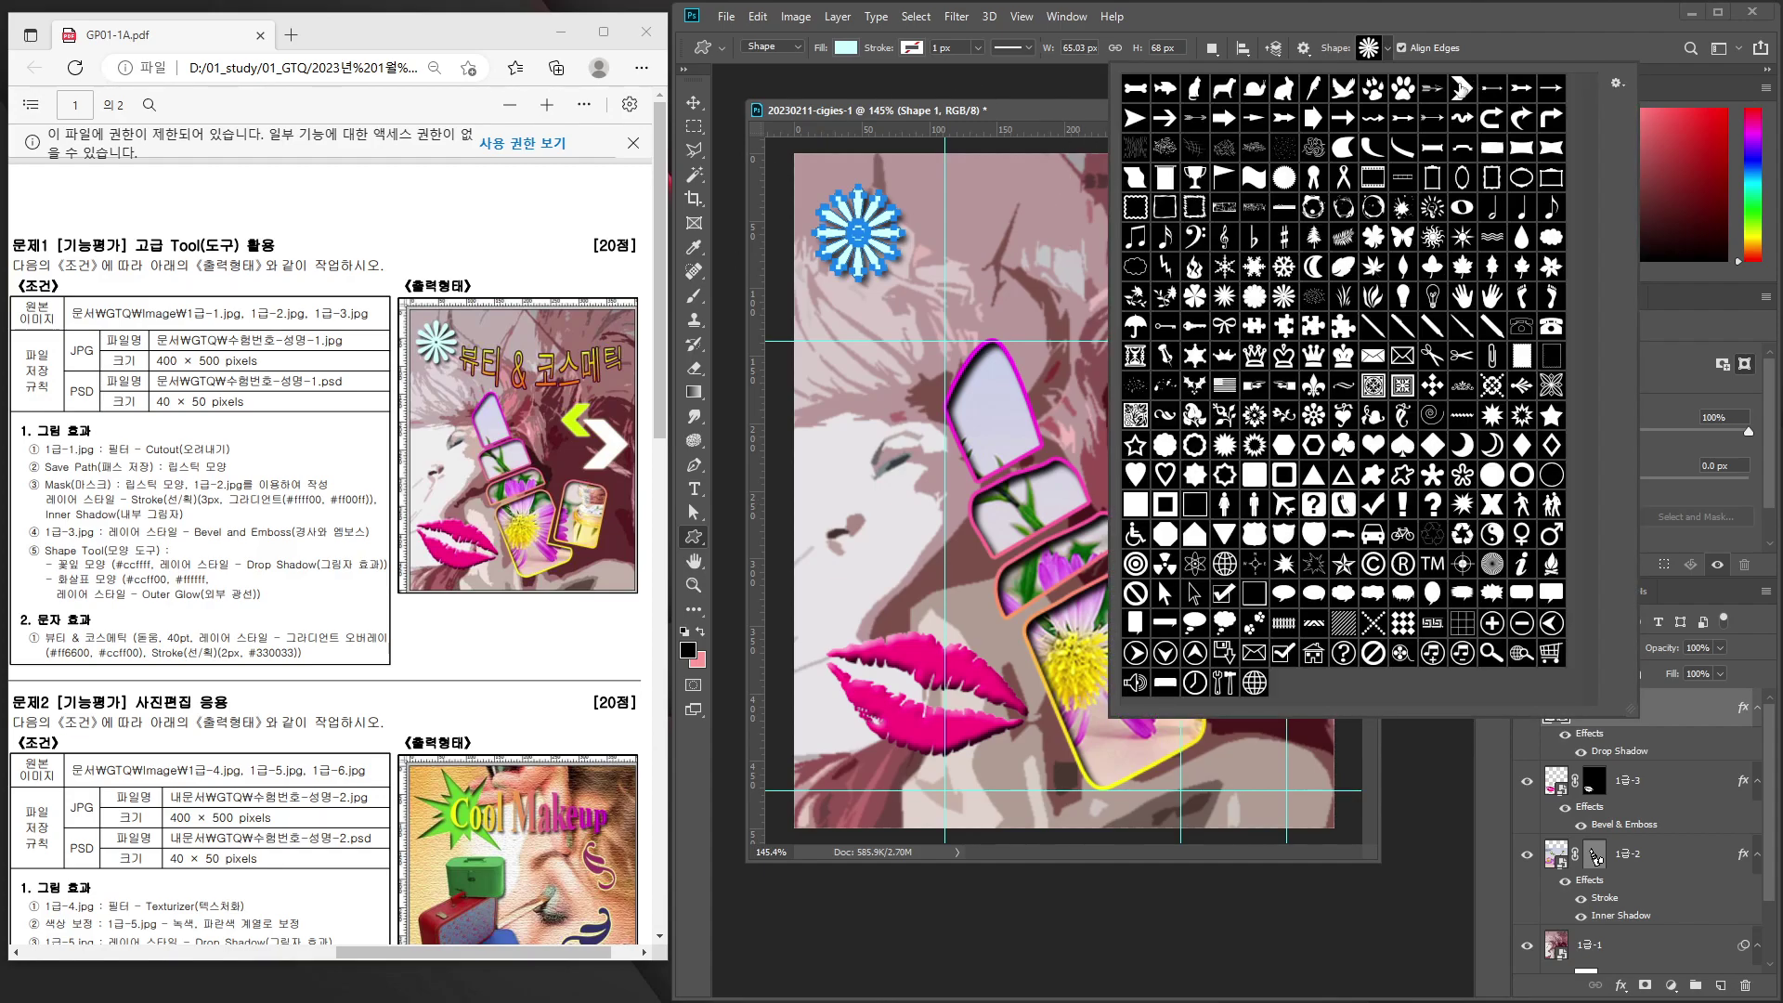
{"action": "left_click", "coordinate": [1462, 90]}
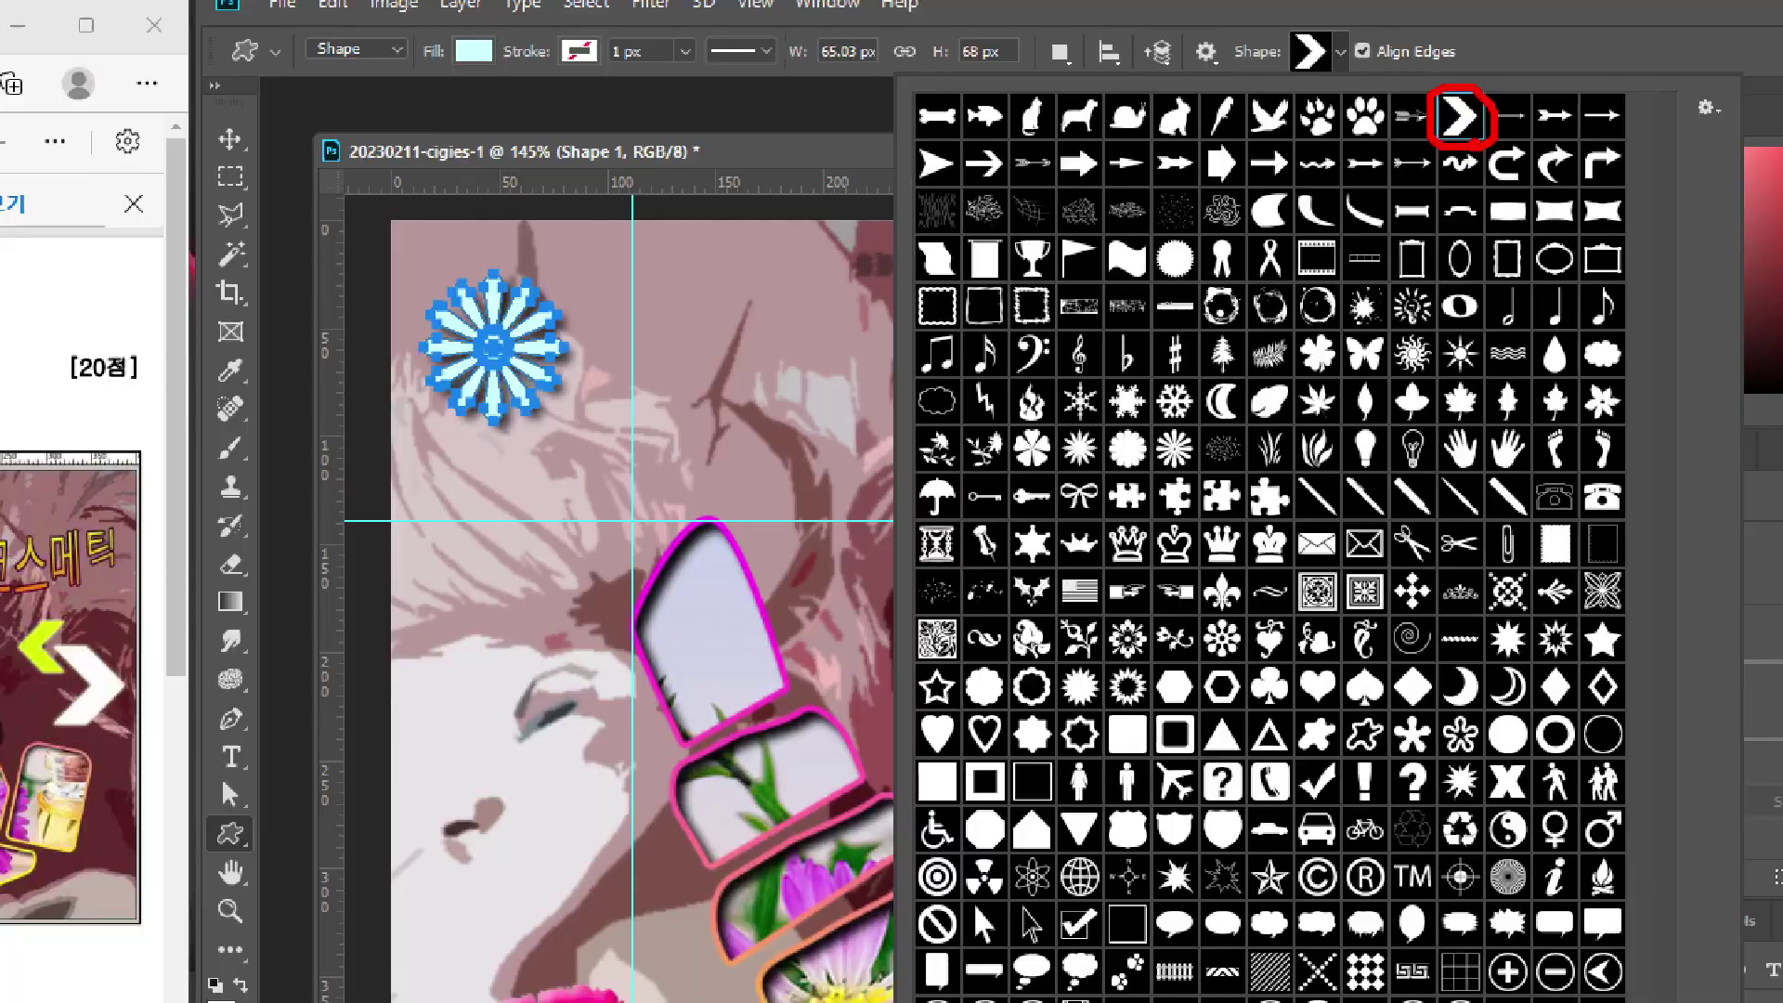
{"action": "double_click", "coordinate": [1463, 93]}
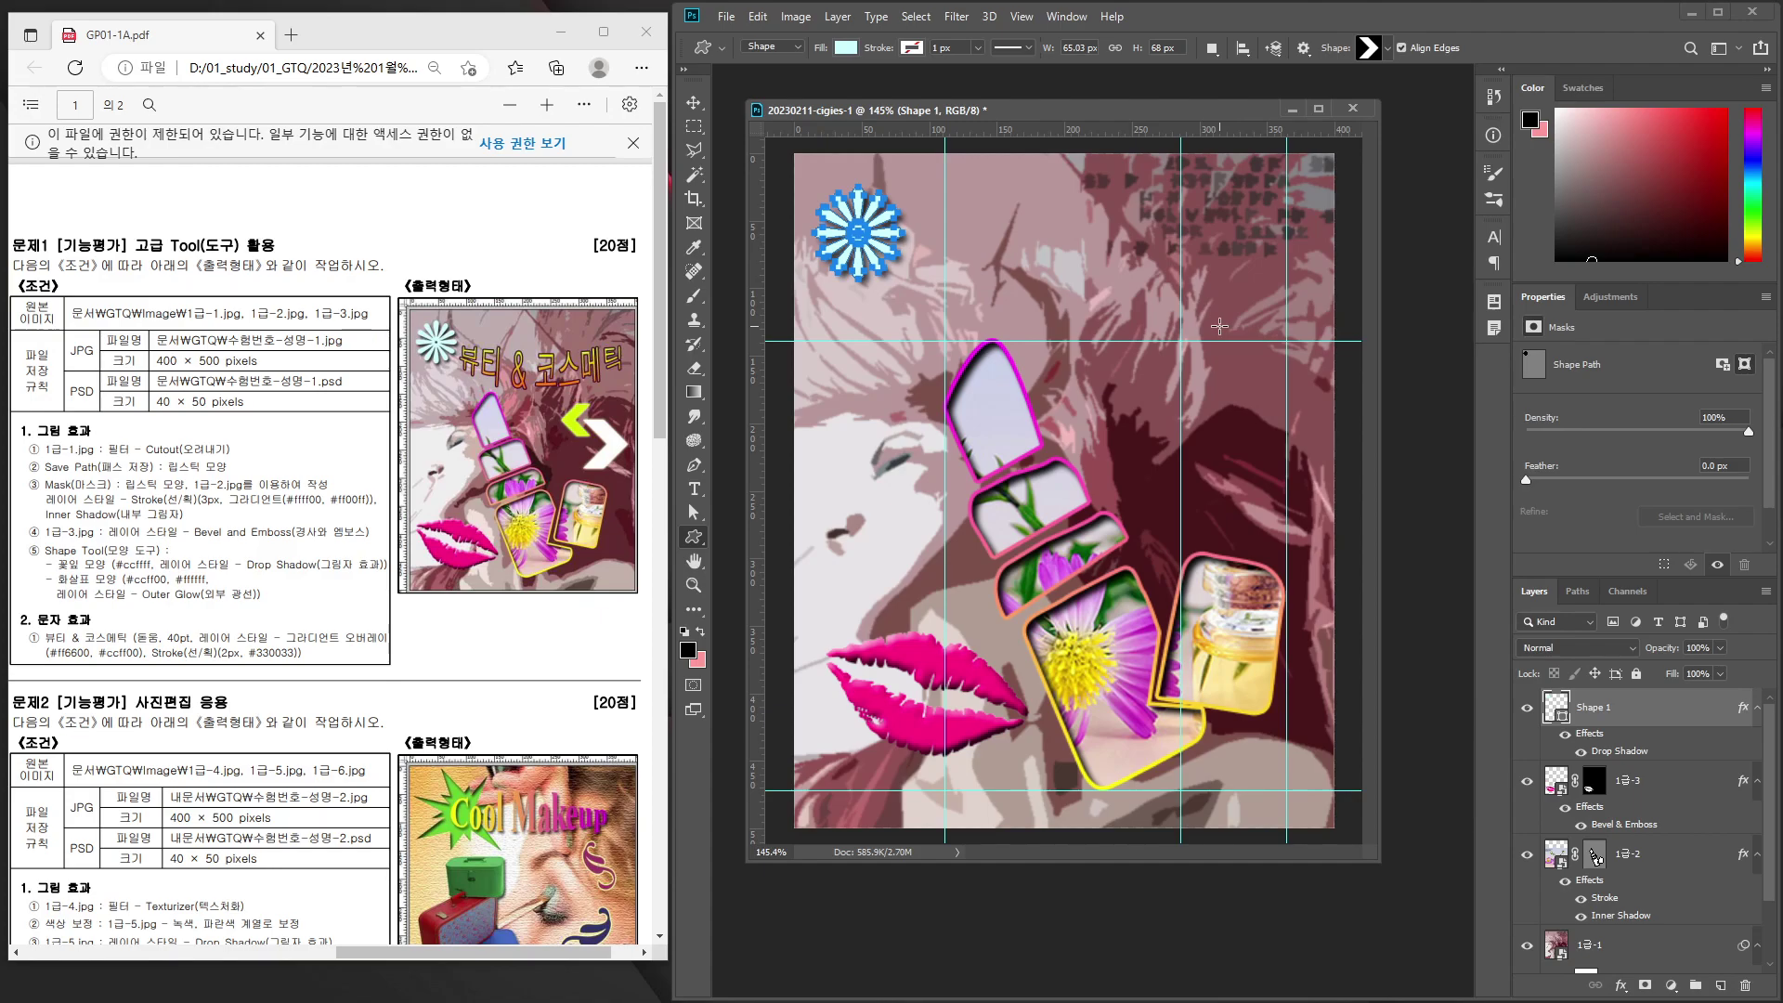
Scroll the exam PDF to recheck problem 1's brief and sample poster.
{"action": "scroll", "coordinate": [589, 448], "scroll_direction": "up", "scroll_amount": 2}
{"action": "scroll", "coordinate": [589, 448], "scroll_direction": "up", "scroll_amount": 2}
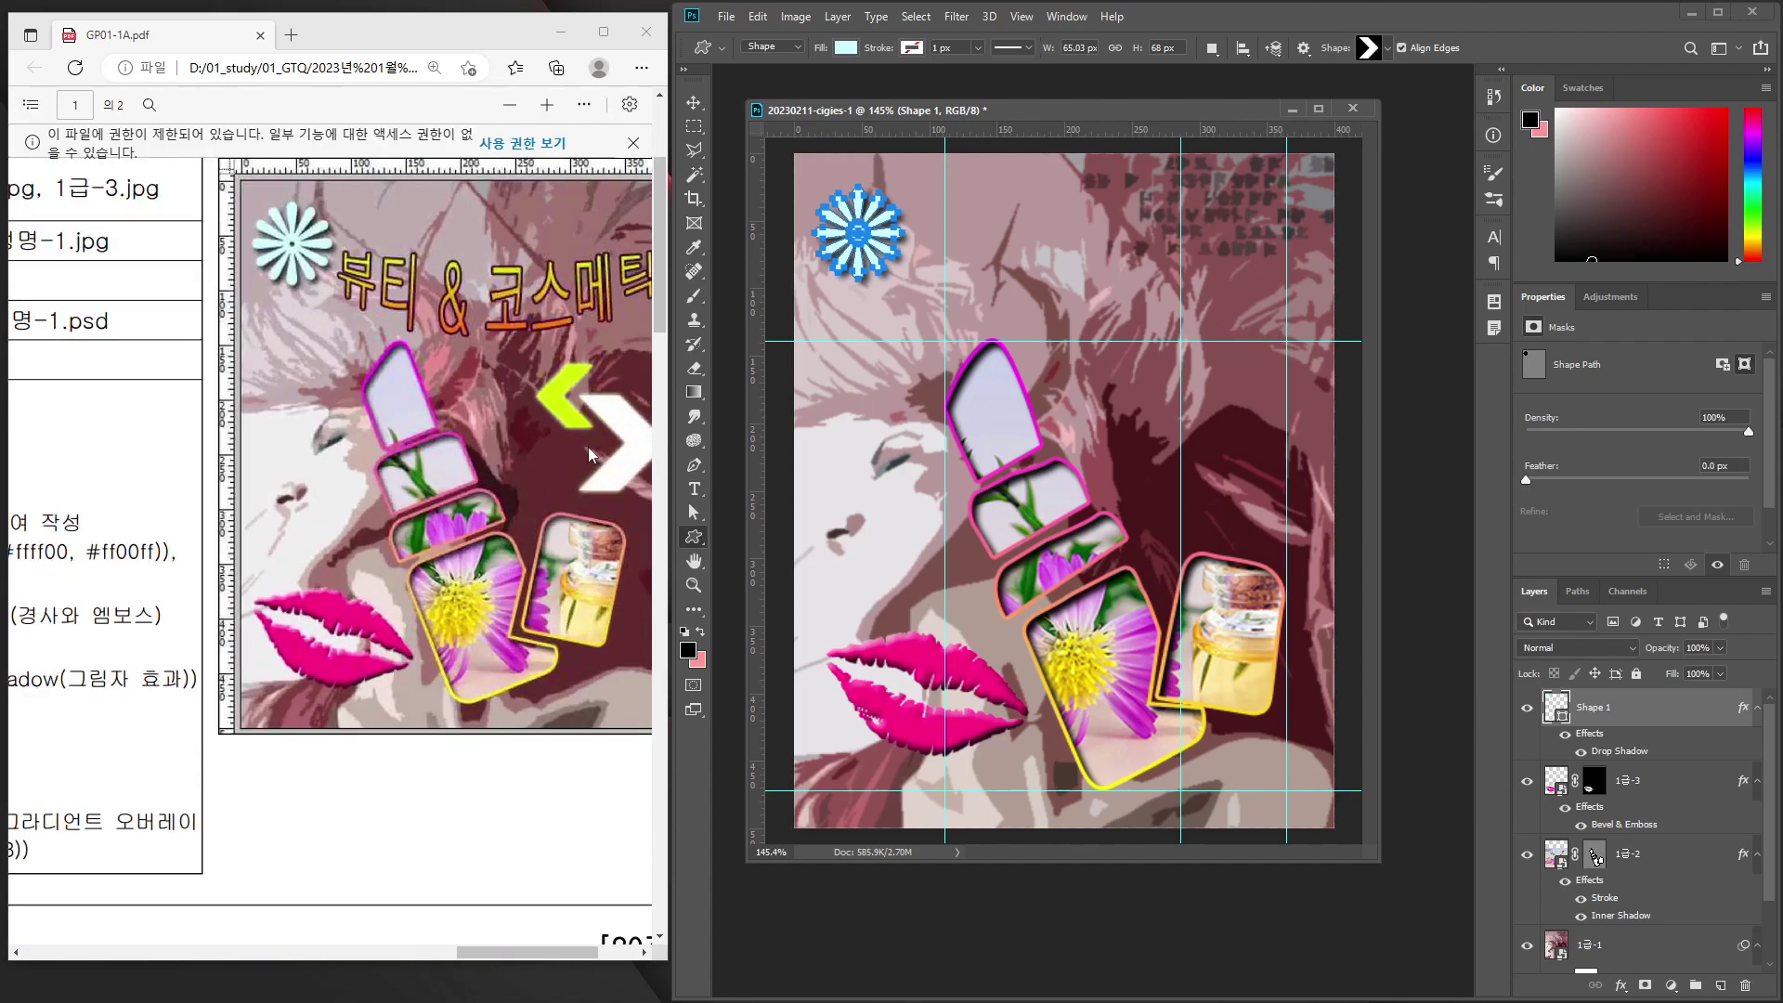
{"action": "scroll", "coordinate": [588, 446], "scroll_direction": "down", "scroll_amount": 4}
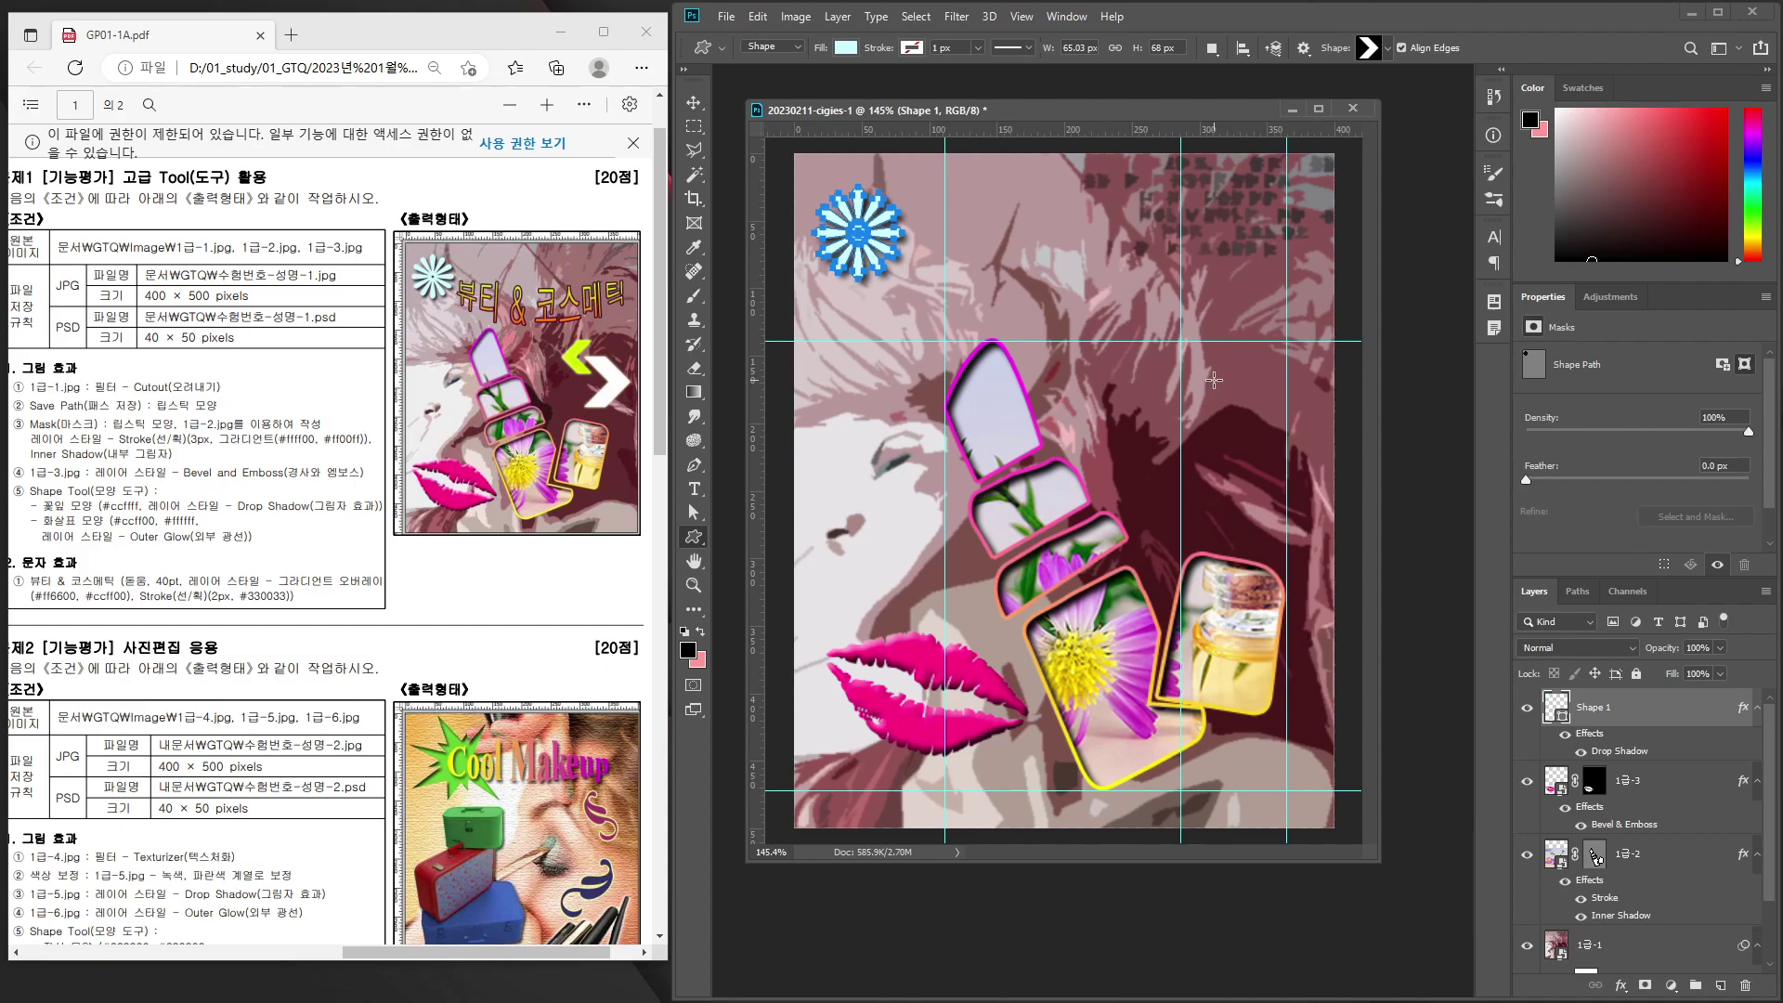
Draw a chevron arrow on the poster's right side and fill it white (#ffffff).
{"action": "left_click_drag", "start_coordinate": [1214, 380], "coordinate": [1317, 550]}
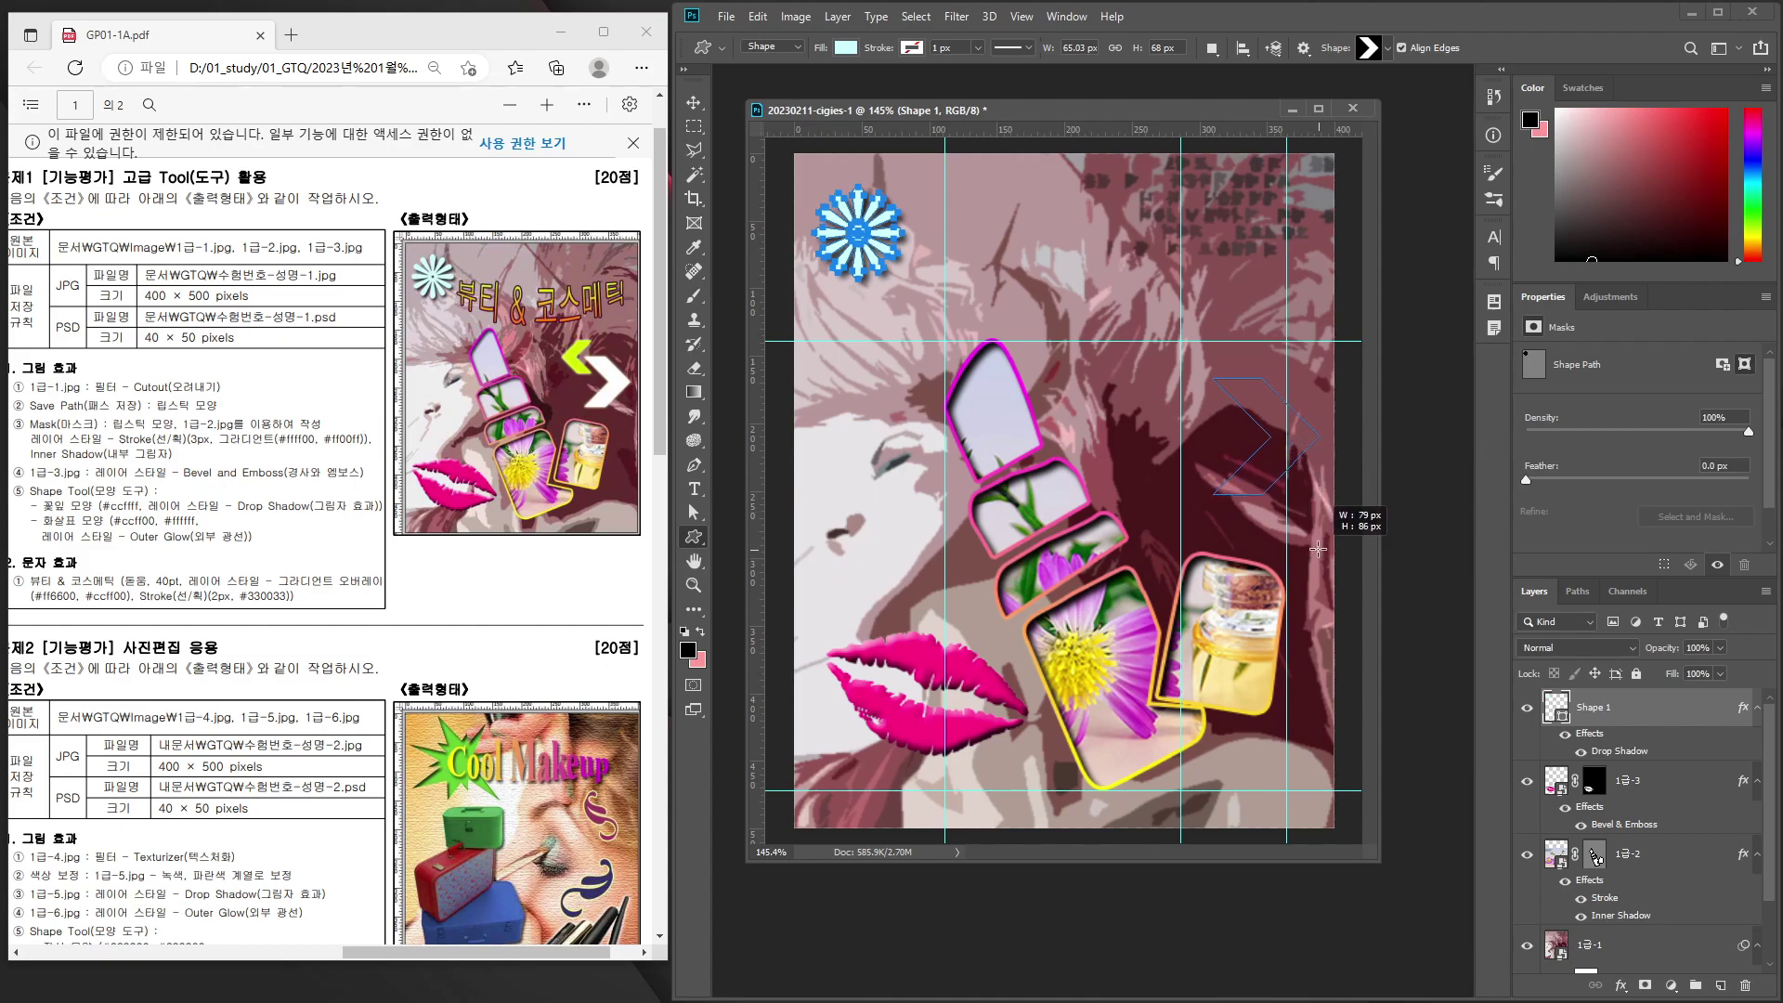
{"action": "left_click_drag", "start_coordinate": [1317, 549], "coordinate": [1314, 552]}
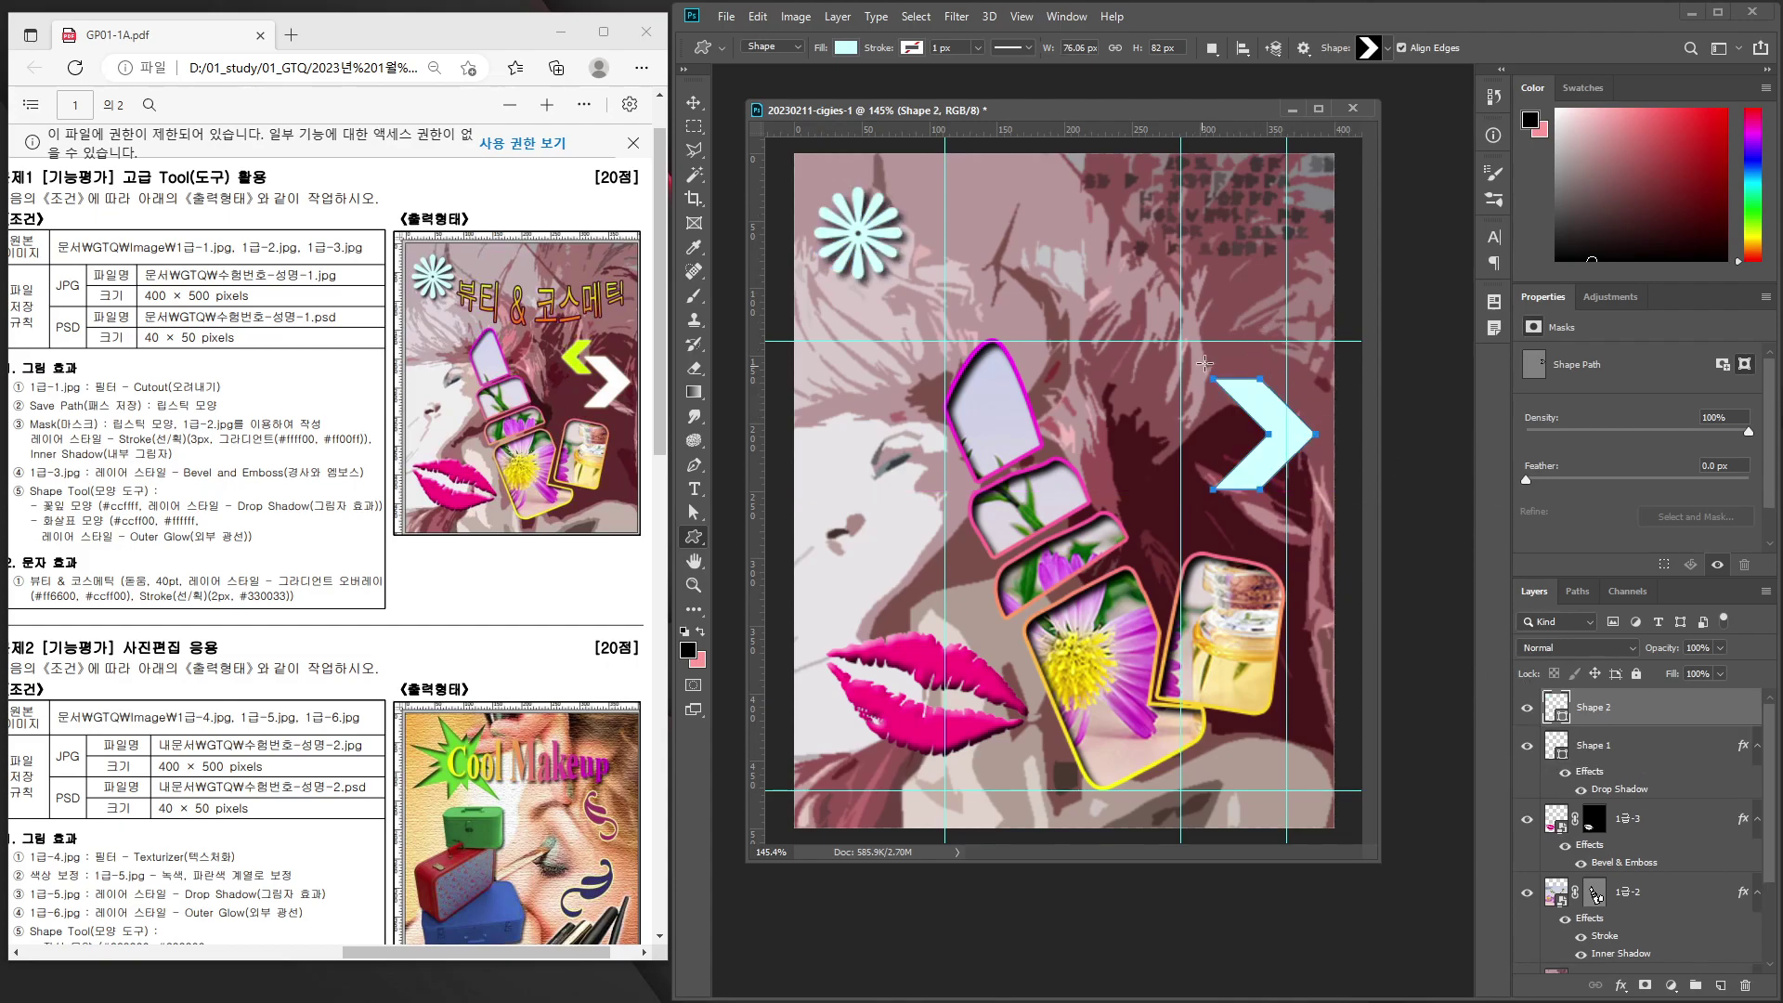
{"action": "double_click", "coordinate": [1555, 708]}
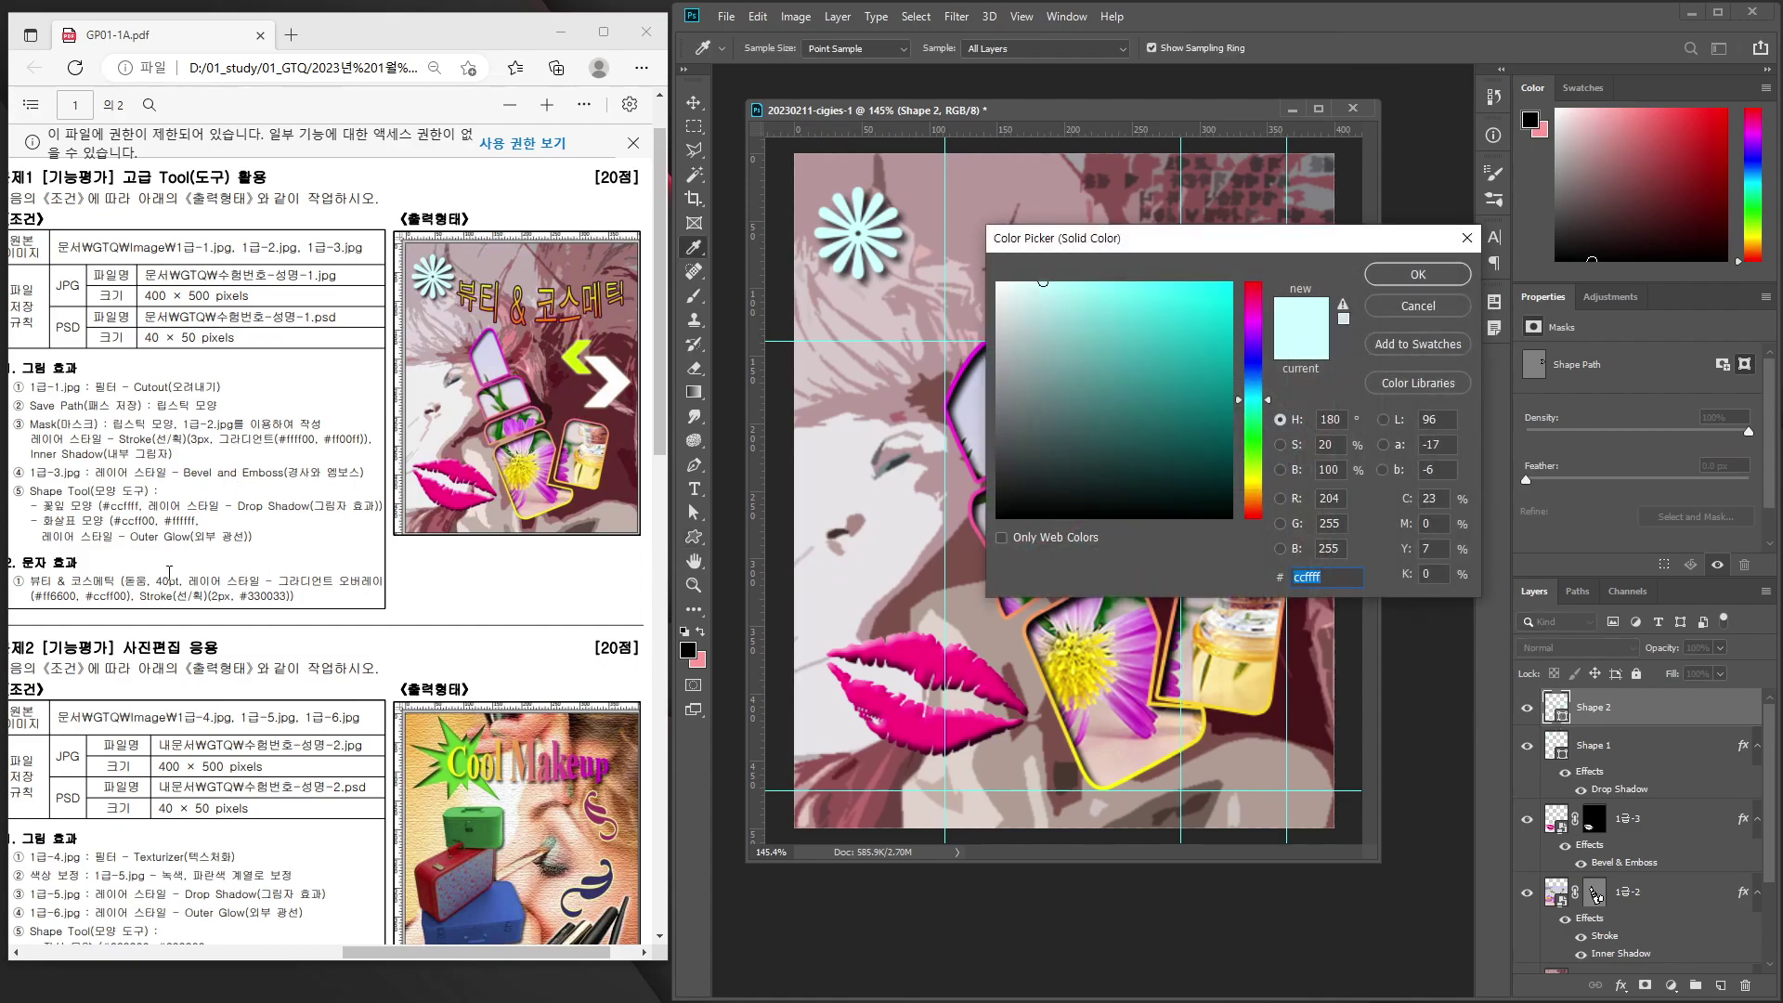
{"action": "left_click_drag", "start_coordinate": [1049, 312], "coordinate": [986, 264]}
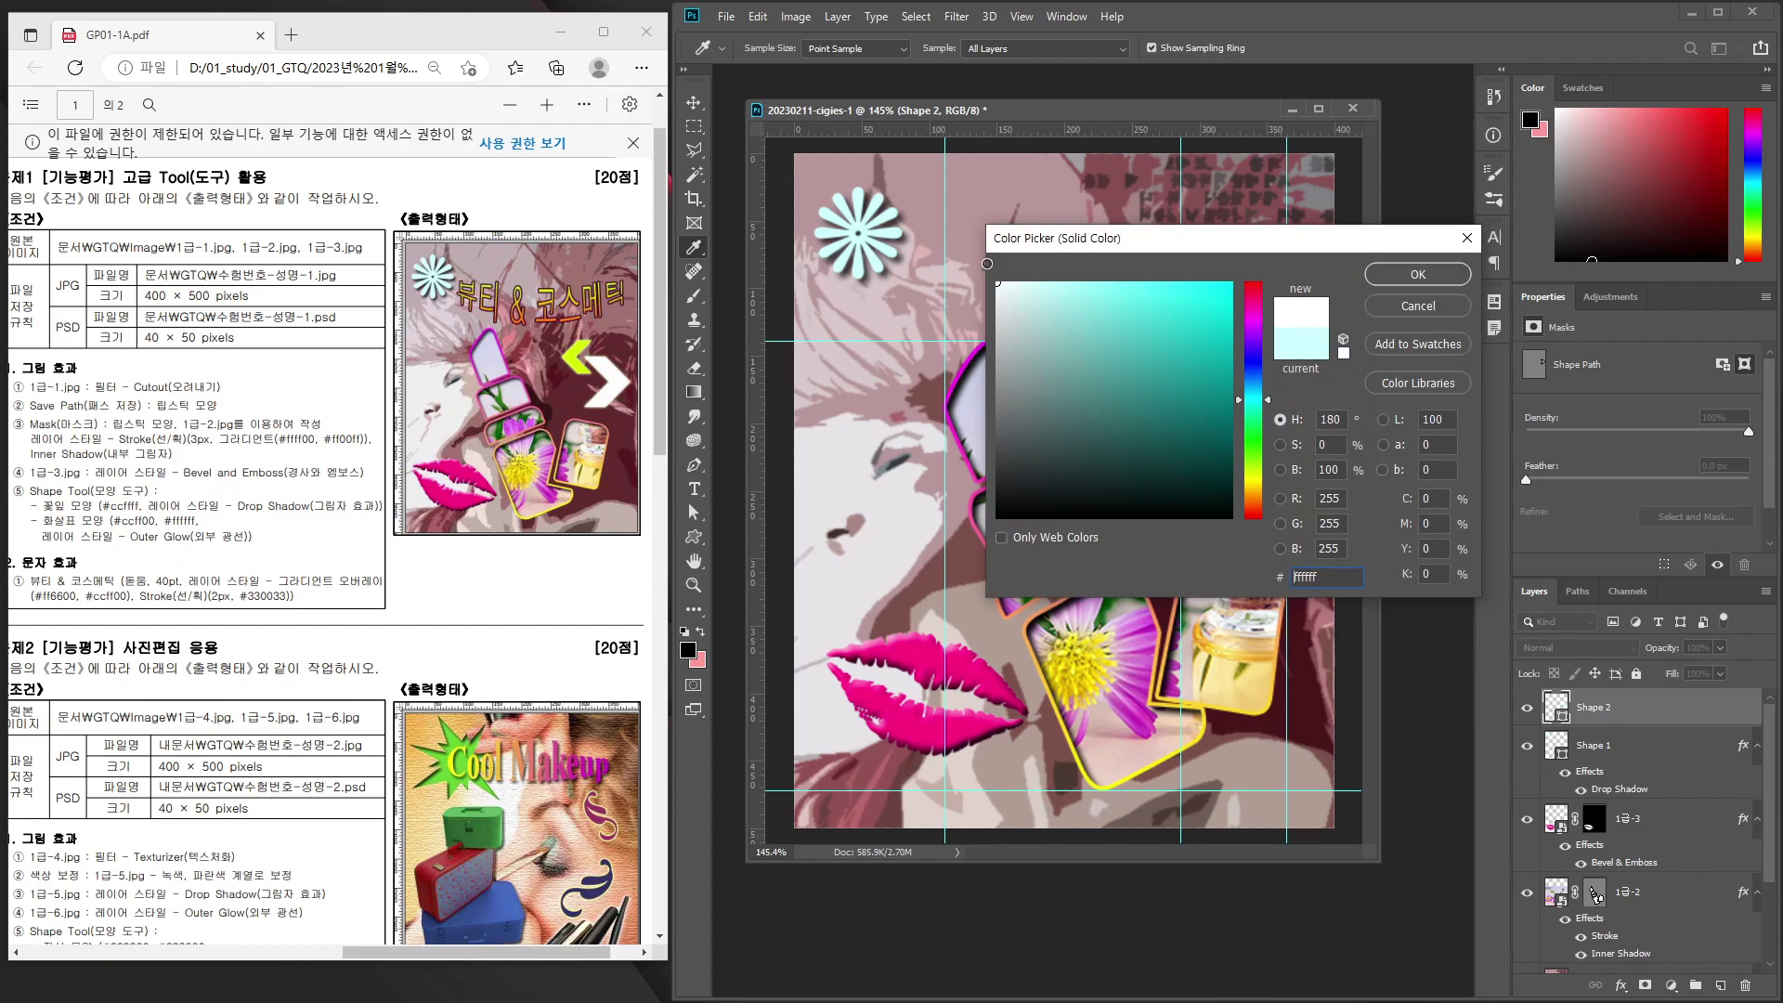
{"action": "left_click", "coordinate": [1430, 272]}
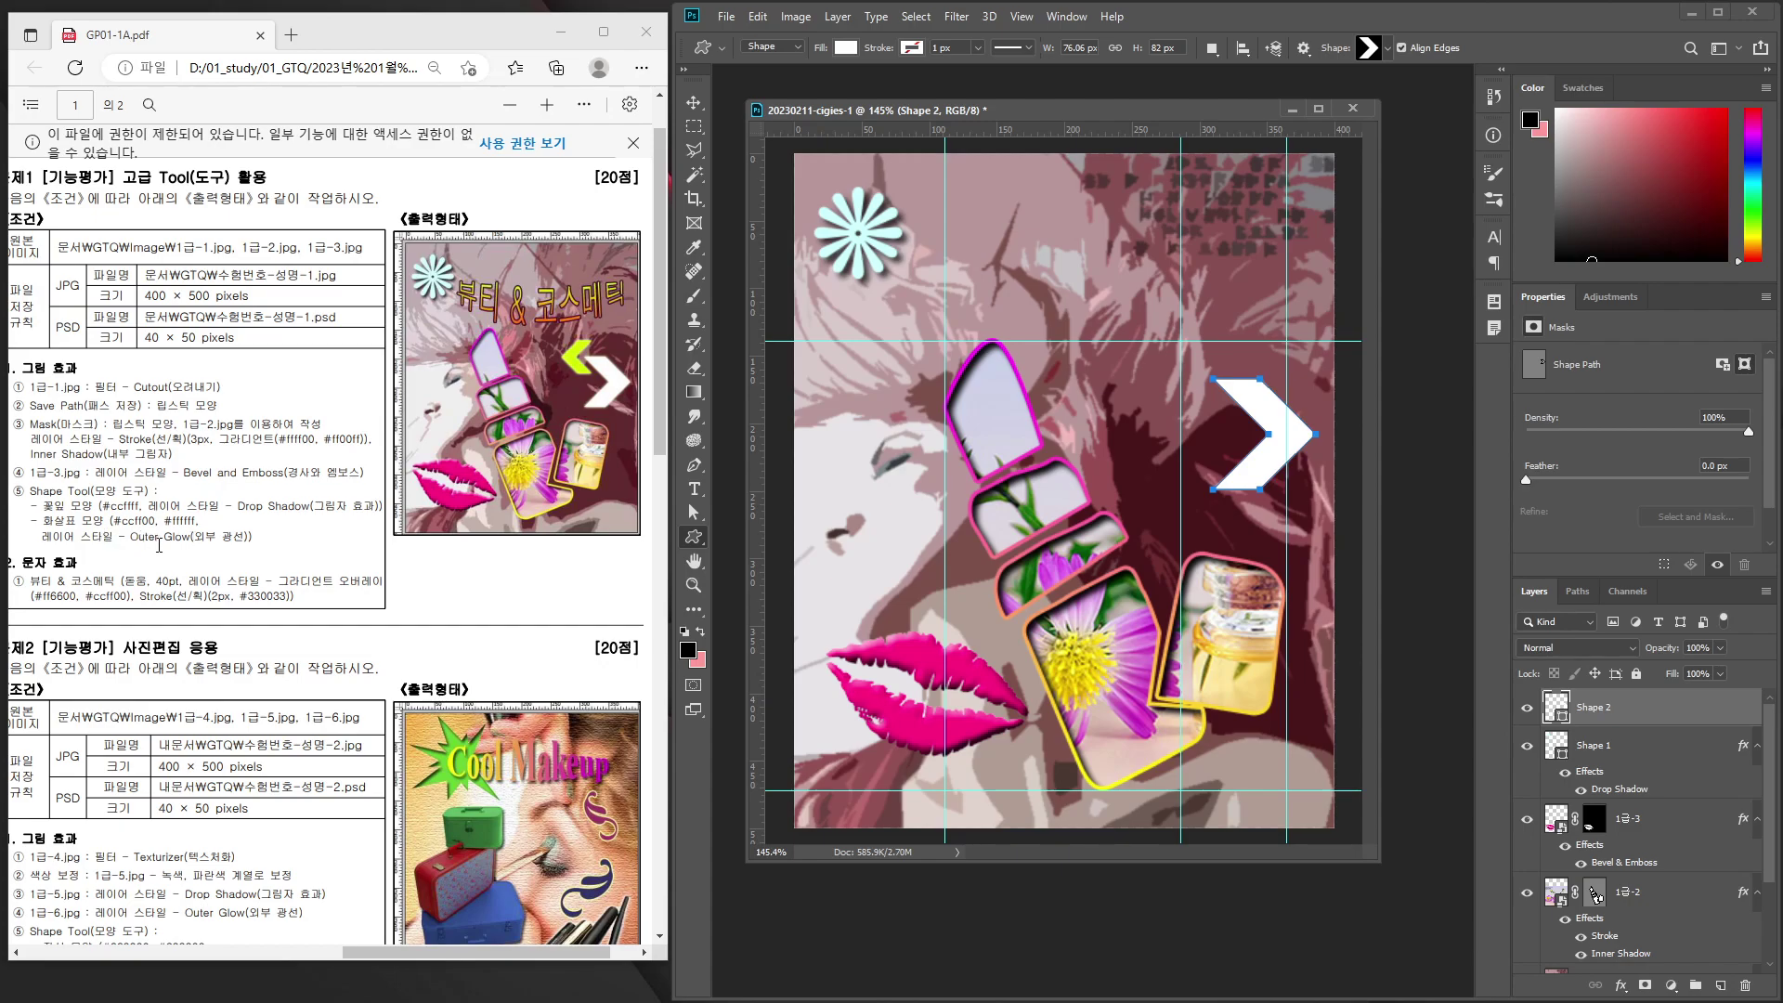
{"action": "left_click", "coordinate": [1621, 985]}
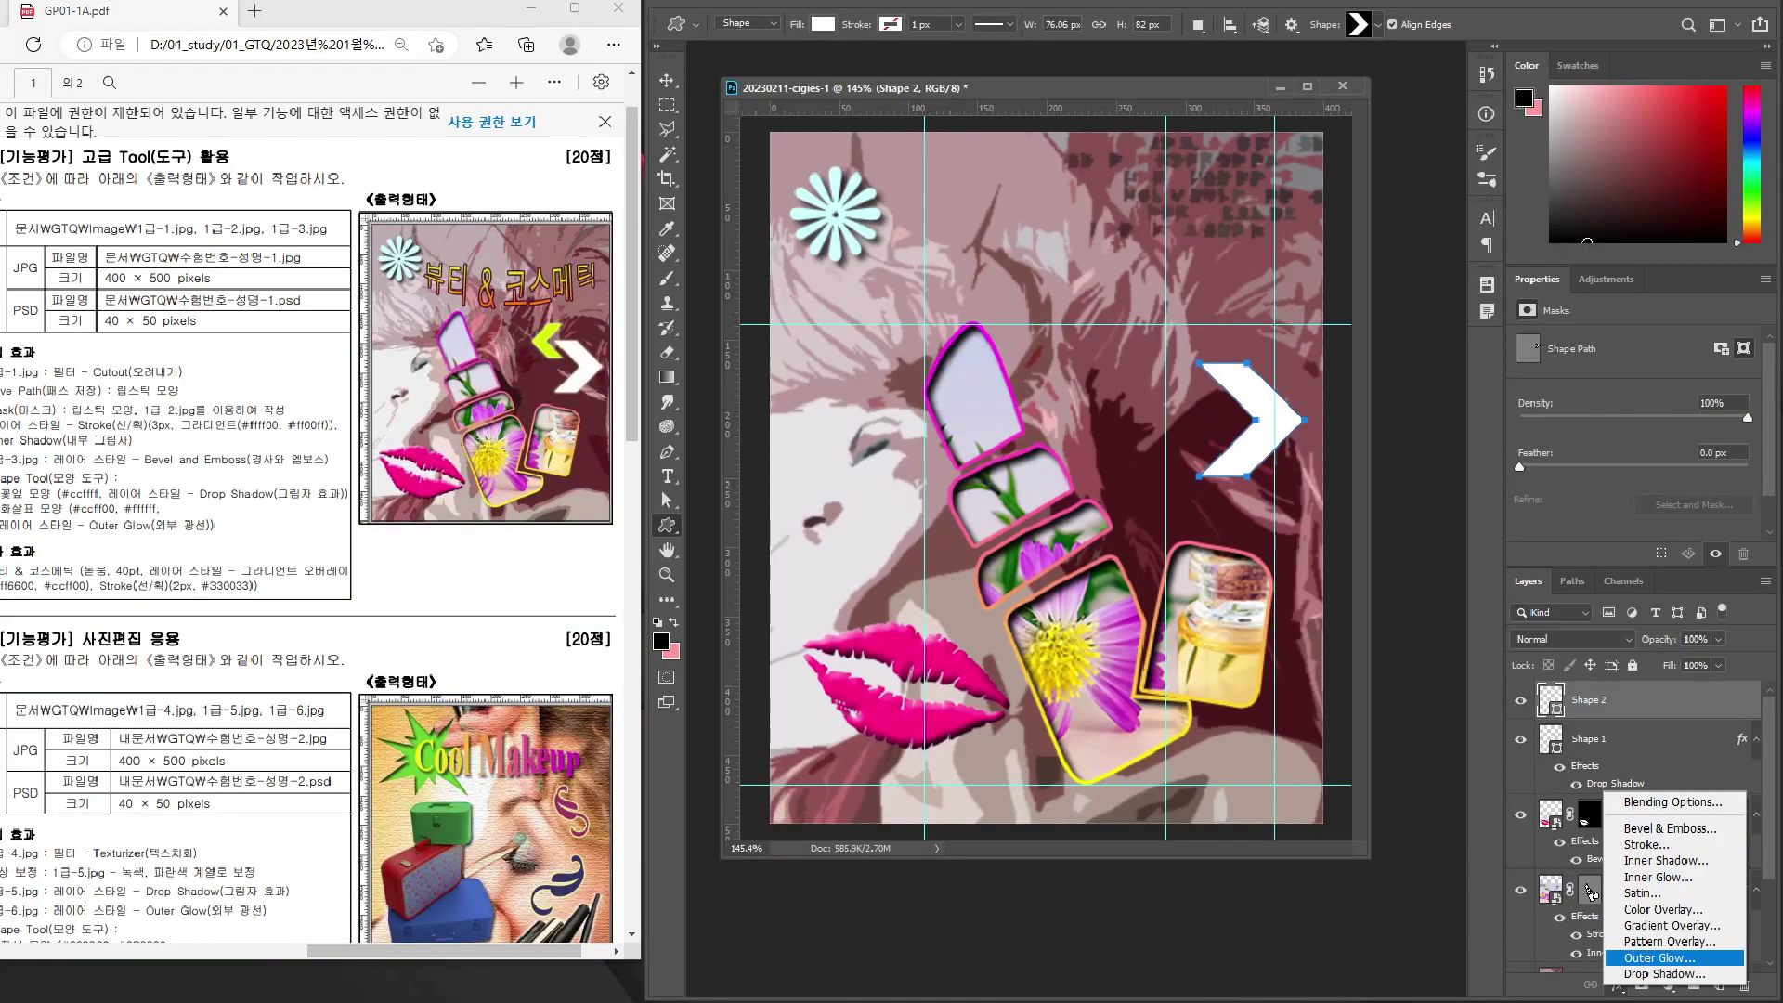
Give the white arrow an Outer Glow and duplicate it up and to its left.
{"action": "key", "text": "Escape"}
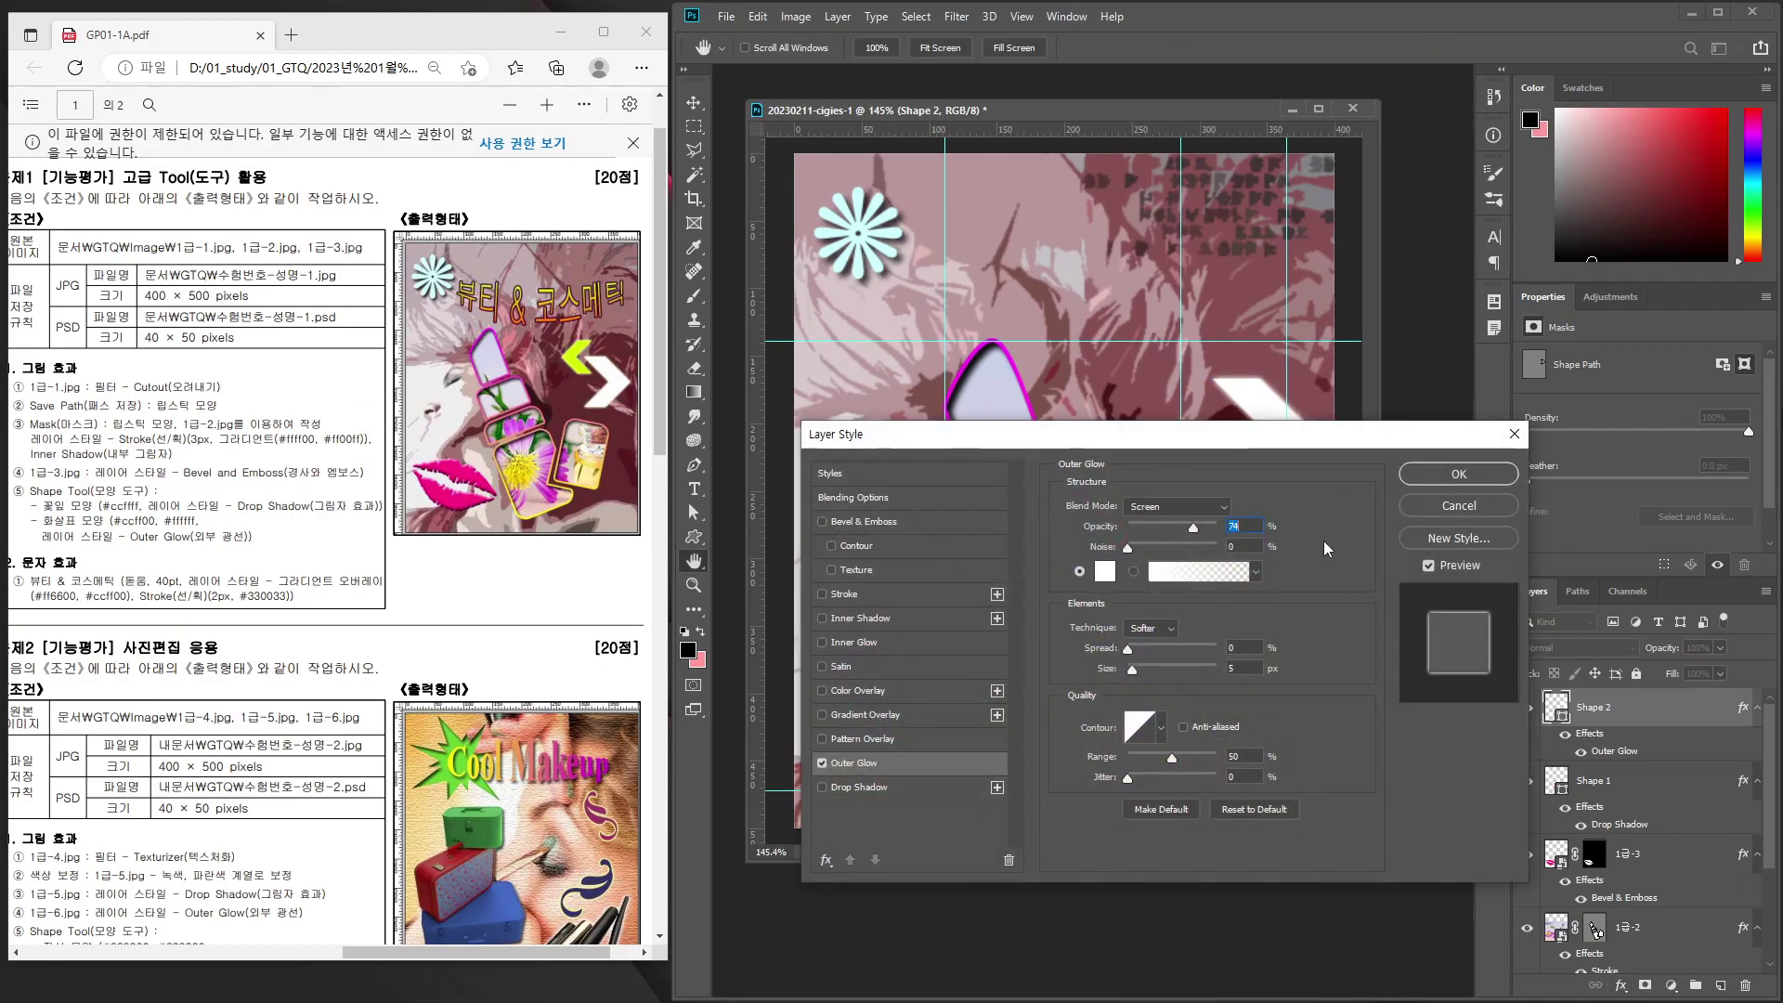
{"action": "left_click", "coordinate": [1466, 475]}
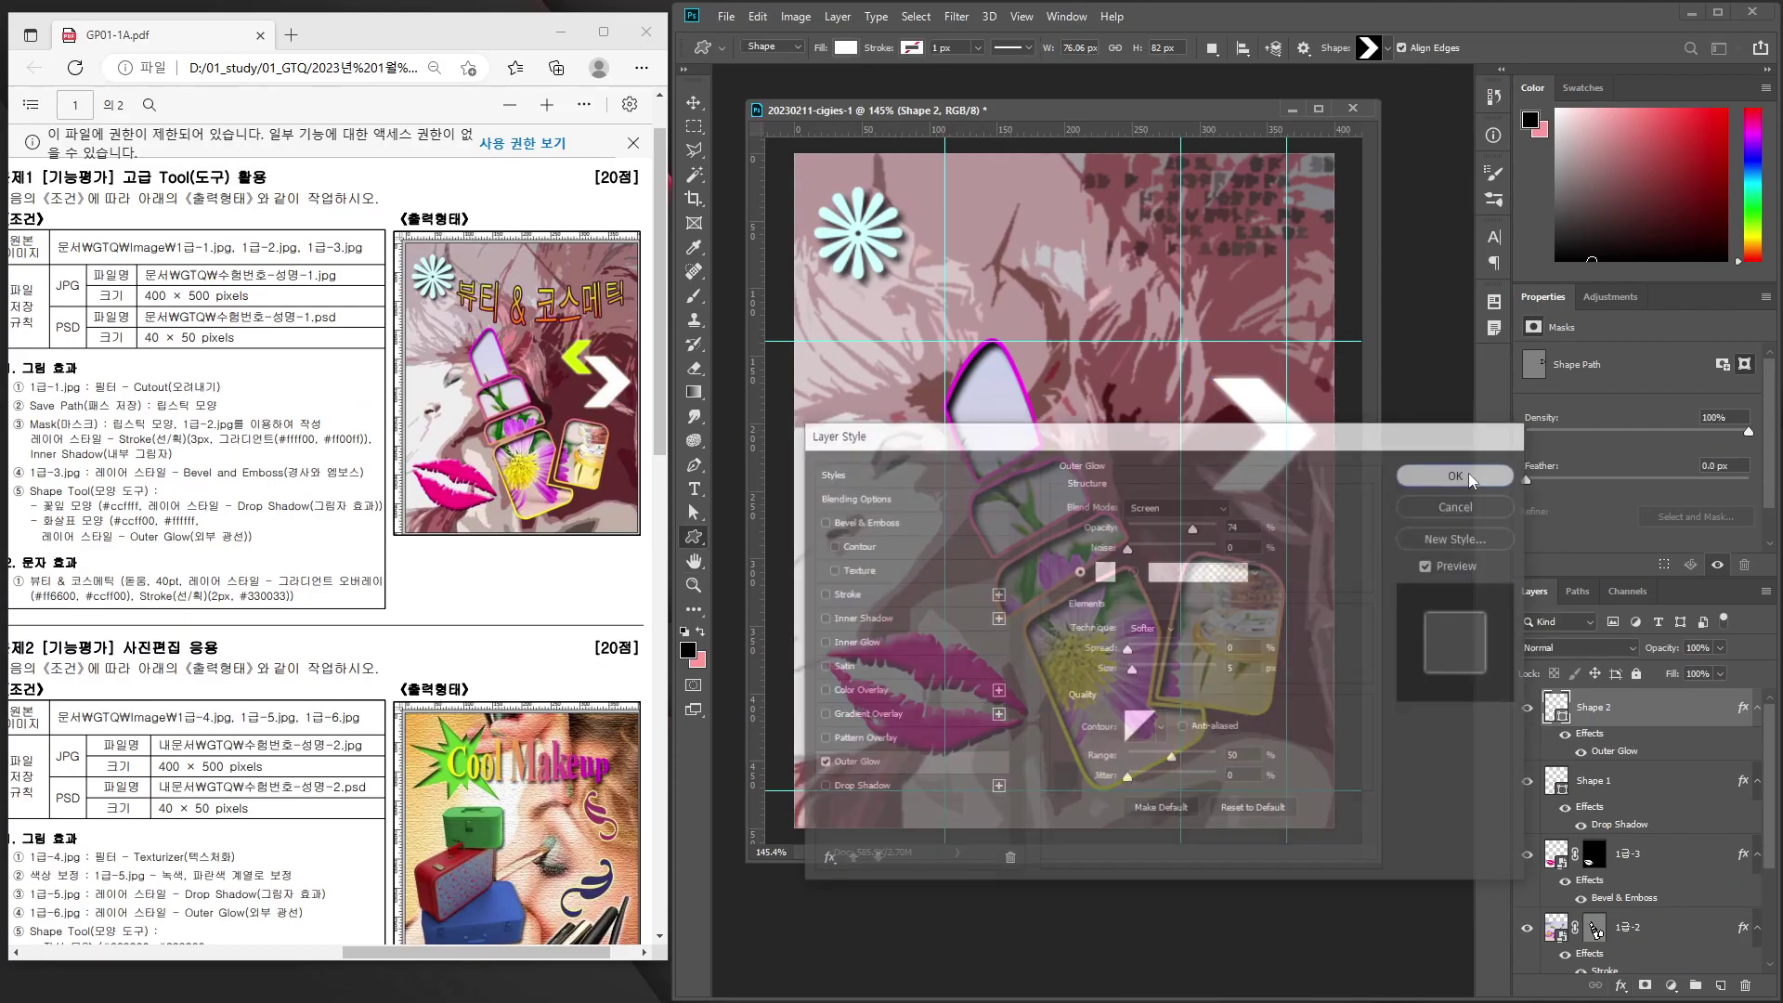
{"action": "left_click", "coordinate": [694, 103]}
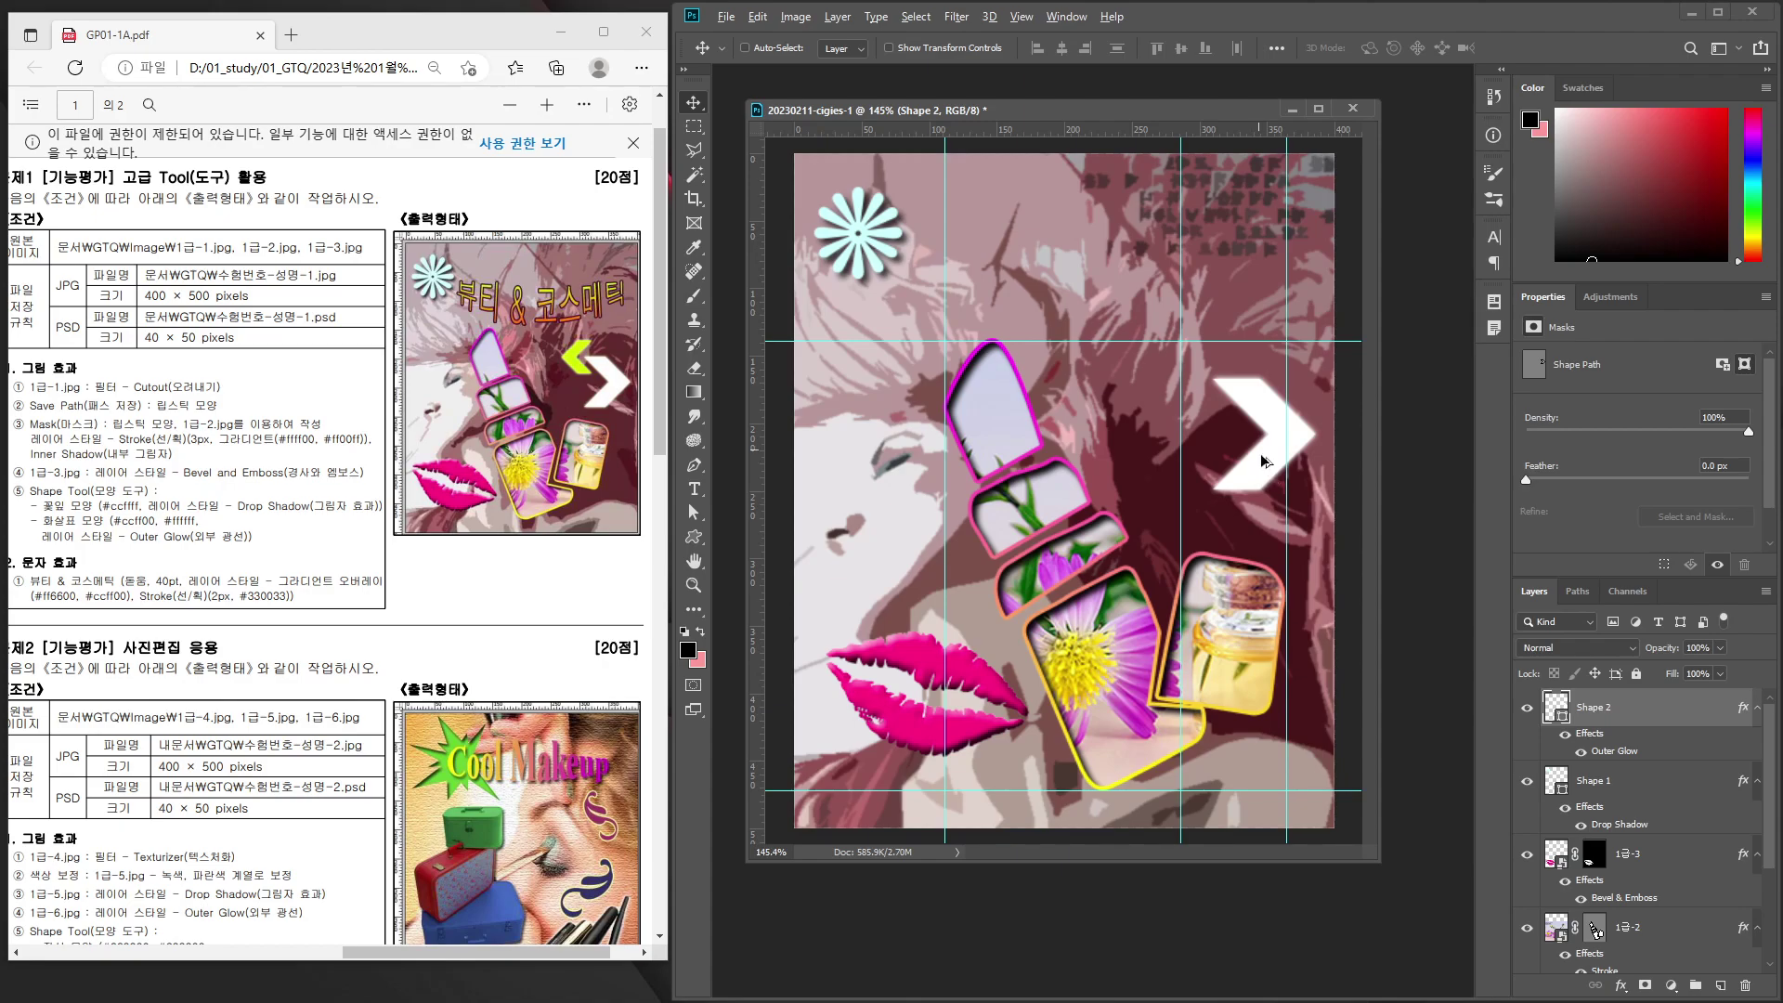
{"action": "left_click_drag", "start_coordinate": [1262, 476], "coordinate": [1149, 412]}
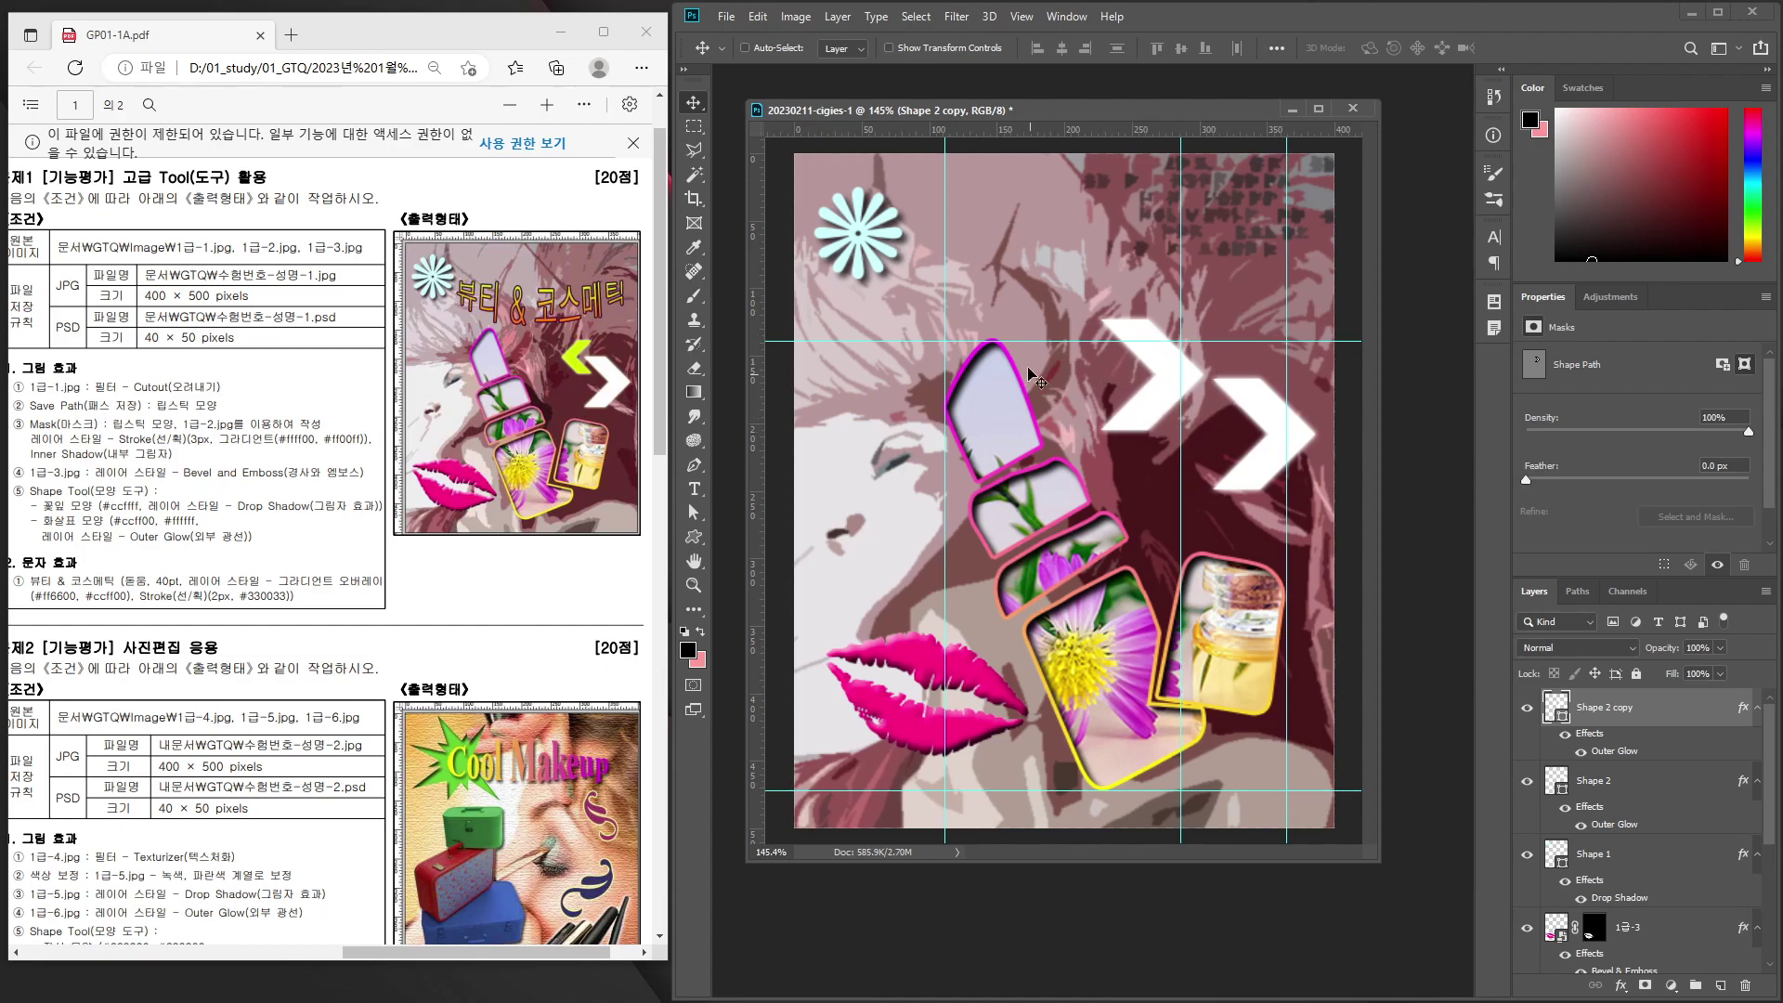
Recolour the Shape 2 copy arrow yellow-green #ccff00.
{"action": "double_click", "coordinate": [1560, 710]}
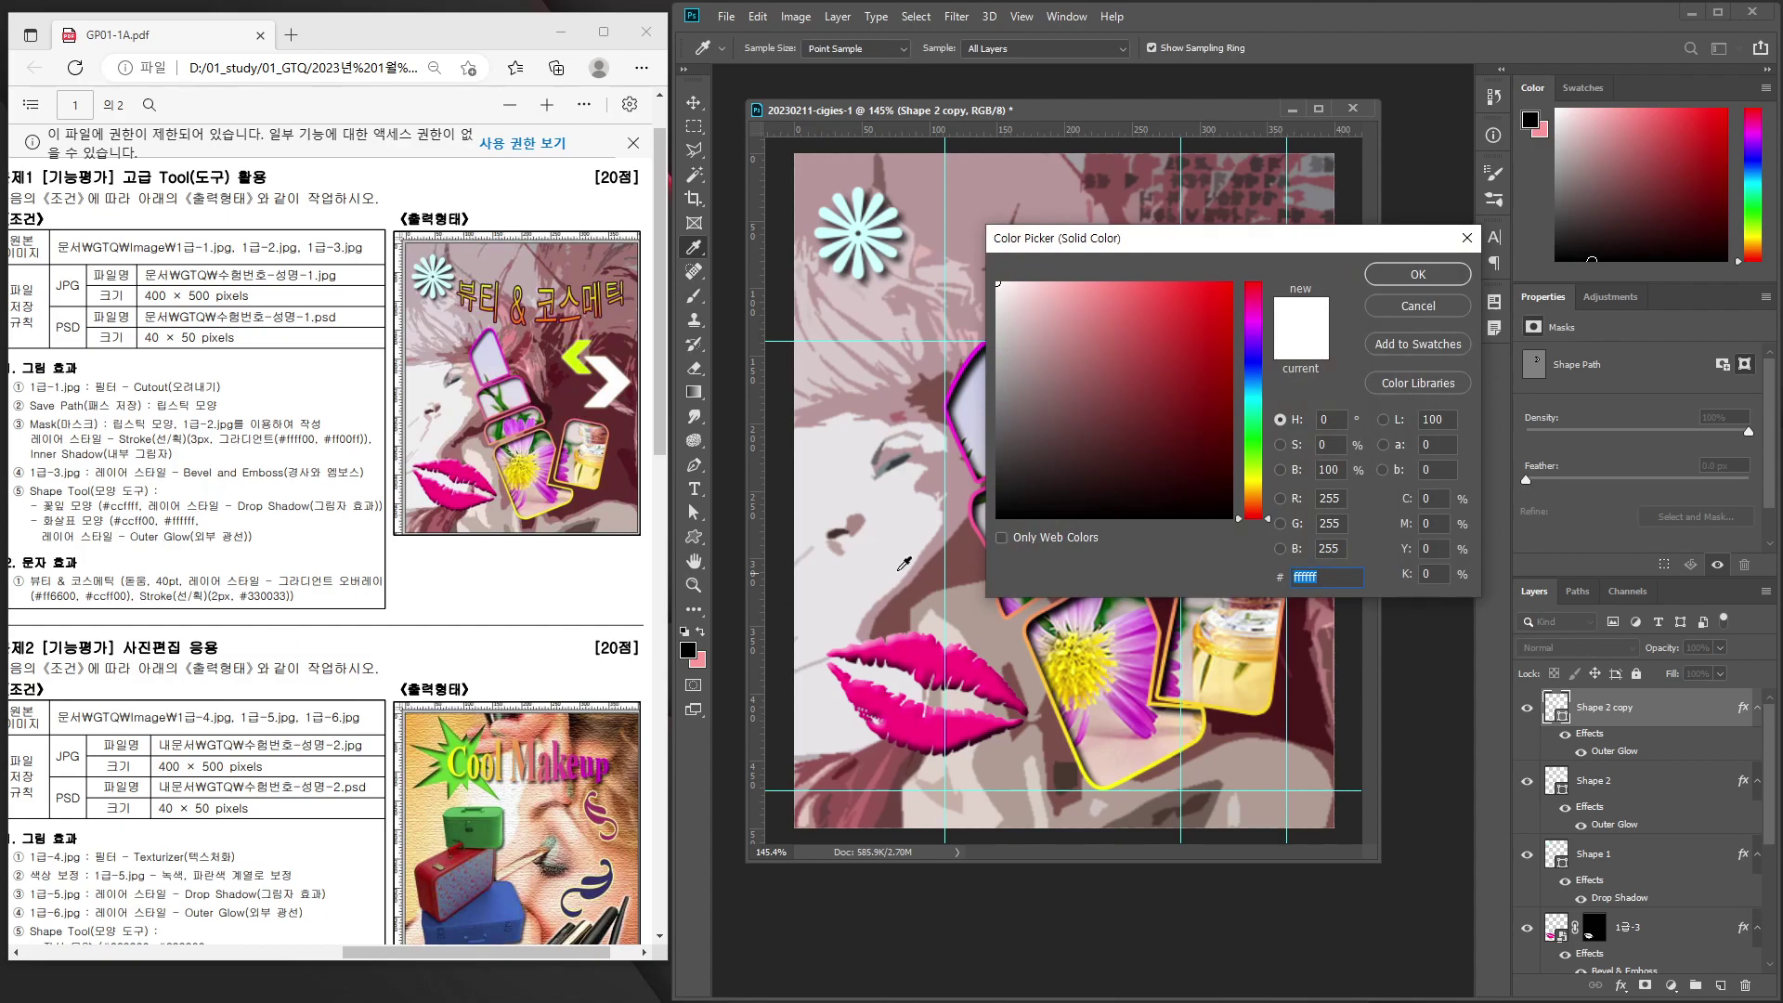
{"action": "type", "text": "ccff"}
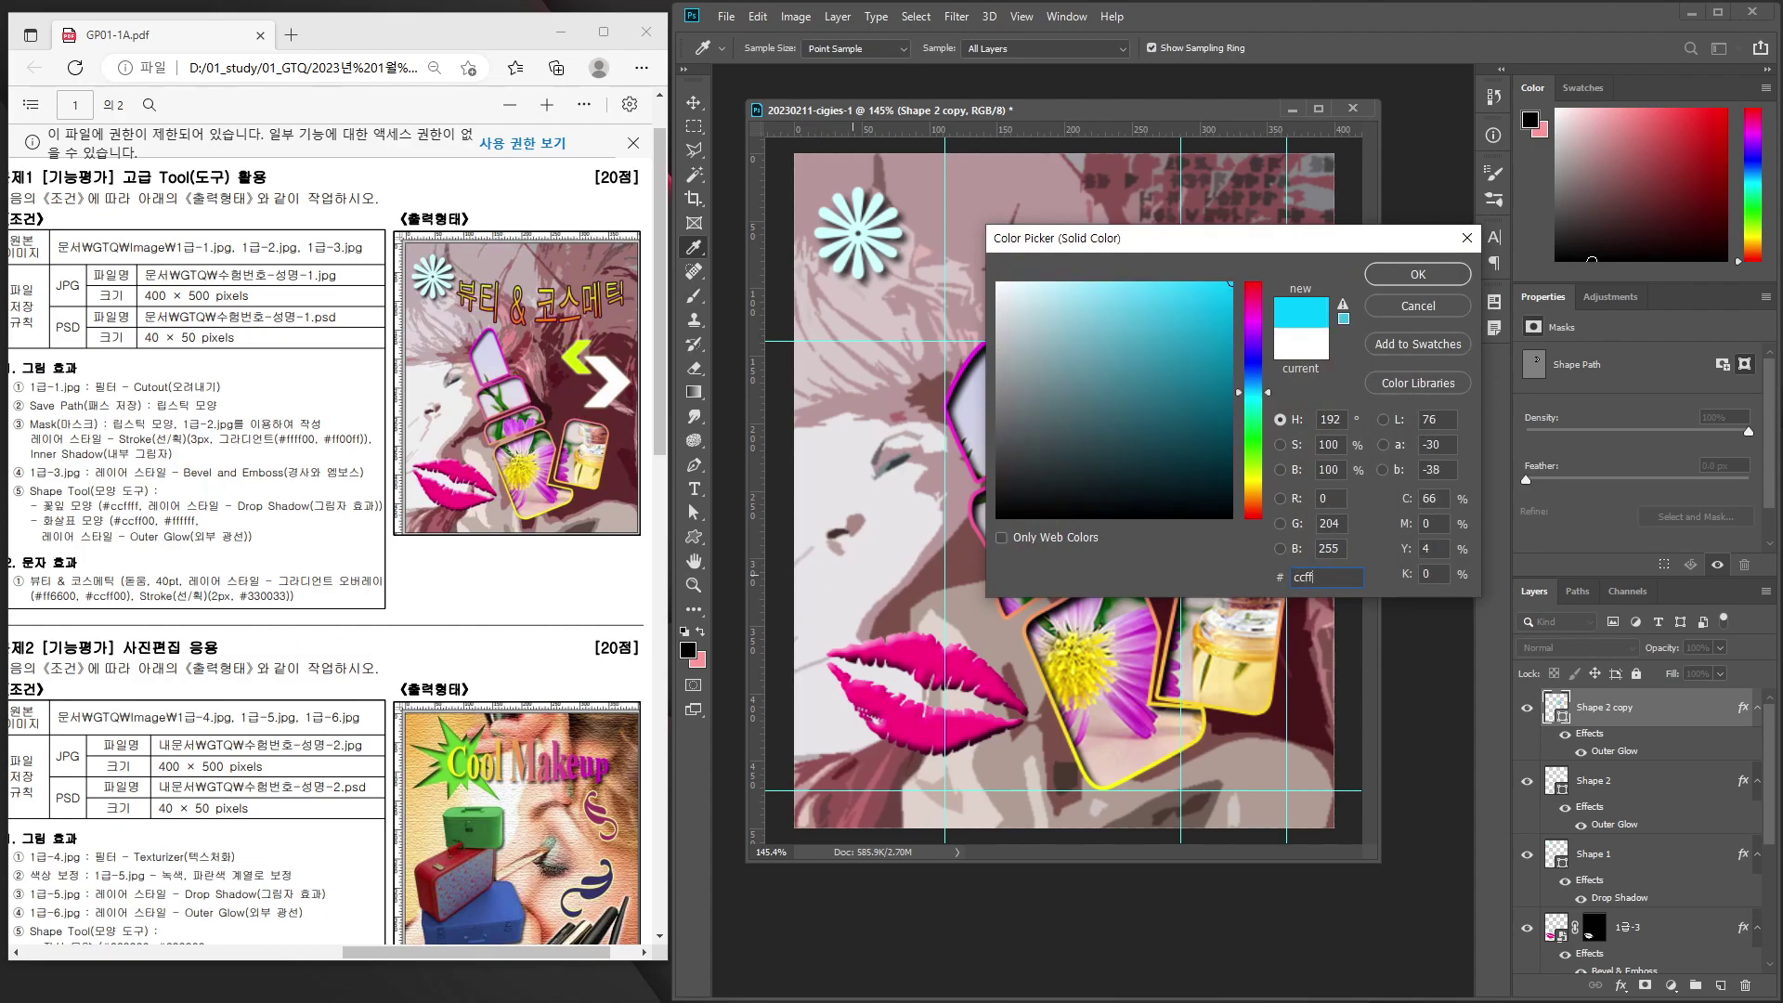
{"action": "type", "text": "00"}
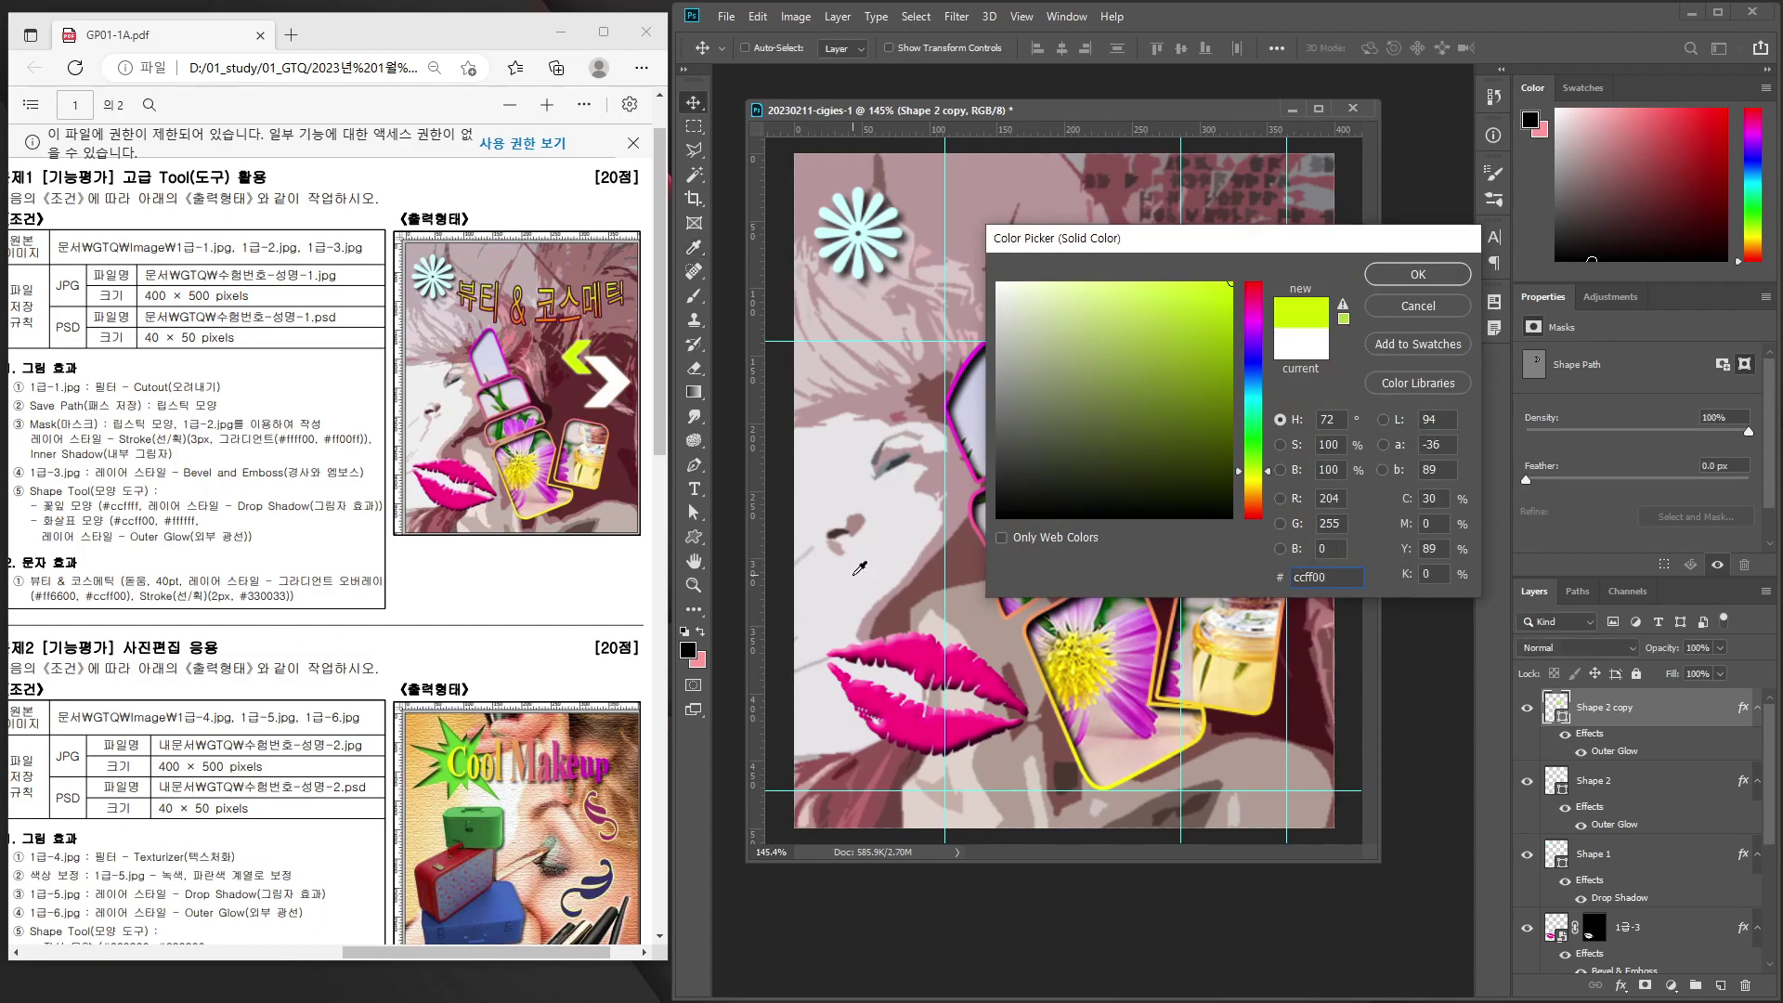
{"action": "key", "text": "Return"}
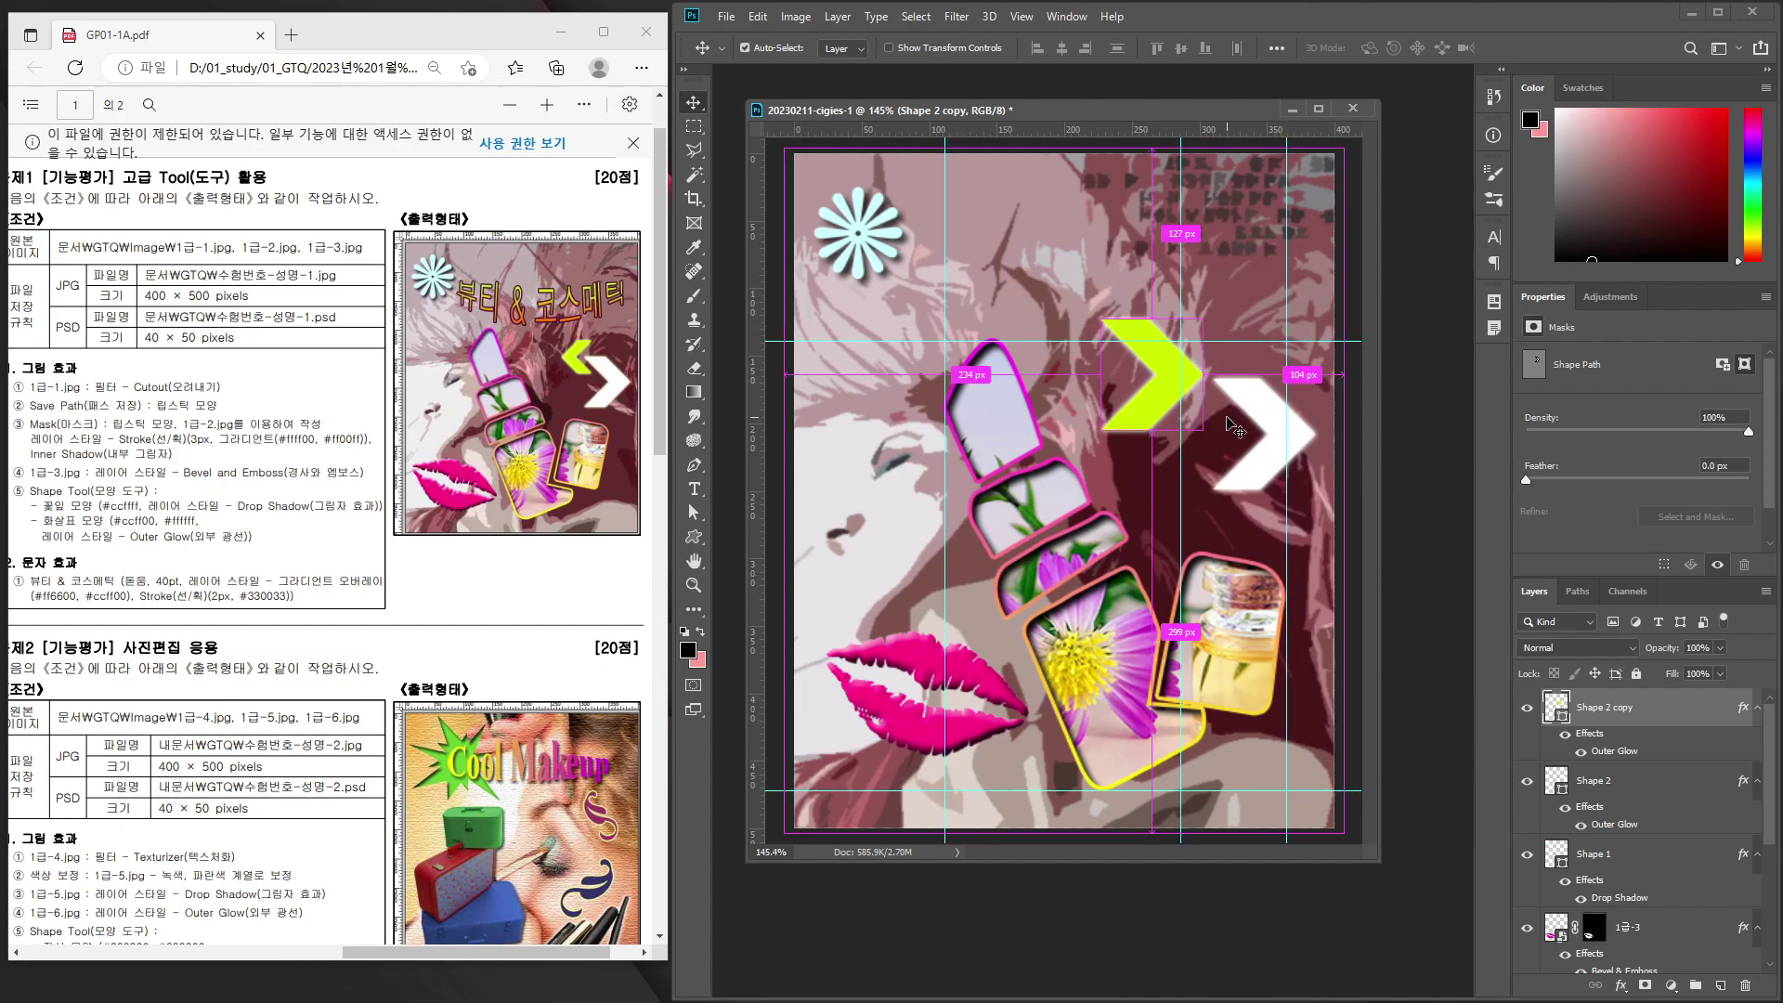
Flip the yellow-green arrow horizontally and shrink it to about 52×56 px beside the white arrow.
{"action": "key", "text": "ctrl+t"}
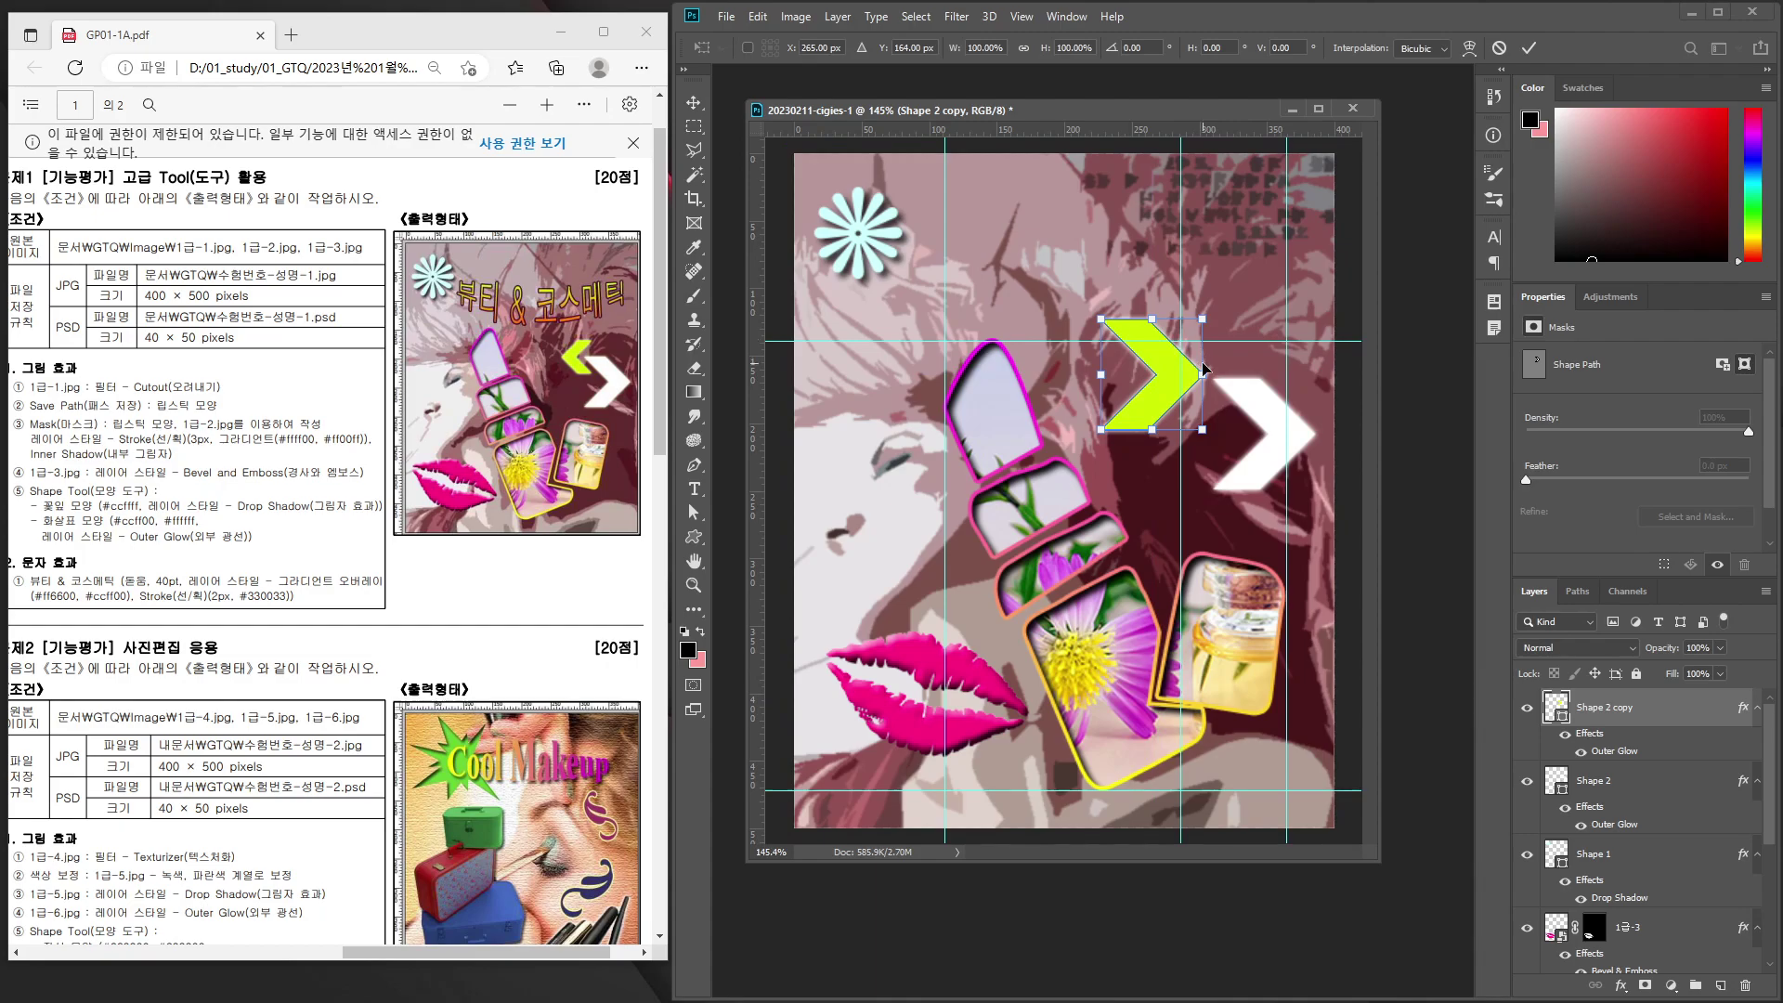
{"action": "right_click", "coordinate": [1176, 377]}
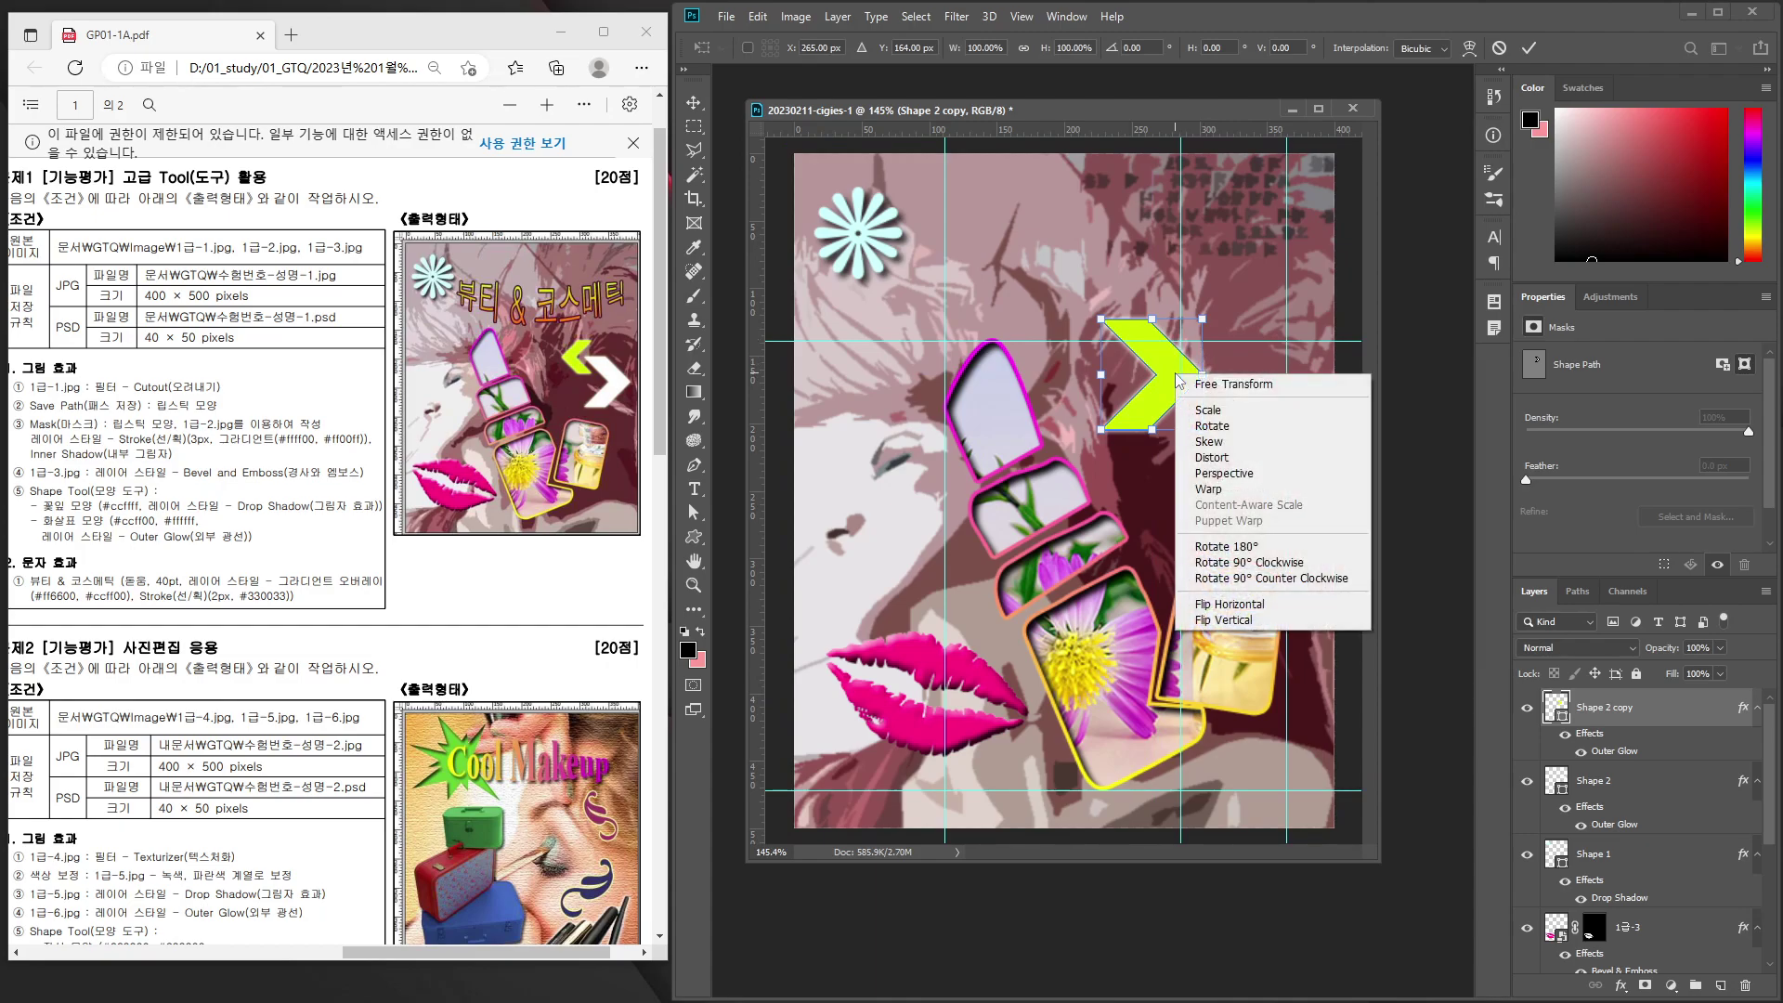
{"action": "left_click", "coordinate": [1258, 605]}
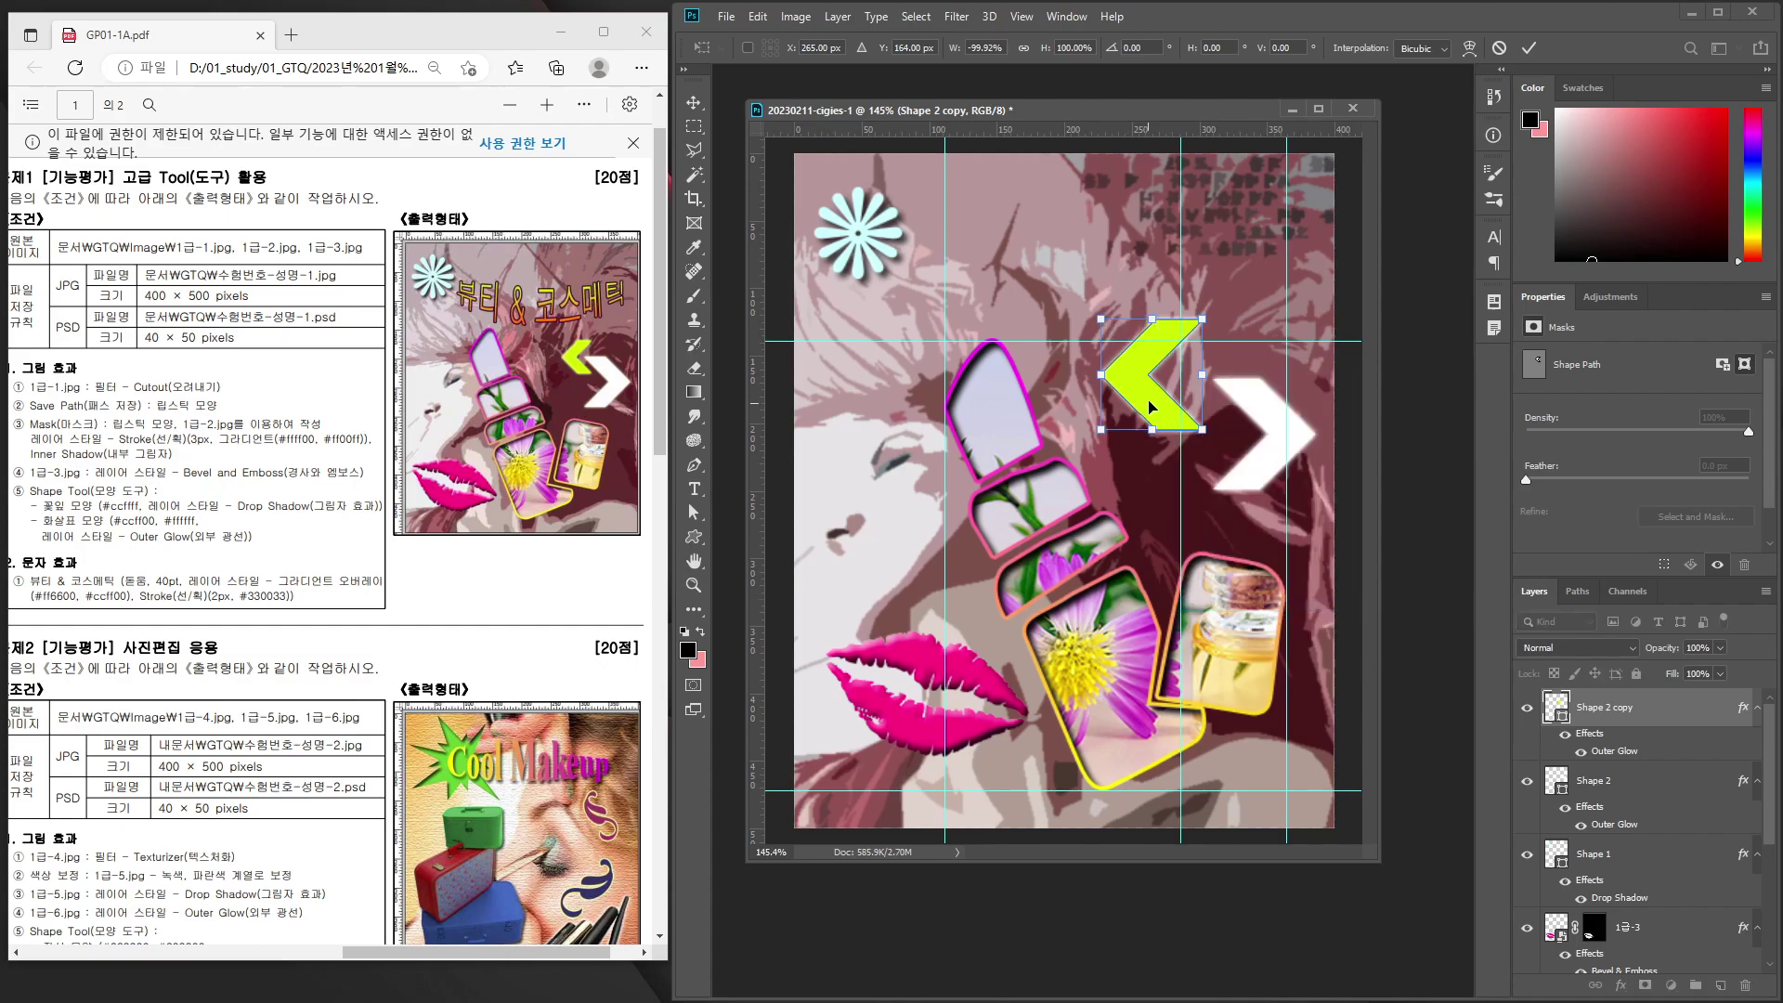
{"action": "left_click_drag", "start_coordinate": [1154, 406], "coordinate": [1181, 428]}
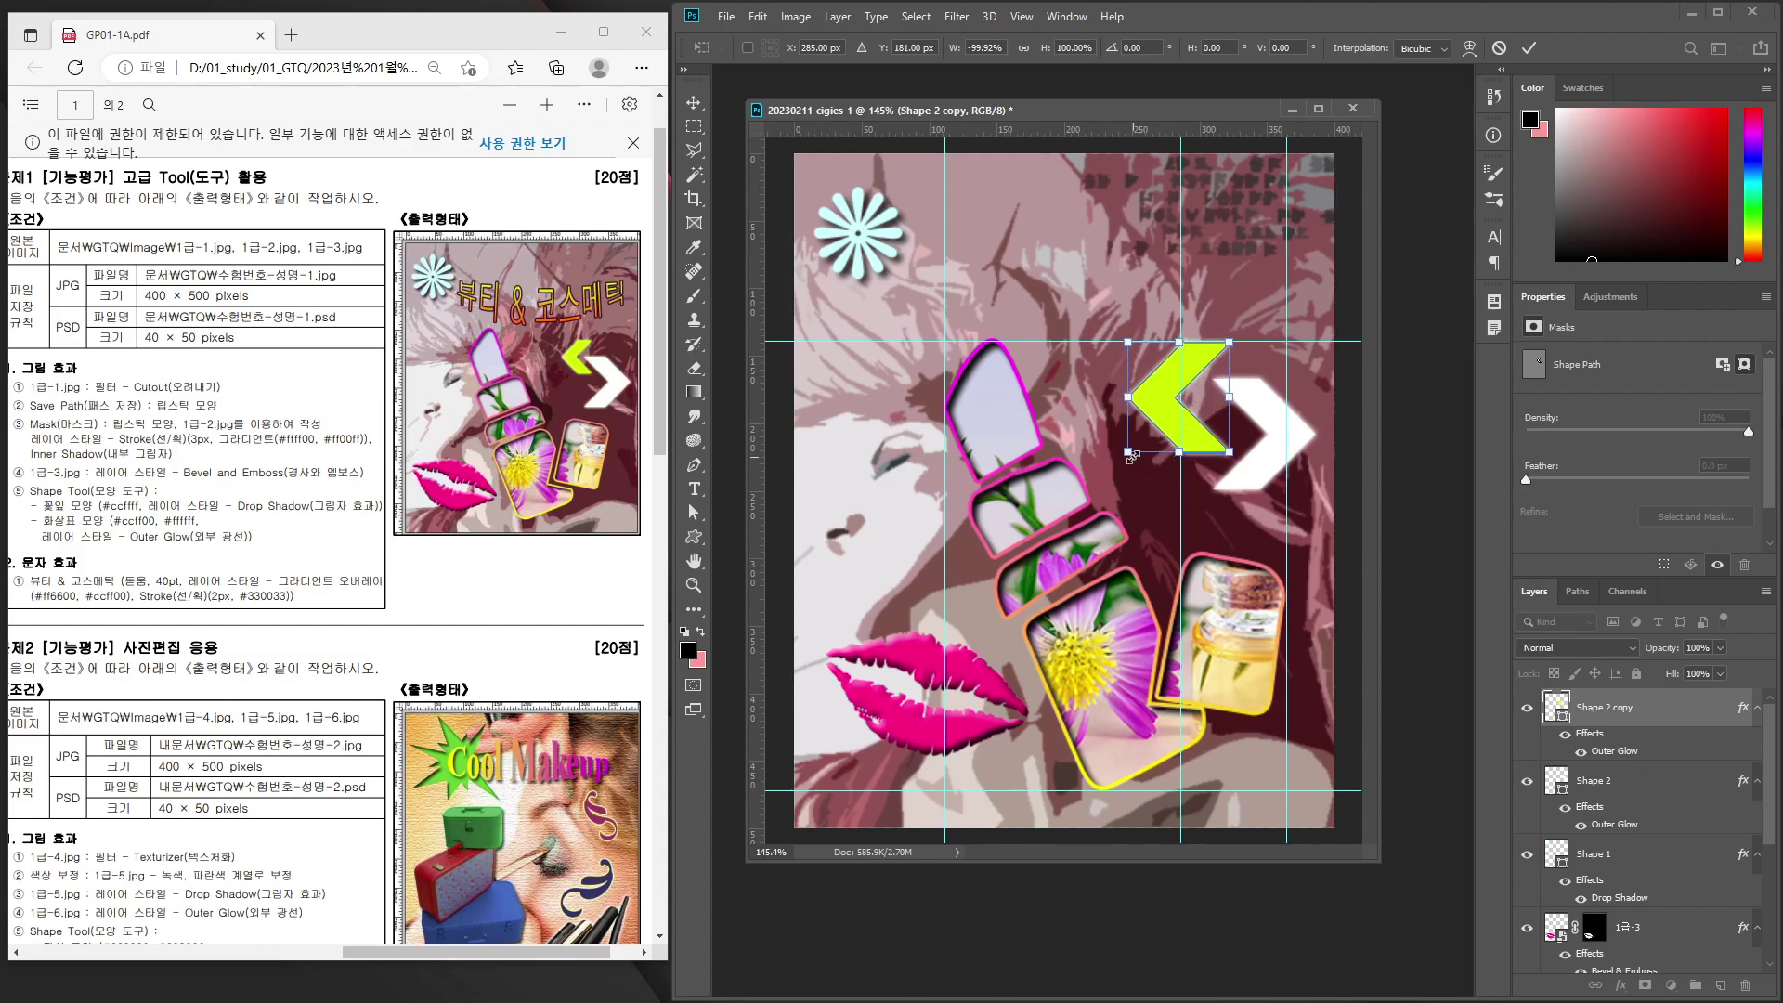
{"action": "left_click_drag", "start_coordinate": [1127, 452], "coordinate": [1166, 416]}
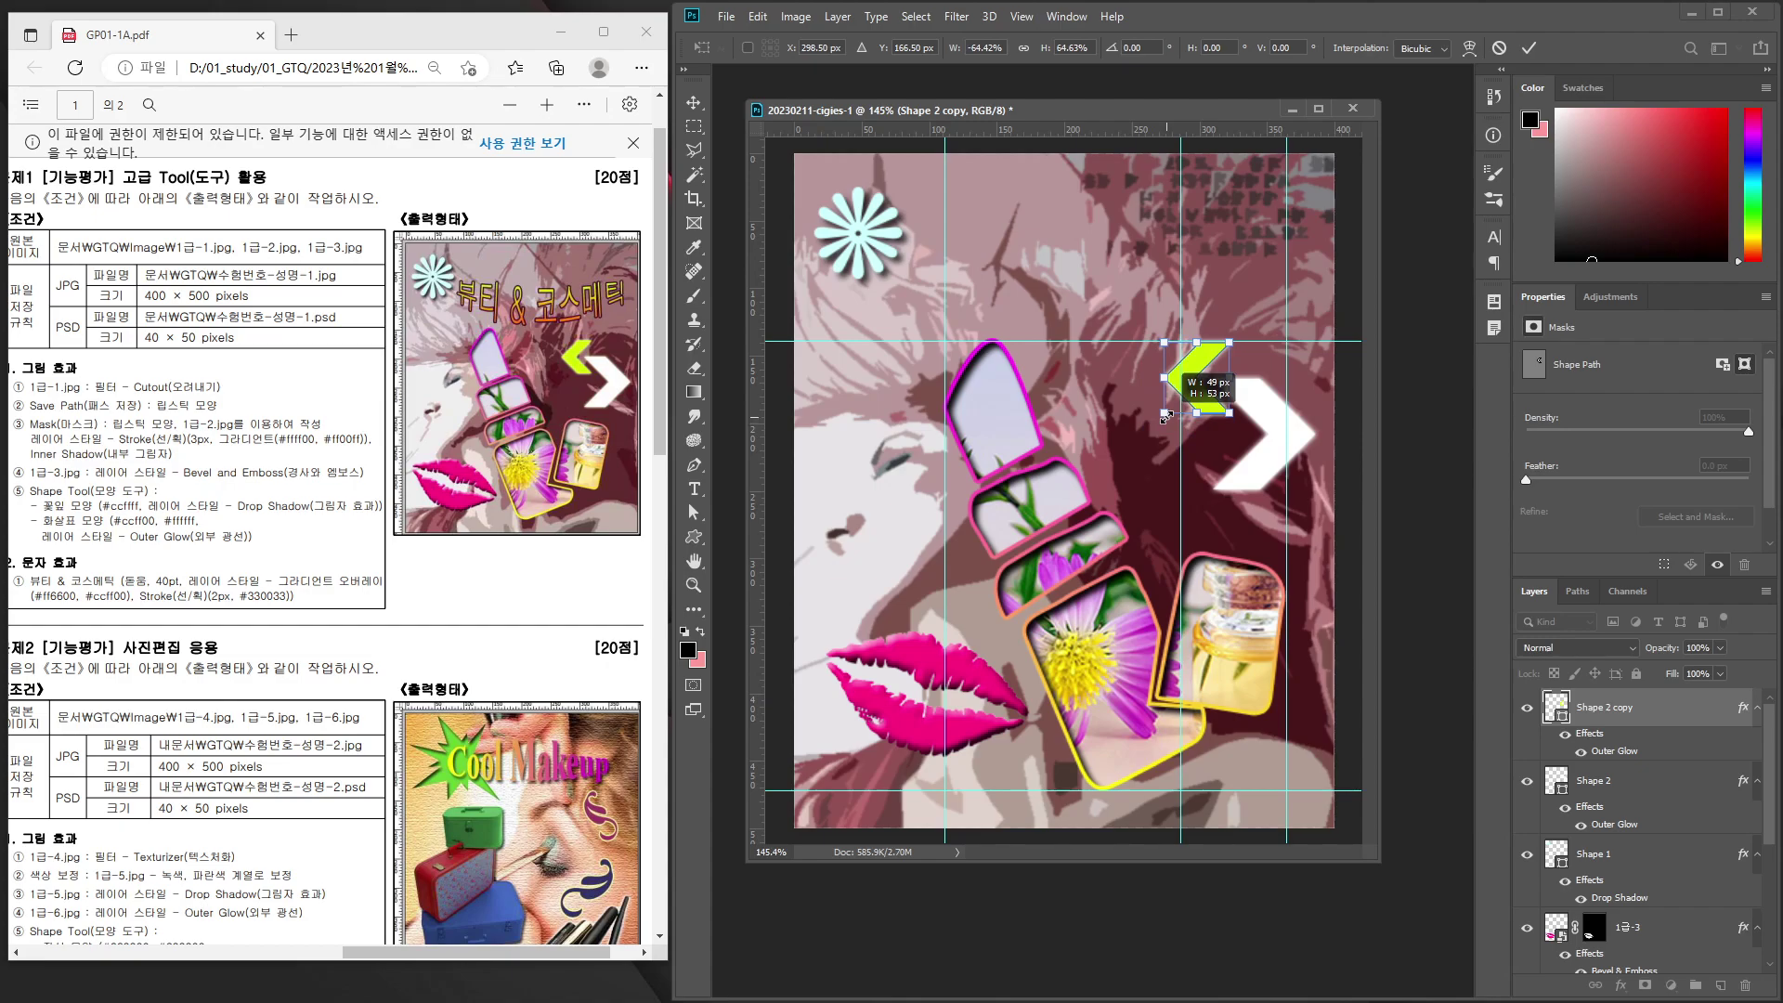
{"action": "left_click_drag", "start_coordinate": [1164, 418], "coordinate": [1162, 421]}
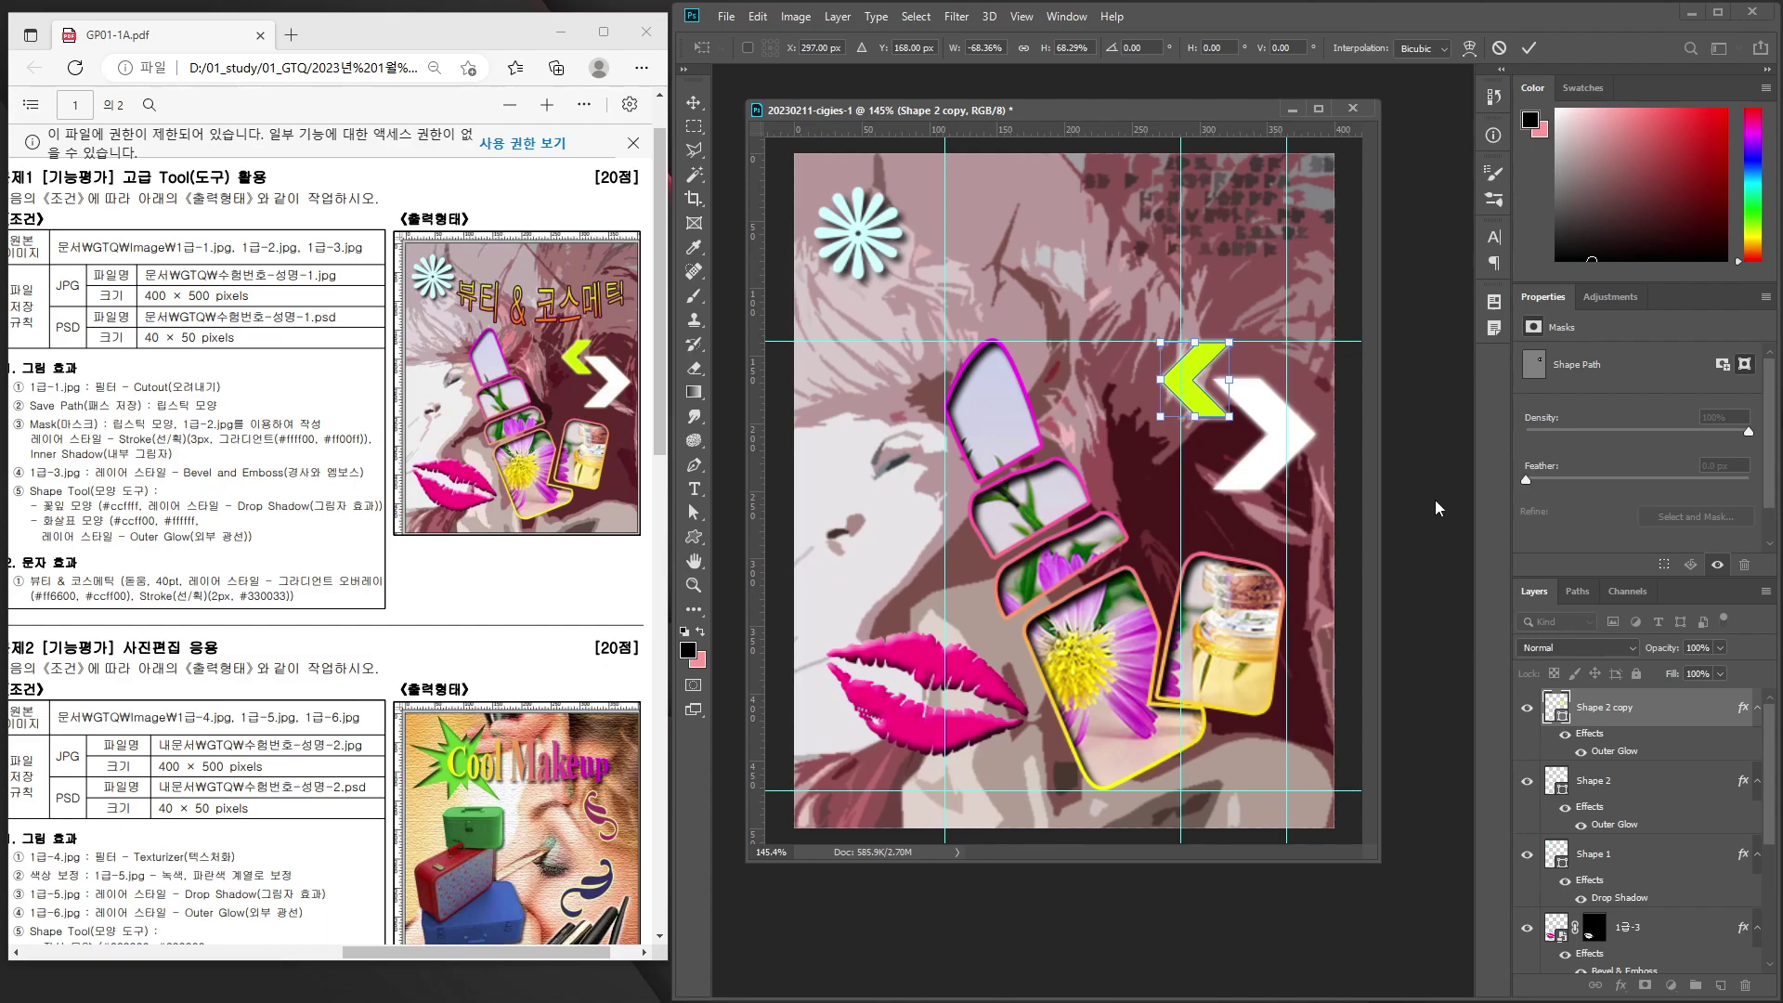
{"action": "key", "text": "Return"}
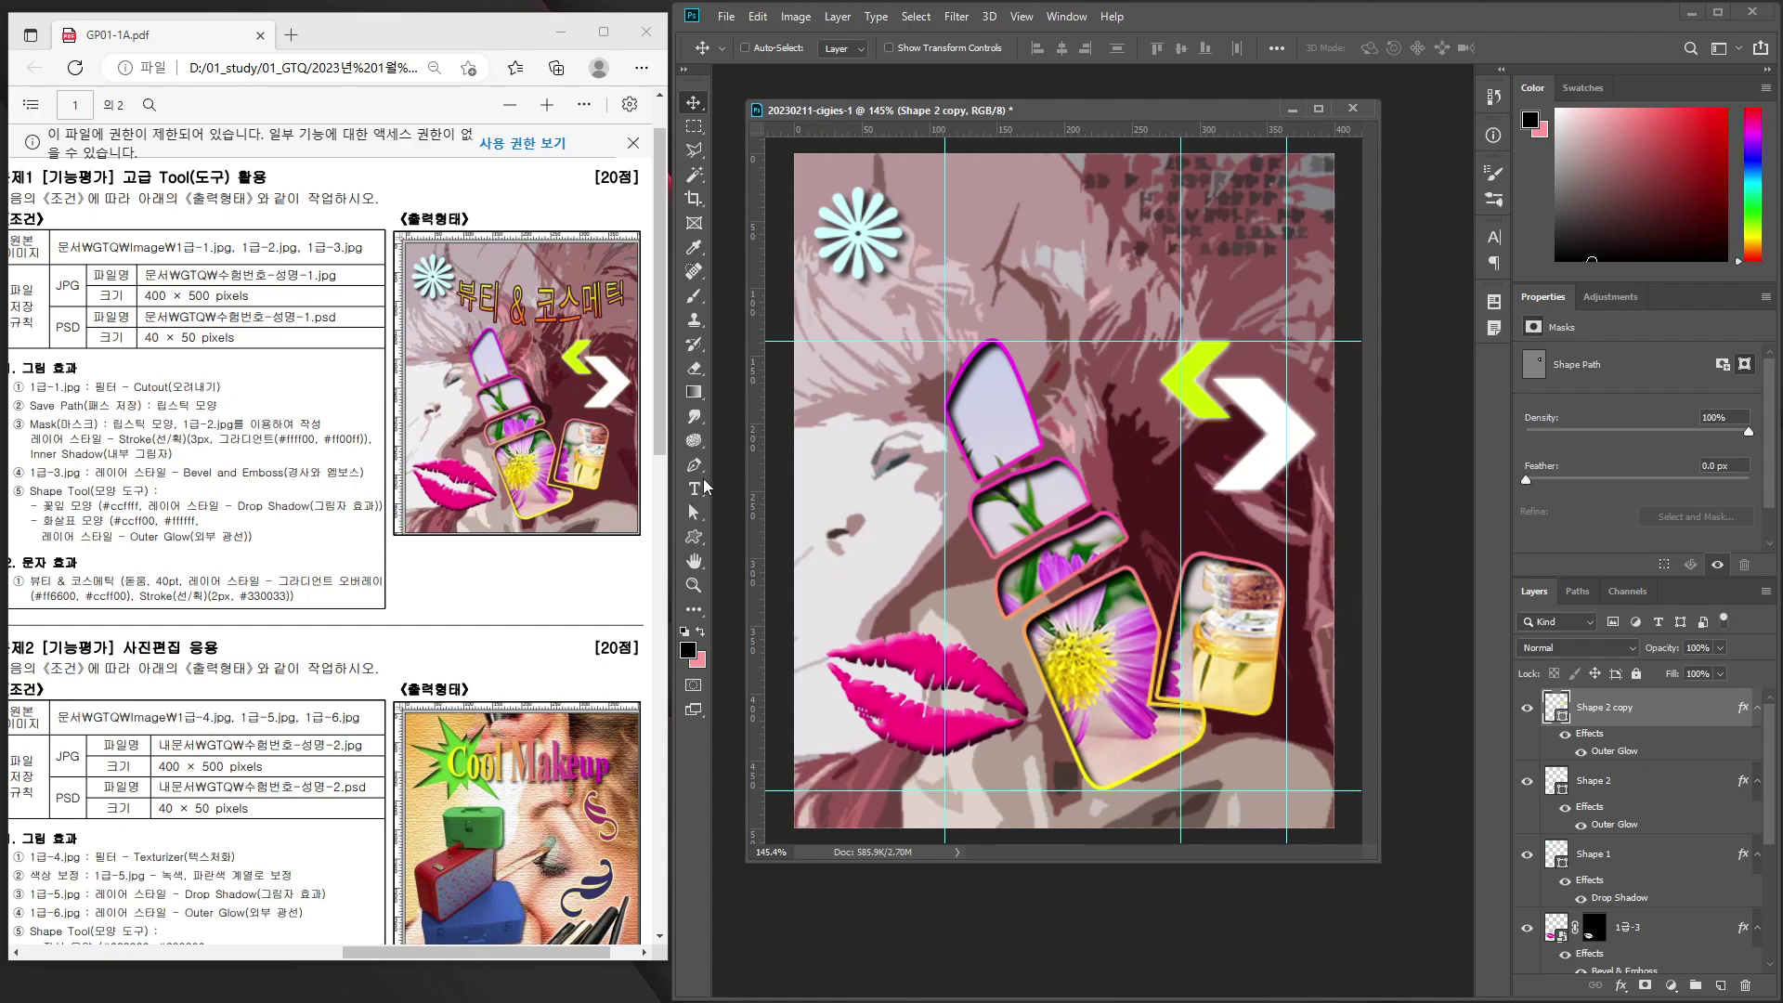
Type the title 뷰티 & 코스메틱 near the top of the poster.
{"action": "left_click", "coordinate": [694, 488]}
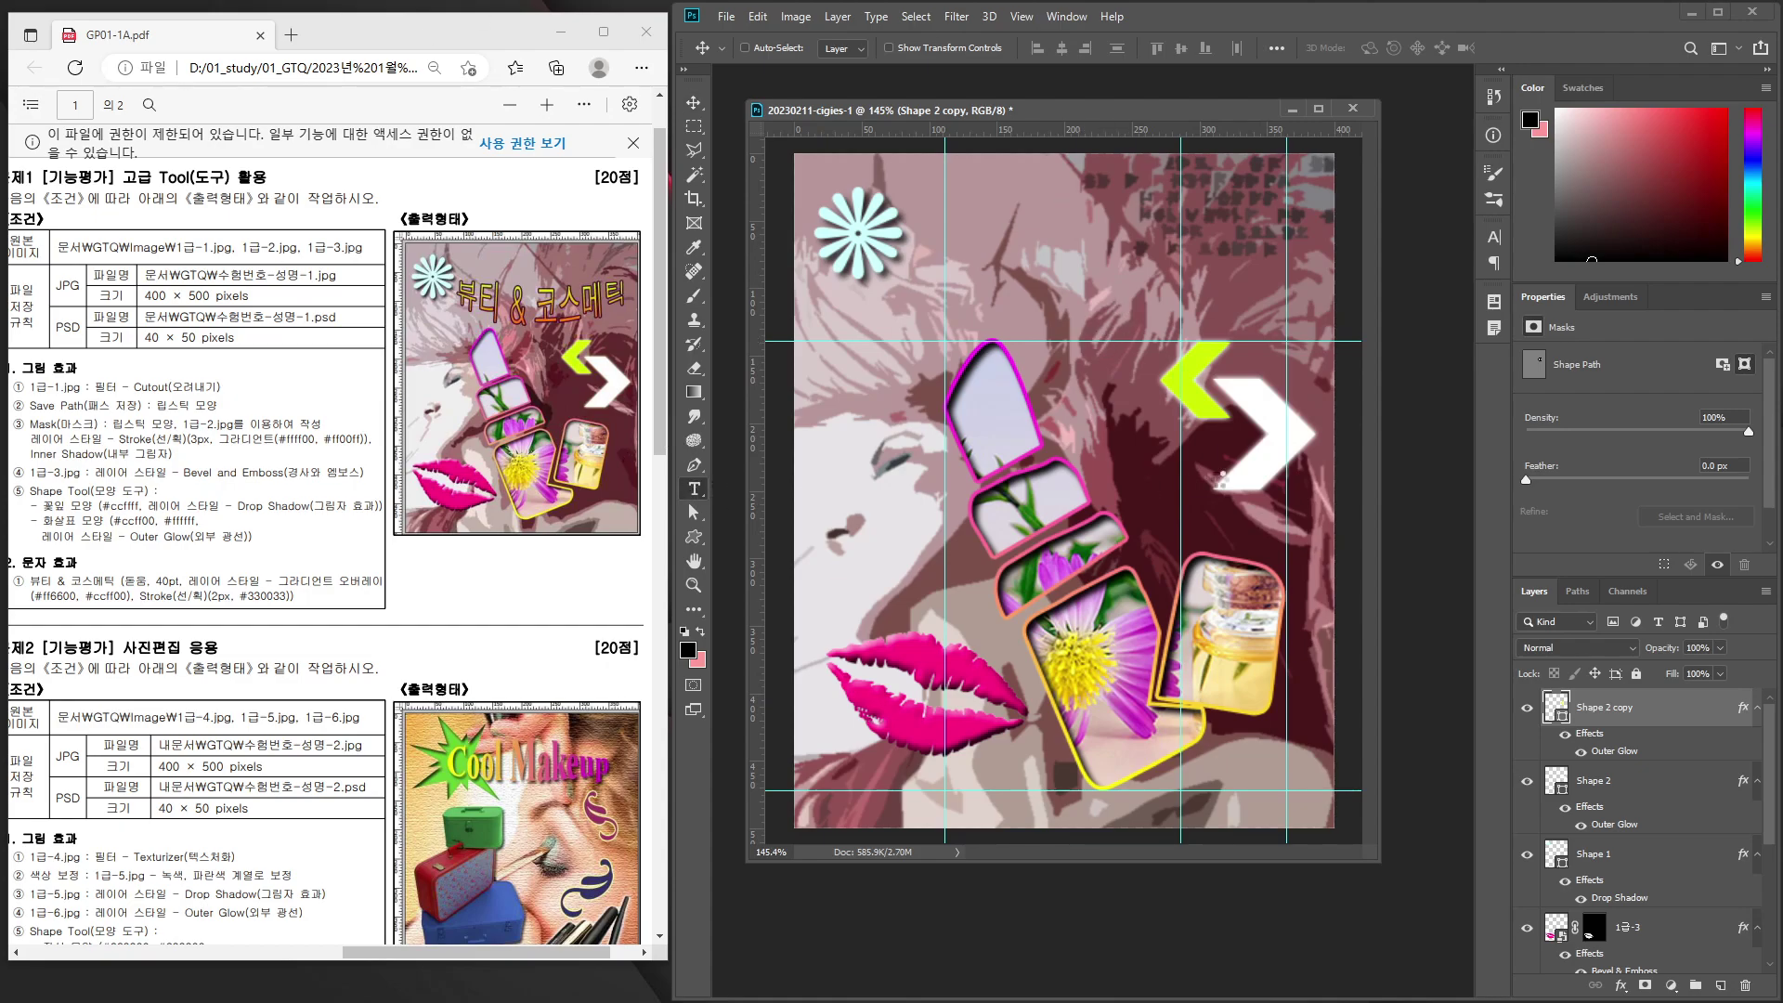
{"action": "left_click", "coordinate": [967, 271]}
{"action": "key", "text": "BackSpace"}
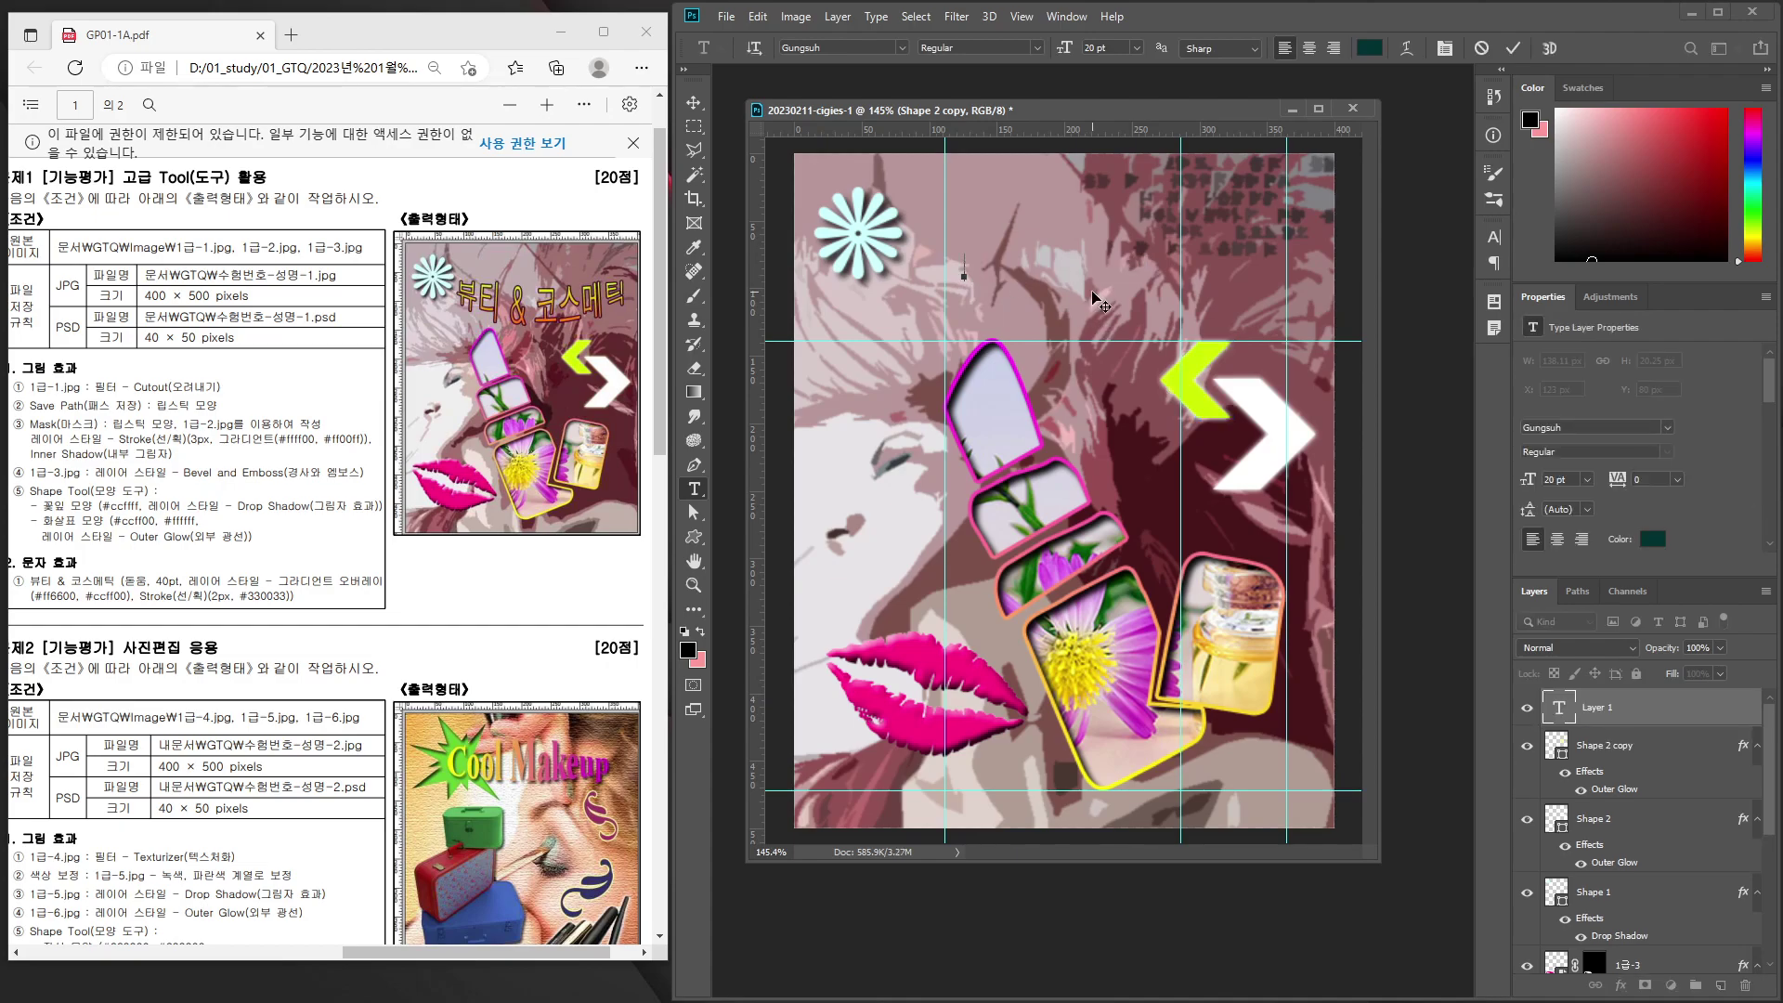
{"action": "type", "text": "뷰티"}
{"action": "type", "text": " & "}
{"action": "type", "text": "코스메틱"}
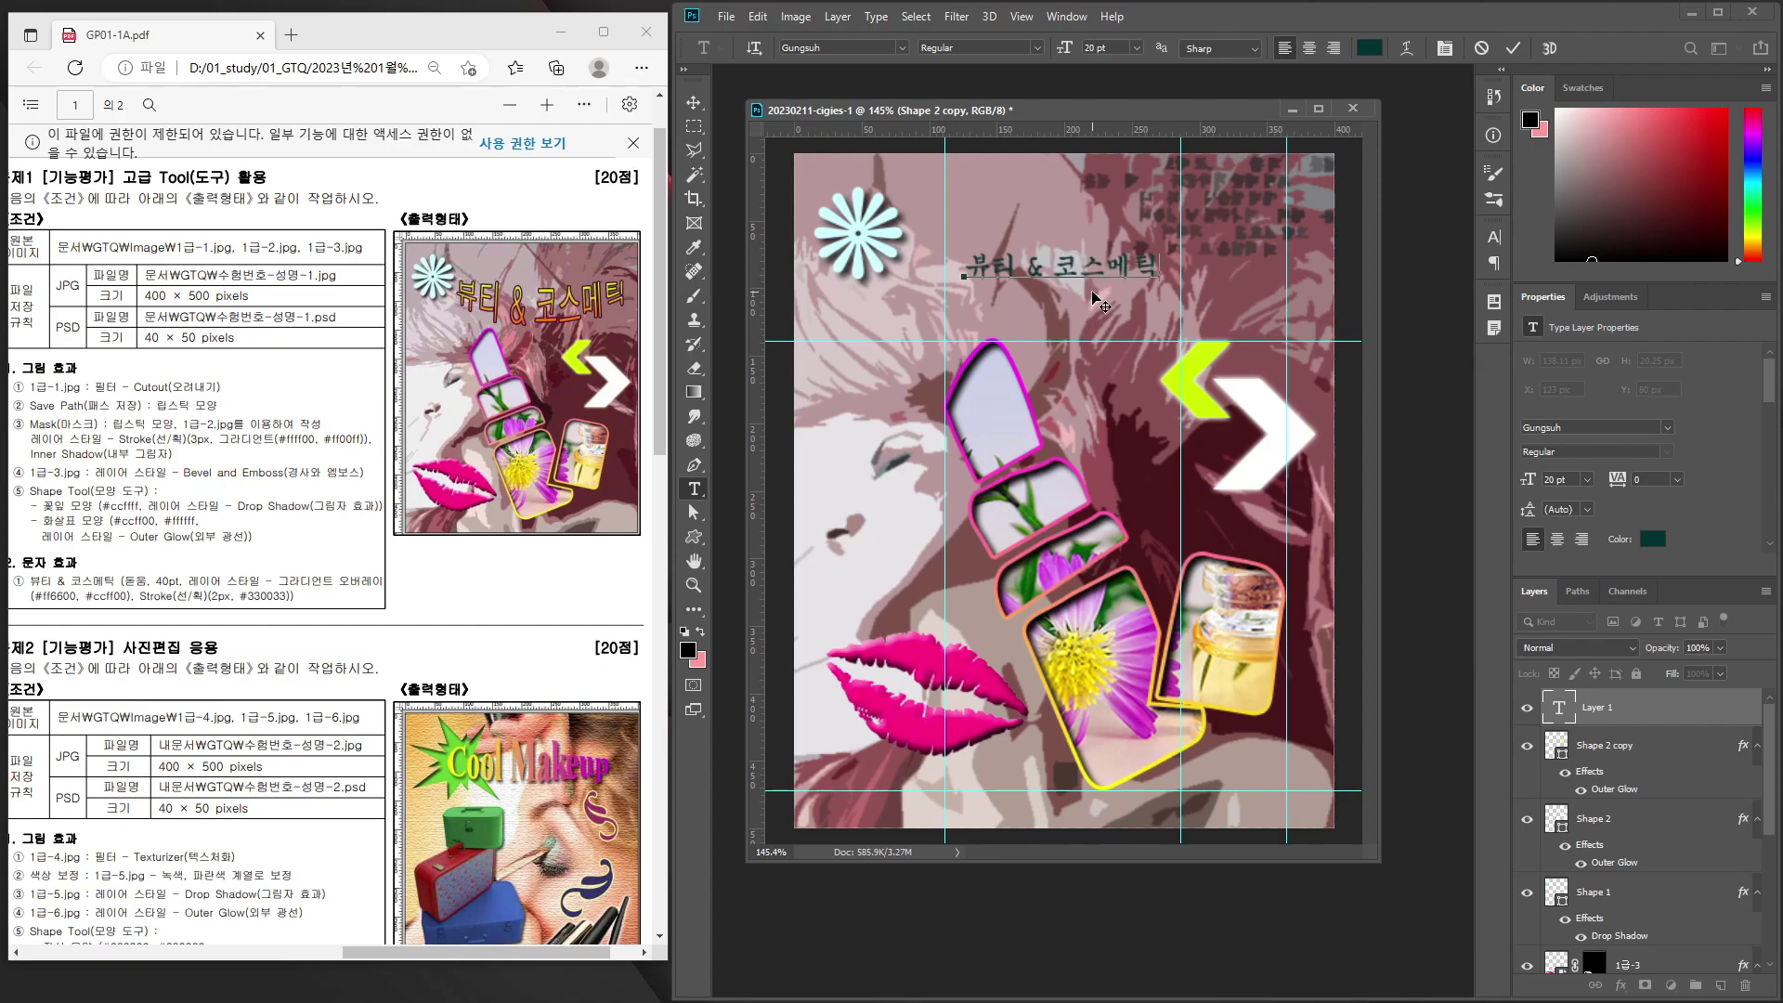
{"action": "left_click", "coordinate": [698, 104]}
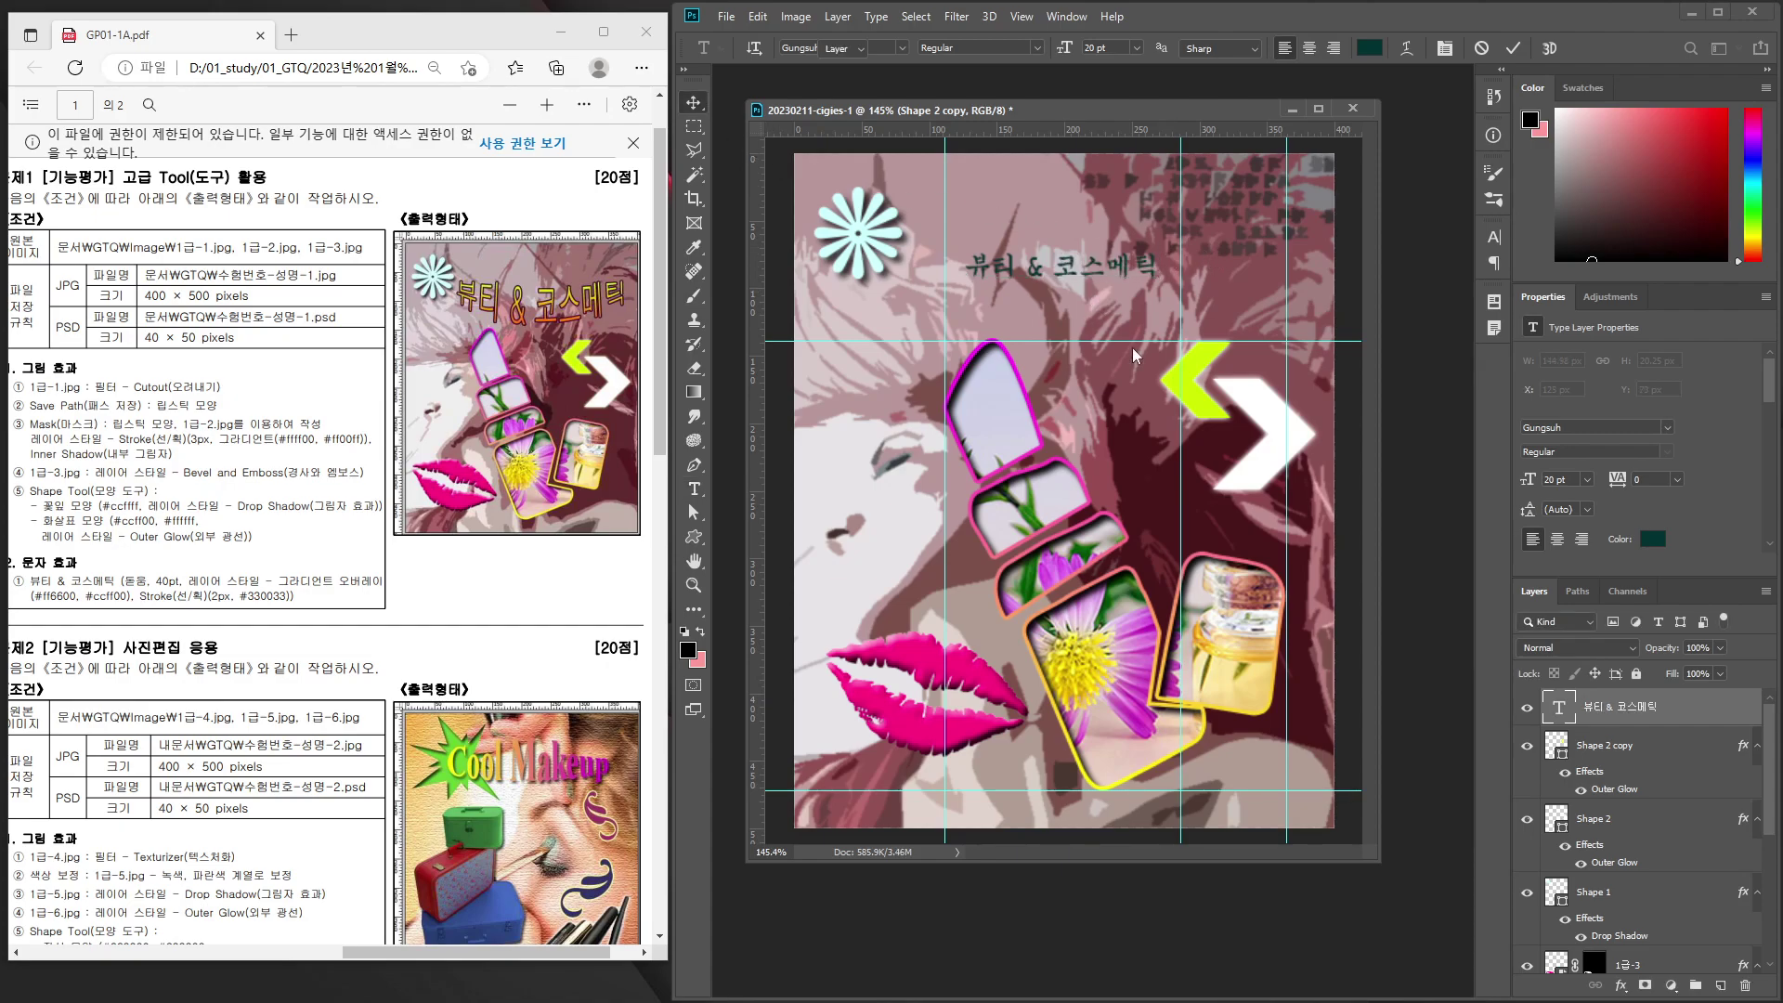
{"action": "left_click_drag", "start_coordinate": [1074, 272], "coordinate": [1079, 298]}
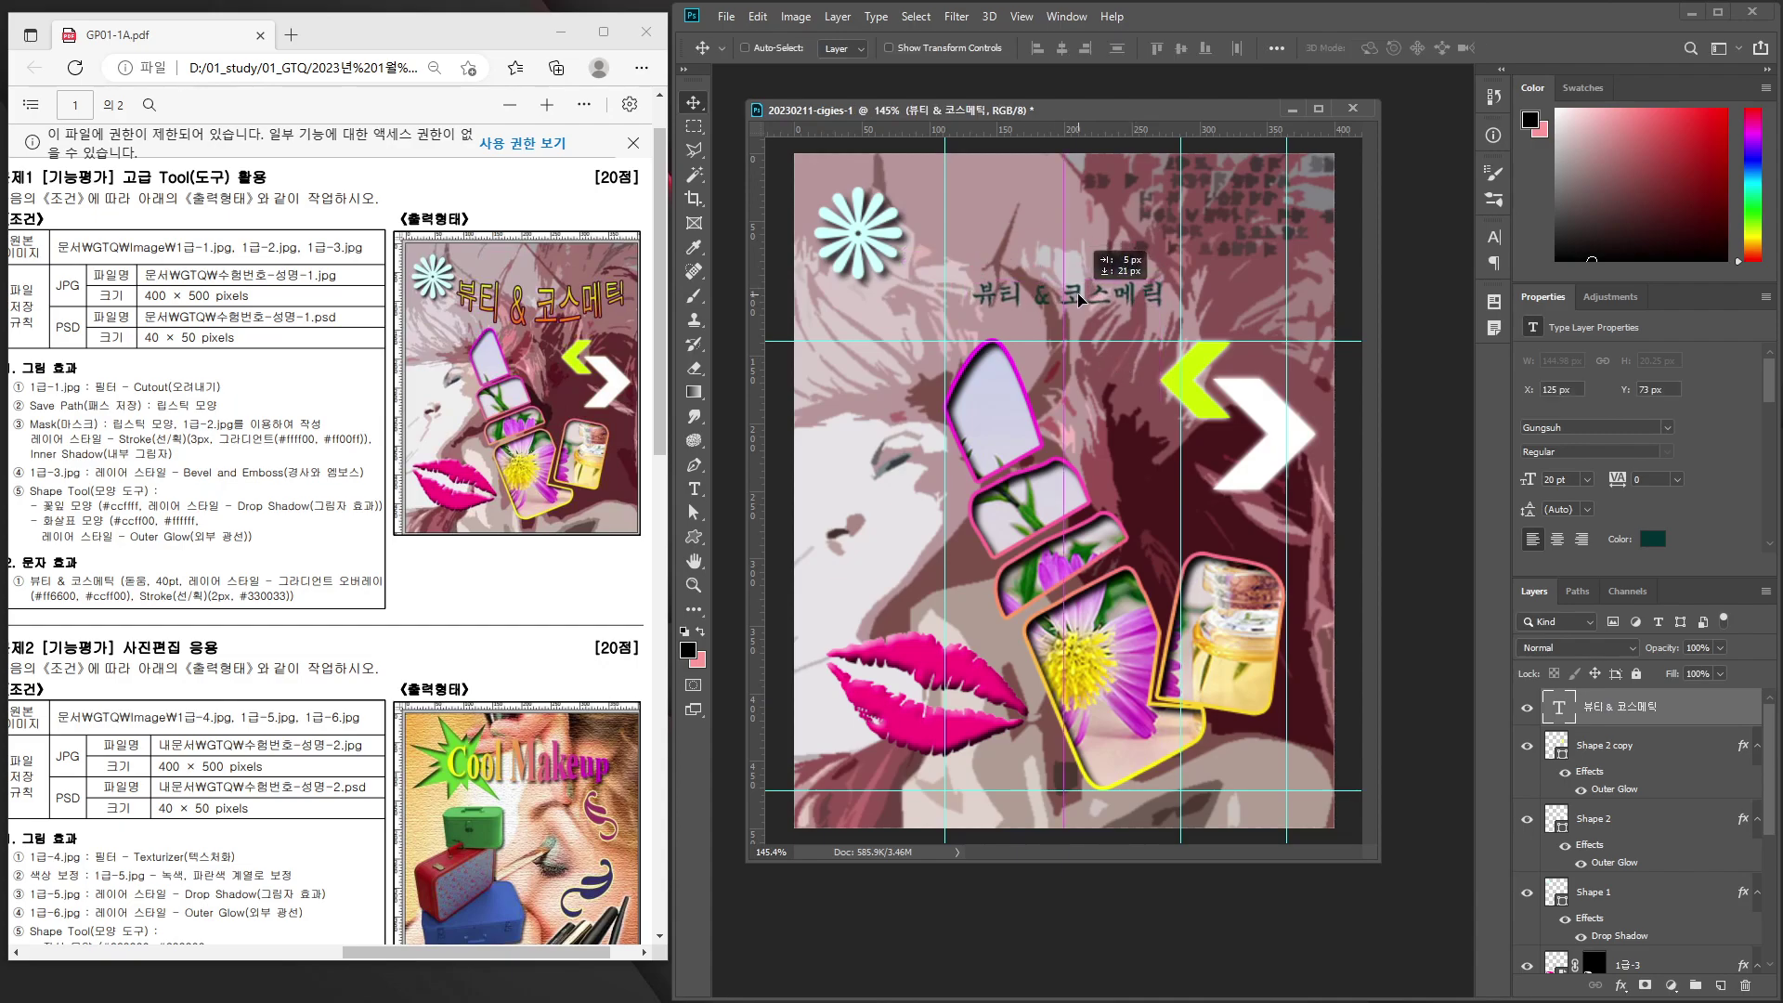
Set the title to Dotum 40 pt and centre it horizontally.
{"action": "left_click", "coordinate": [1590, 432]}
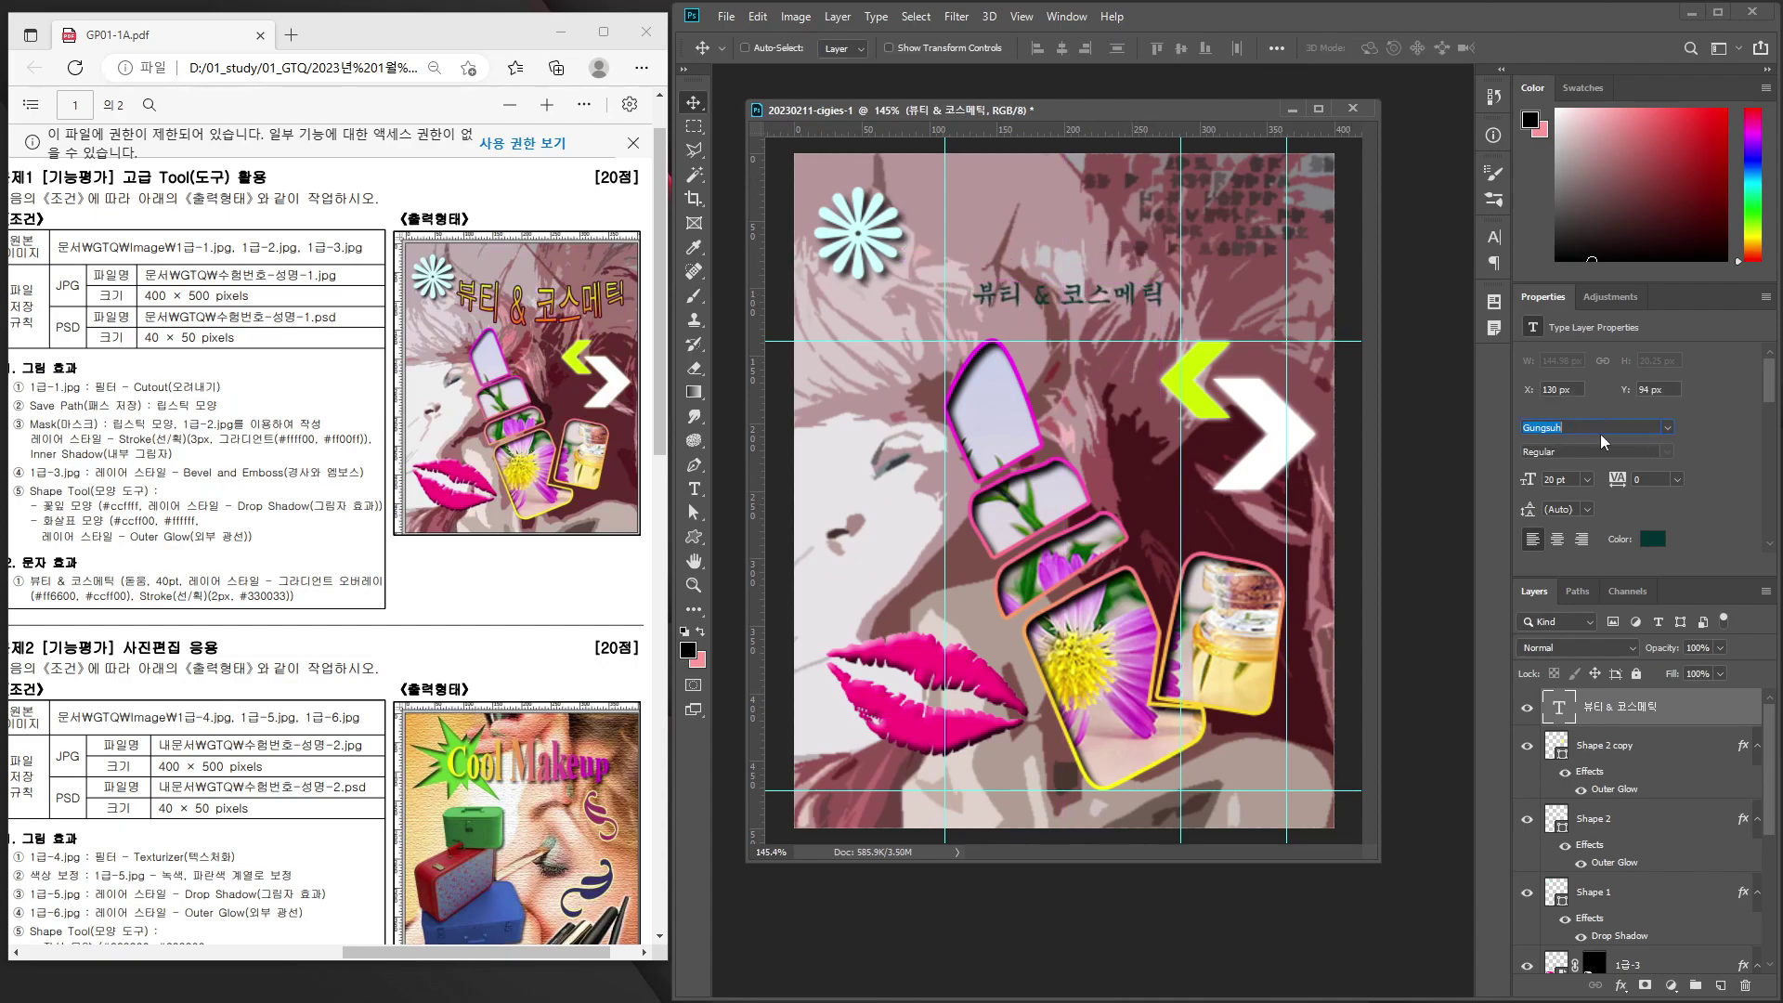
{"action": "key", "text": "BackSpace"}
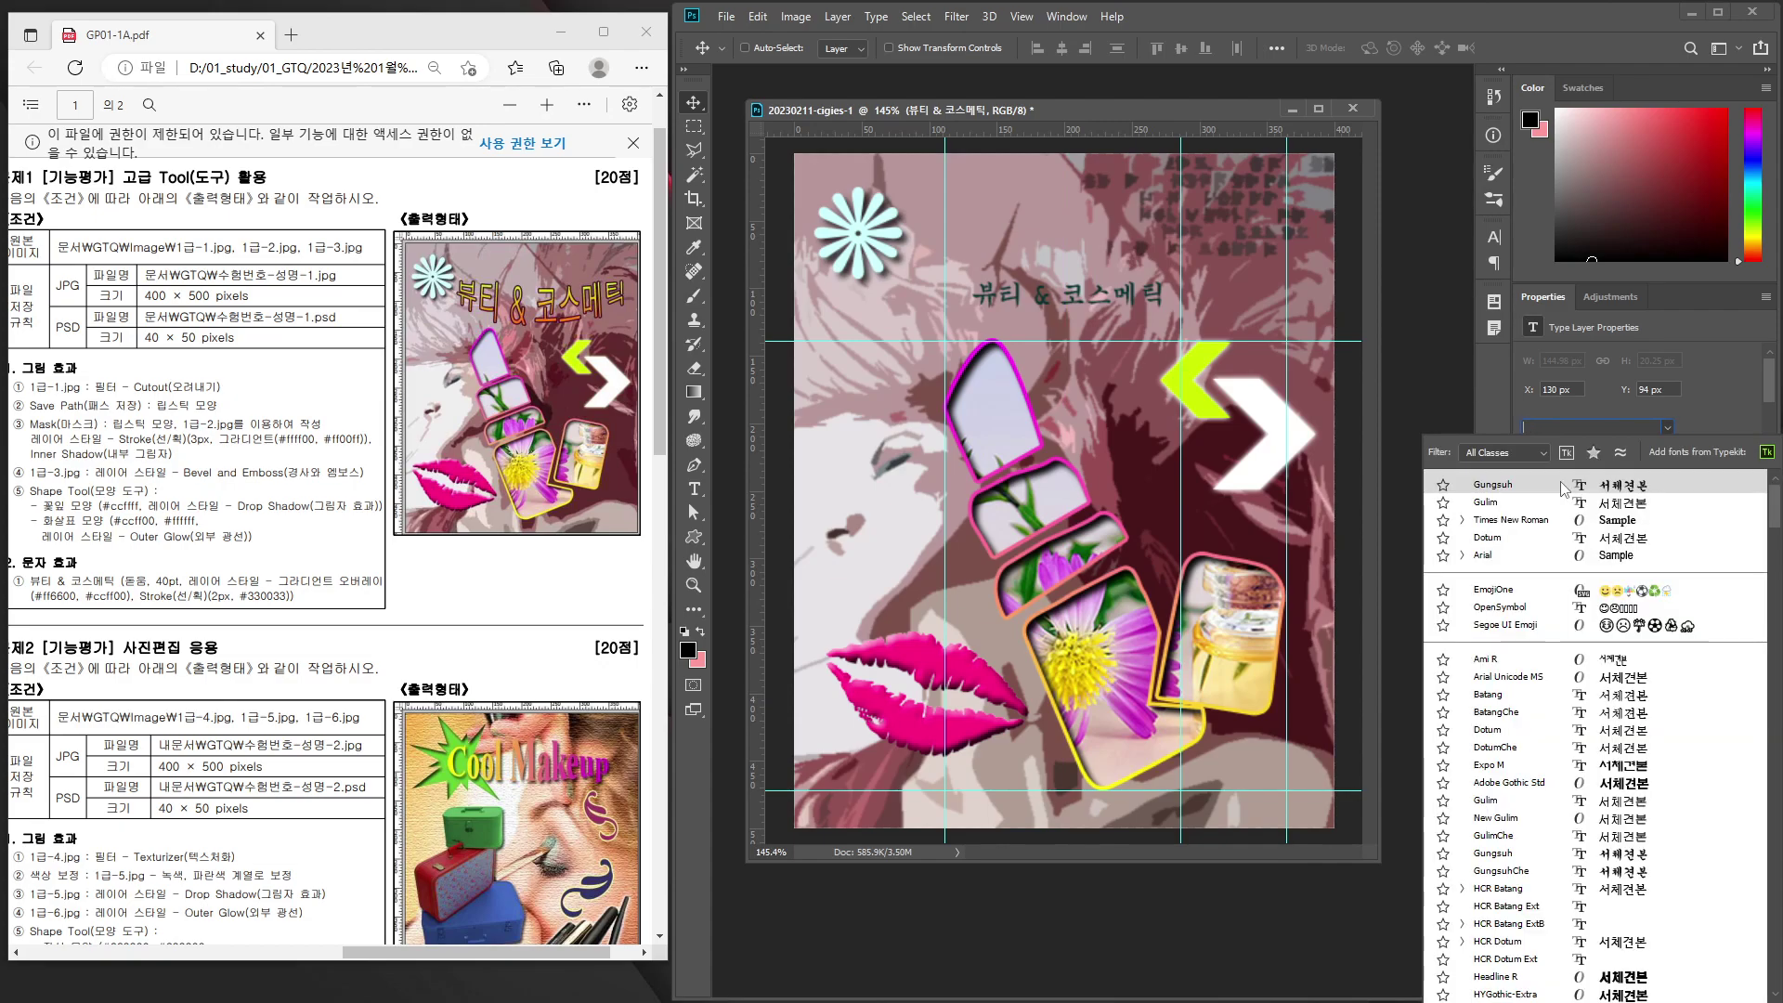
{"action": "type", "text": "dot"}
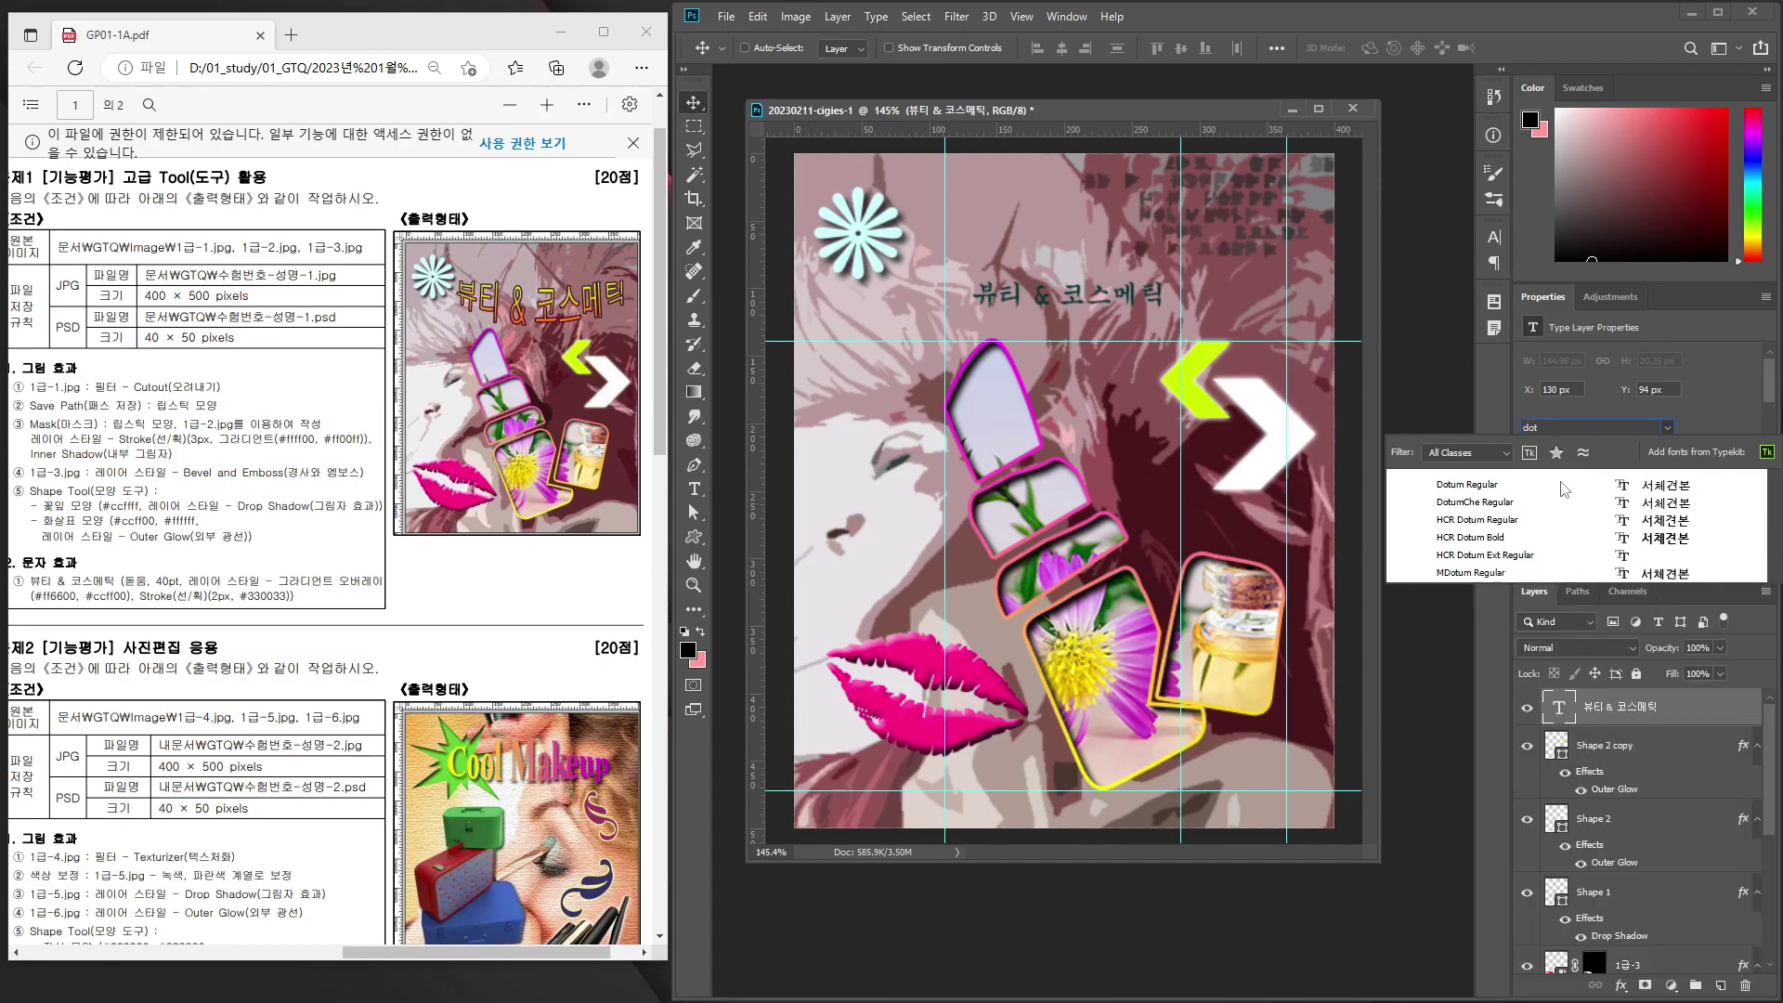
{"action": "left_click", "coordinate": [1476, 487]}
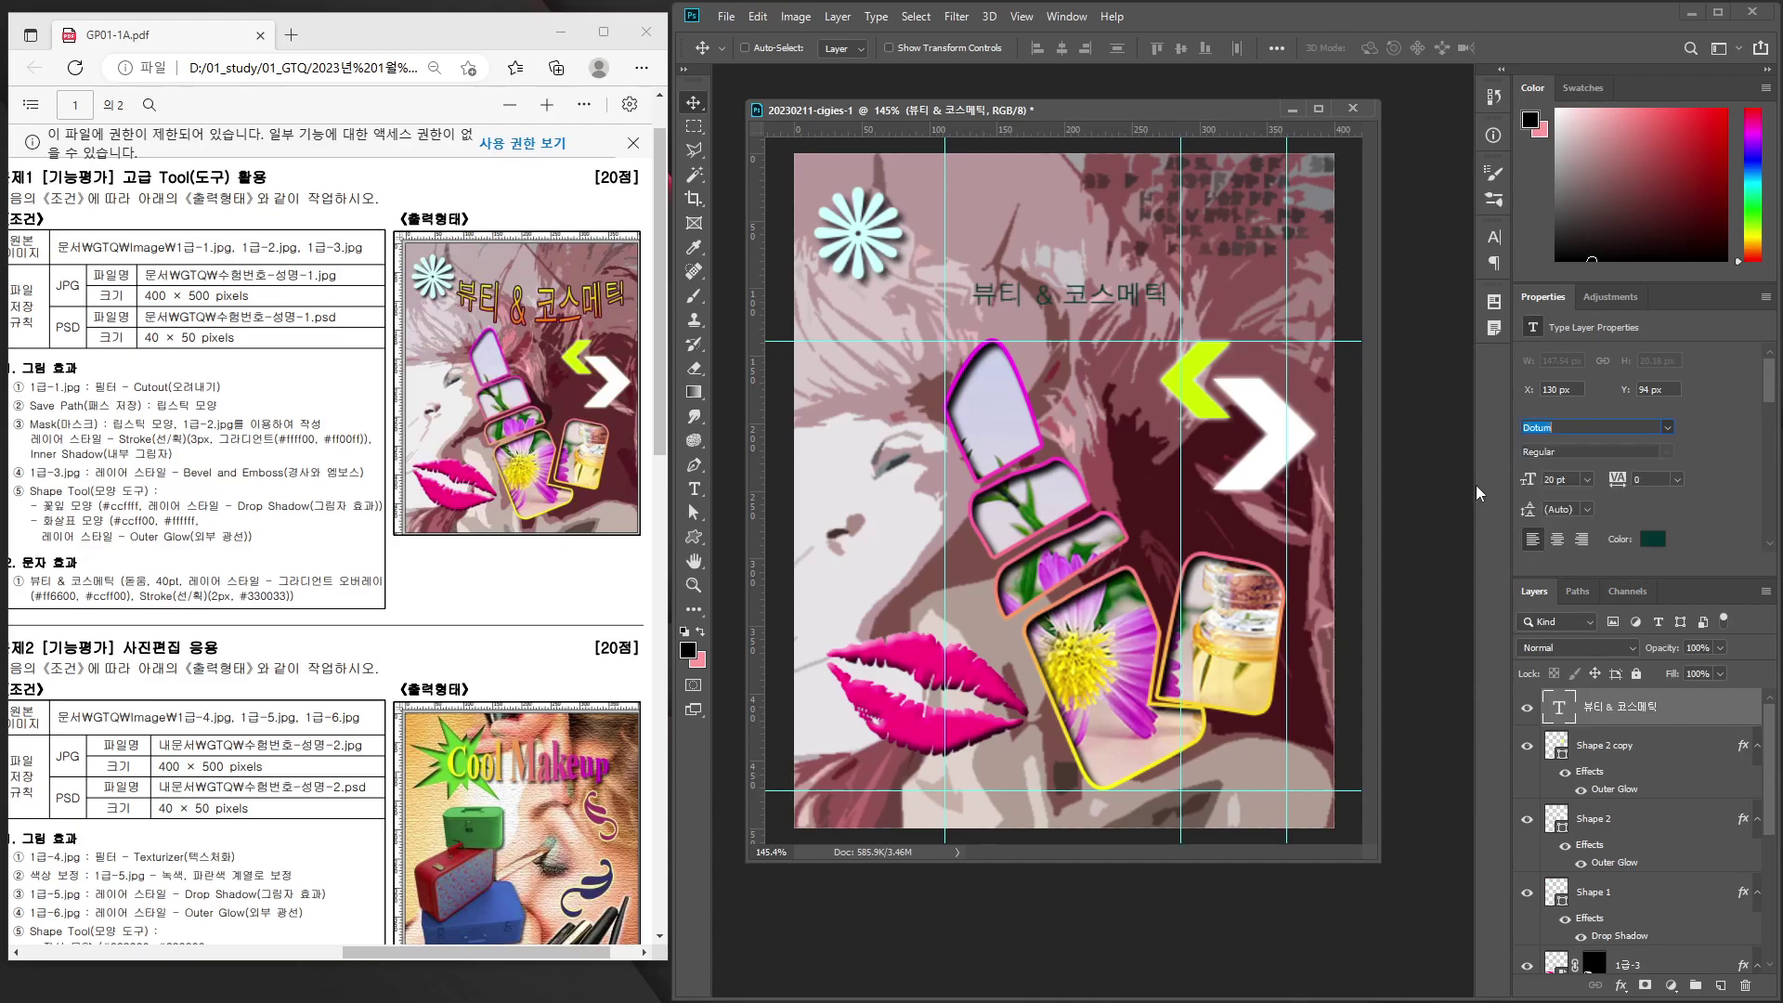
{"action": "left_click", "coordinate": [1573, 481]}
{"action": "type", "text": "40"}
{"action": "key", "text": "Return"}
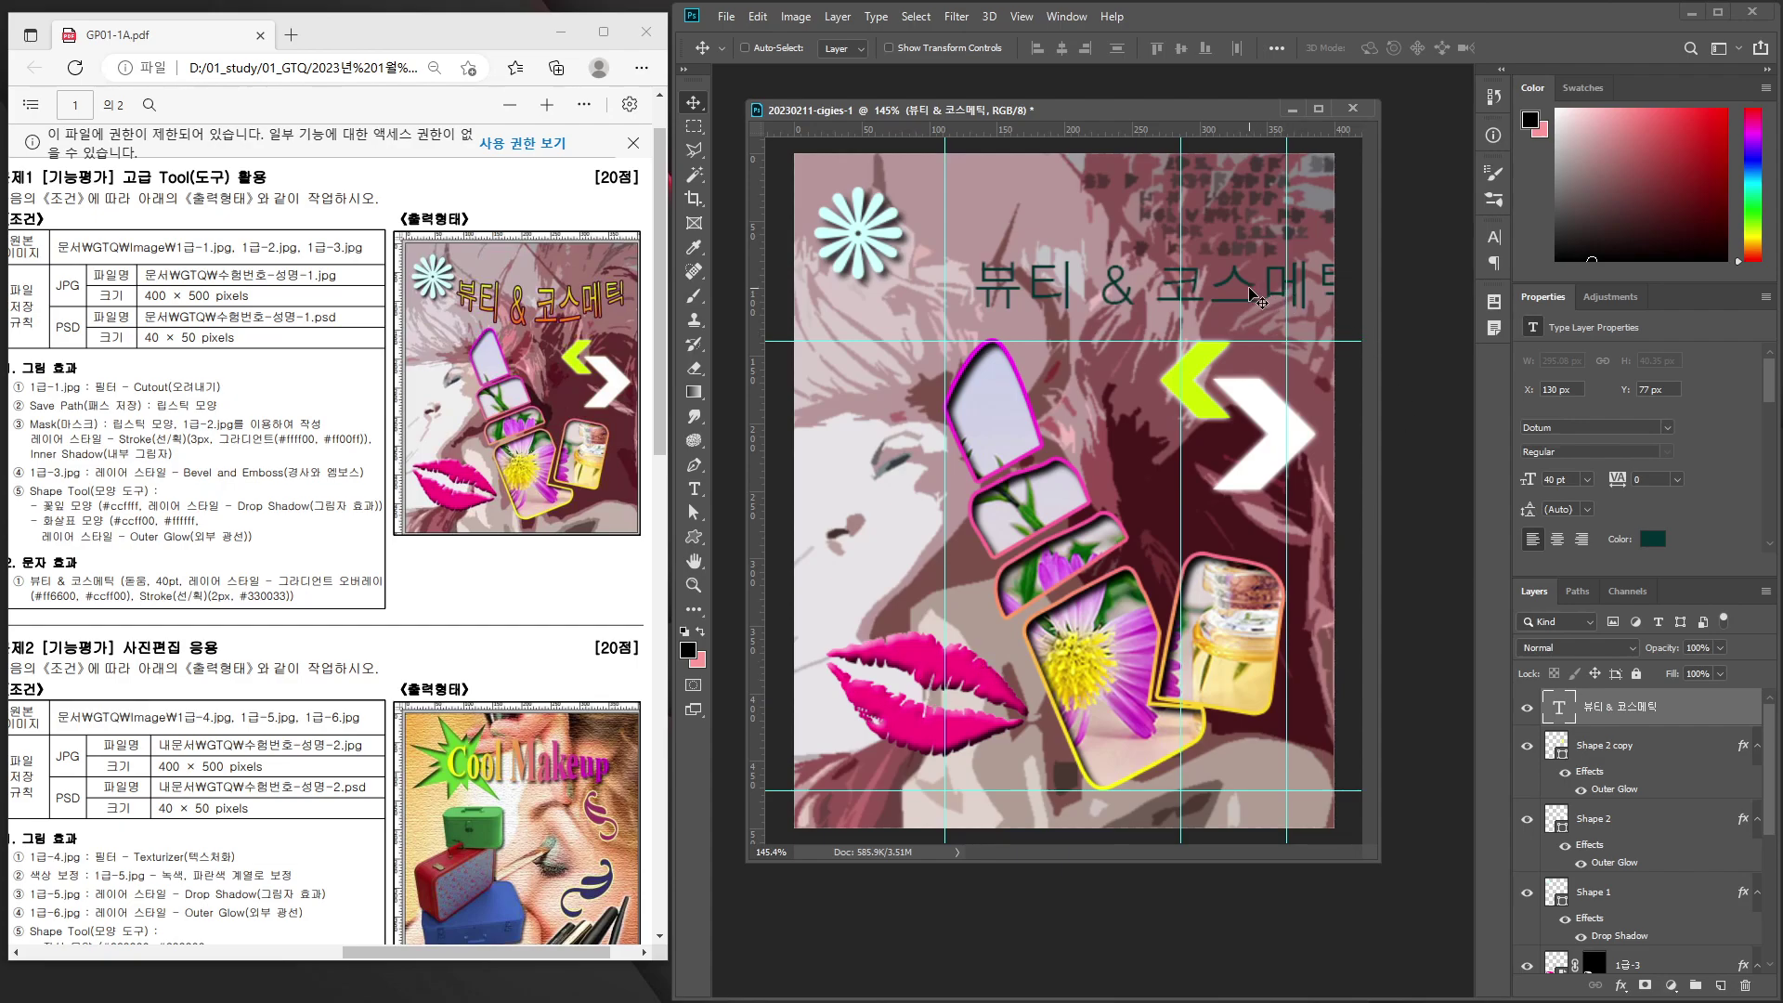
{"action": "left_click_drag", "start_coordinate": [1288, 296], "coordinate": [1192, 317]}
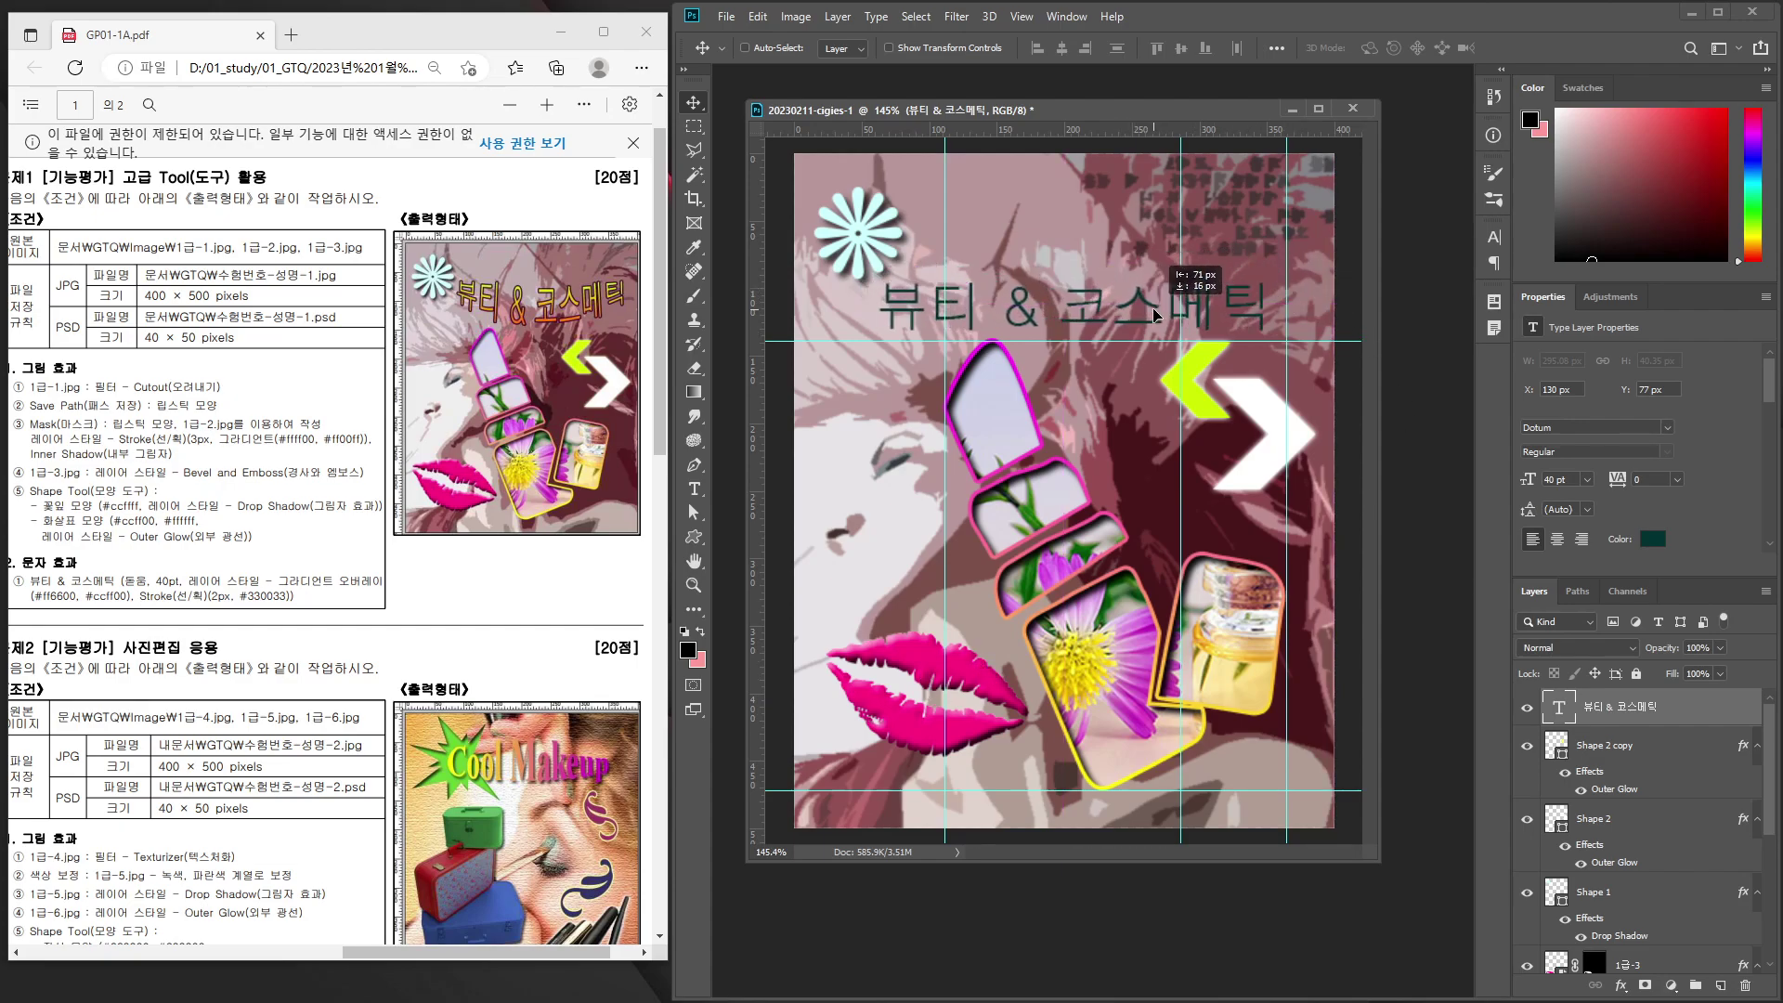
Add a Gradient Overlay to the title, removing the middle stop and setting the left stop to #ff6600.
{"action": "left_click", "coordinate": [1623, 987]}
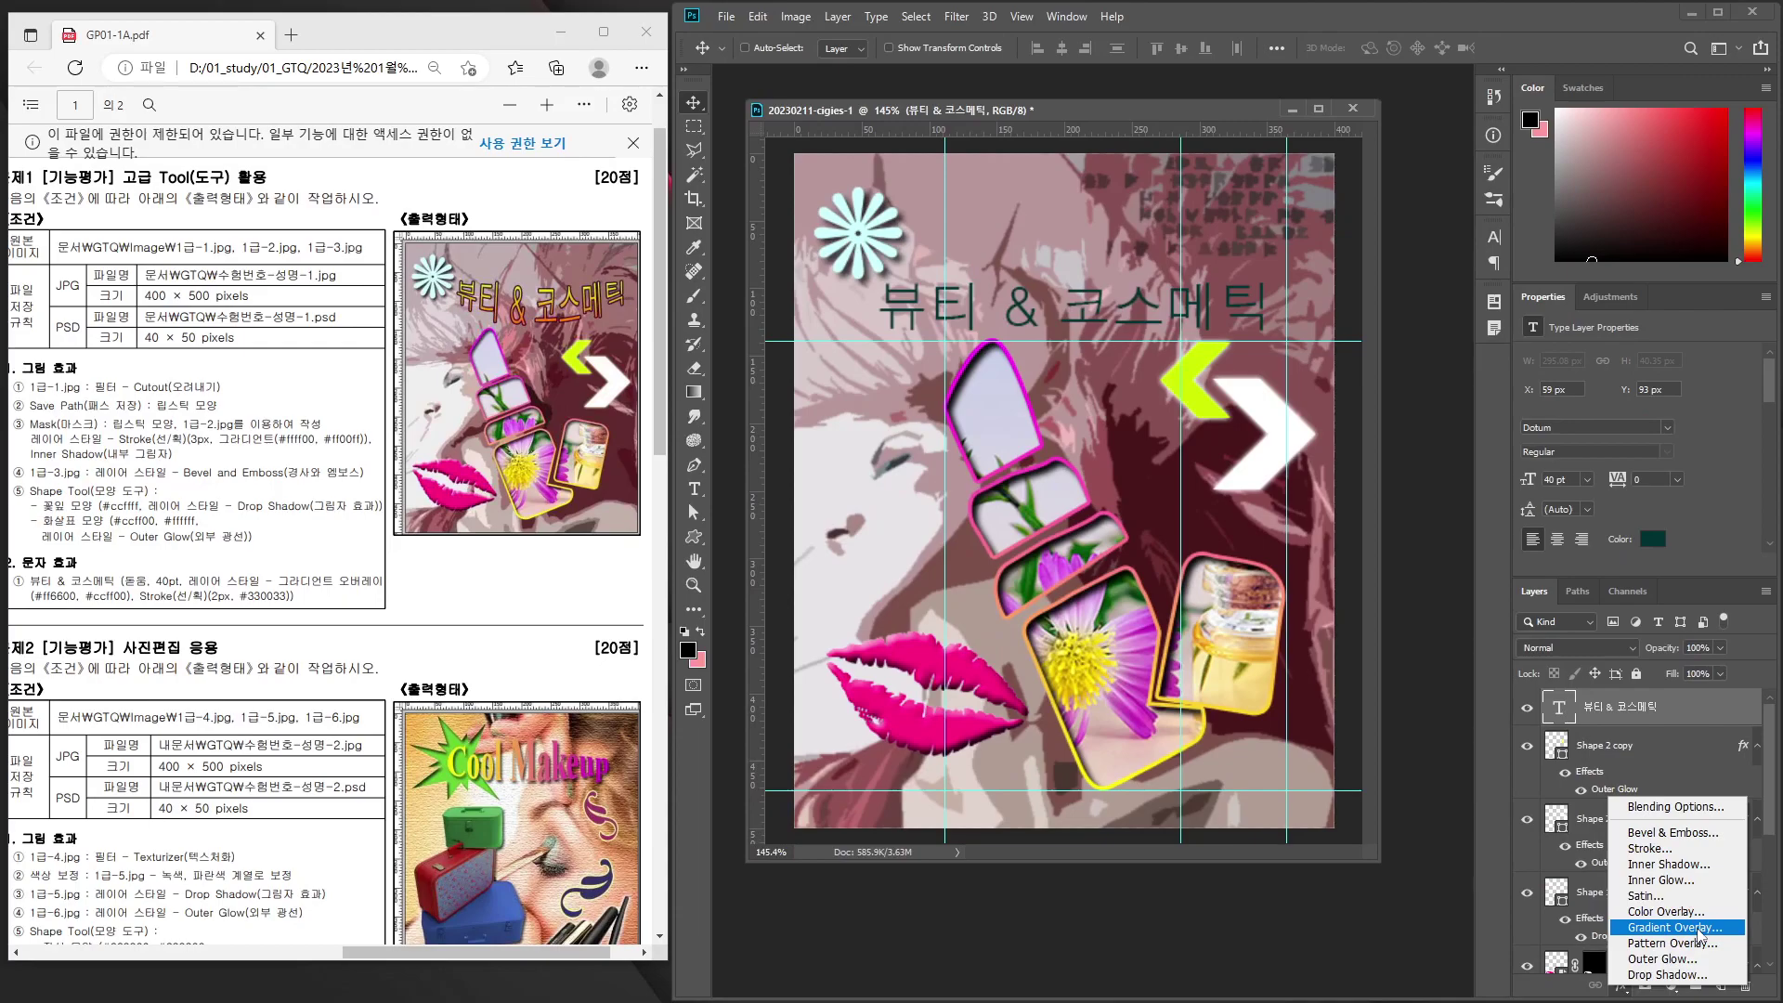
{"action": "left_click", "coordinate": [1694, 972]}
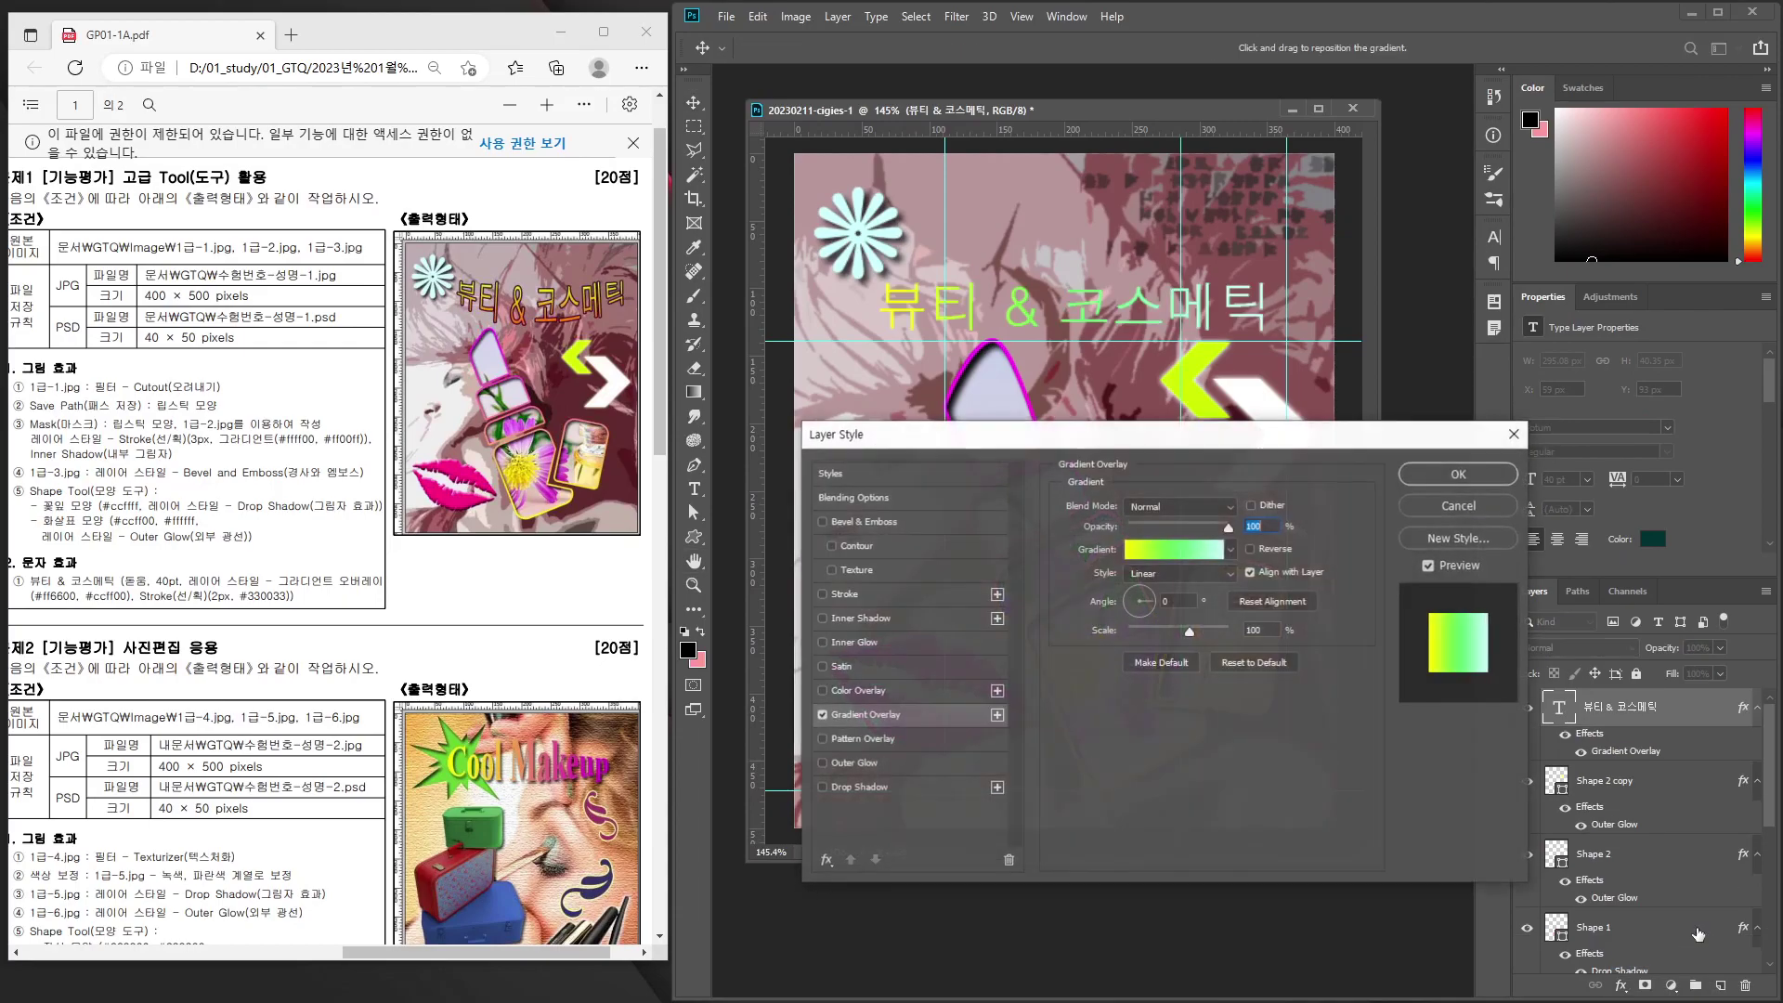
{"action": "left_click", "coordinate": [1168, 552]}
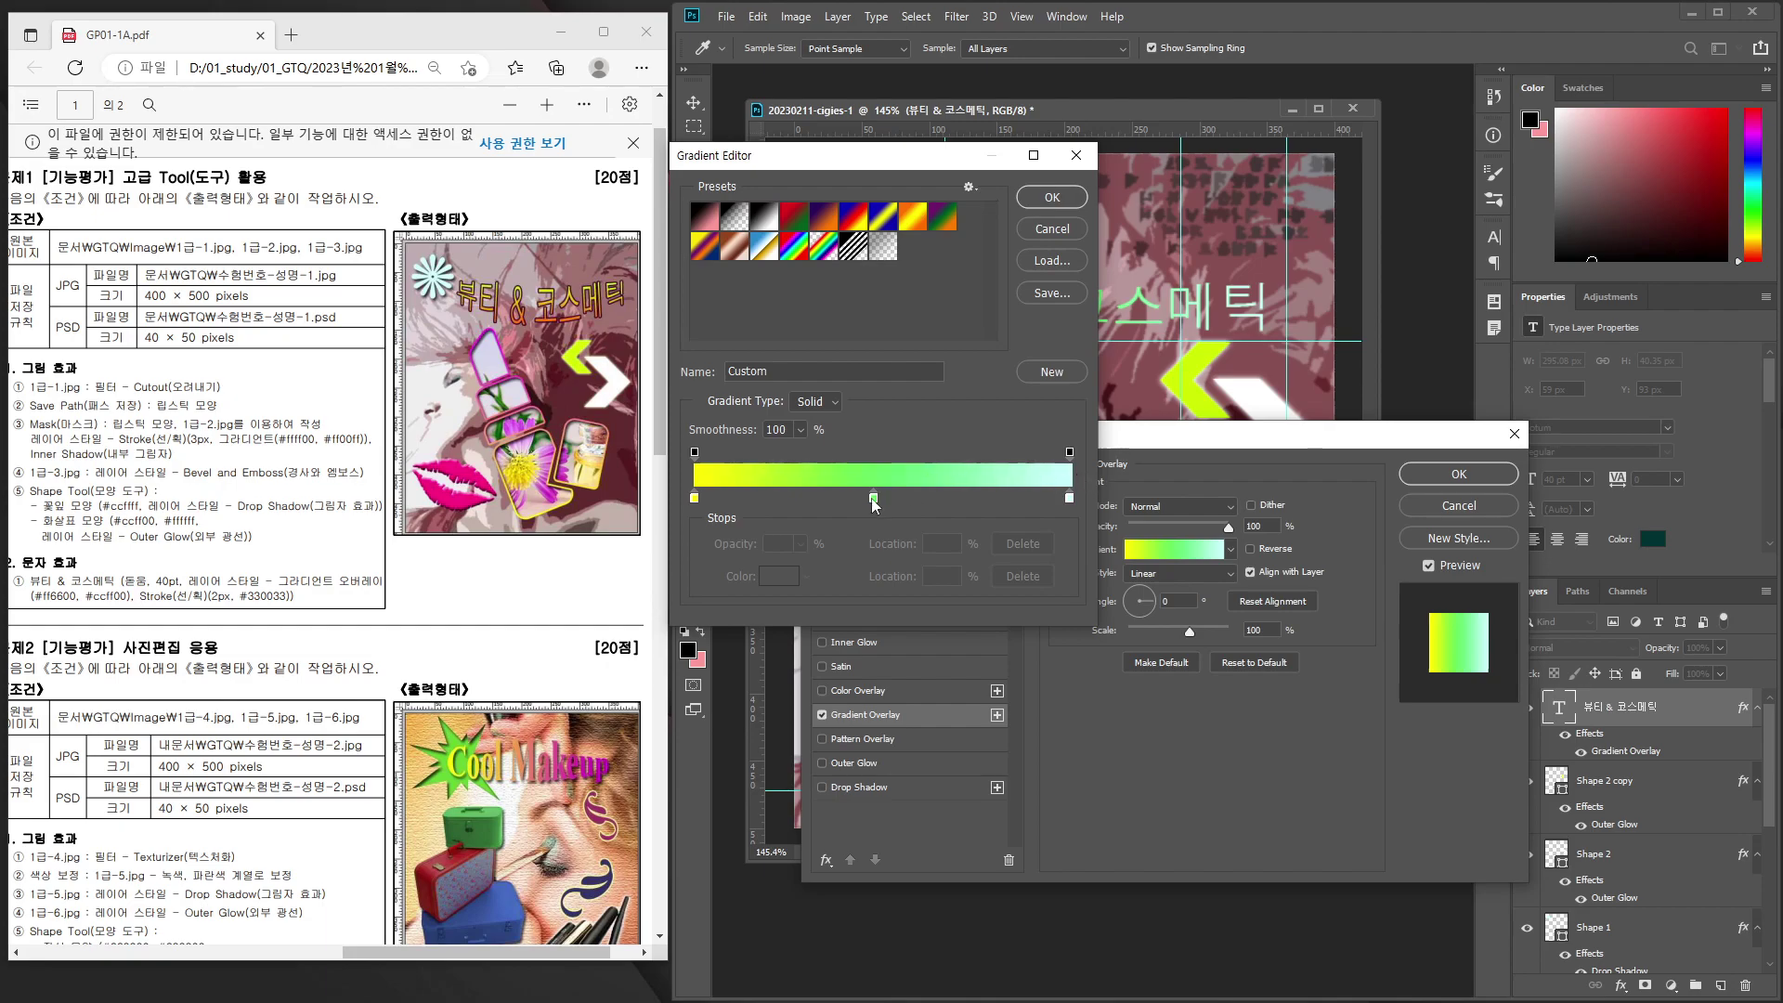
{"action": "left_click_drag", "start_coordinate": [874, 502], "coordinate": [869, 532]}
{"action": "left_click", "coordinate": [693, 498]}
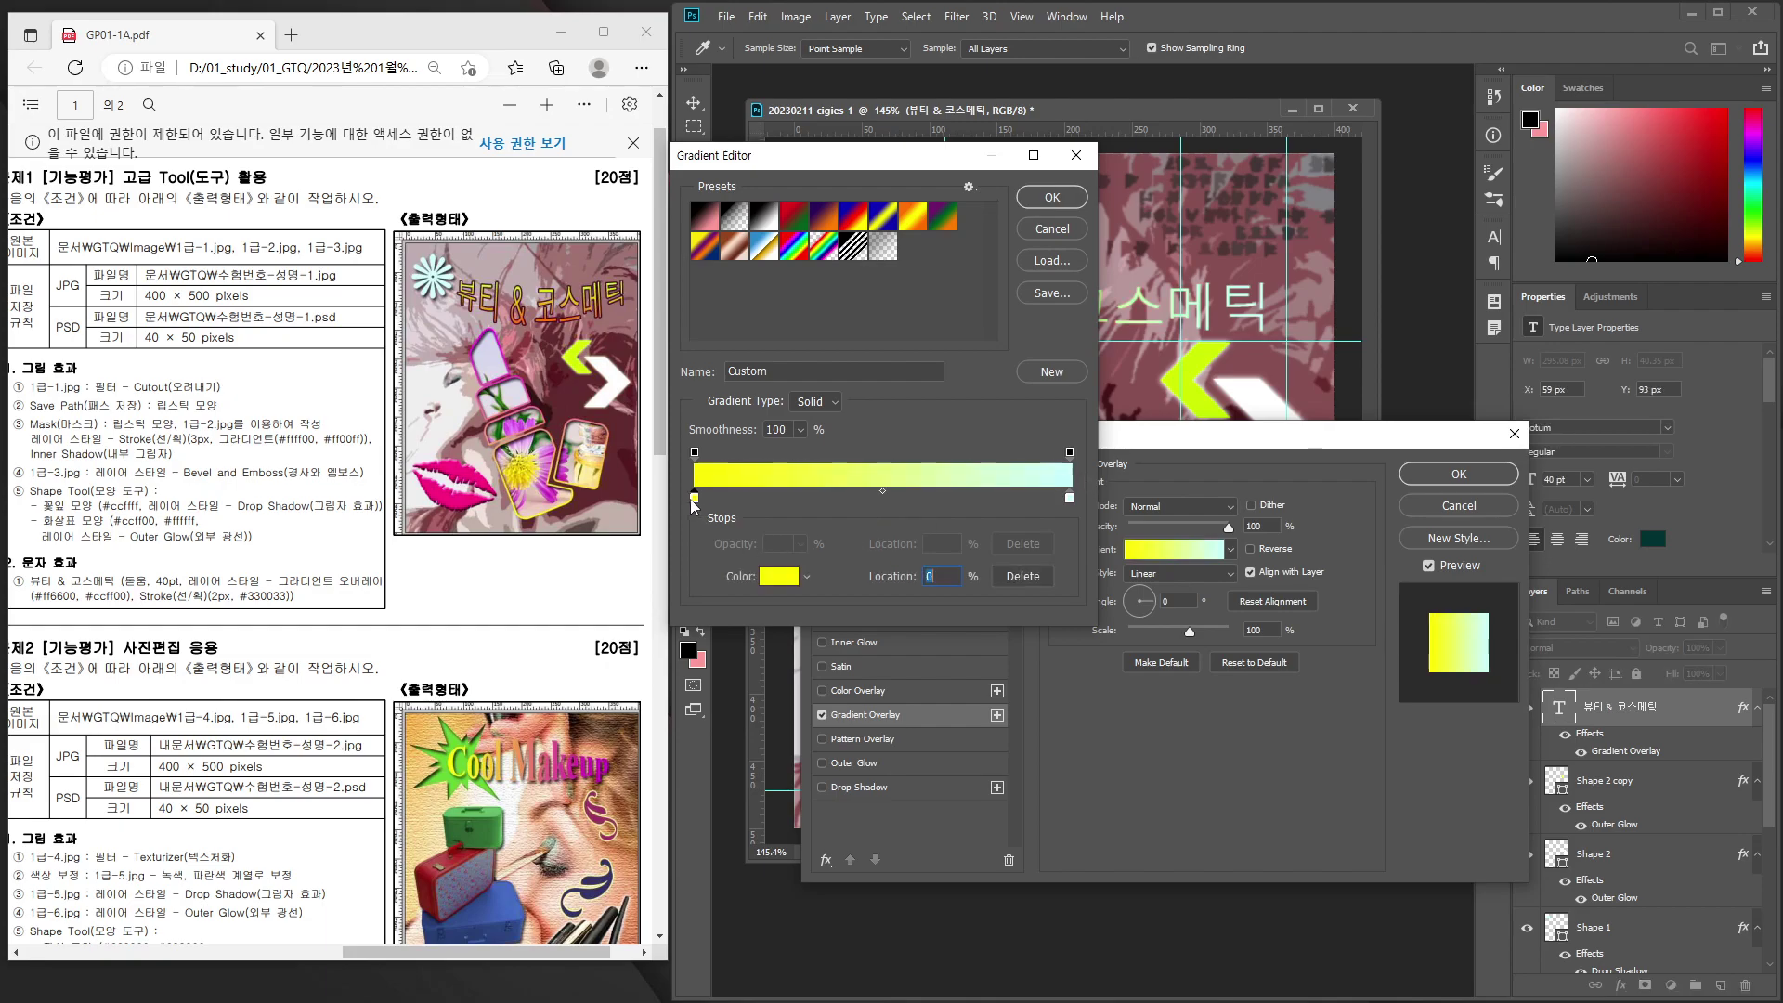
{"action": "left_click", "coordinate": [769, 579]}
{"action": "type", "text": "ff"}
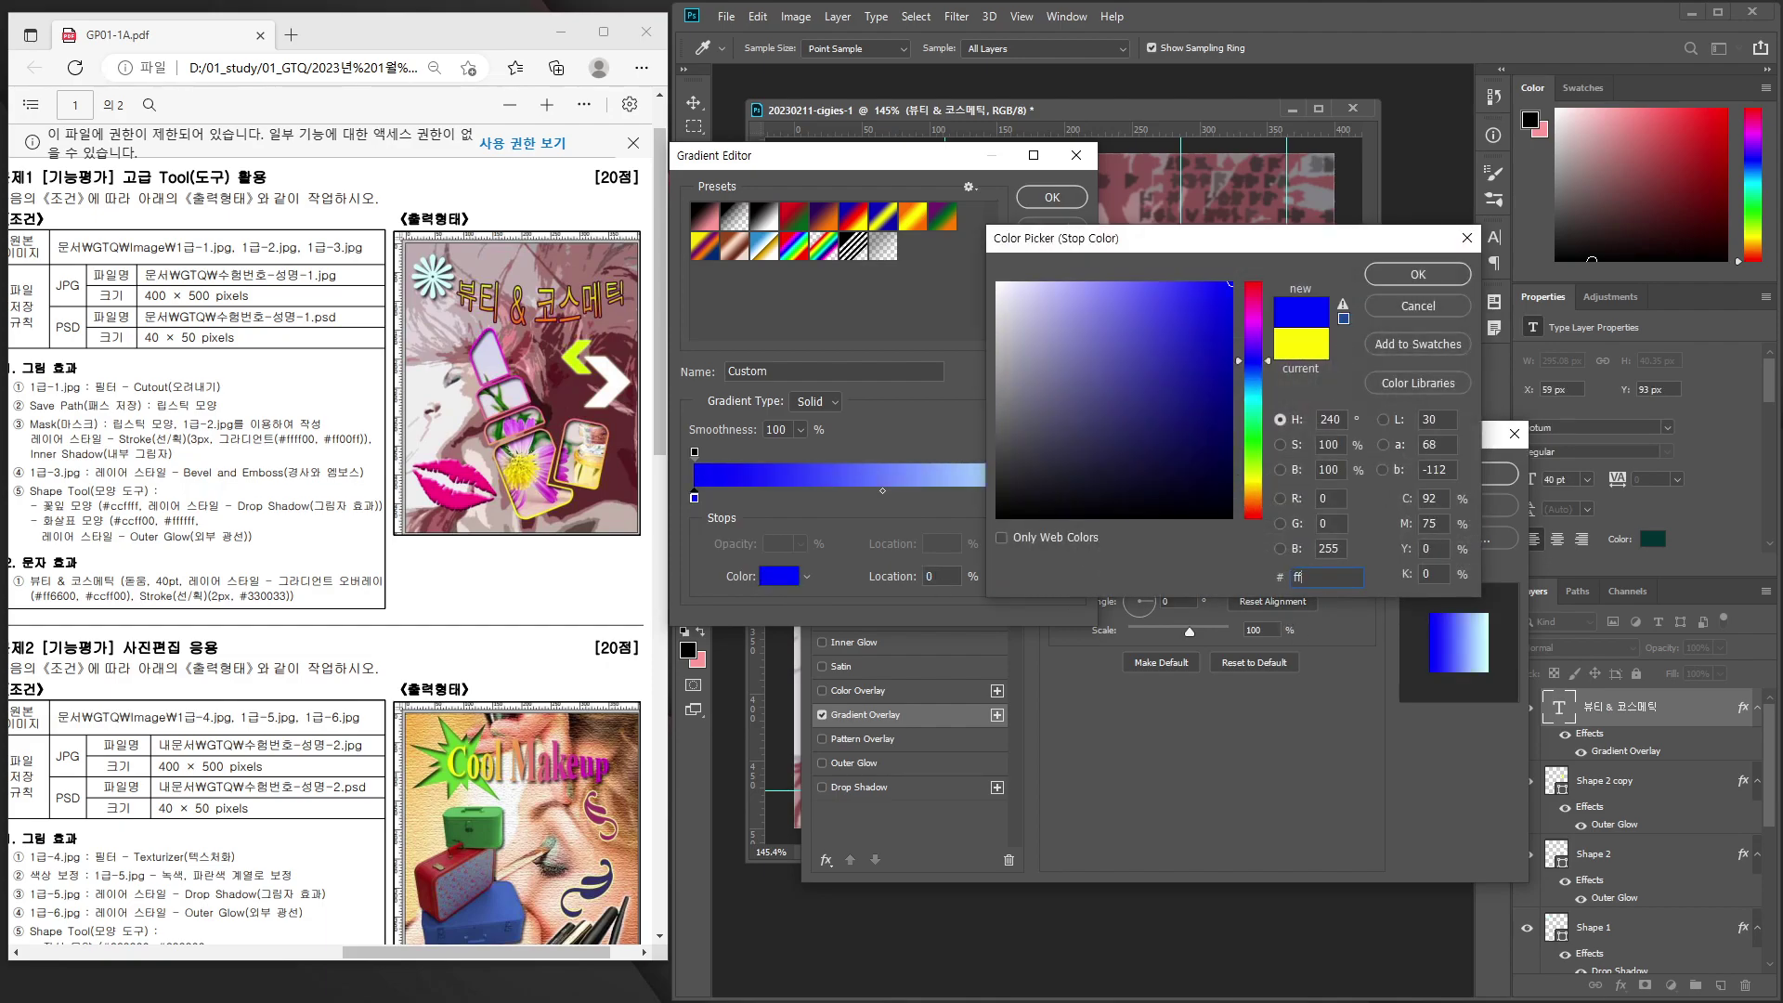
{"action": "type", "text": "6600"}
{"action": "key", "text": "Return"}
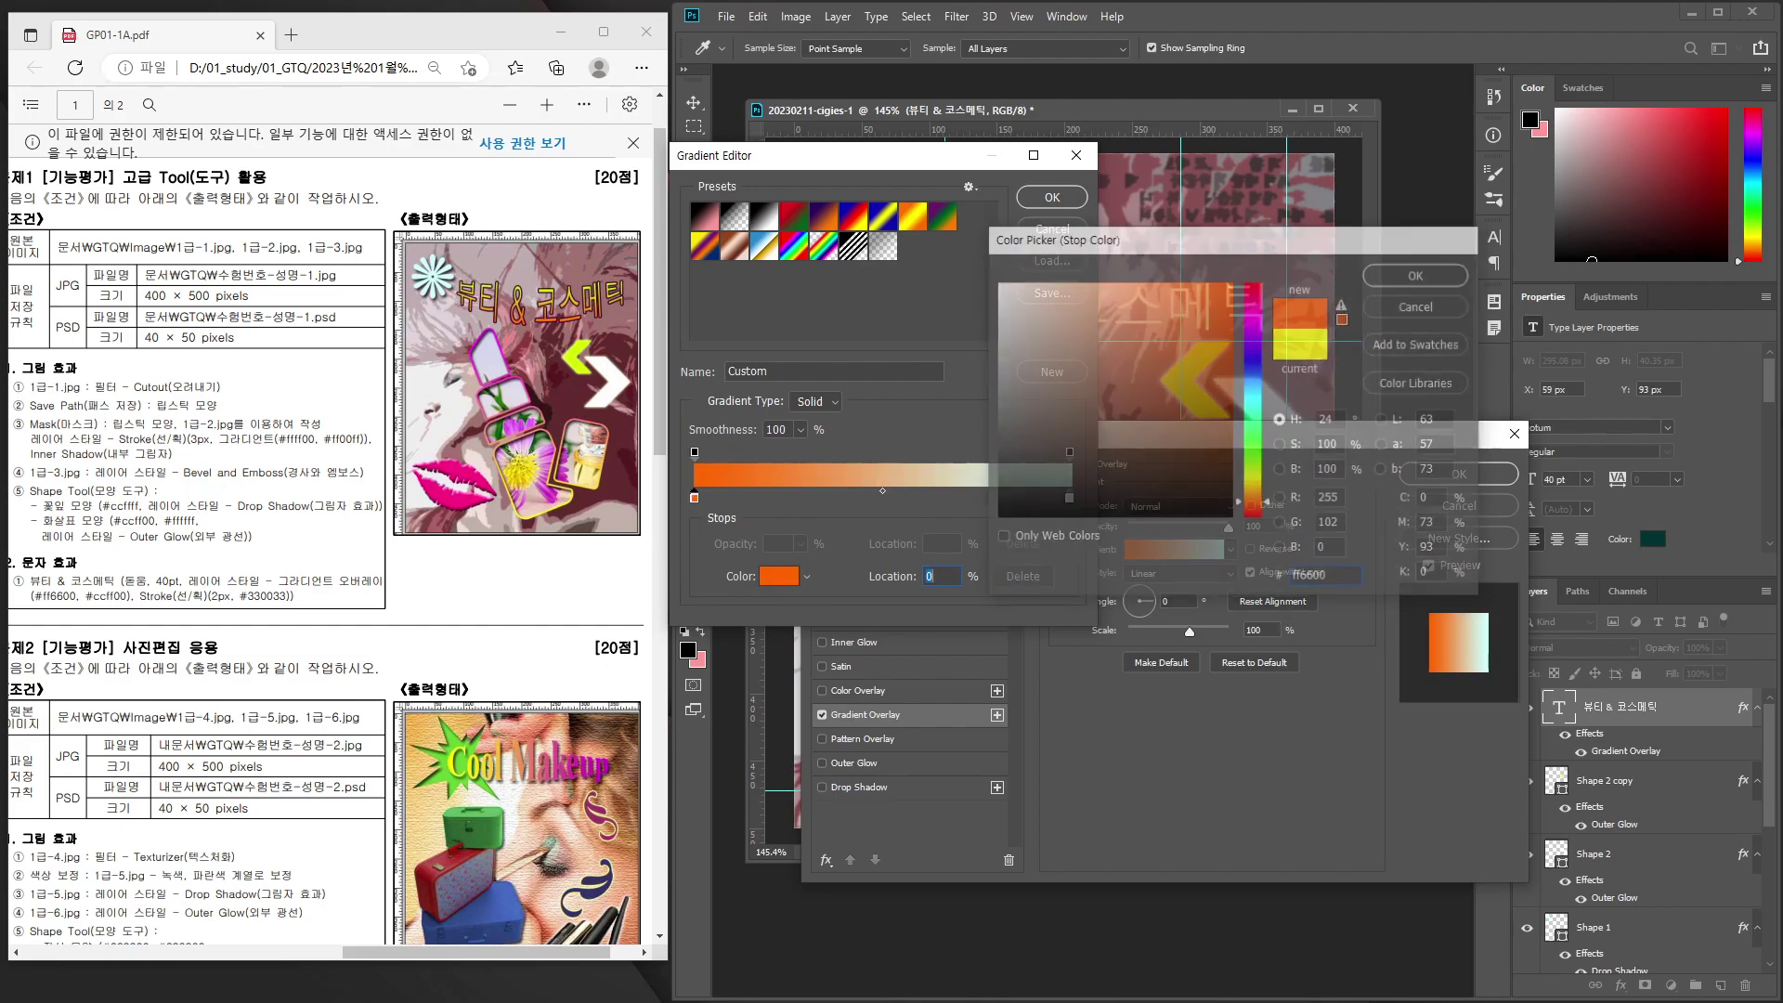
Set the right gradient stop to #ccff00 and the gradient angle to 90°.
{"action": "left_click", "coordinate": [1069, 499]}
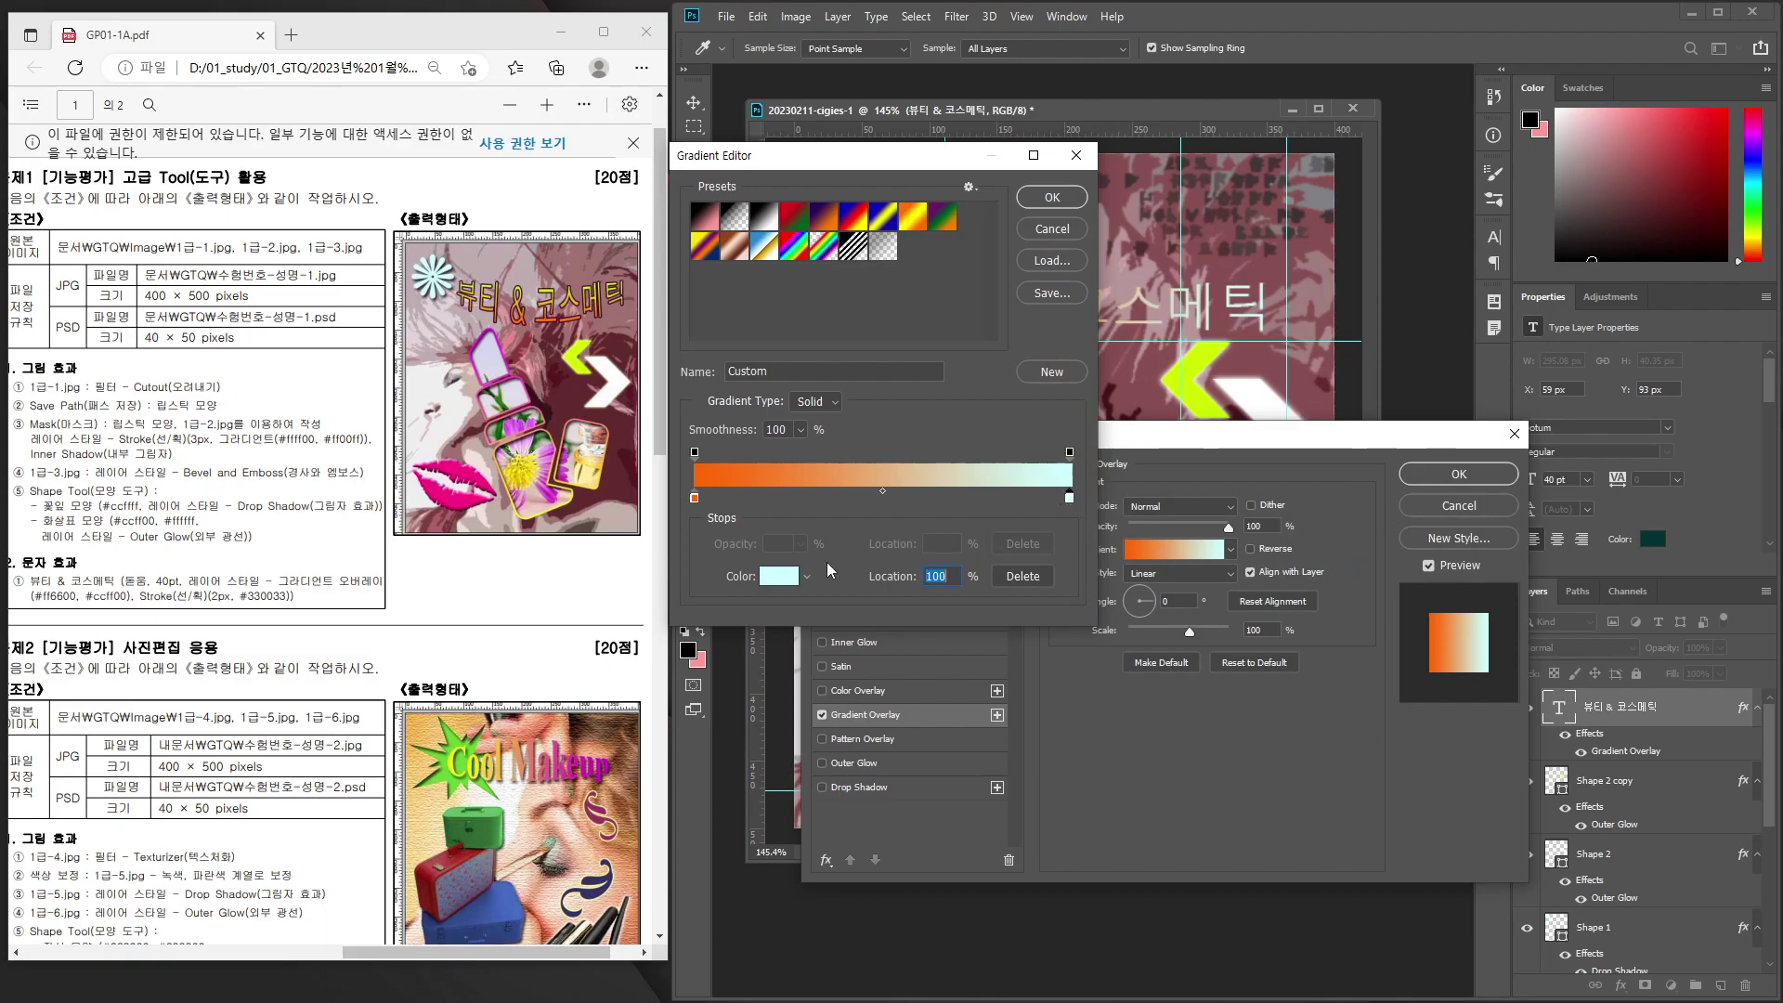
{"action": "left_click", "coordinate": [776, 578]}
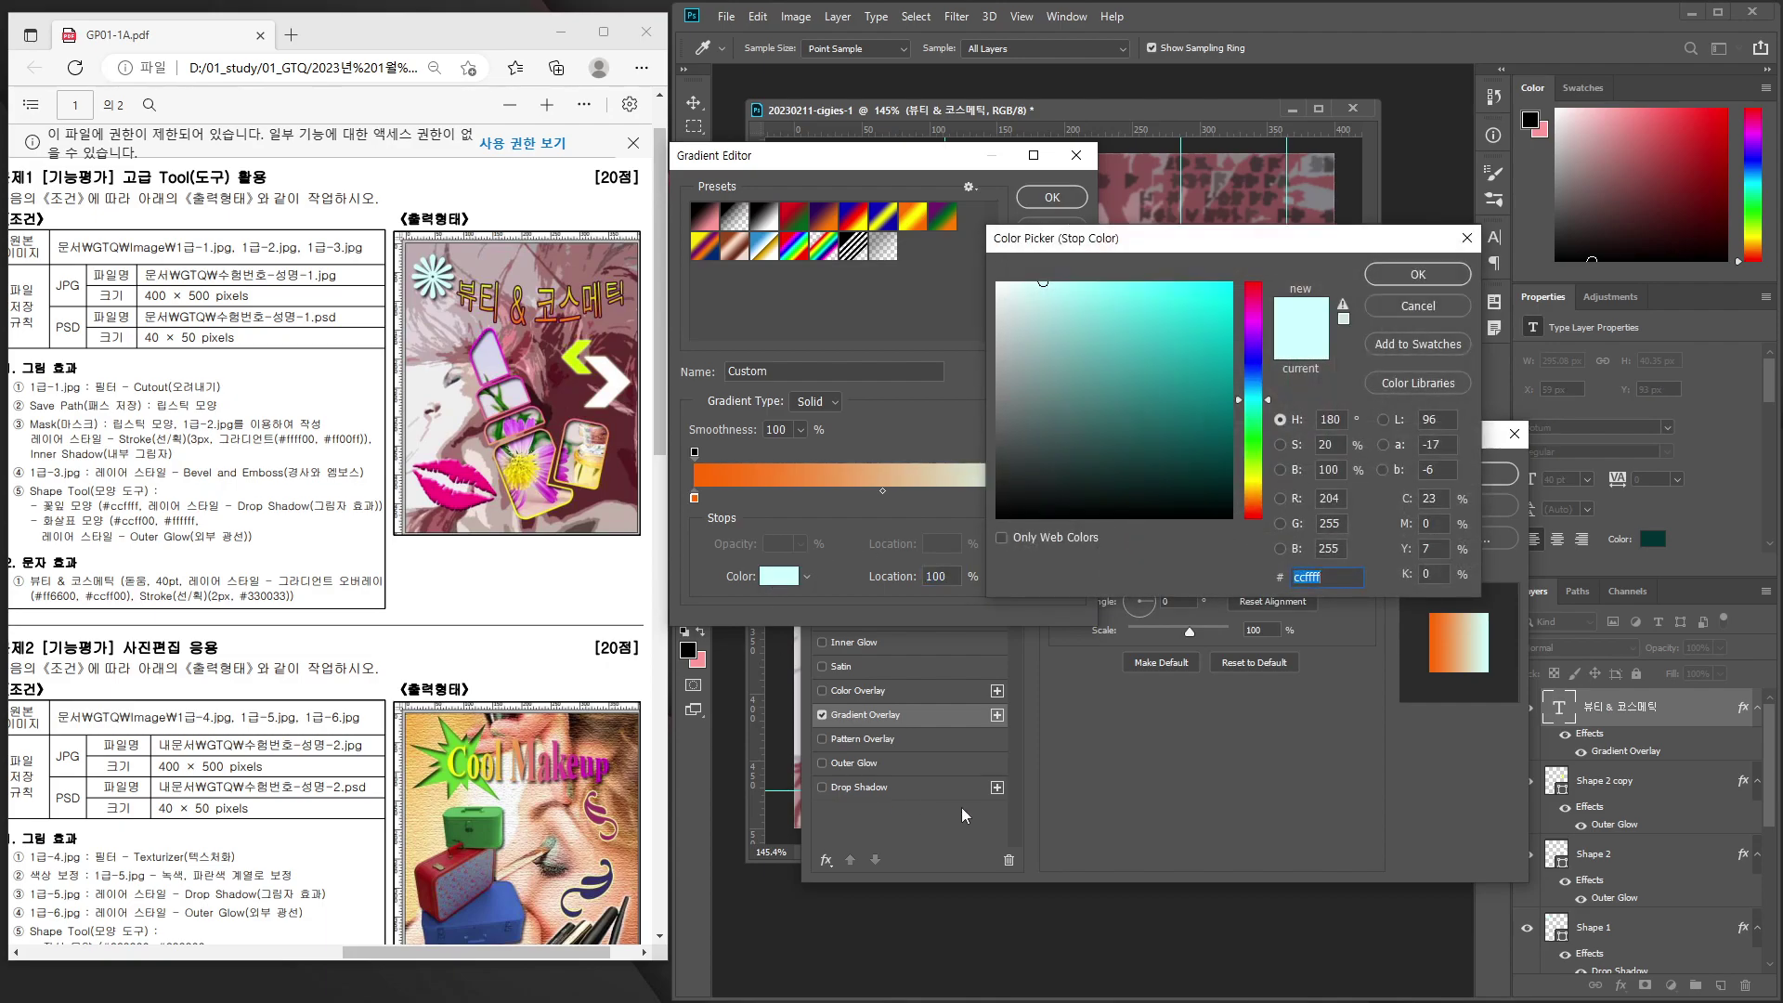
{"action": "type", "text": "c"}
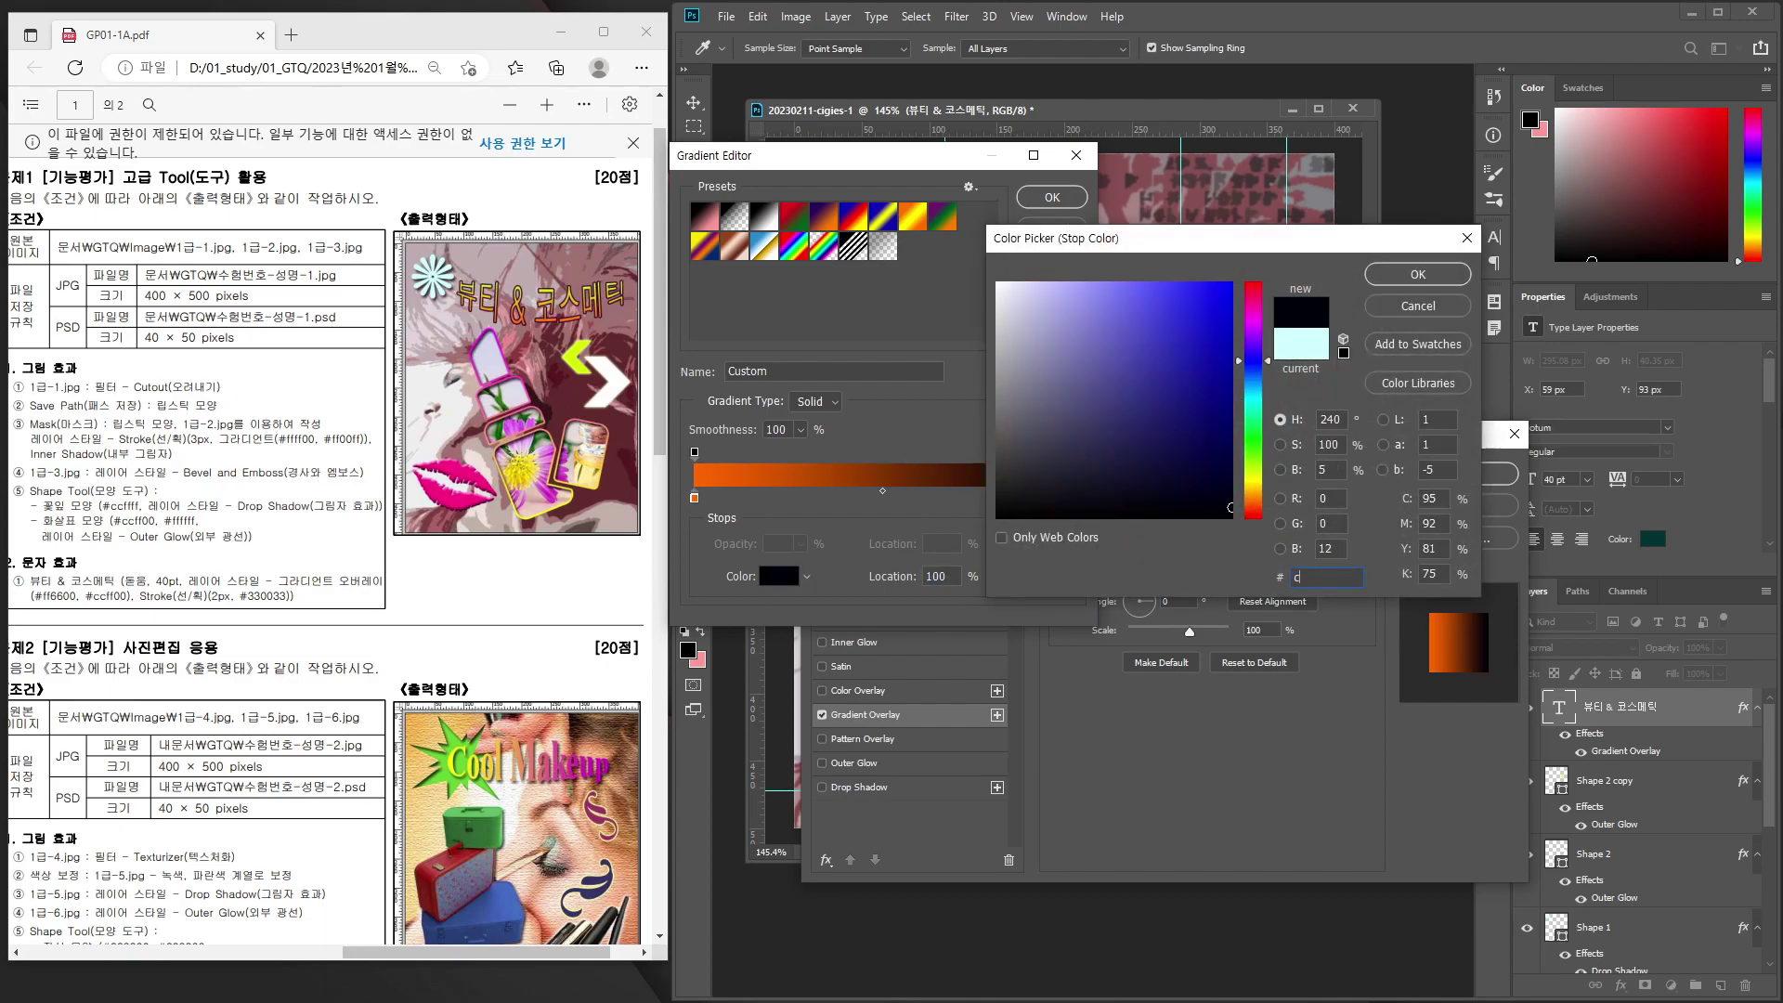
{"action": "type", "text": "cff0"}
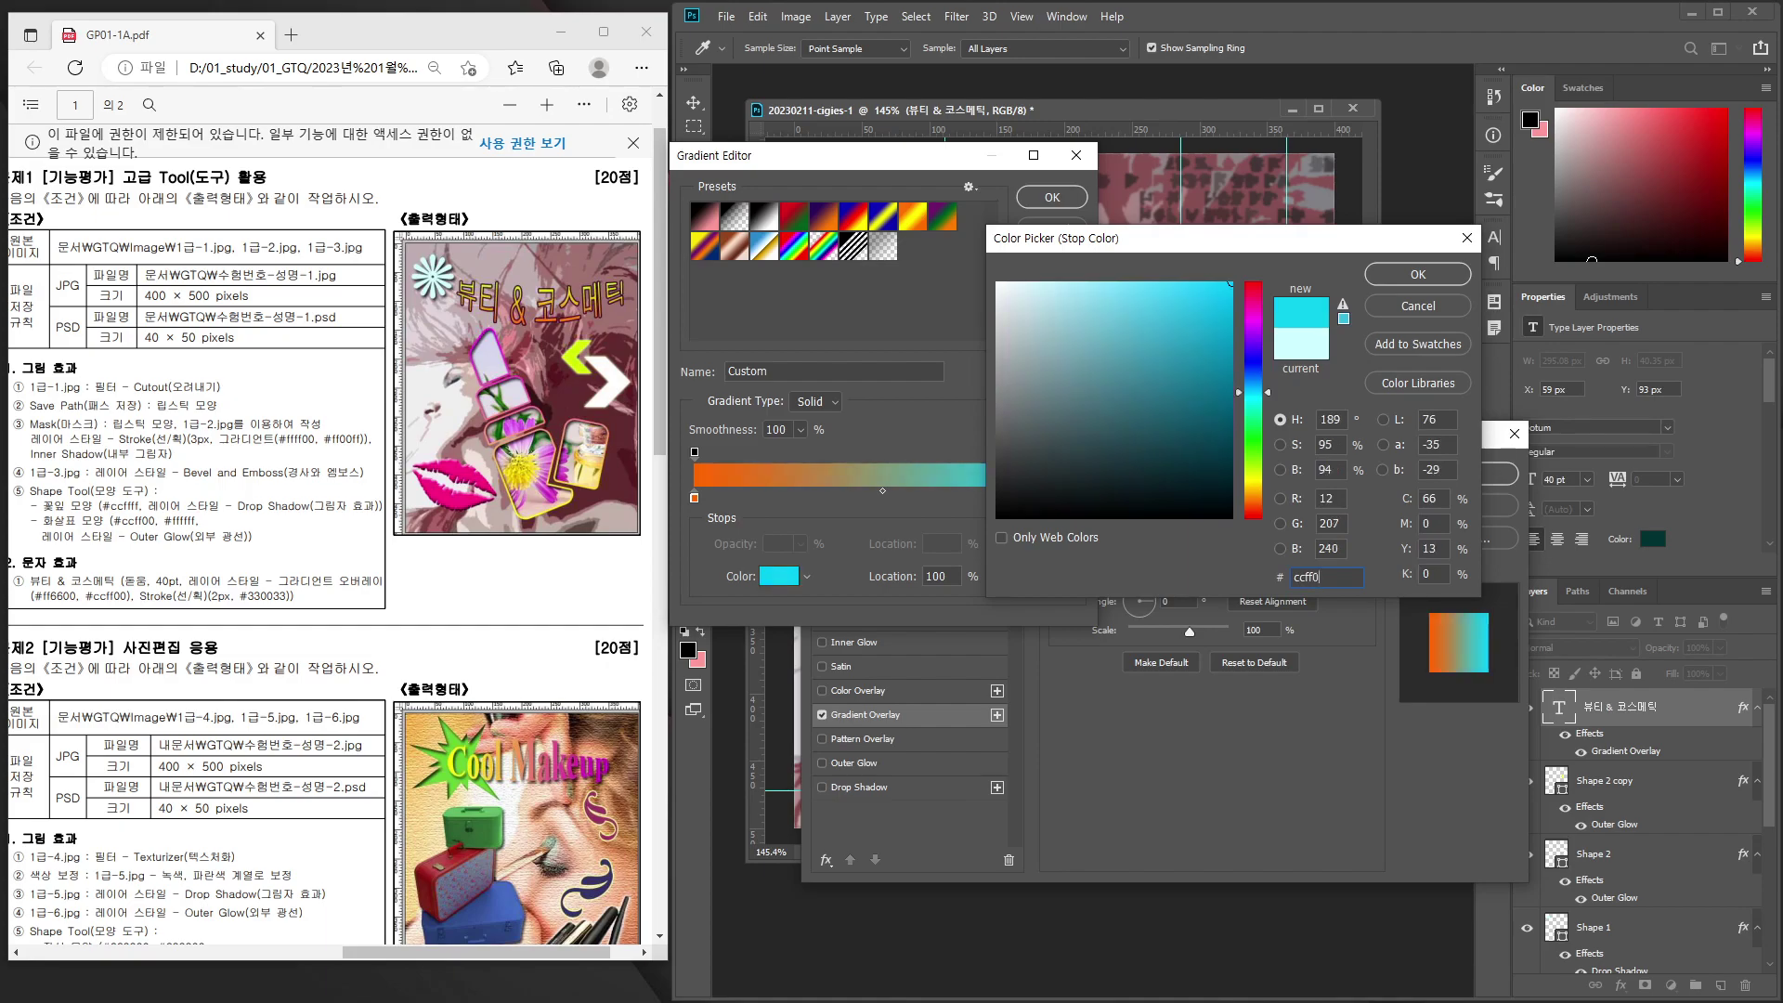
{"action": "type", "text": "0"}
{"action": "key", "text": "Return"}
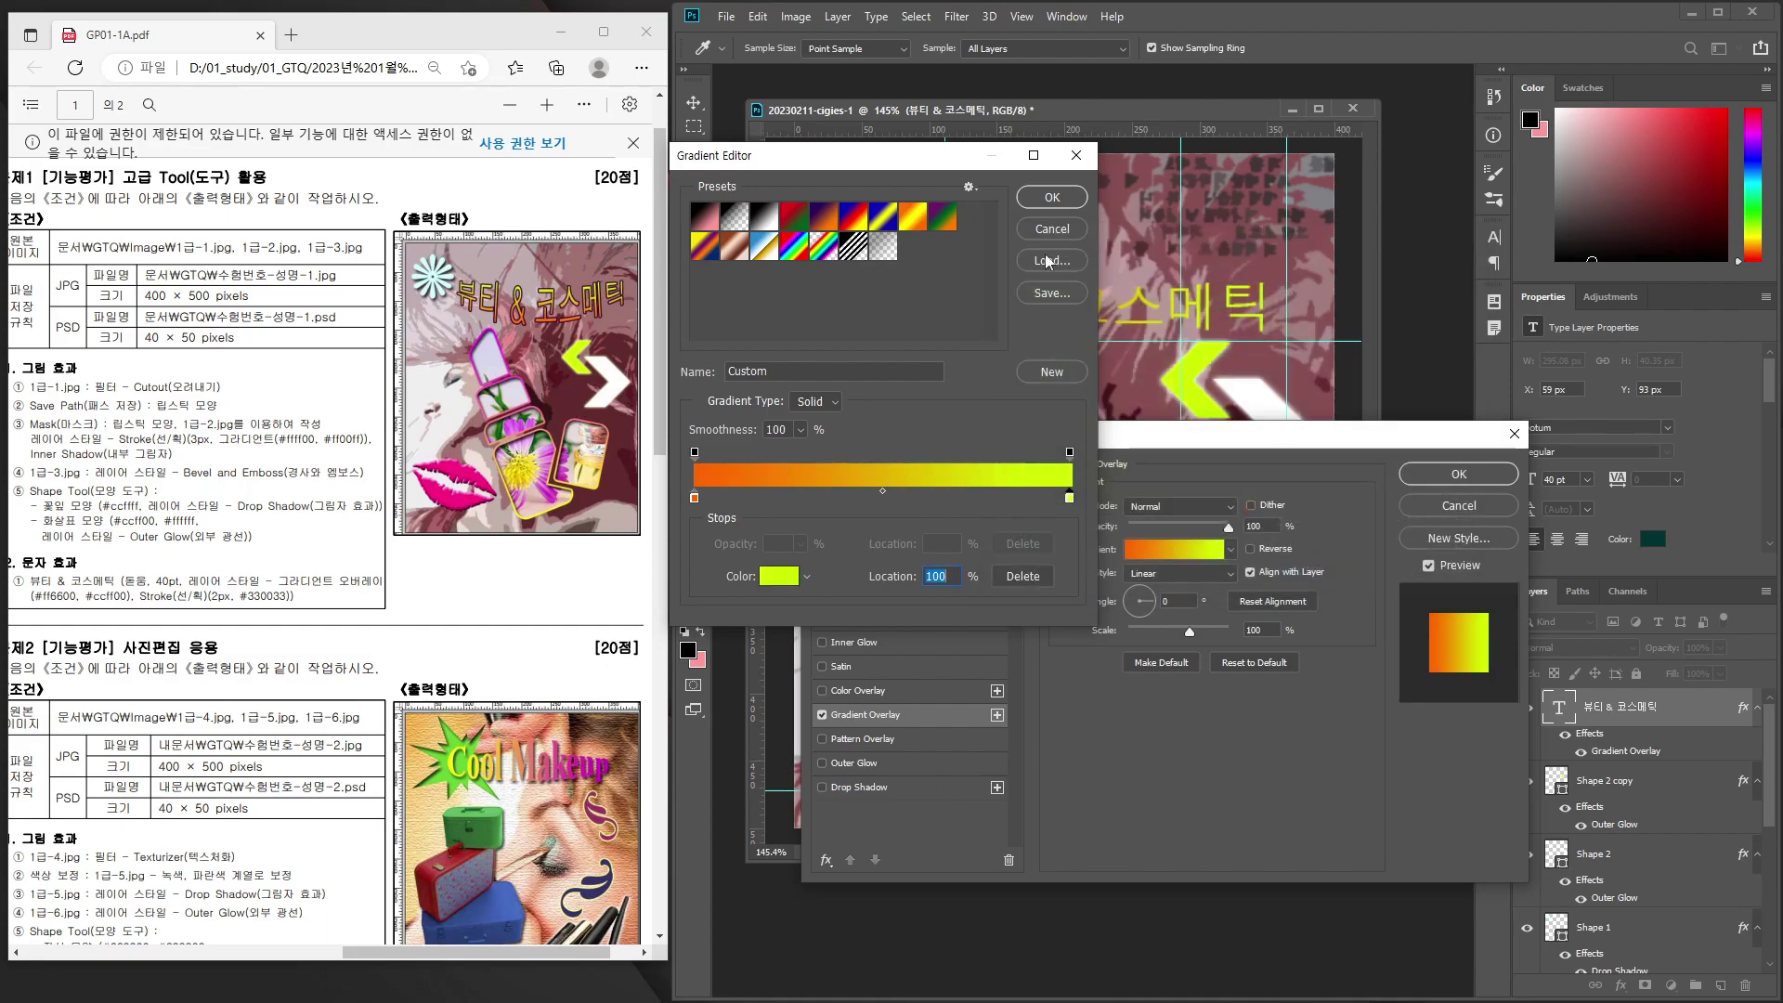
{"action": "left_click", "coordinate": [1052, 200]}
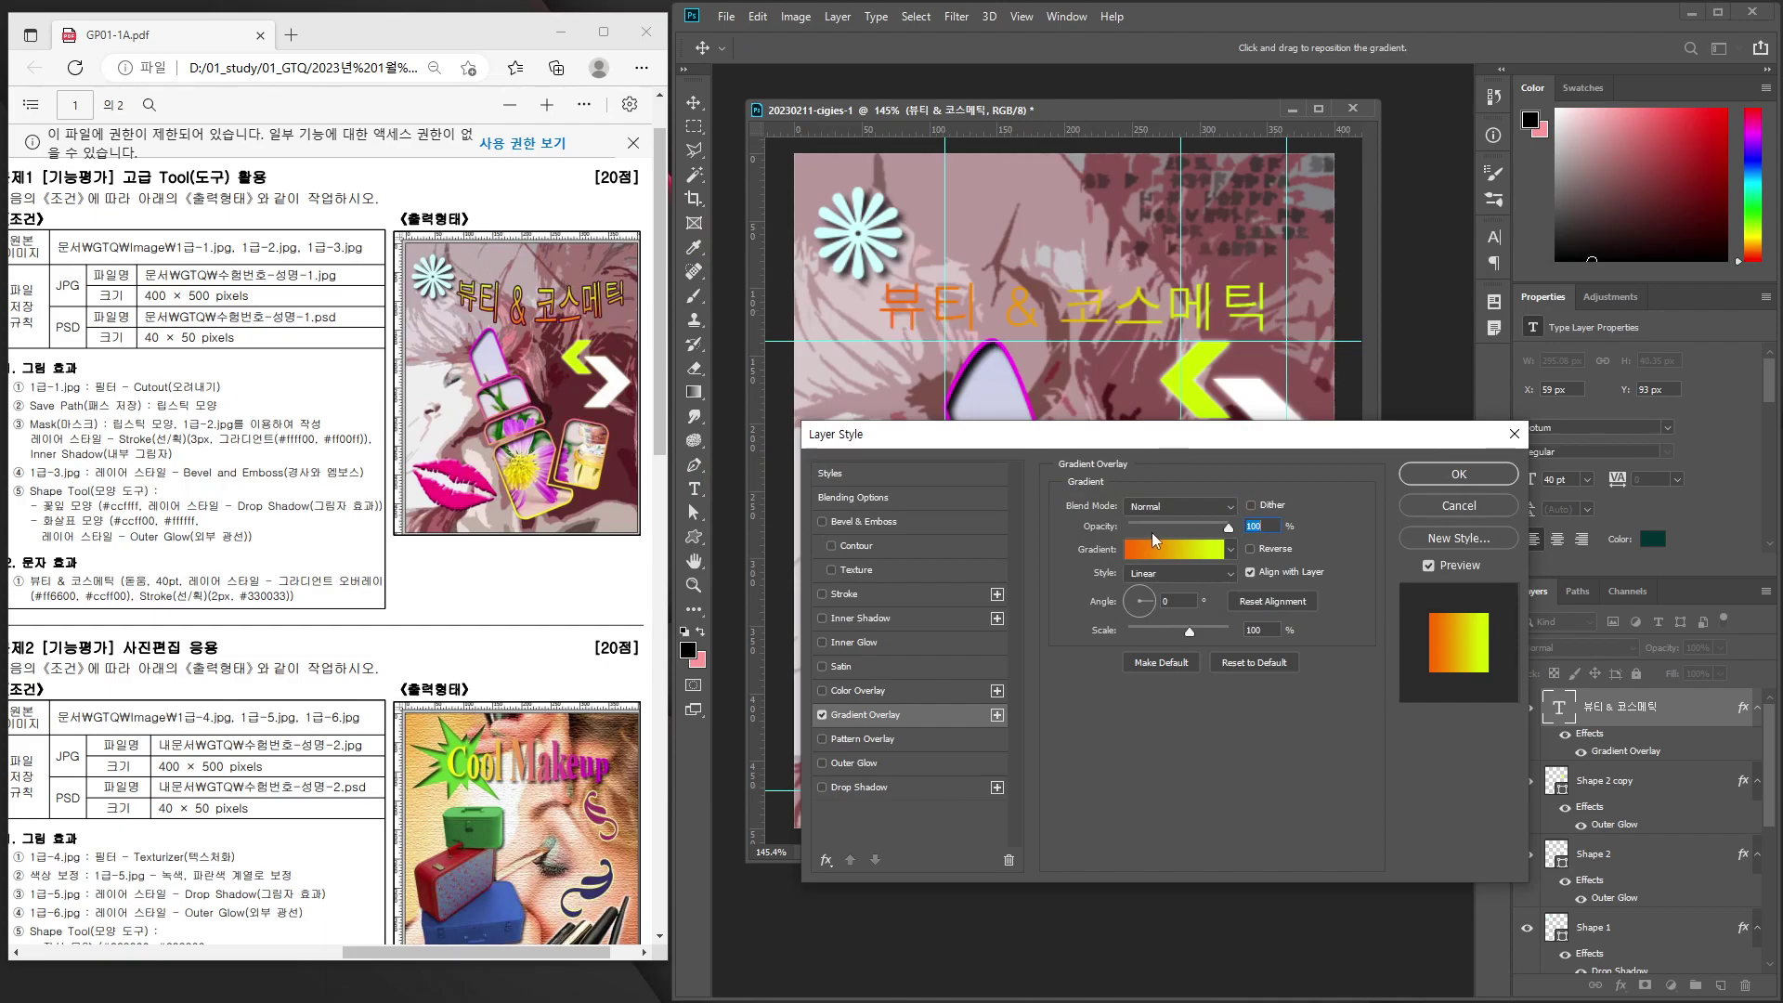
{"action": "type", "text": "90"}
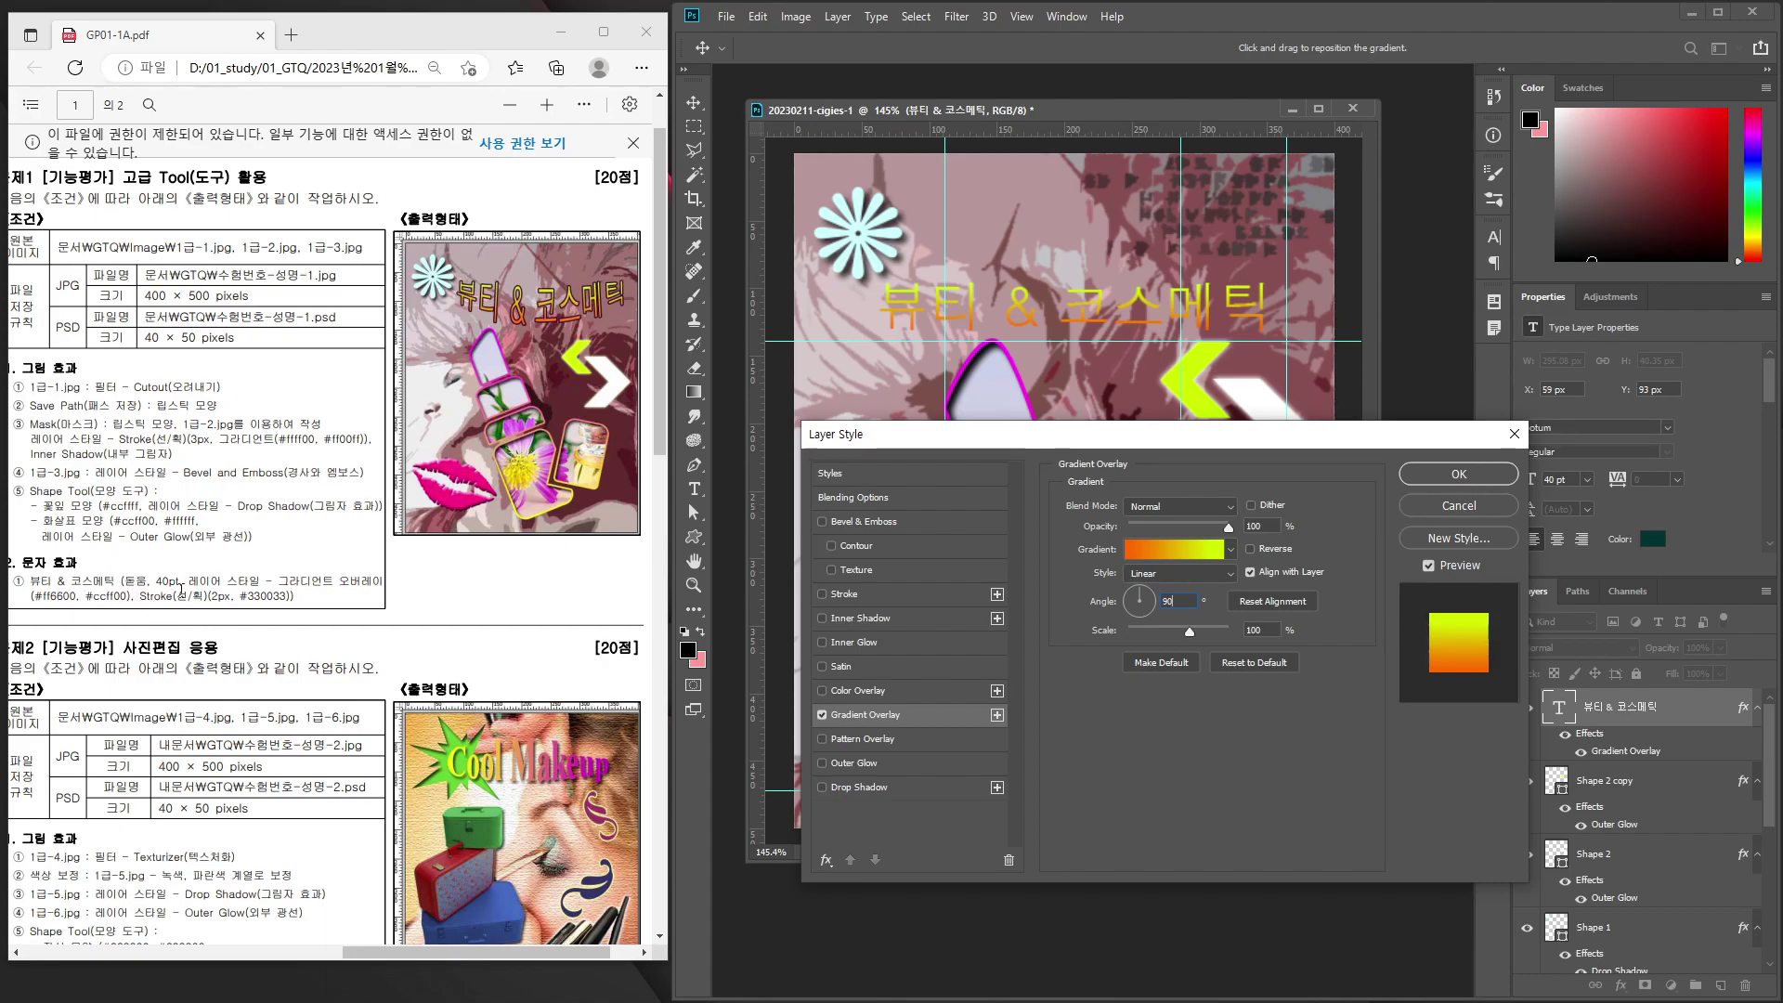
Add a 2 px Color stroke in #330033 to the title and apply the layer style.
{"action": "left_click", "coordinate": [850, 593]}
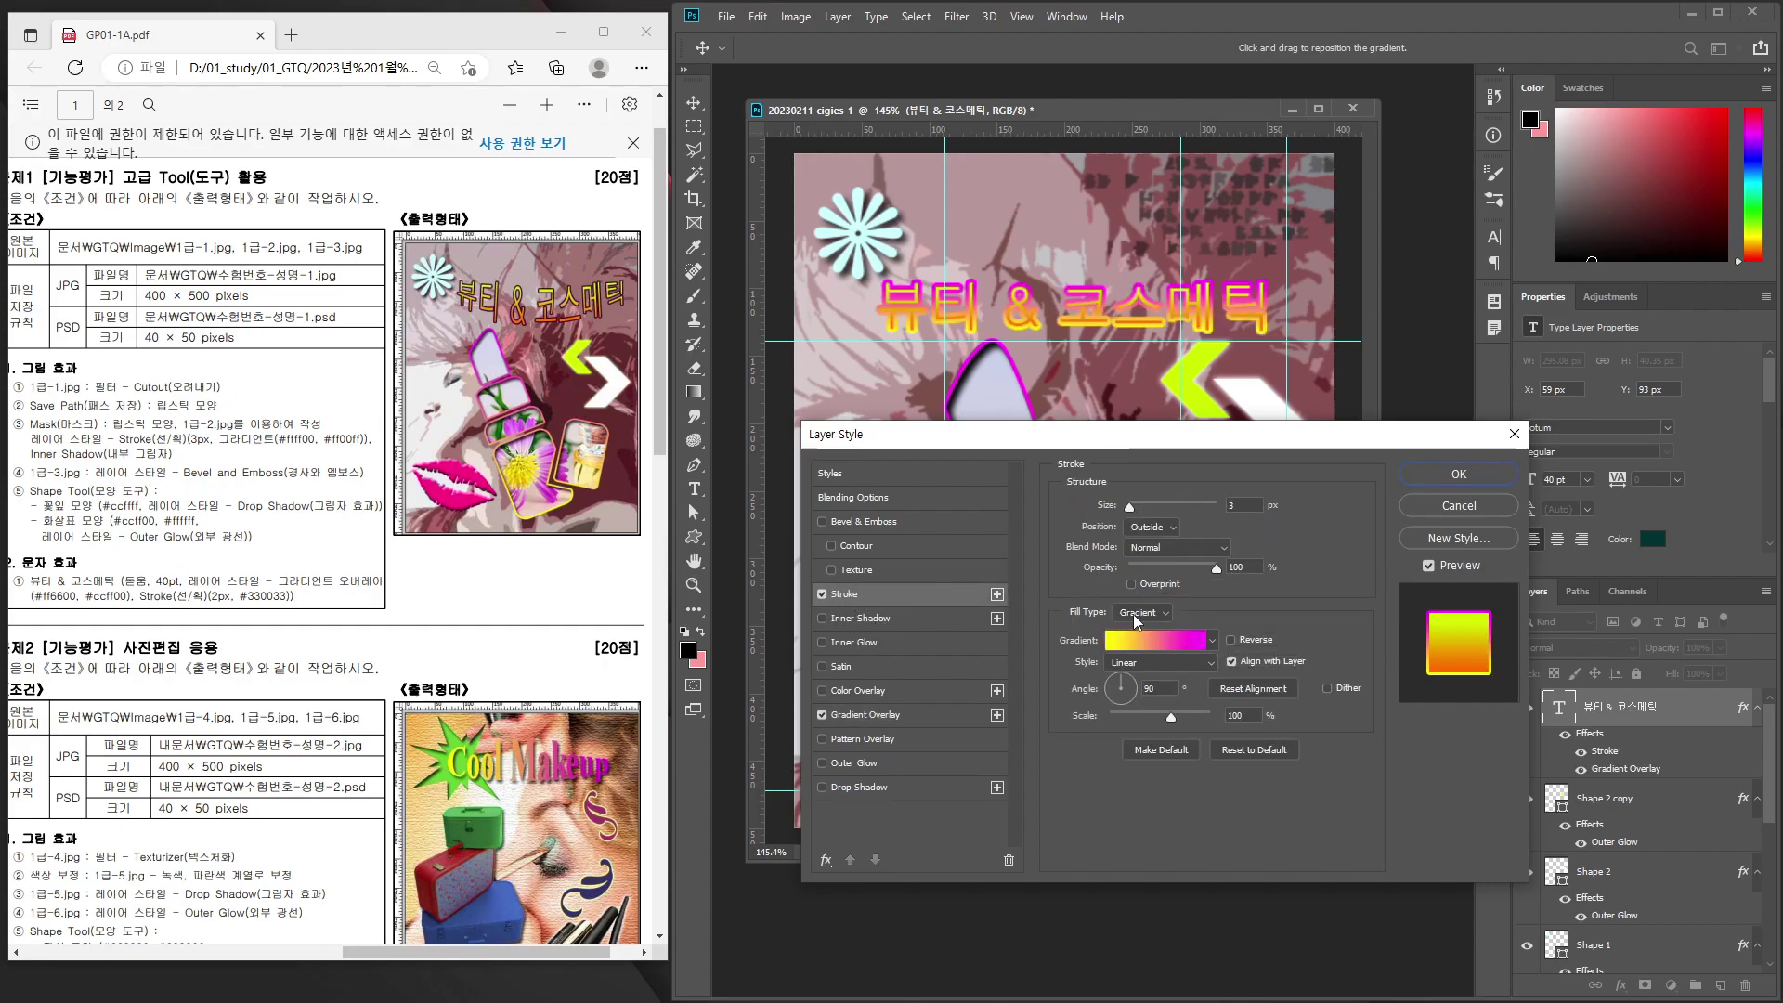
{"action": "double_click", "coordinate": [1244, 506]}
{"action": "type", "text": "2"}
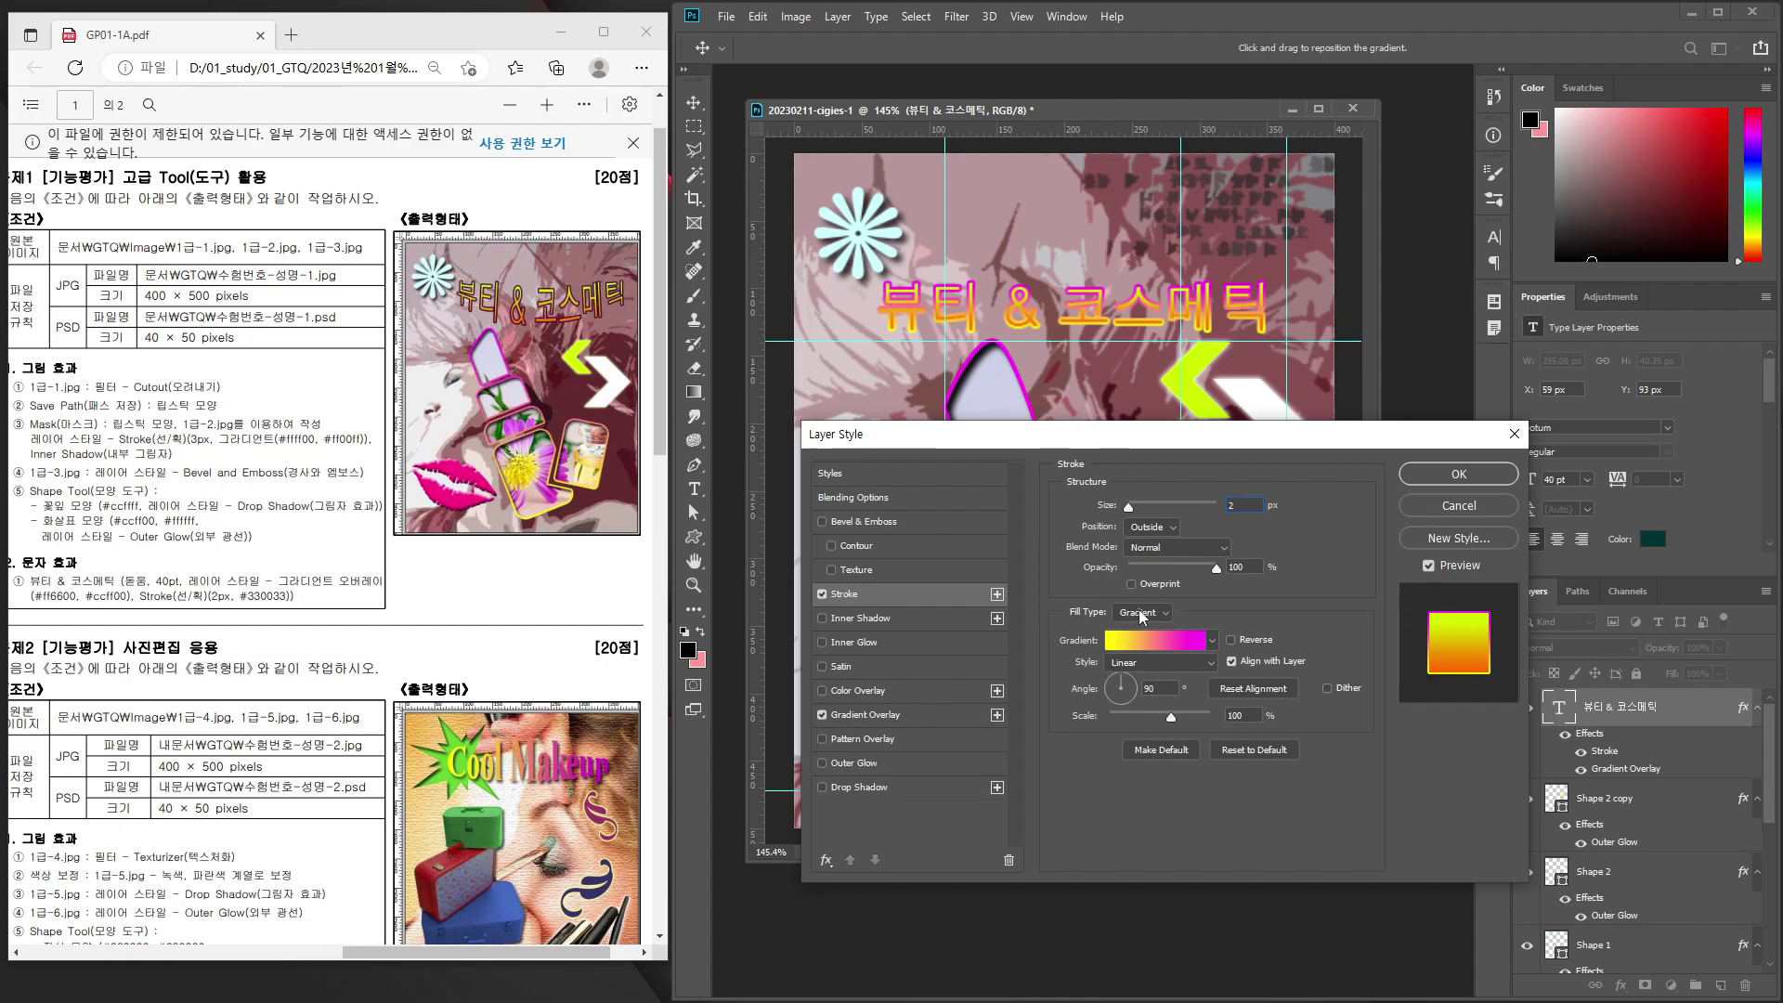
{"action": "left_click", "coordinate": [1138, 609]}
{"action": "left_click", "coordinate": [1143, 627]}
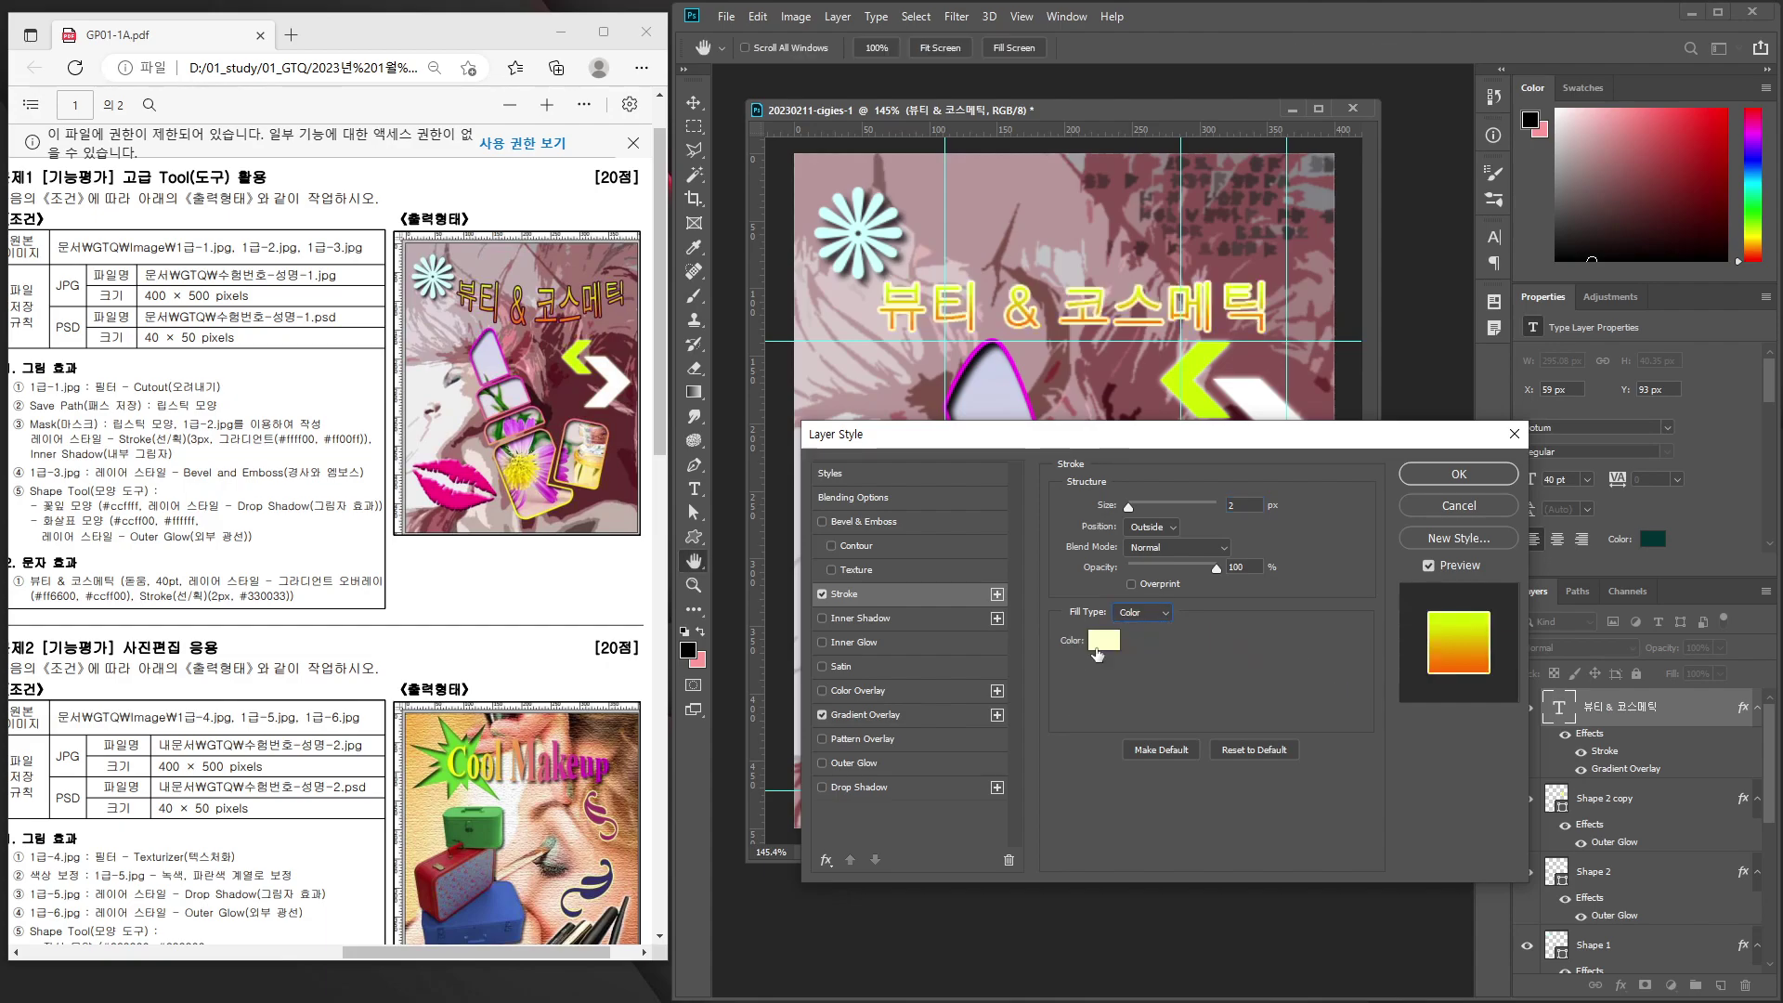
{"action": "left_click", "coordinate": [1102, 641]}
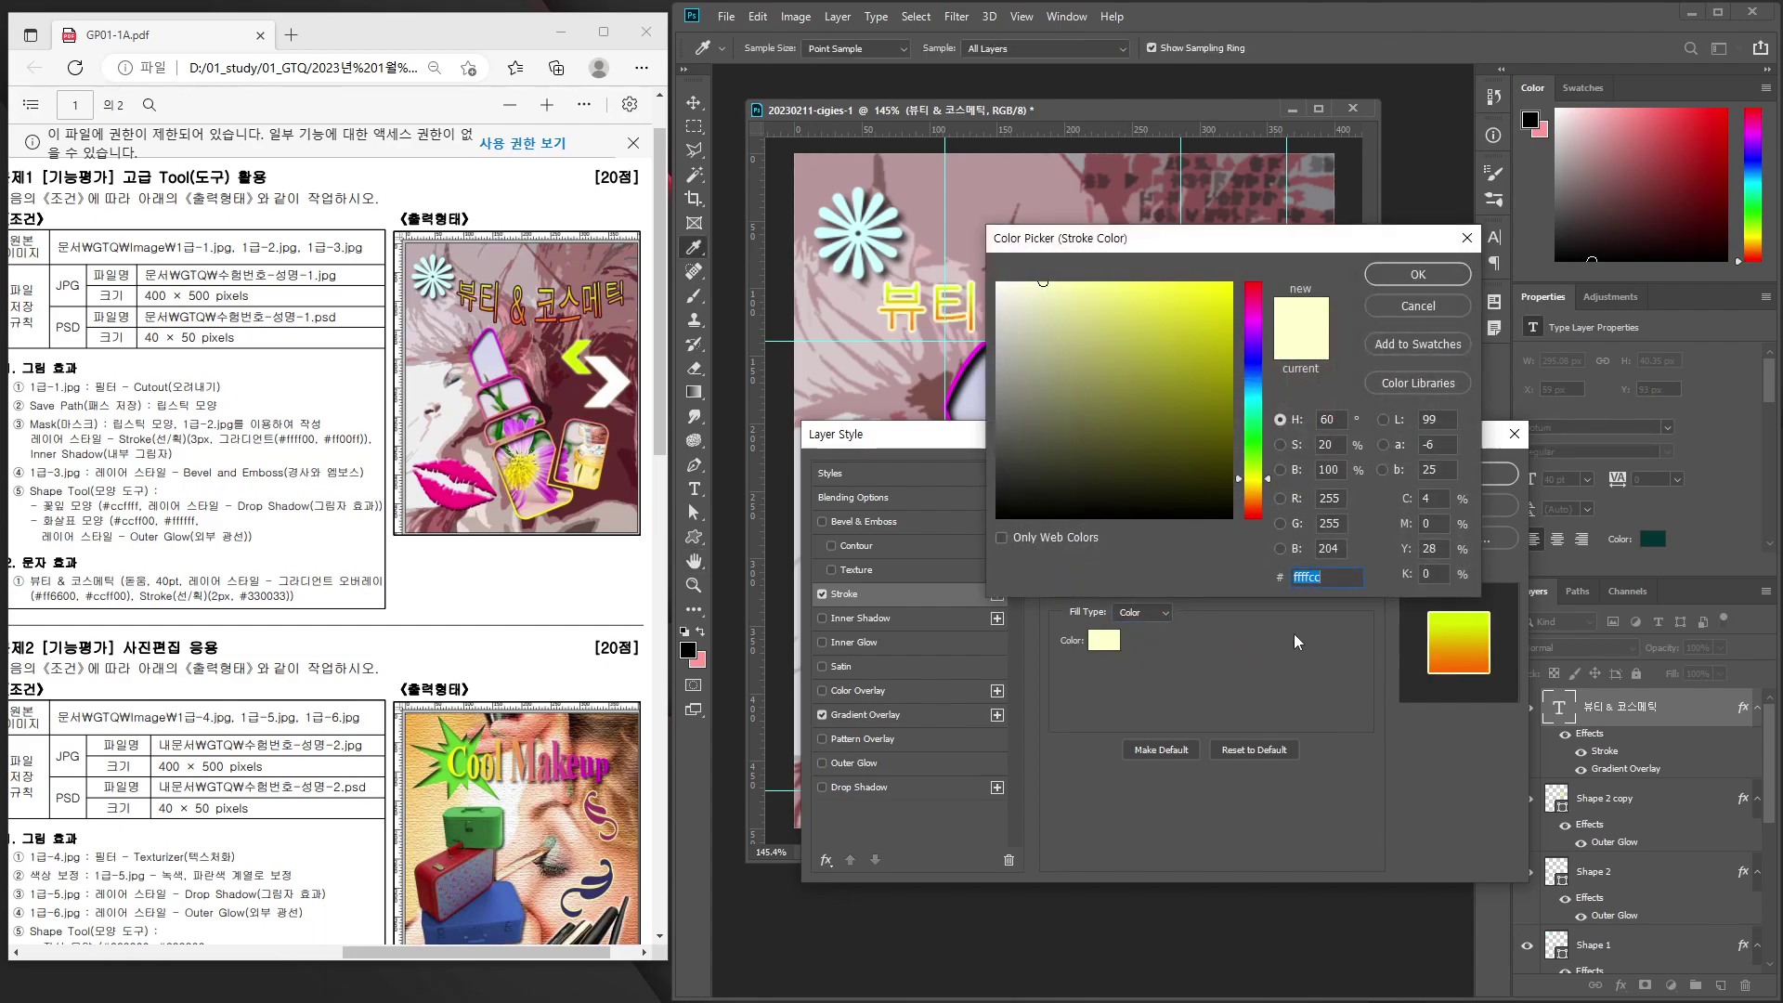
{"action": "type", "text": "330033"}
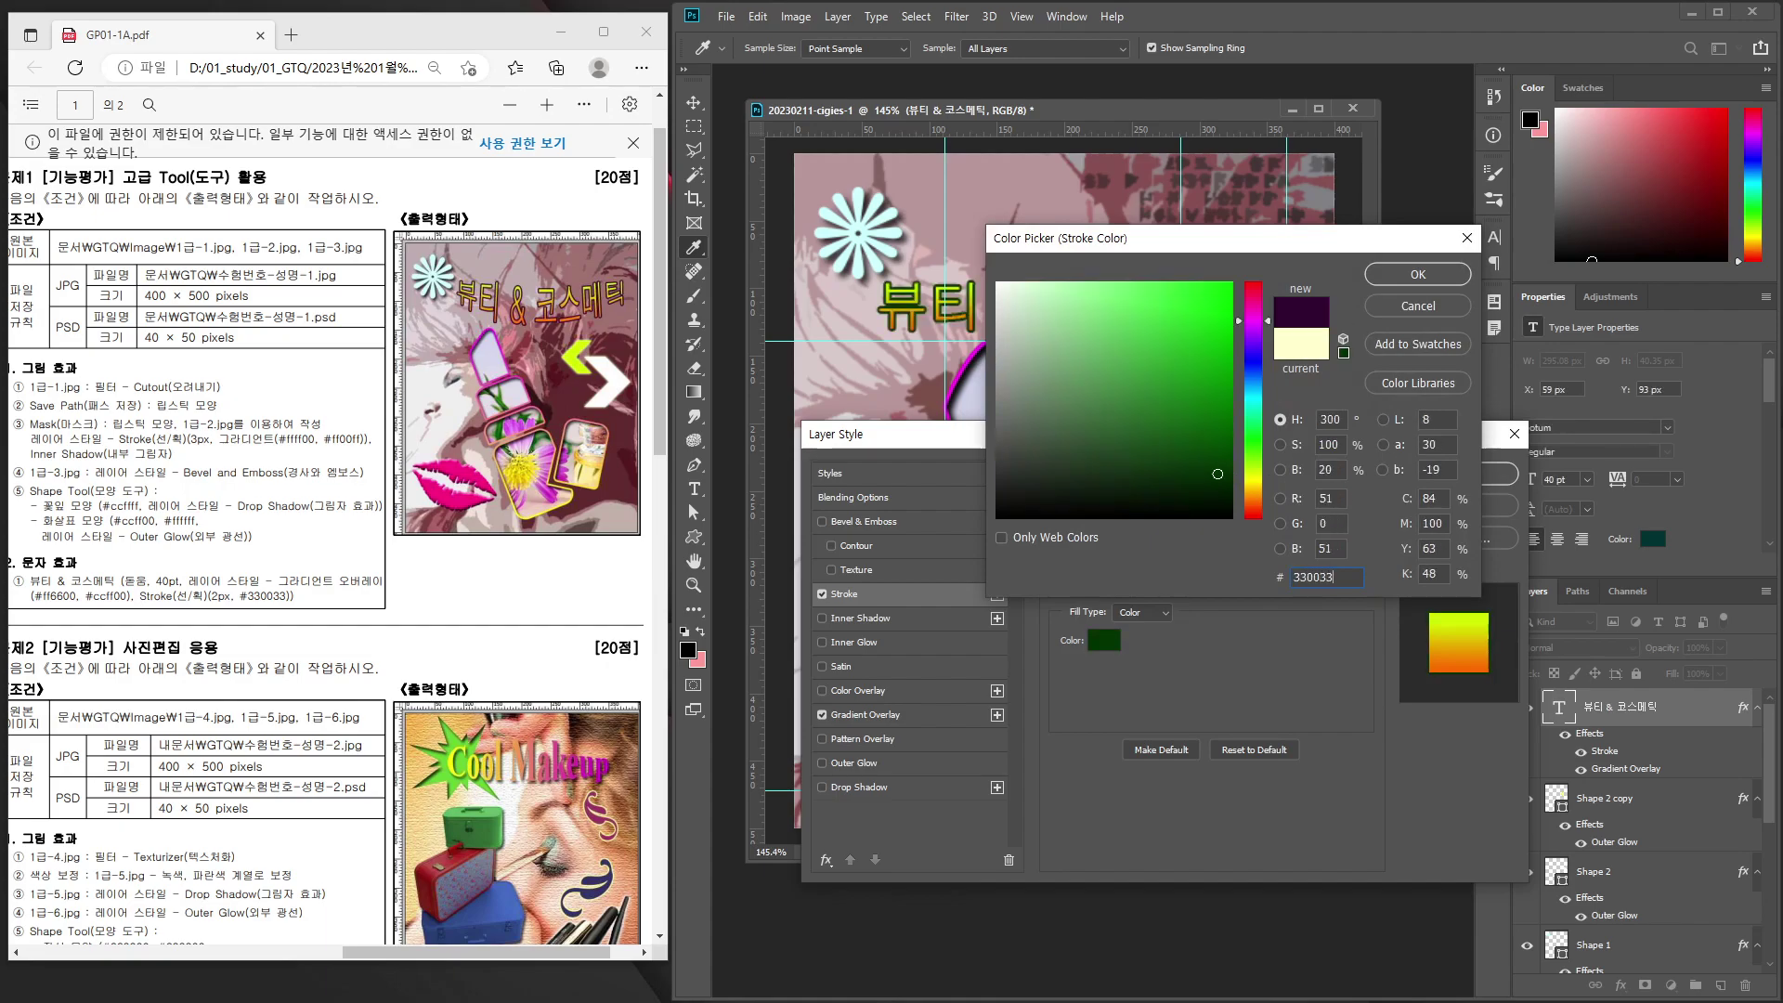
{"action": "key", "text": "Return"}
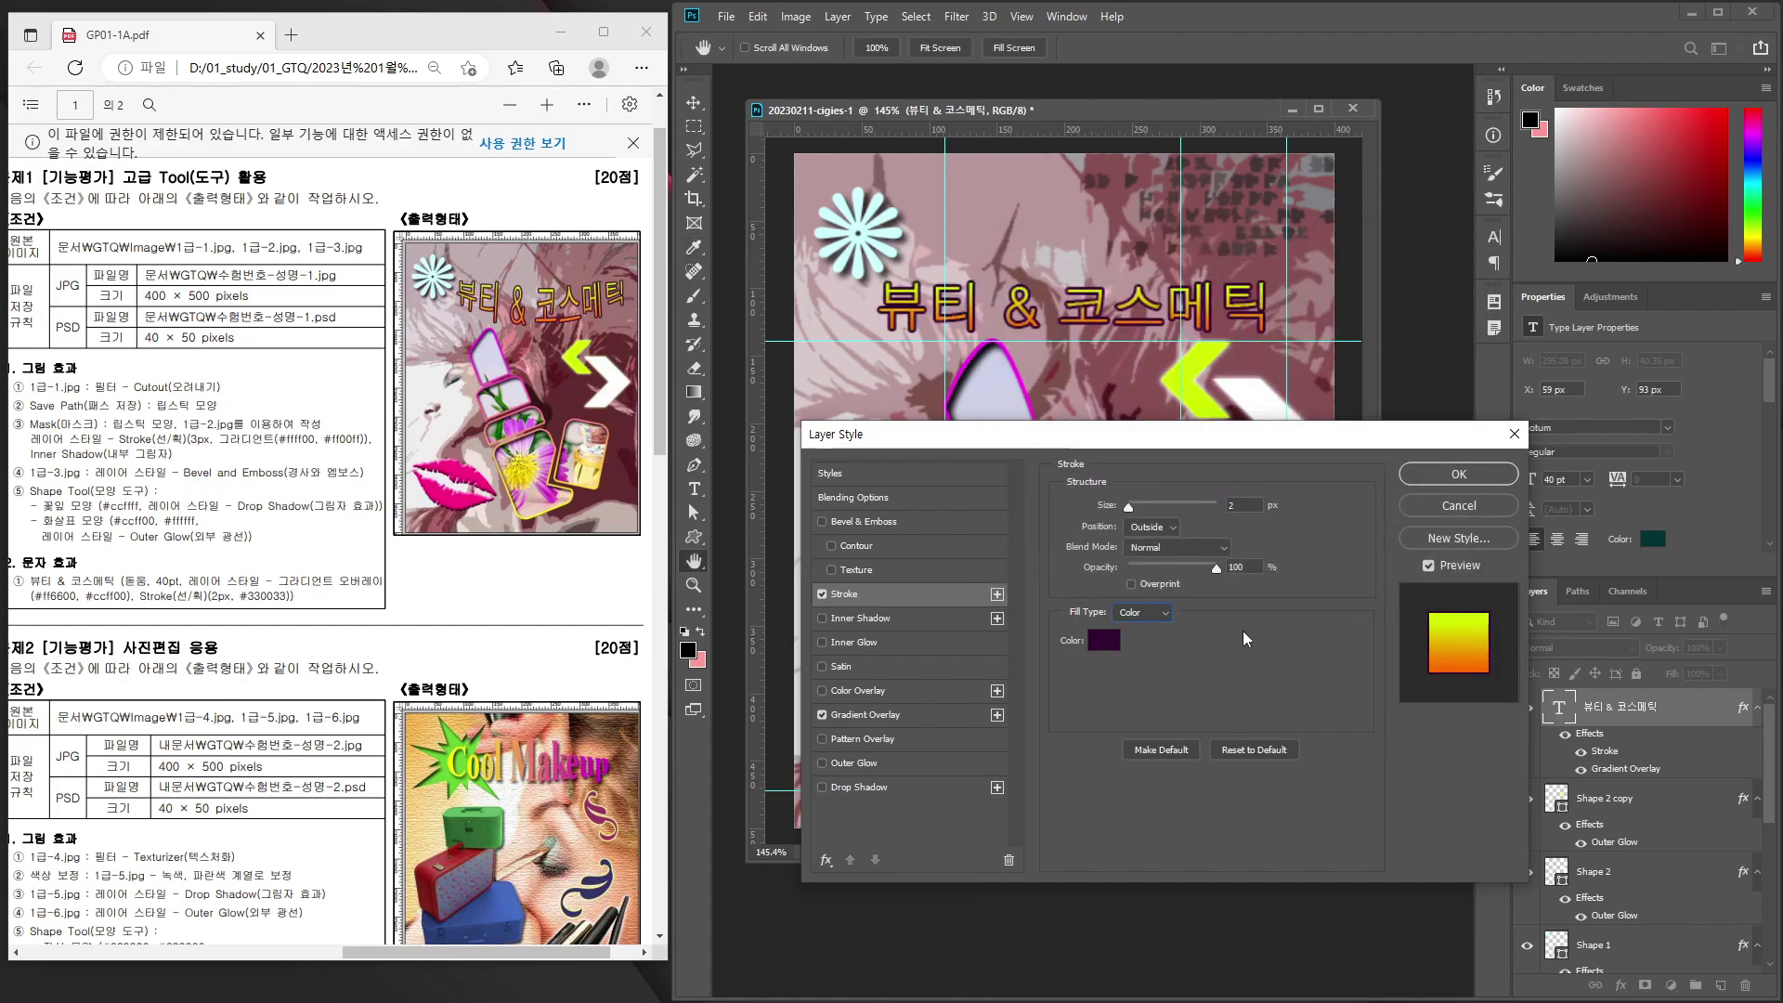
{"action": "left_click", "coordinate": [1439, 477]}
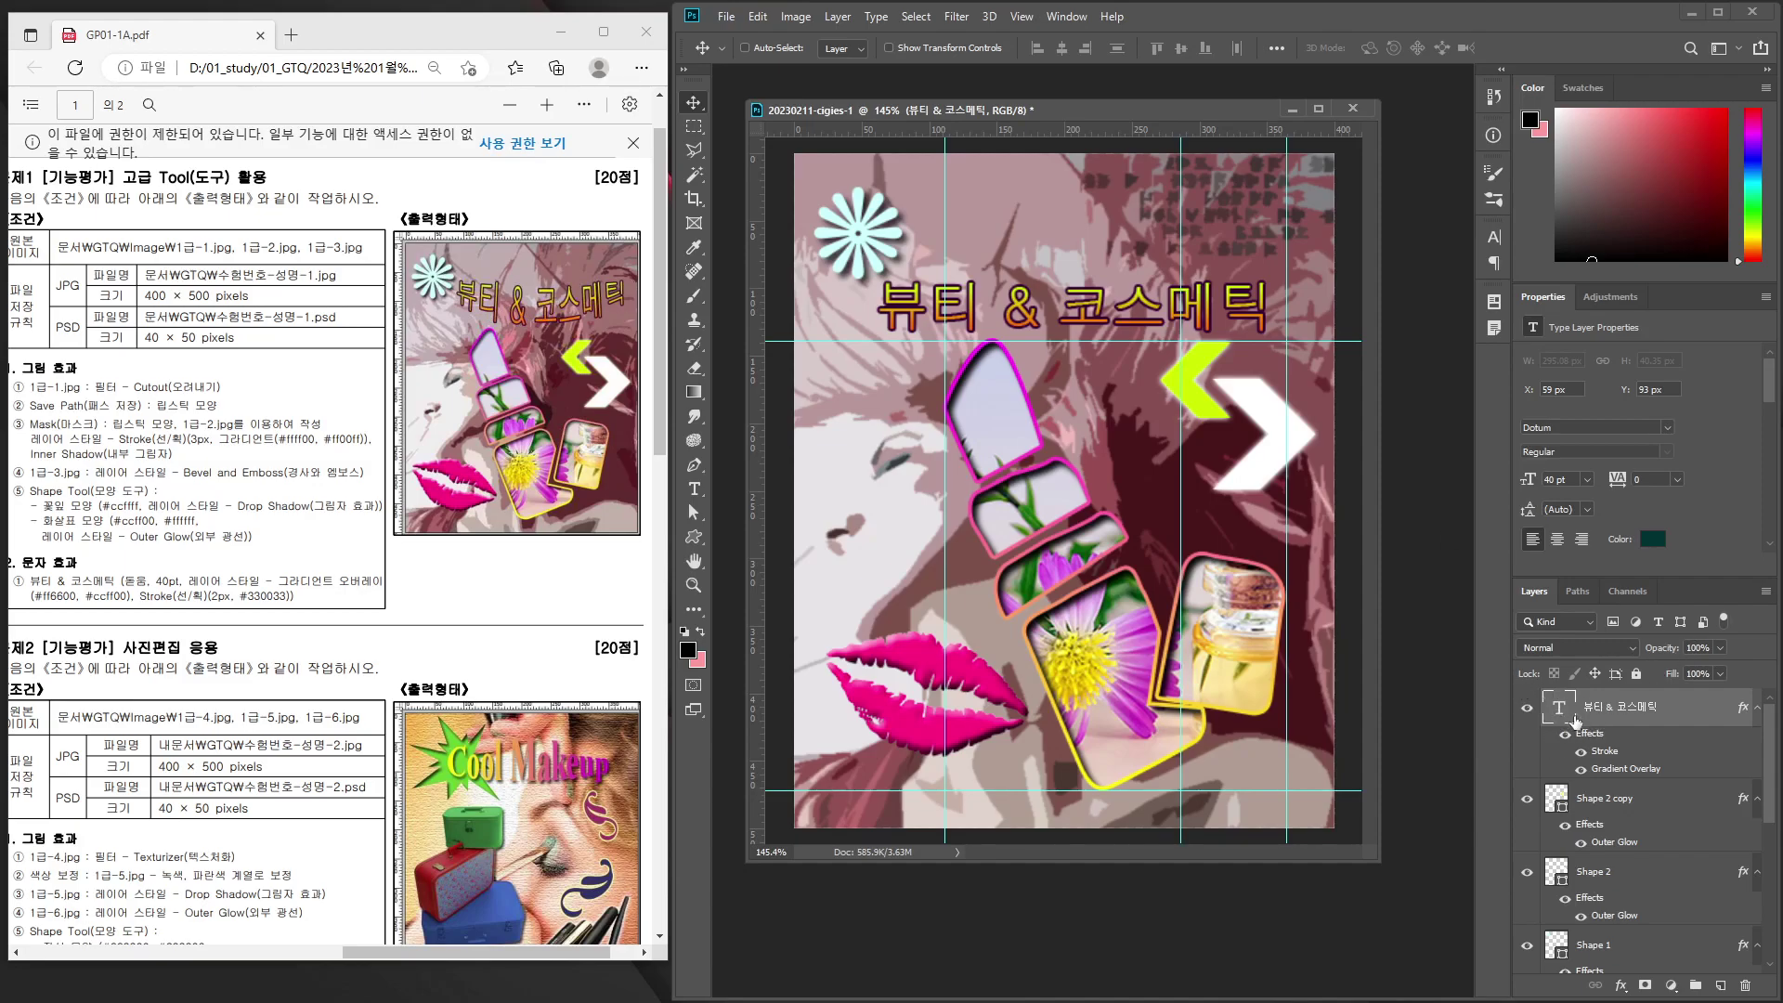
Reopen and dismiss the title's effect settings, then select the title text for editing.
{"action": "double_click", "coordinate": [1577, 729]}
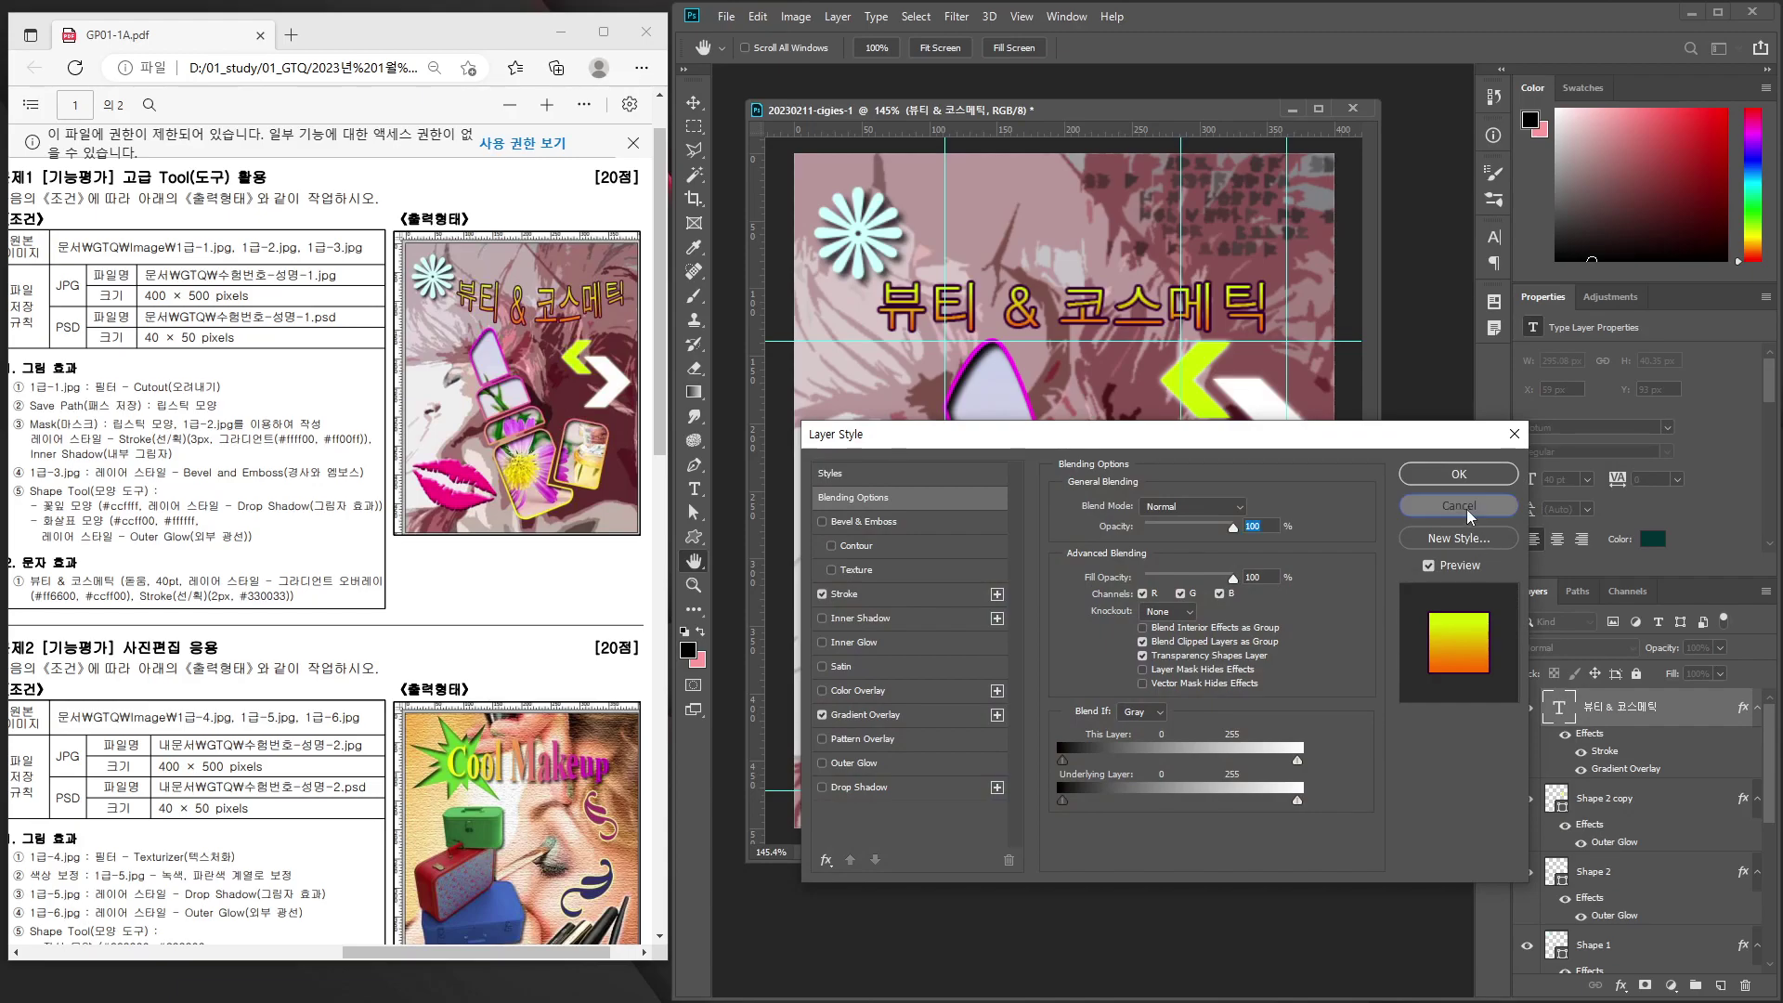
{"action": "left_click", "coordinate": [1471, 517]}
{"action": "double_click", "coordinate": [1559, 707]}
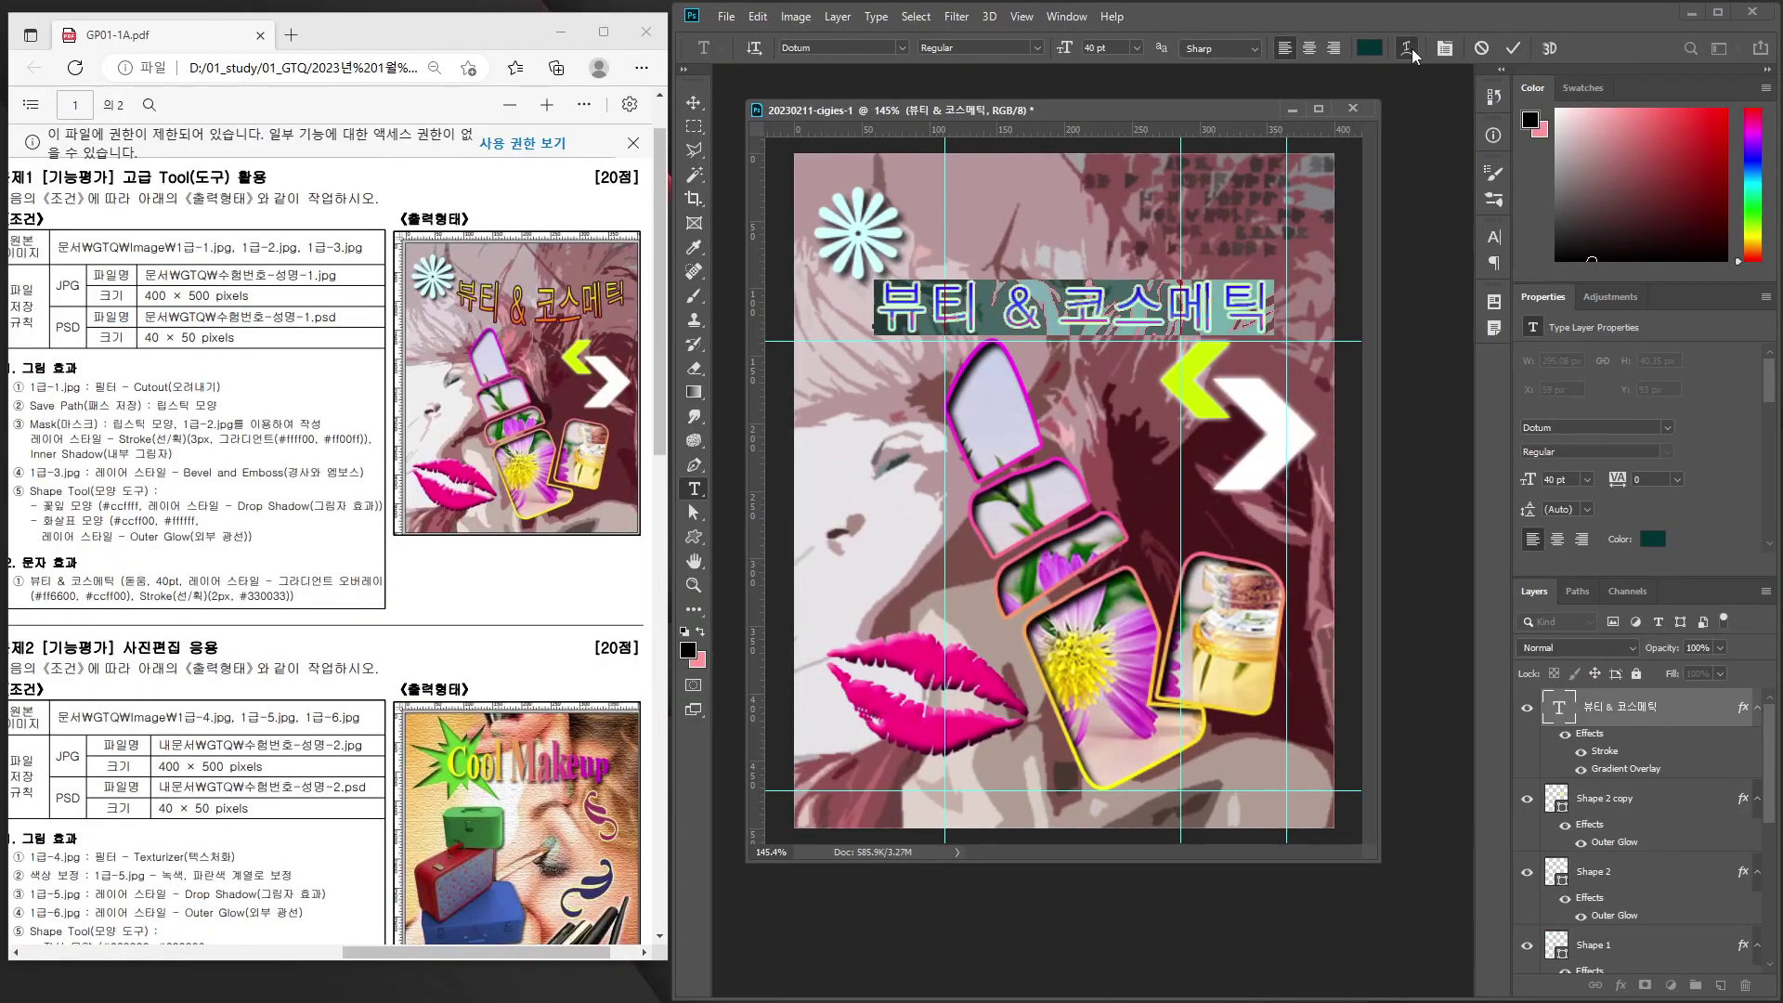
Warp the title with Arc Lower (Bend +50) and move it up-right beside the flower.
{"action": "left_click", "coordinate": [1409, 48]}
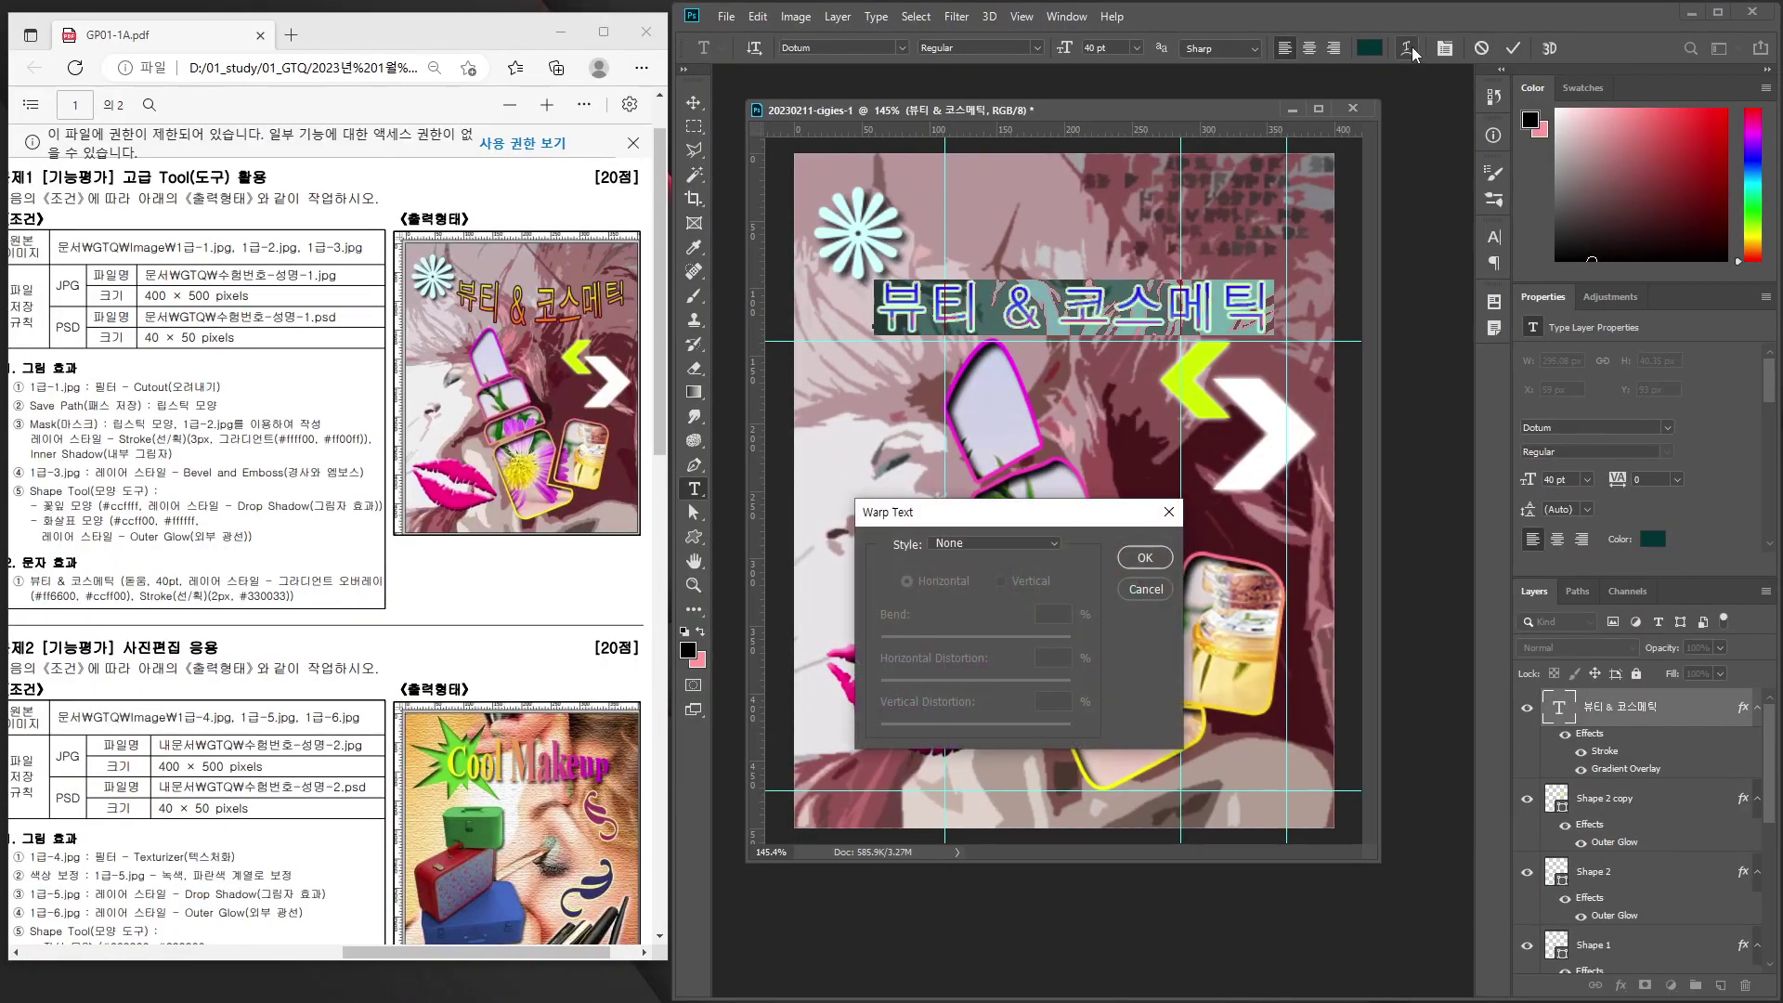
{"action": "left_click", "coordinate": [983, 543]}
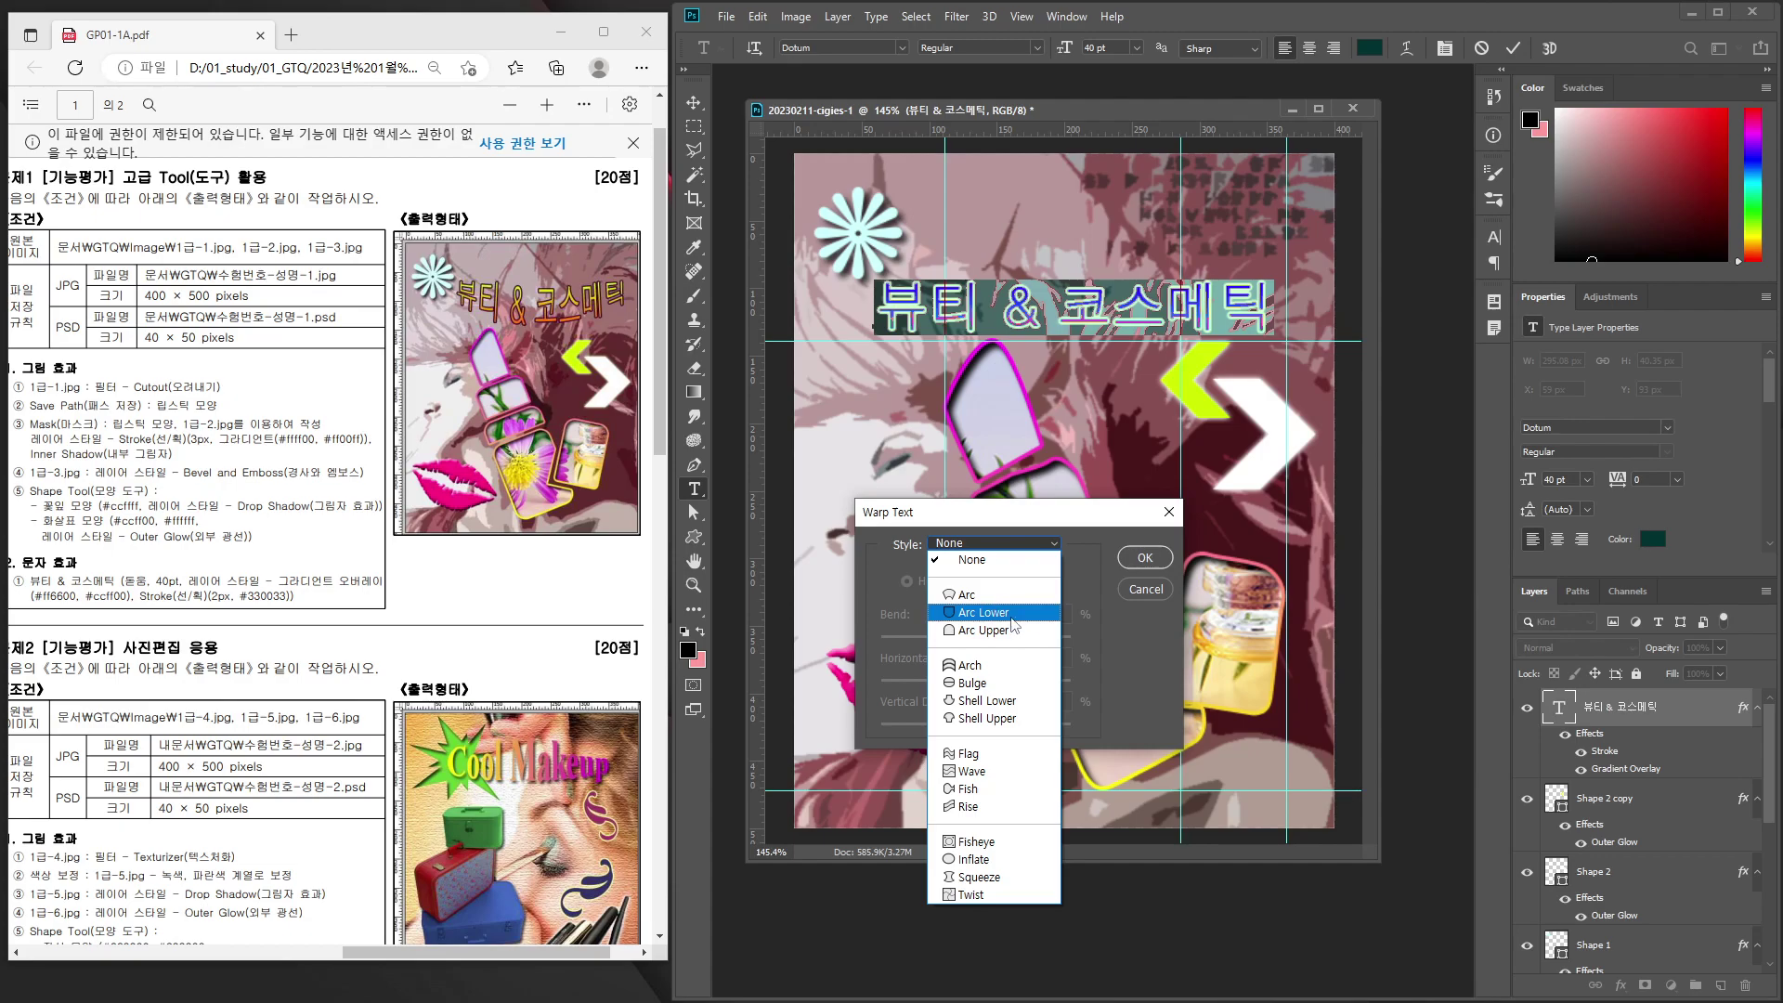
{"action": "left_click", "coordinate": [1013, 622]}
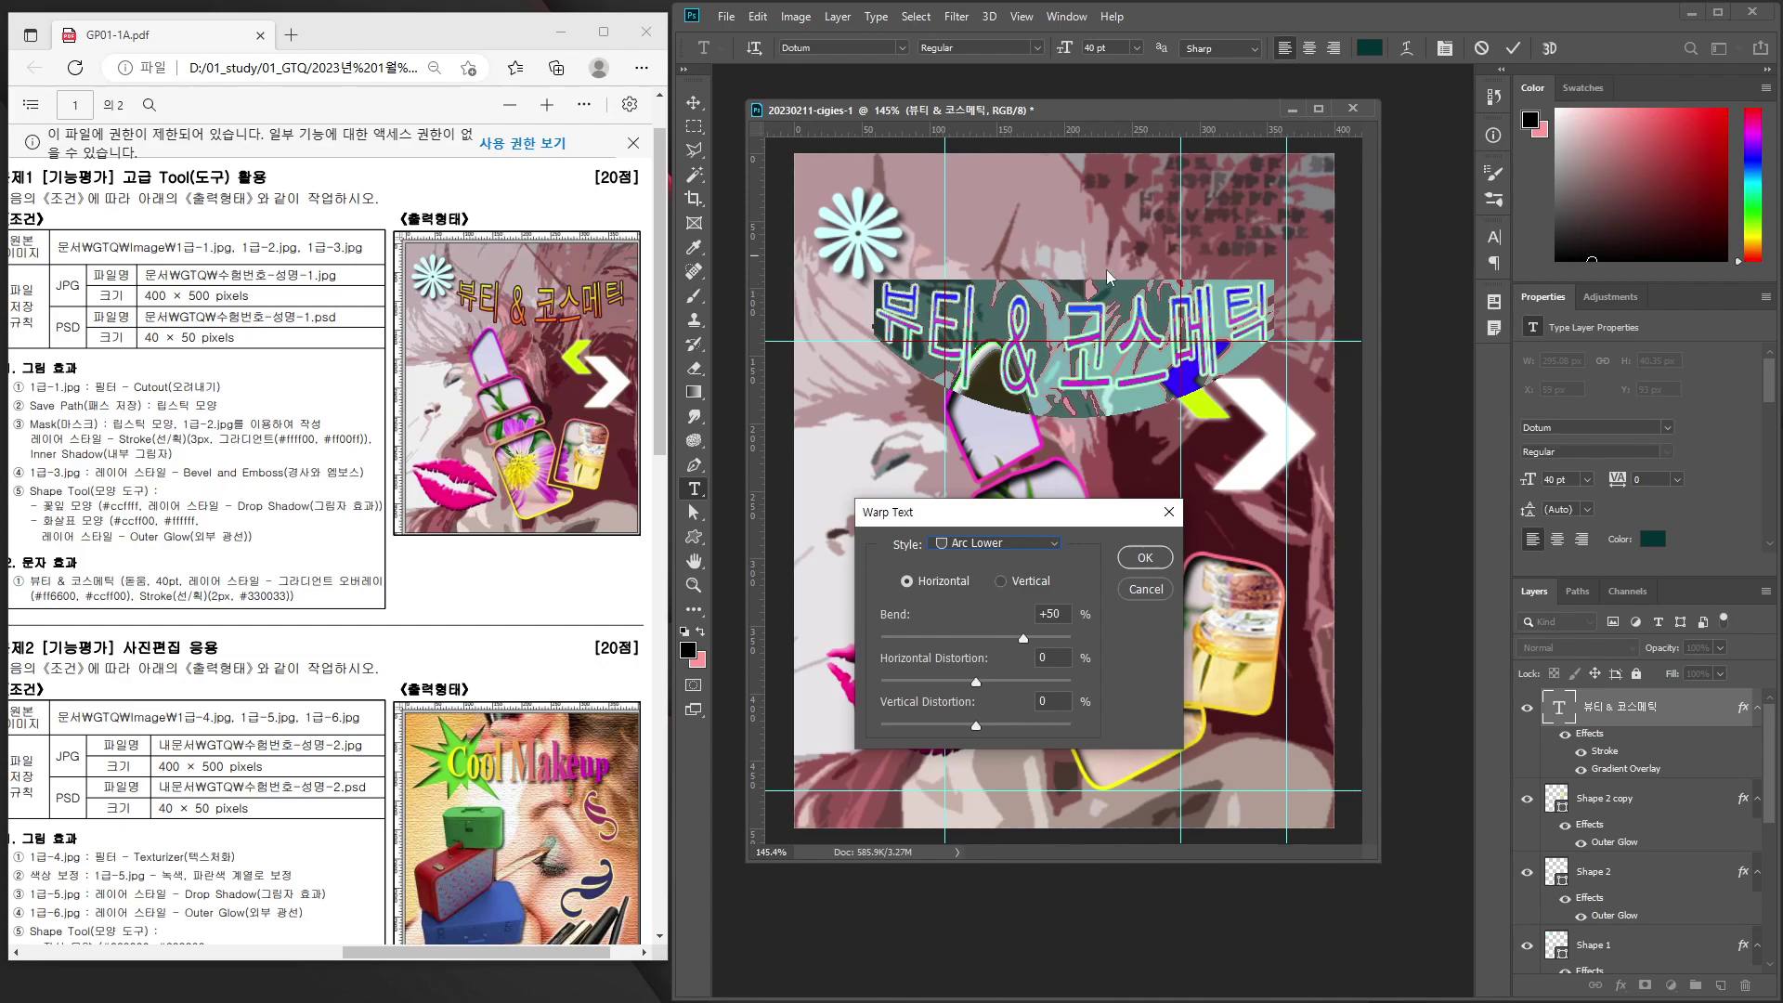
{"action": "left_click", "coordinate": [1151, 559]}
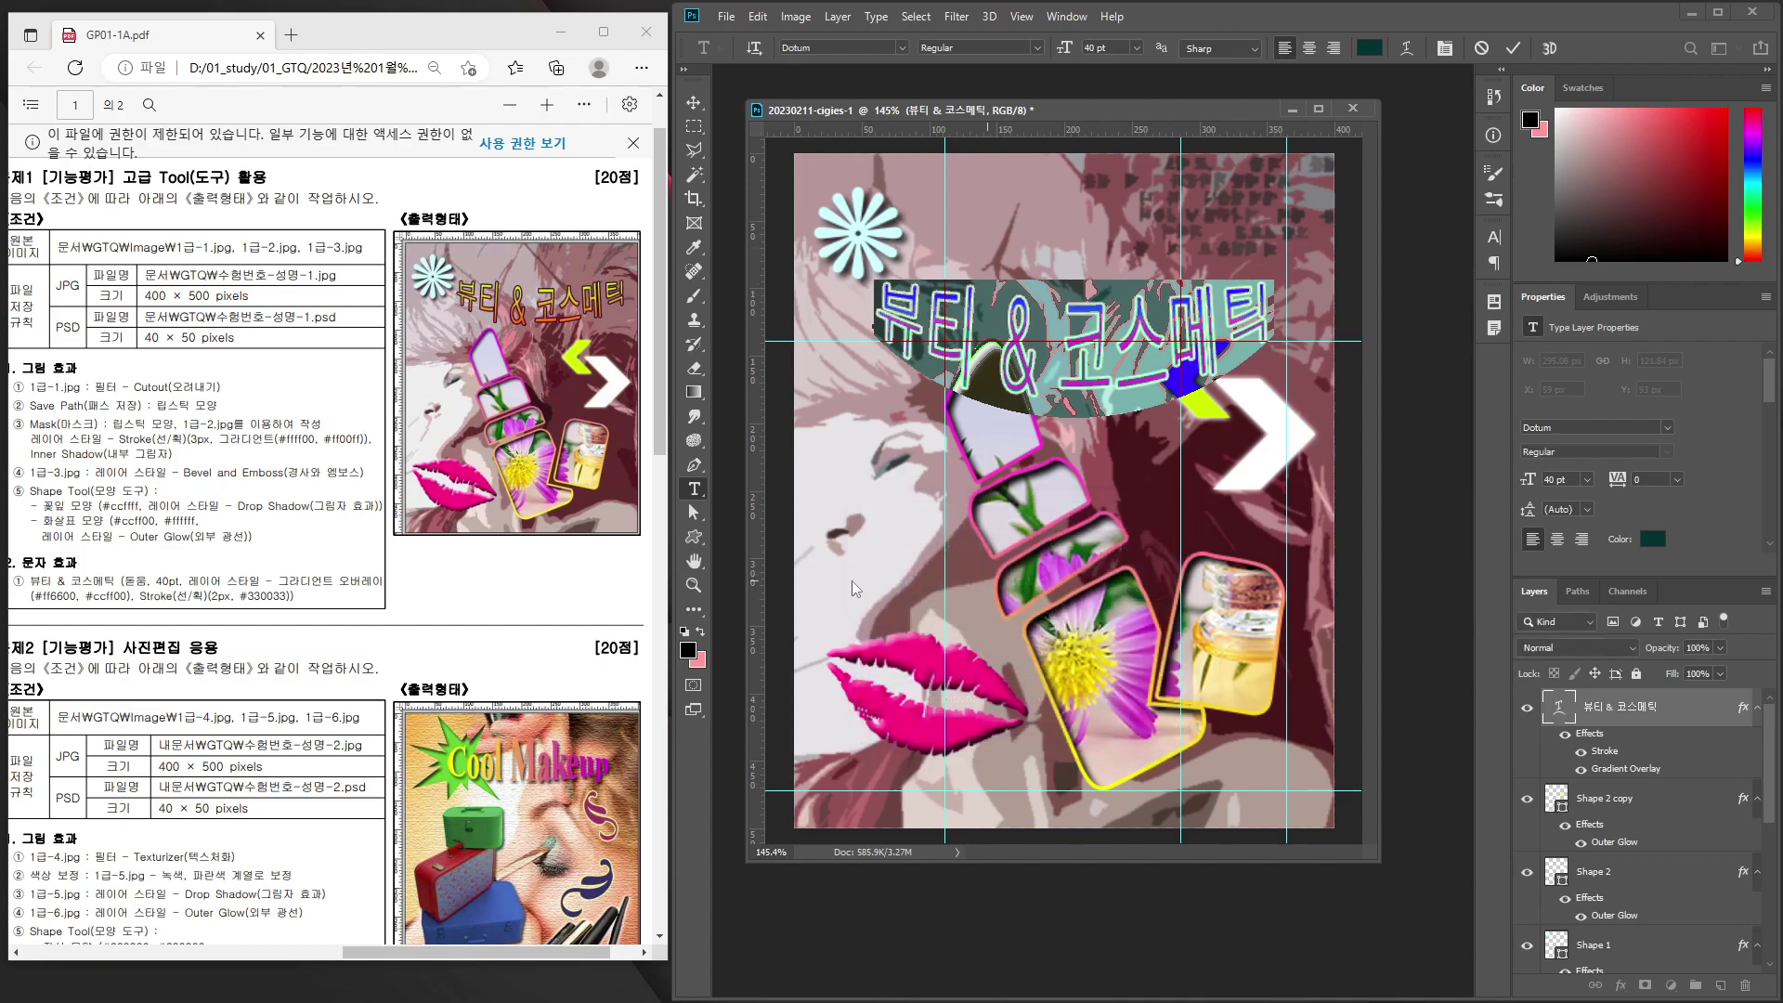
{"action": "left_click", "coordinate": [695, 100]}
{"action": "left_click_drag", "start_coordinate": [1048, 357], "coordinate": [1083, 293]}
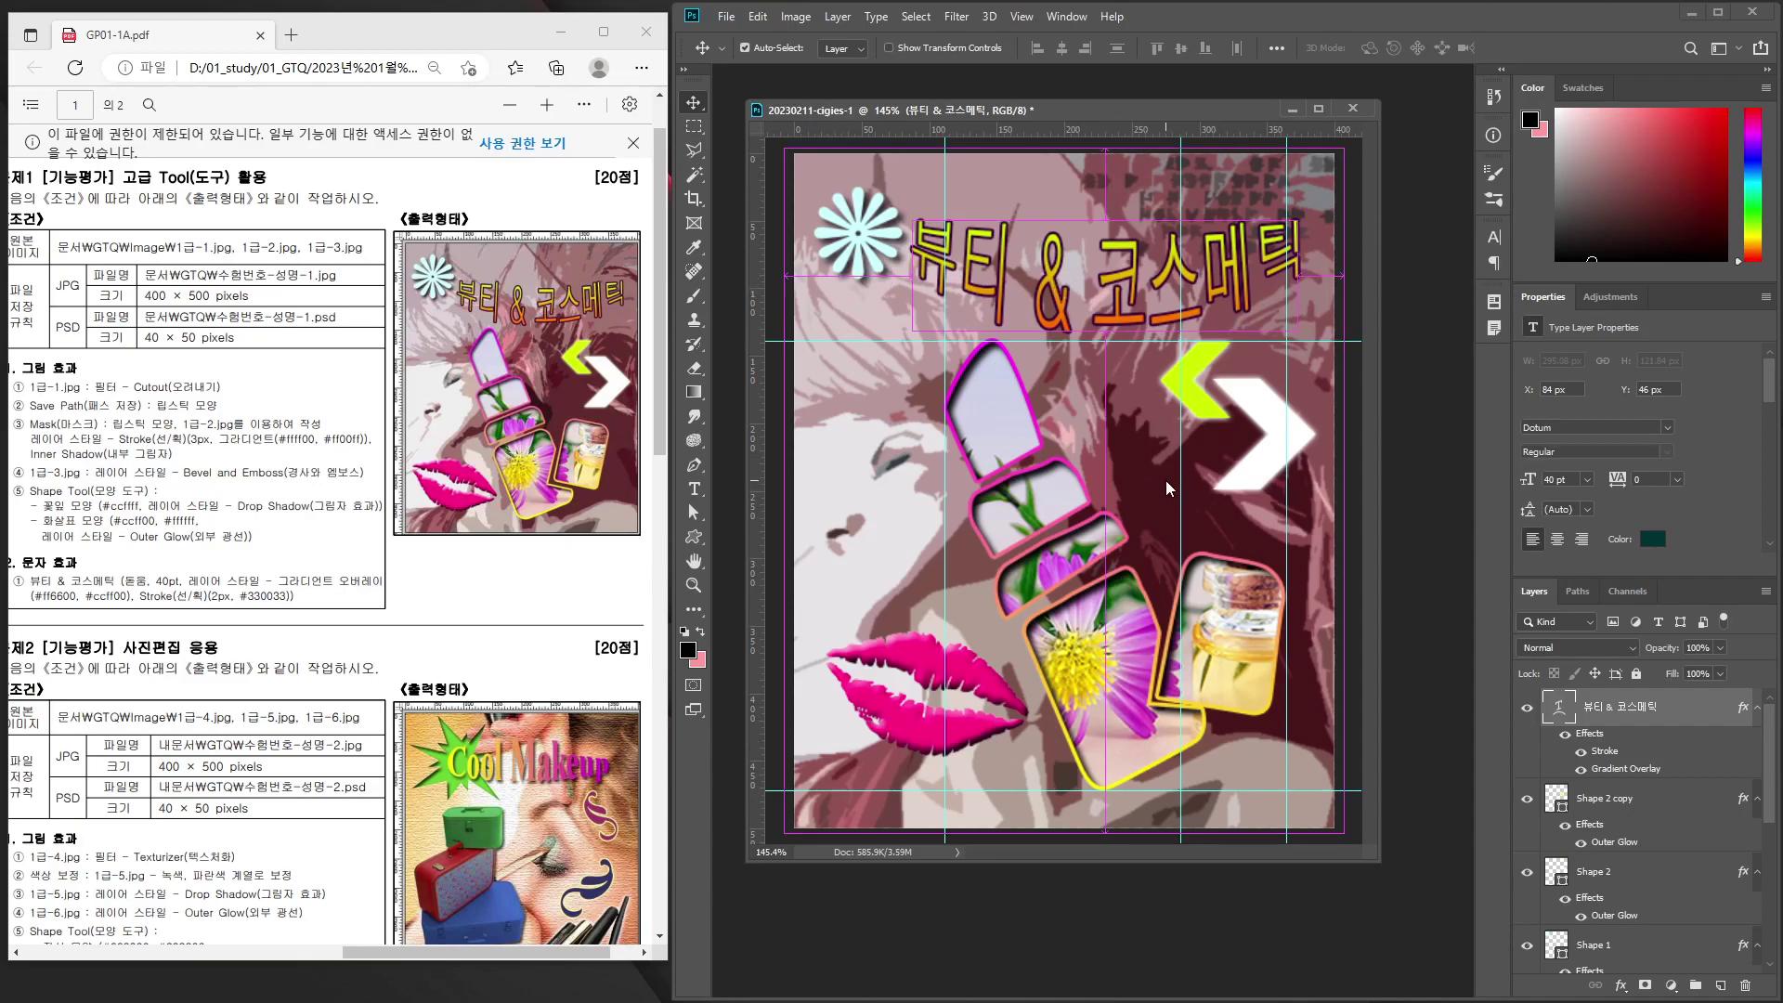
Save the poster as 20230211-cigies-1.psd in D:\01_study\01_GTQ.
{"action": "key", "text": "ctrl+shift+s"}
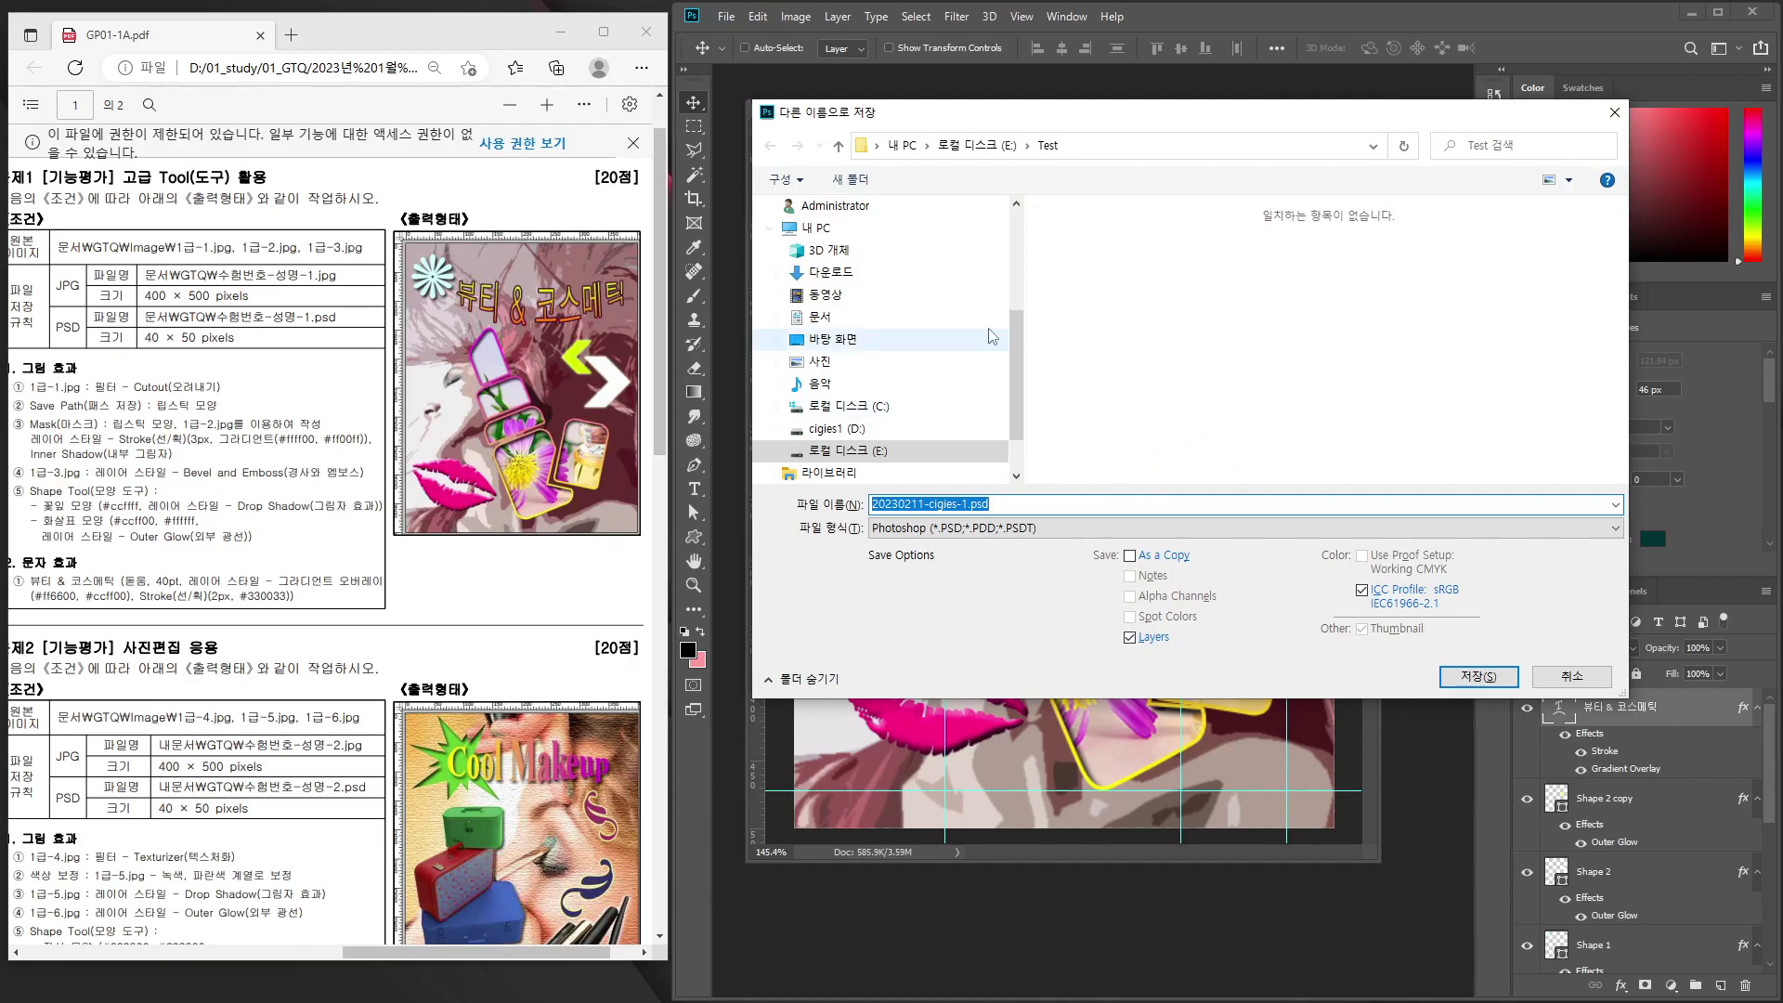
{"action": "left_click", "coordinate": [836, 430]}
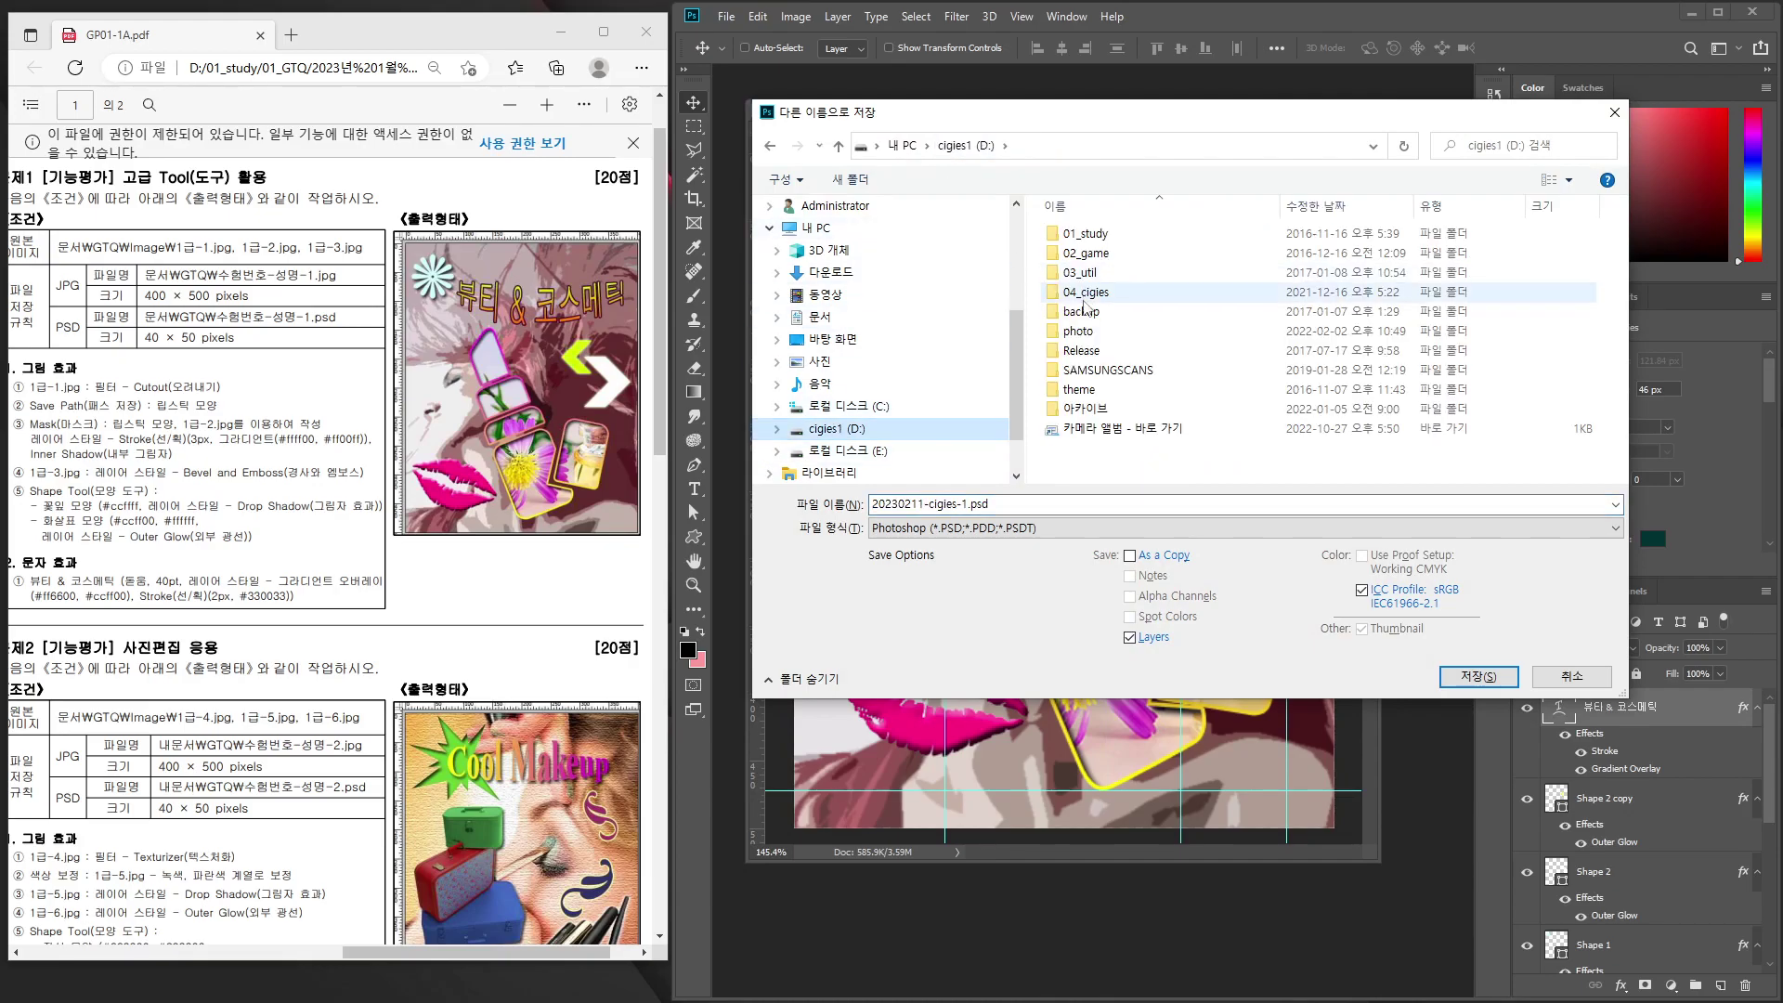
{"action": "double_click", "coordinate": [1132, 240]}
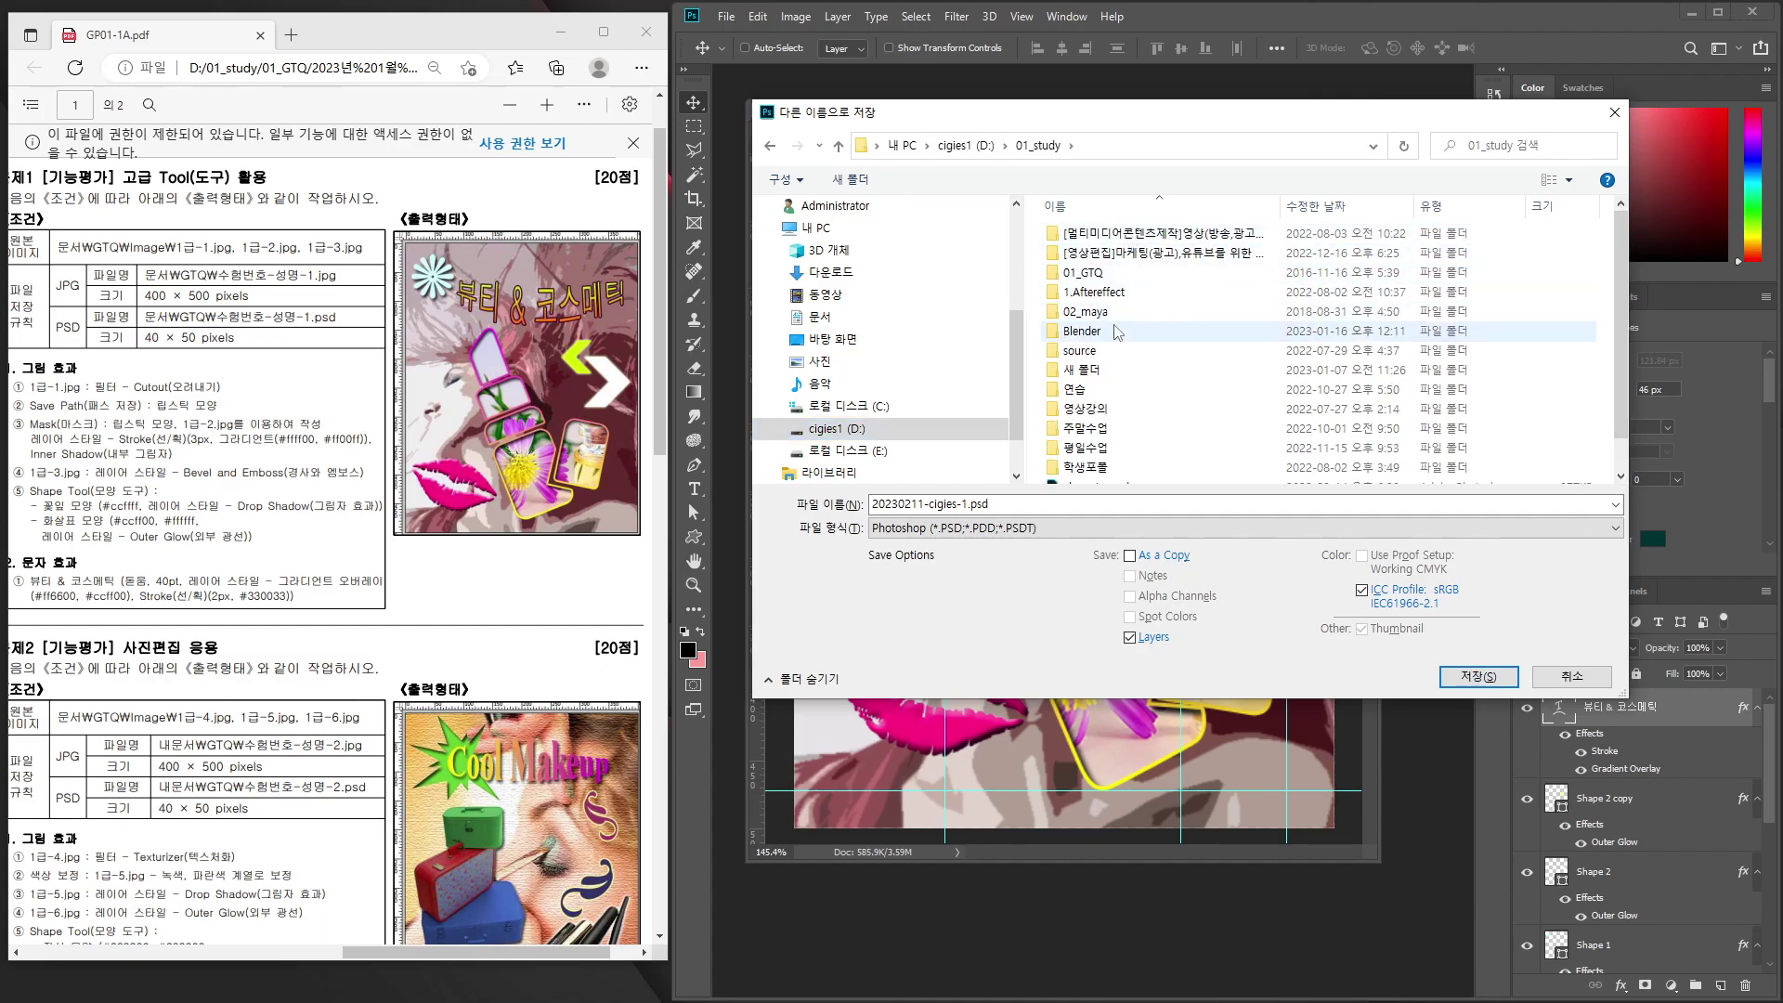
{"action": "left_click", "coordinate": [1110, 292]}
{"action": "double_click", "coordinate": [1095, 272]}
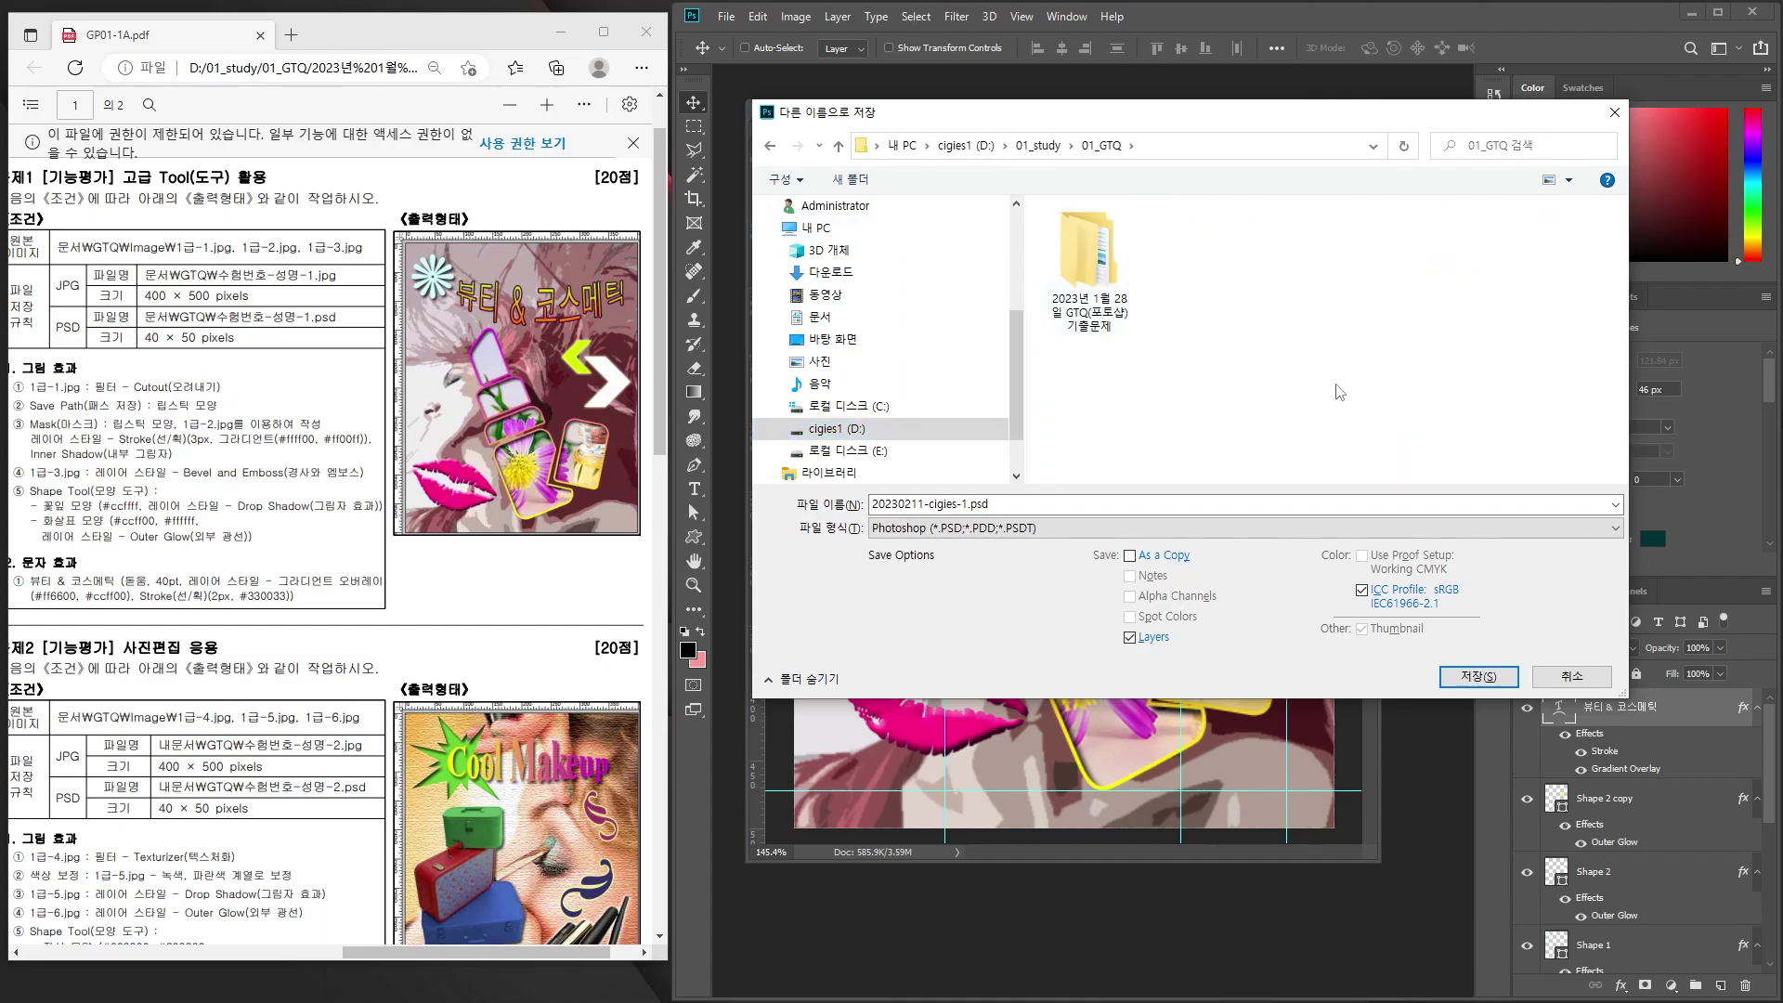
{"action": "left_click", "coordinate": [1478, 676]}
Finish saving the PSD, then resize the poster to 40 × 50 pixels at 72 ppi.
{"action": "left_click", "coordinate": [1097, 289]}
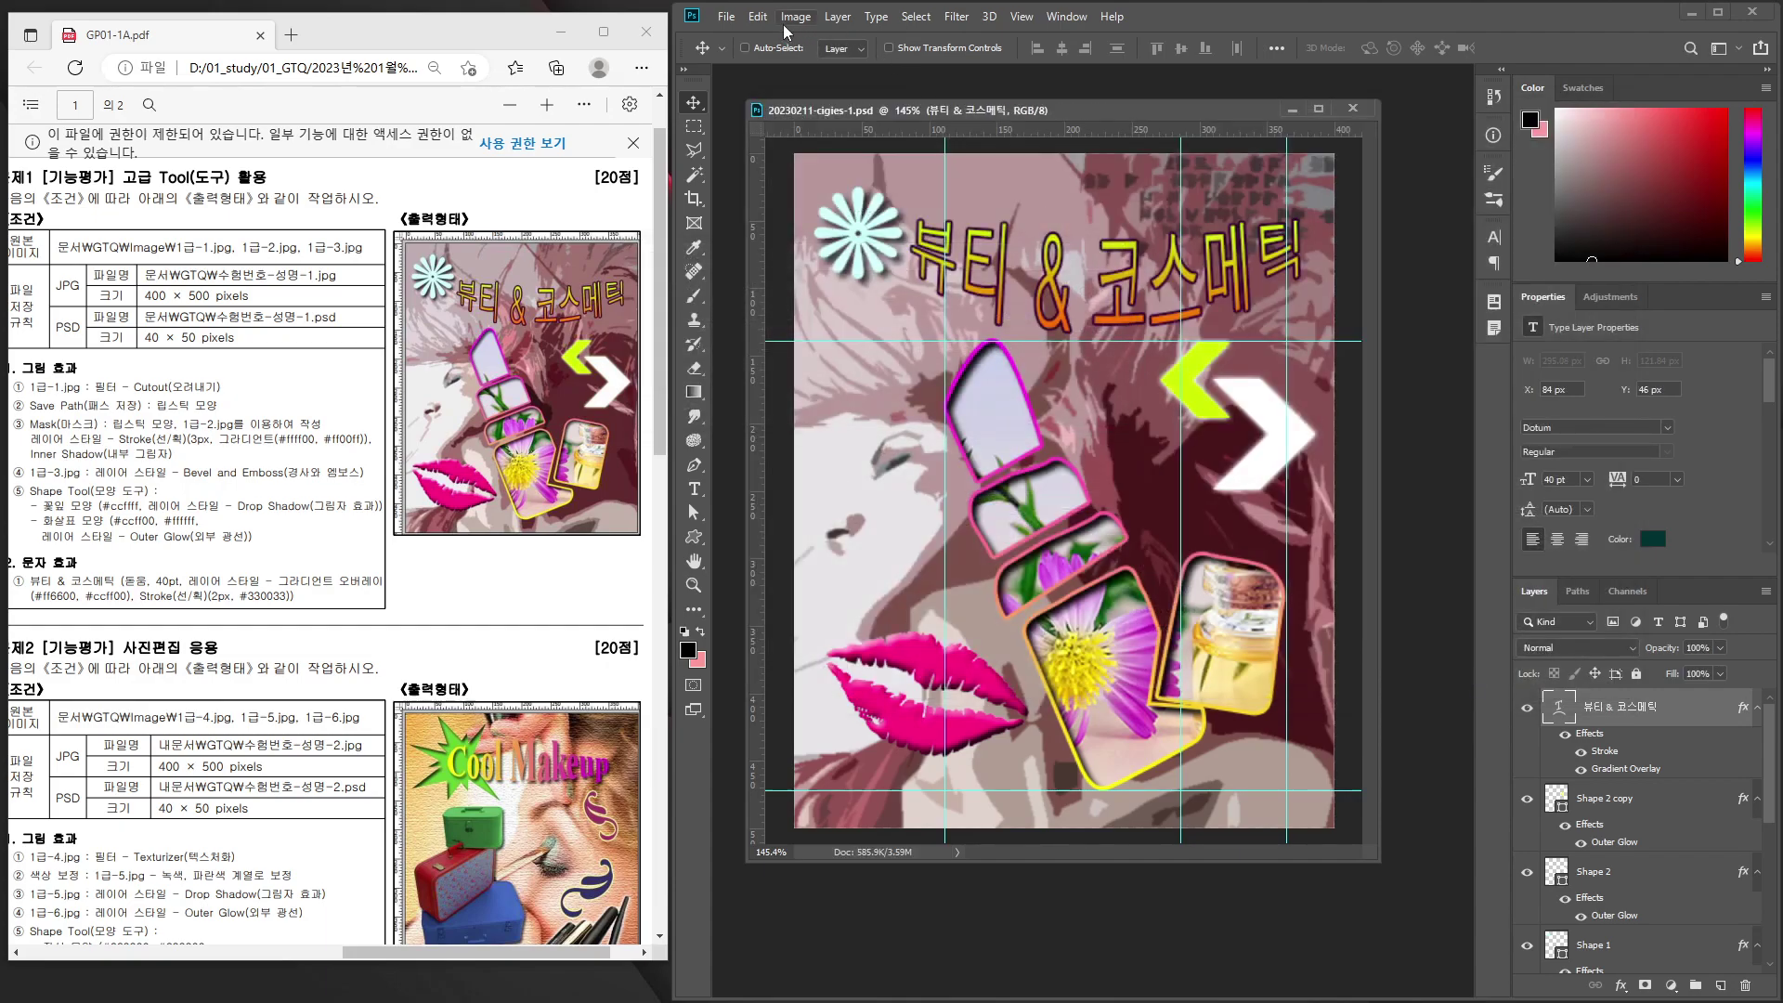
{"action": "left_click", "coordinate": [758, 17]}
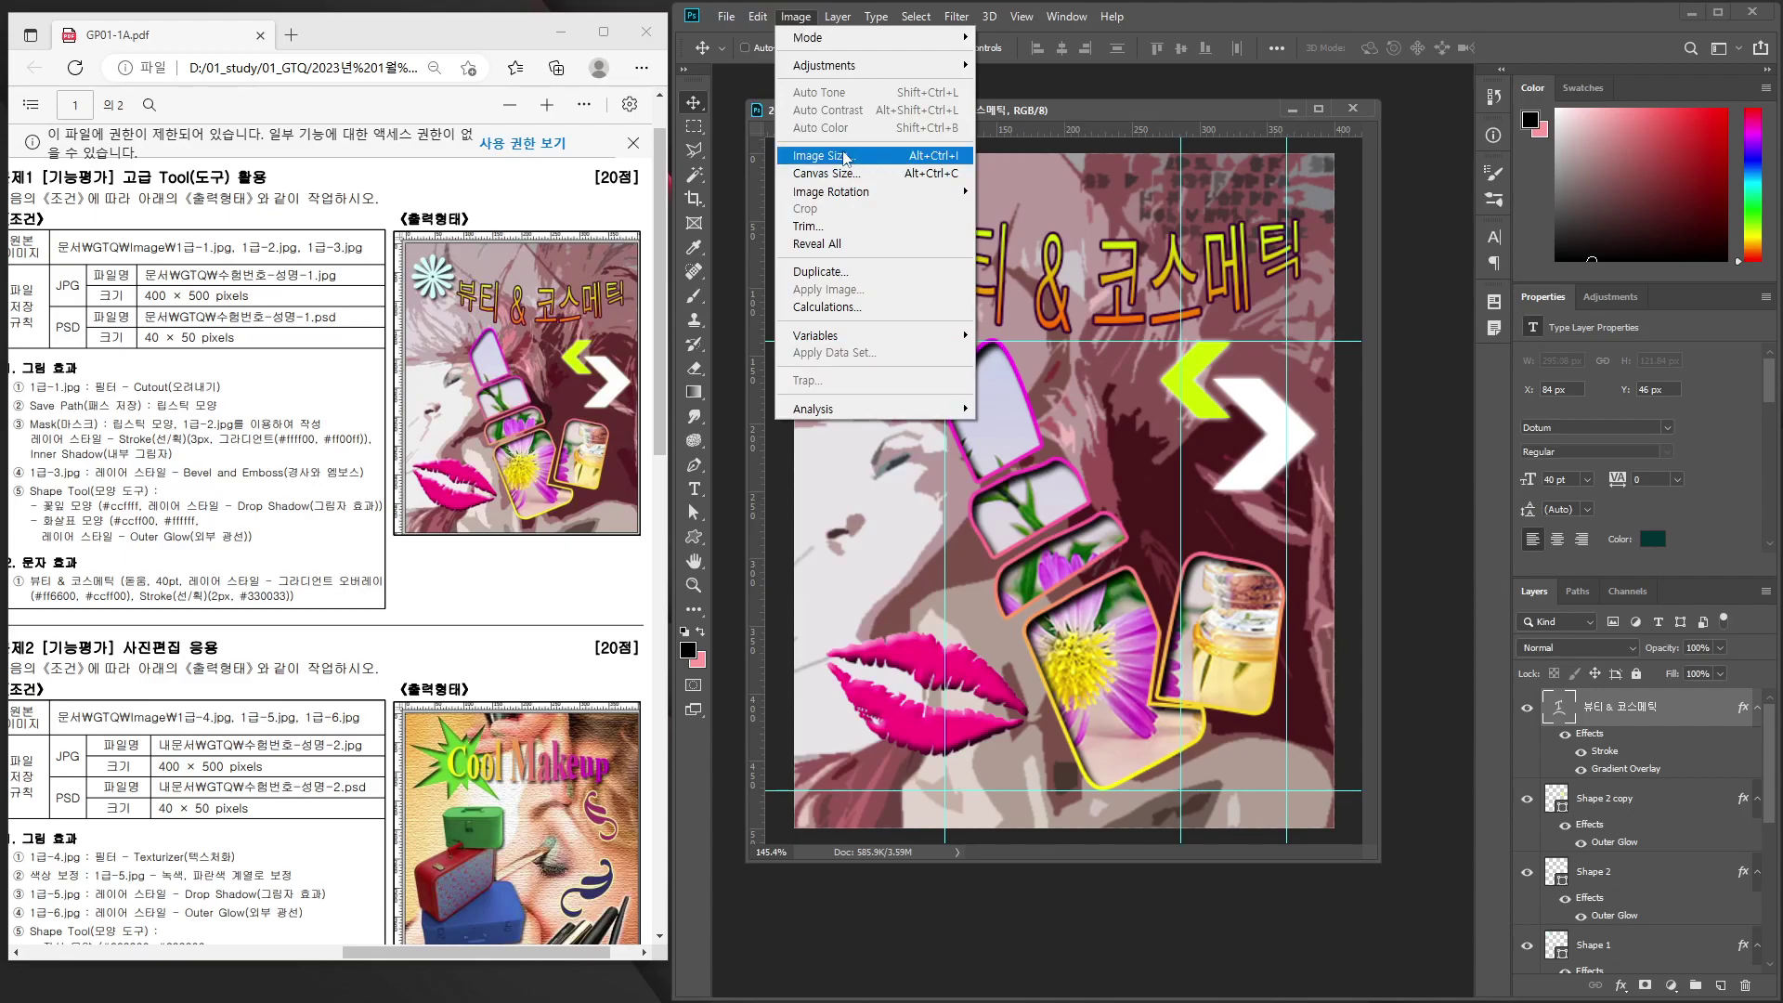
{"action": "left_click", "coordinate": [873, 158]}
{"action": "left_click", "coordinate": [877, 164]}
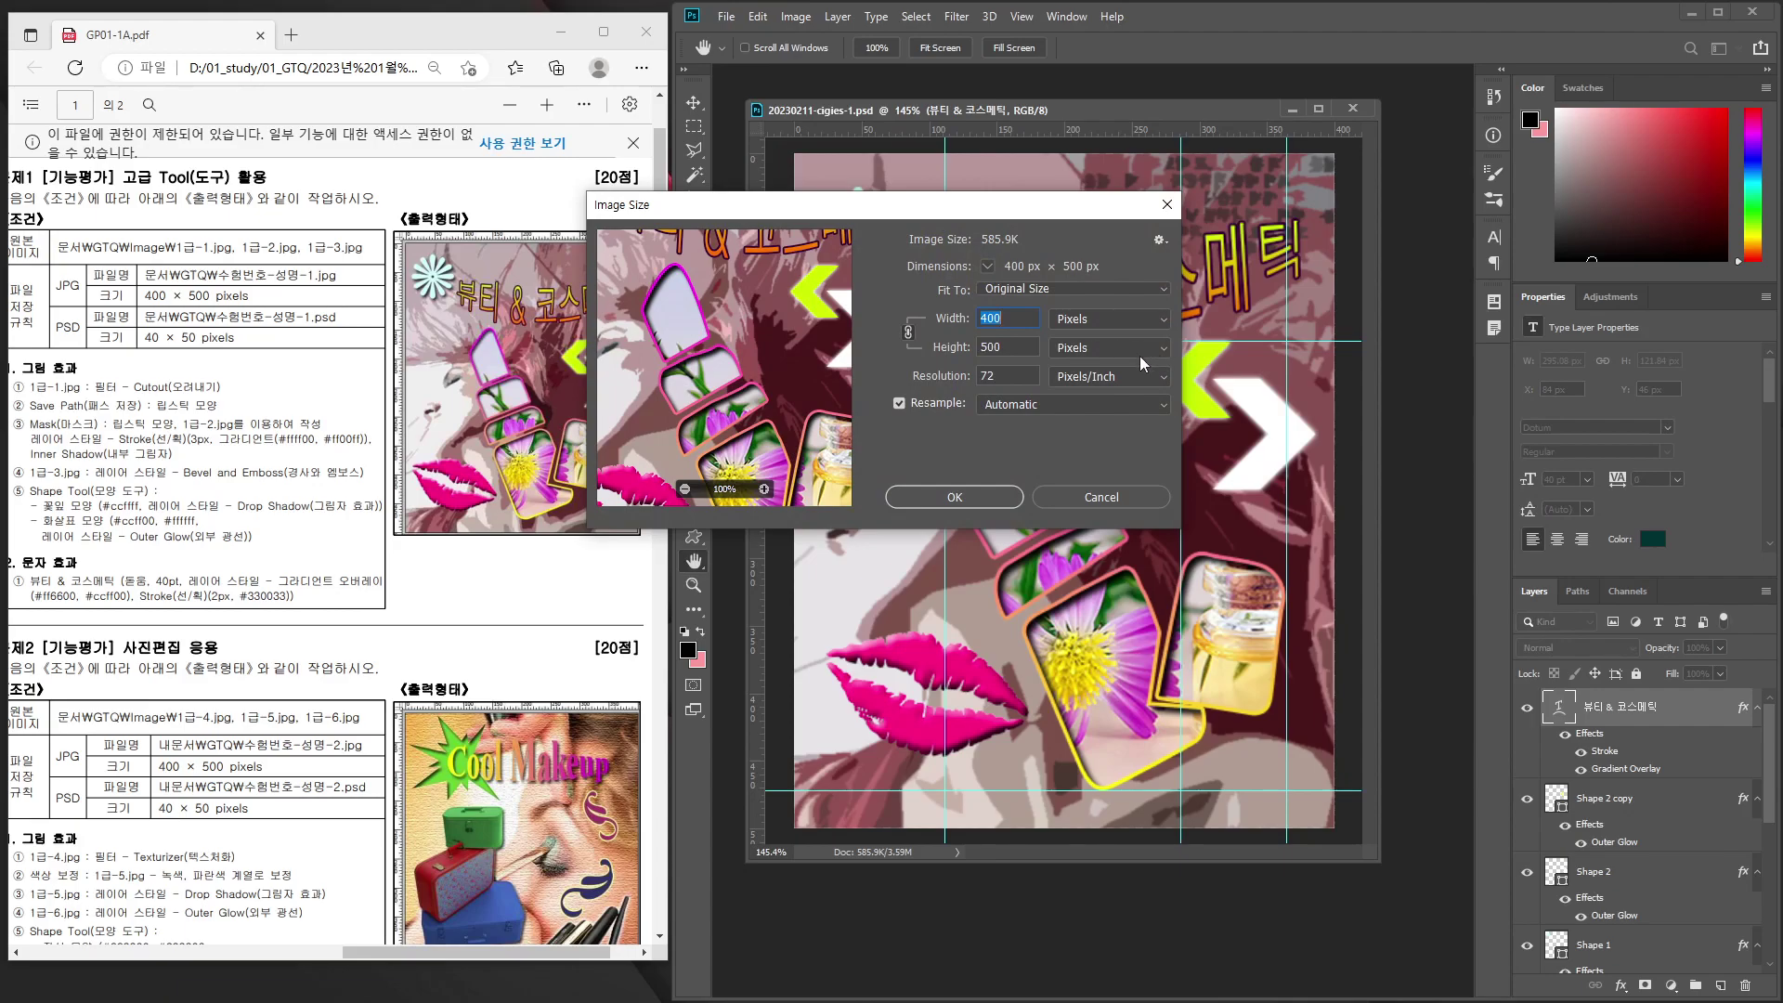
{"action": "type", "text": "40"}
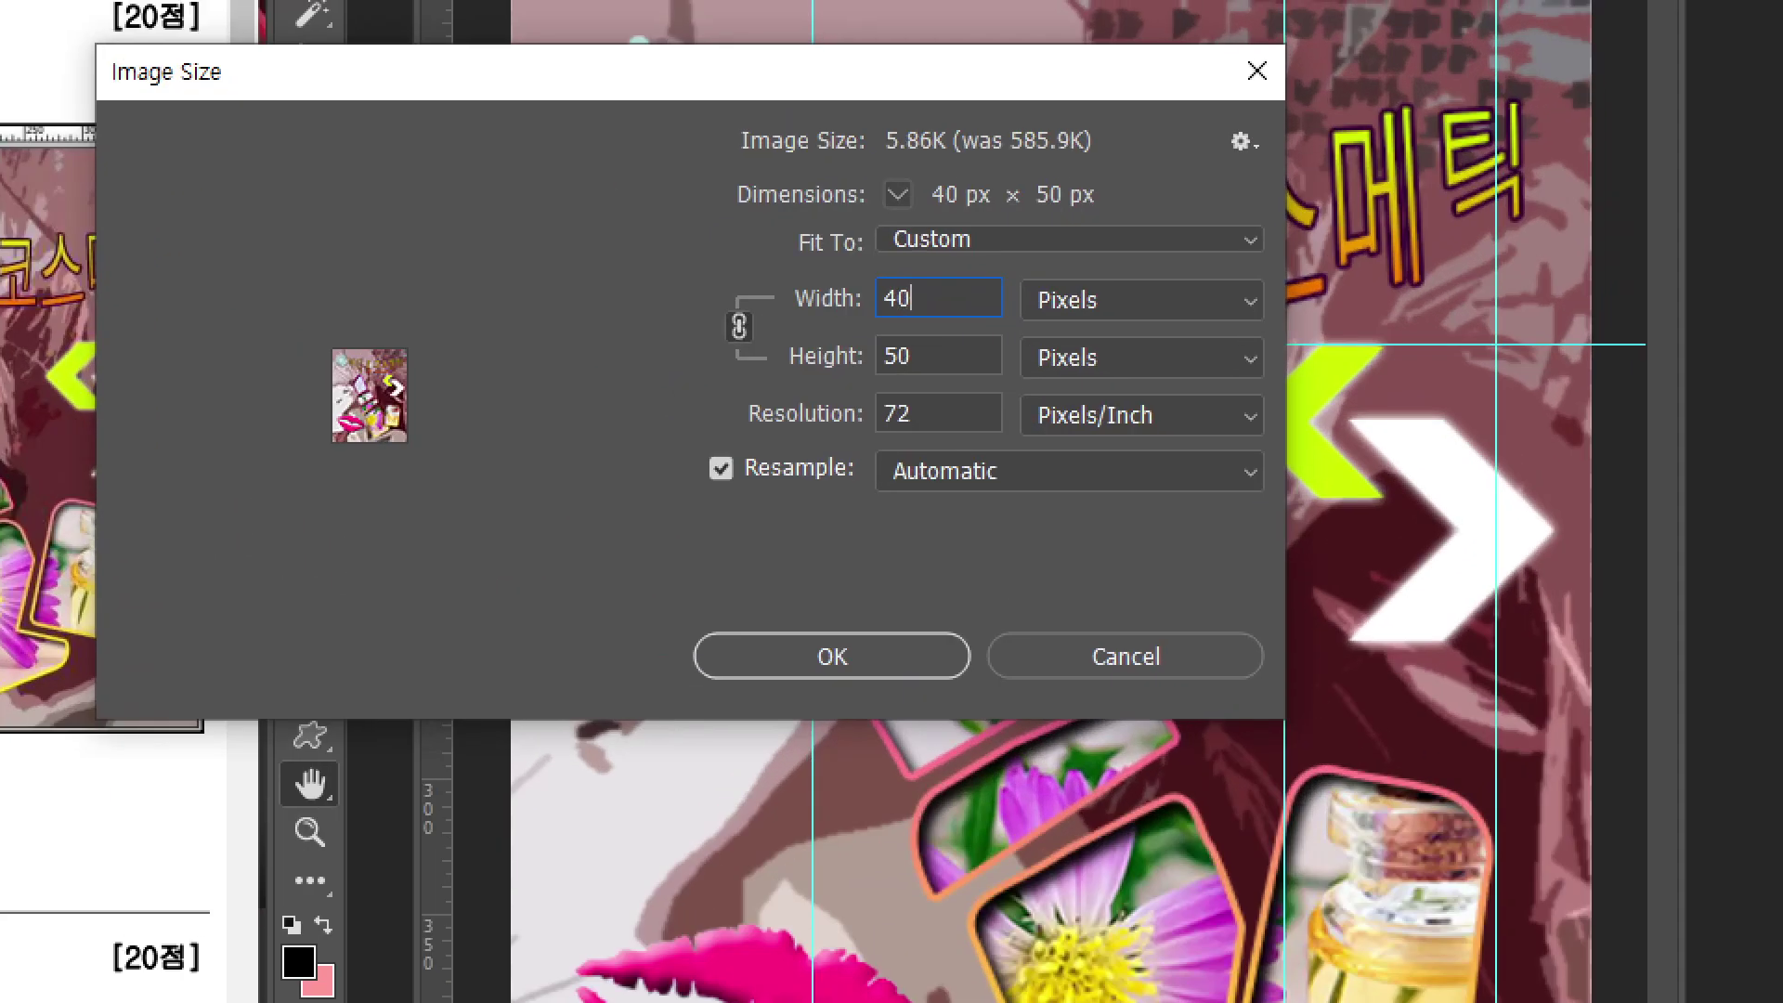
{"action": "left_click_drag", "start_coordinate": [940, 377], "coordinate": [1009, 357]}
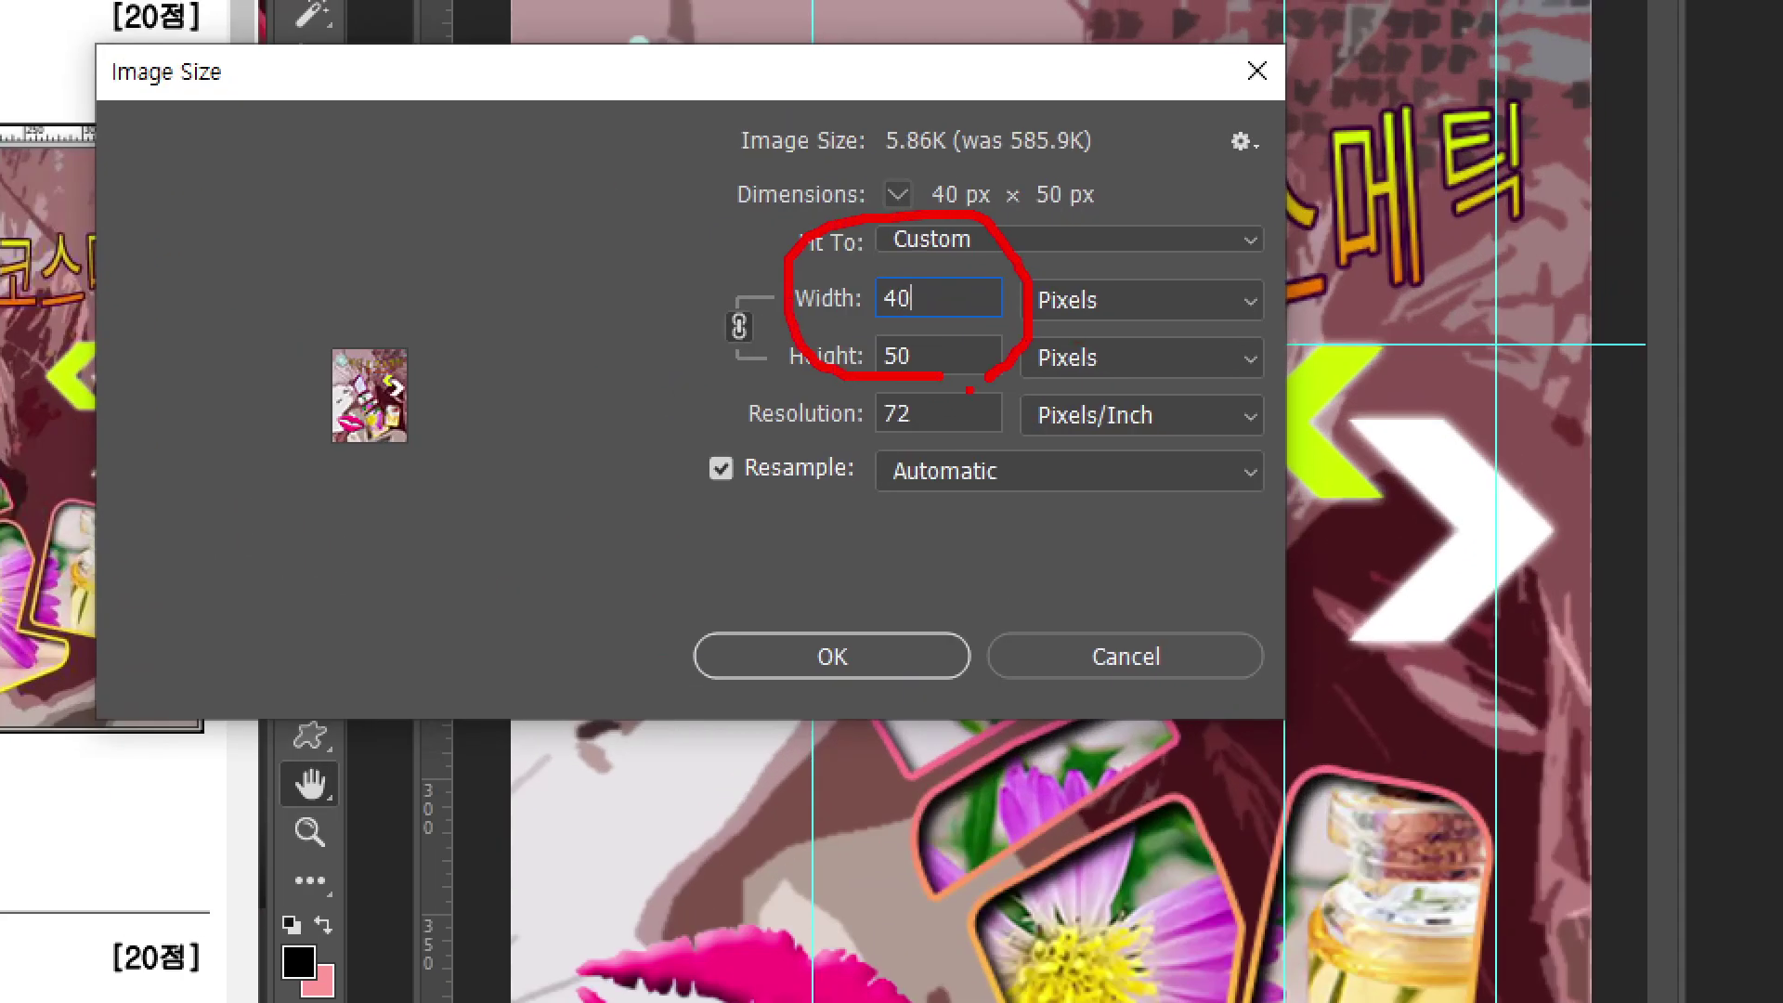
{"action": "left_click_drag", "start_coordinate": [835, 701], "coordinate": [878, 685]}
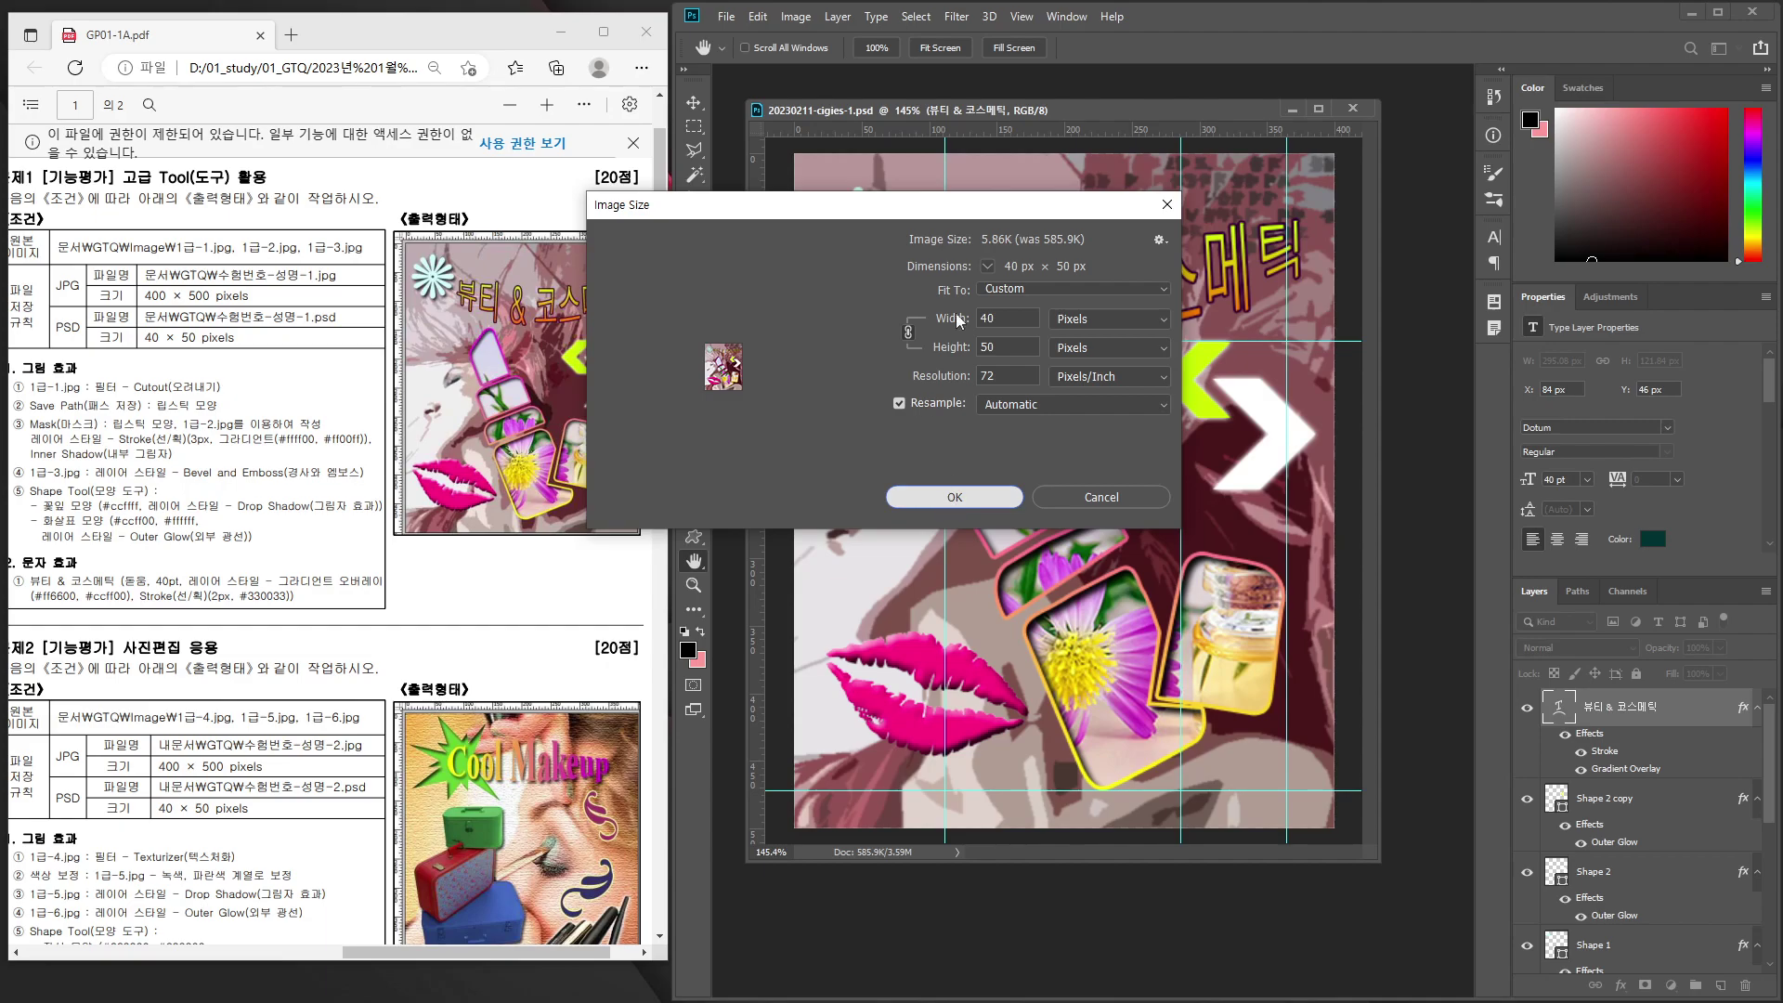
{"action": "key", "text": "Return"}
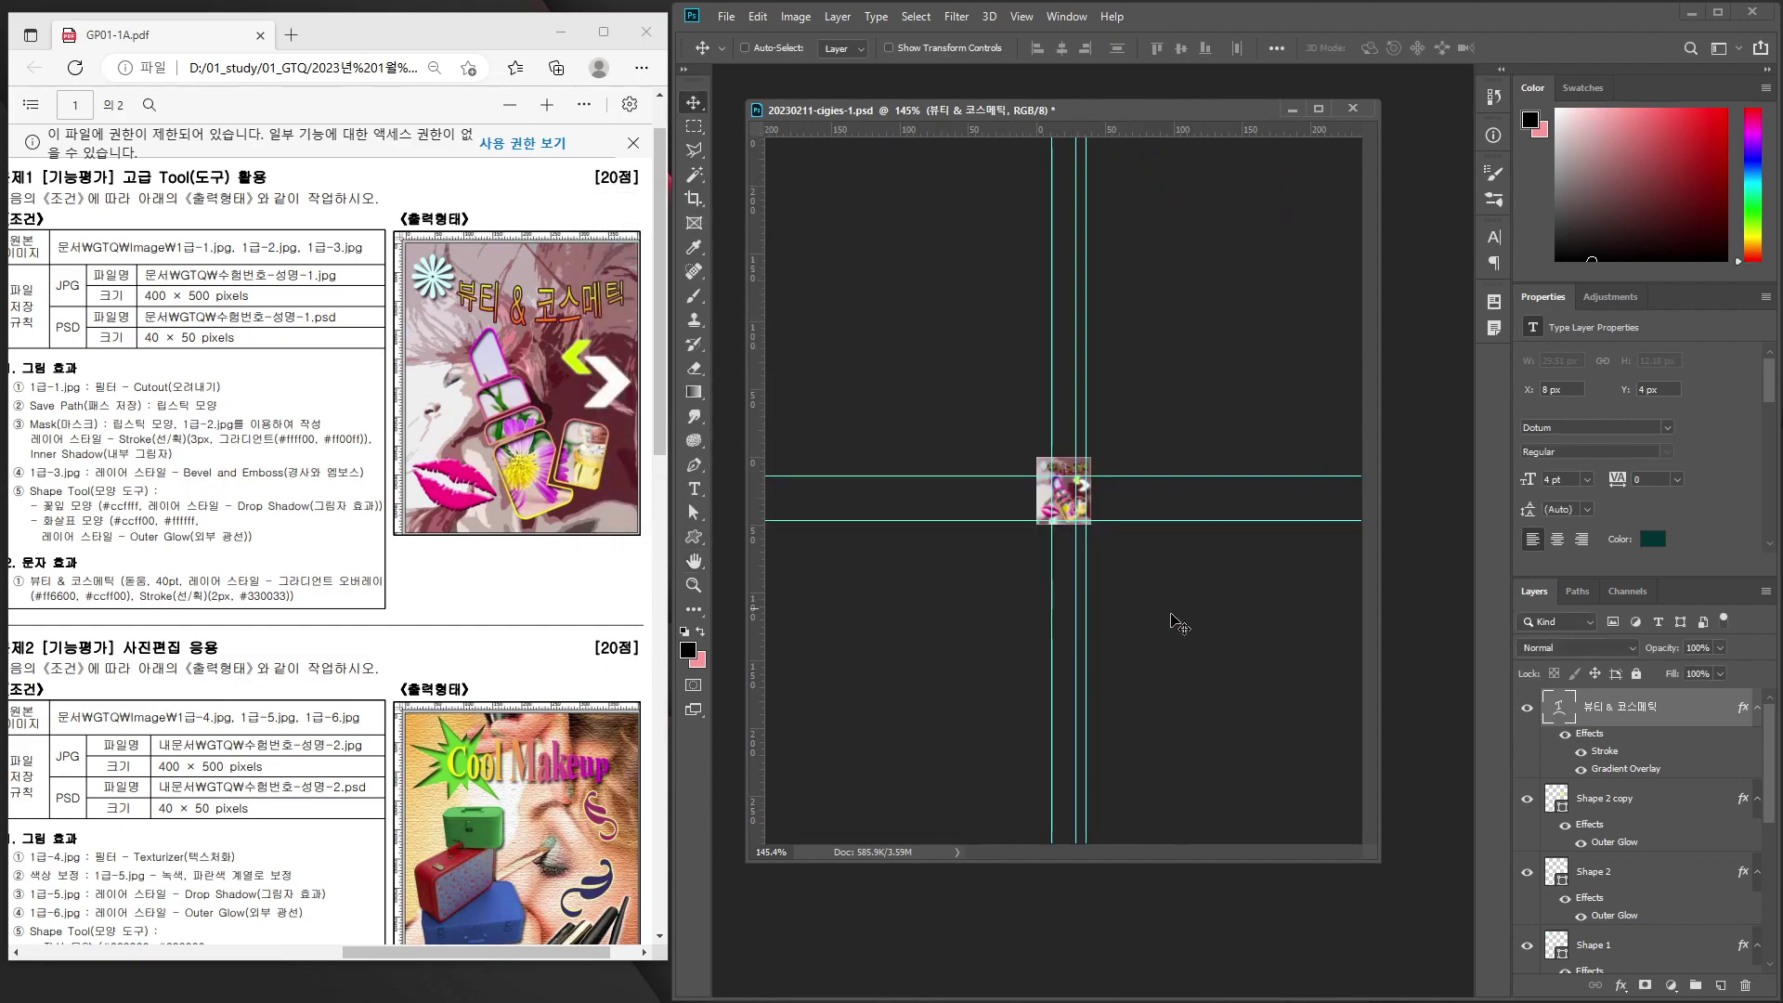